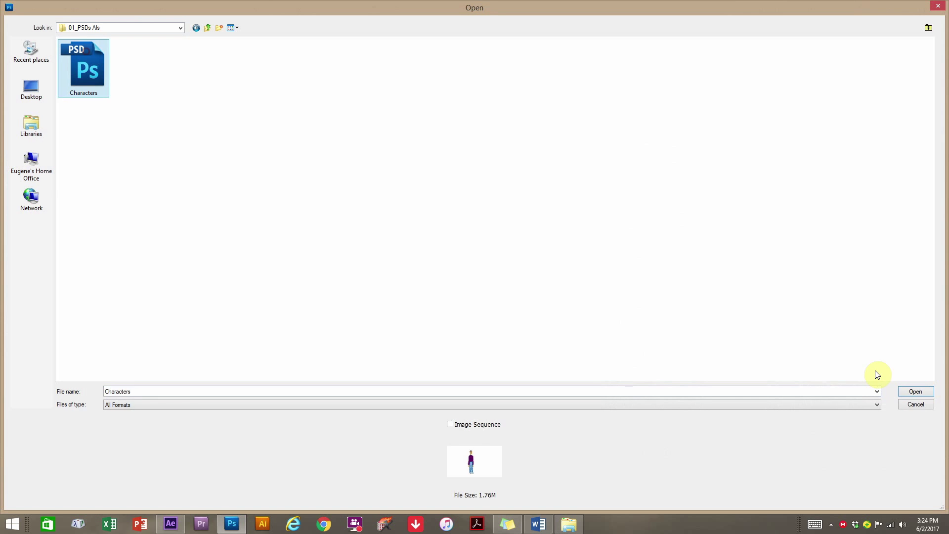
Open the Characters PSD file and clear the floating color and brush panels off the canvas, leaving the STEVEN group shown.
click(915, 391)
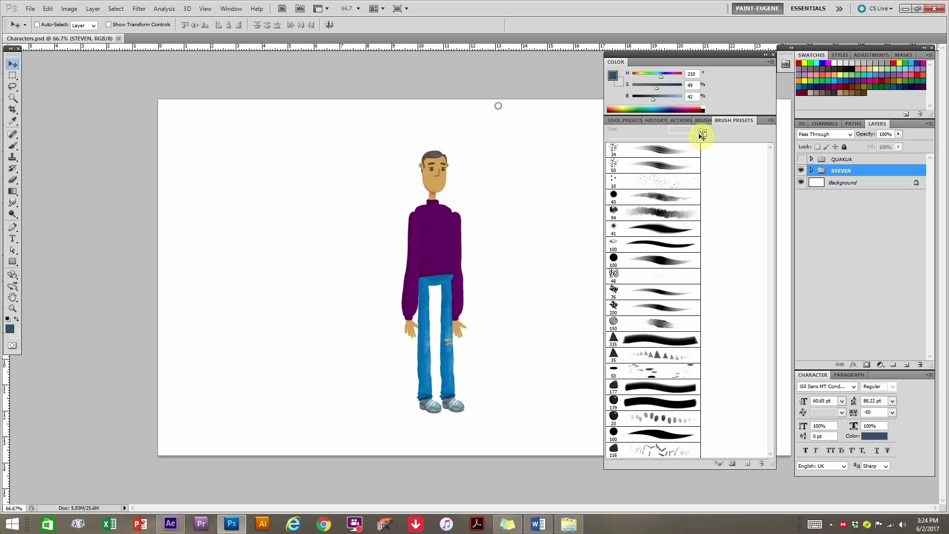
click(802, 171)
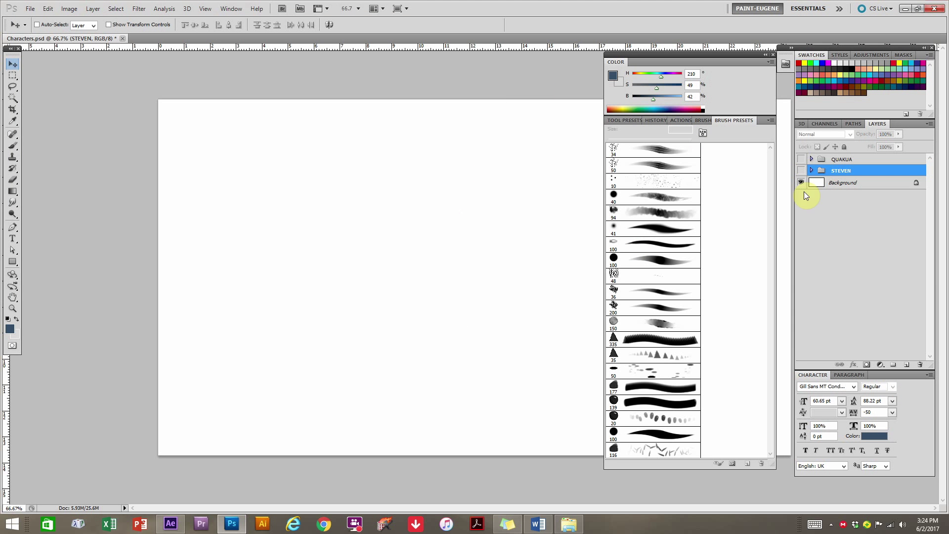
alt+click(391, 168)
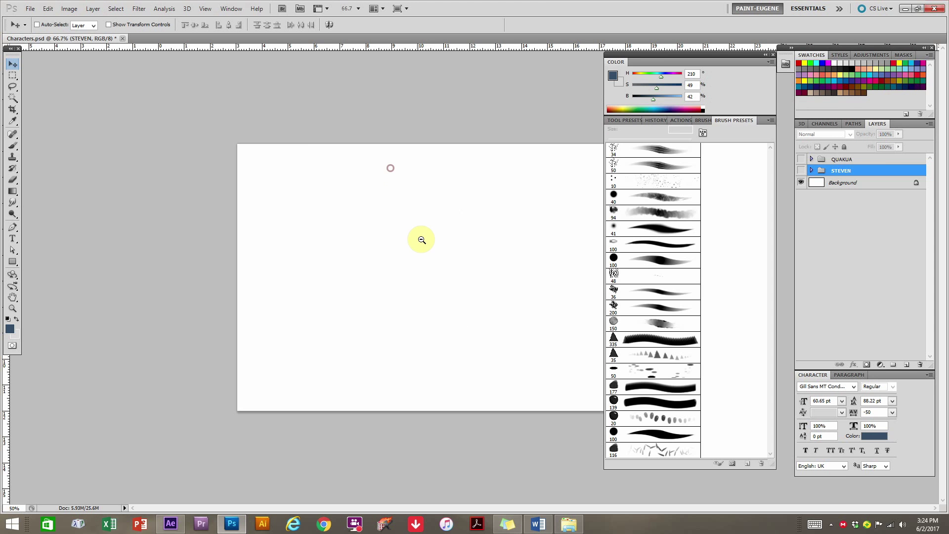
click(644, 54)
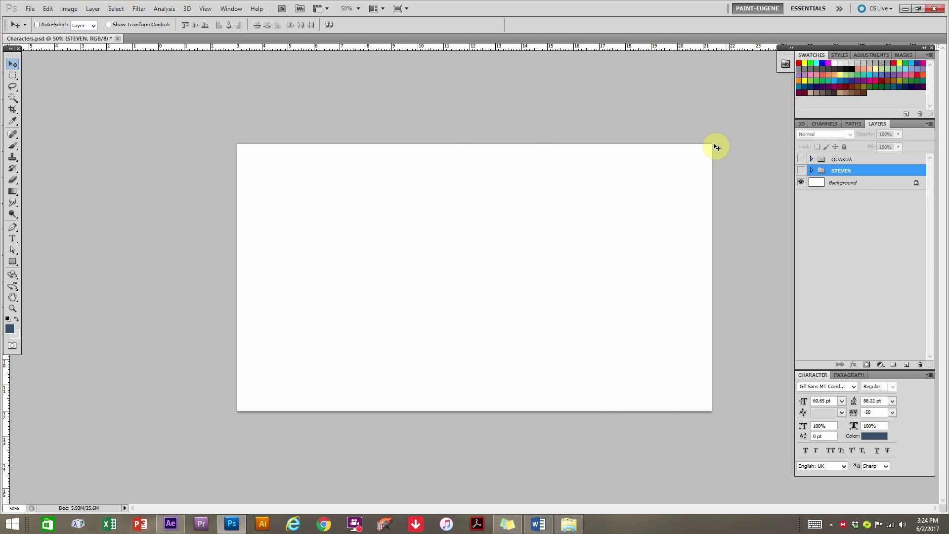
click(801, 170)
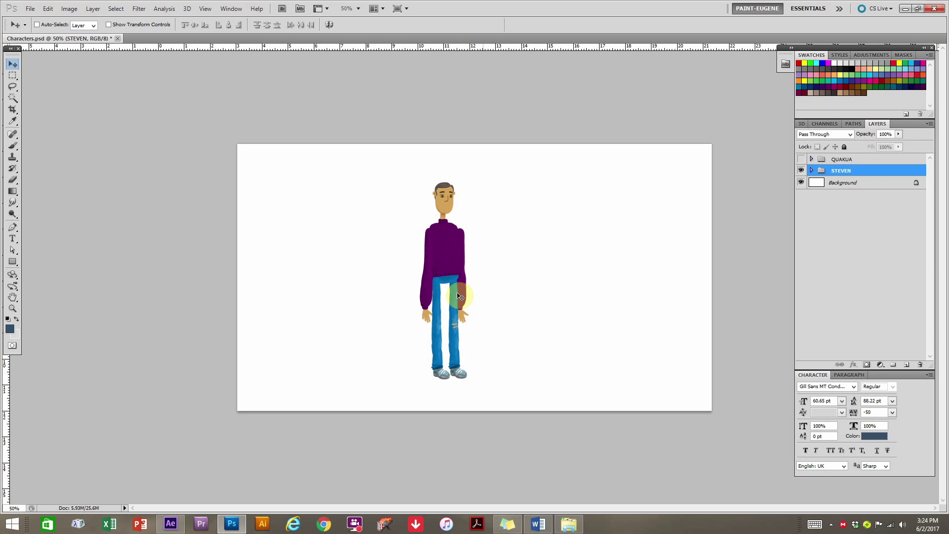
Expand the STEVEN group and check its body-part layers from Man_RightBrow down to Man_HandRight.
click(812, 171)
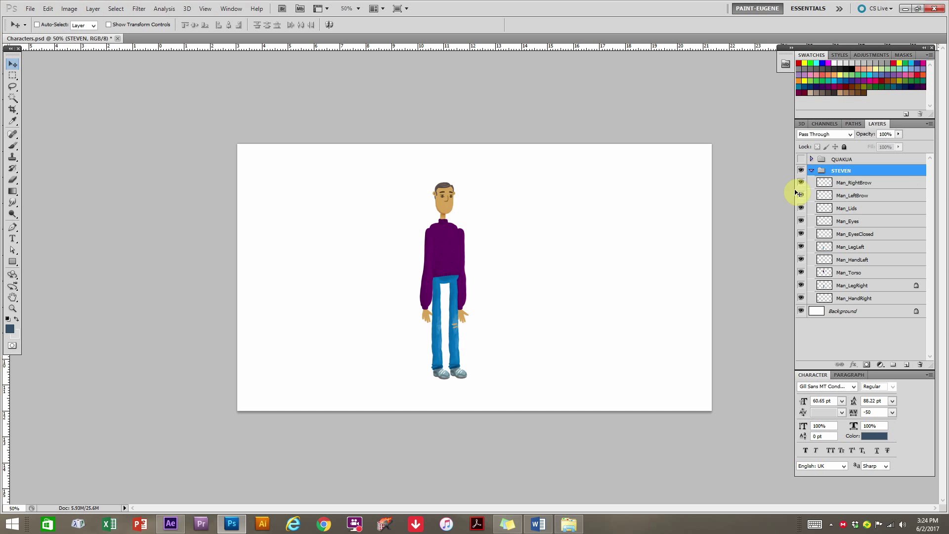
click(868, 185)
click(839, 300)
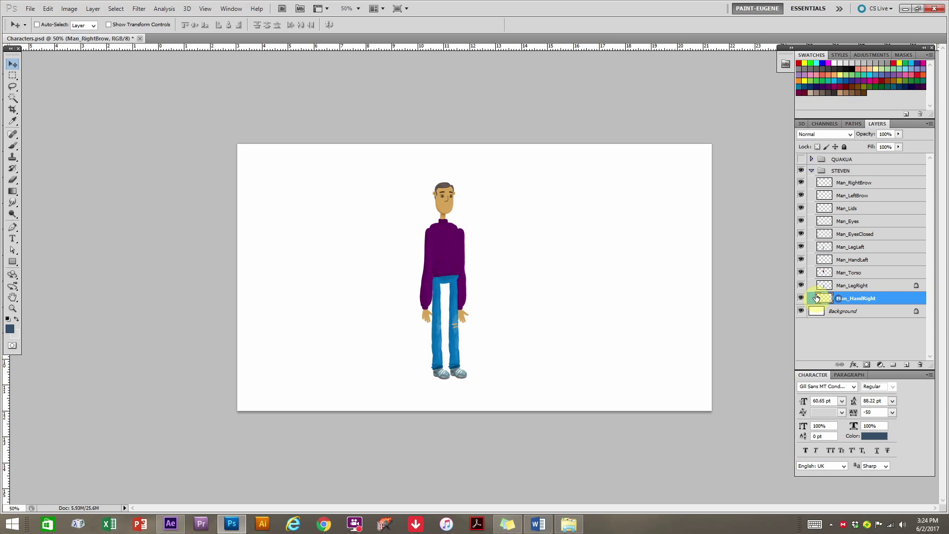
Try moving the man's arm layer across the body and undo the move.
ctrl+click(428, 283)
drag(427, 282, 464, 294)
key(ctrl+z)
ctrl+click(465, 297)
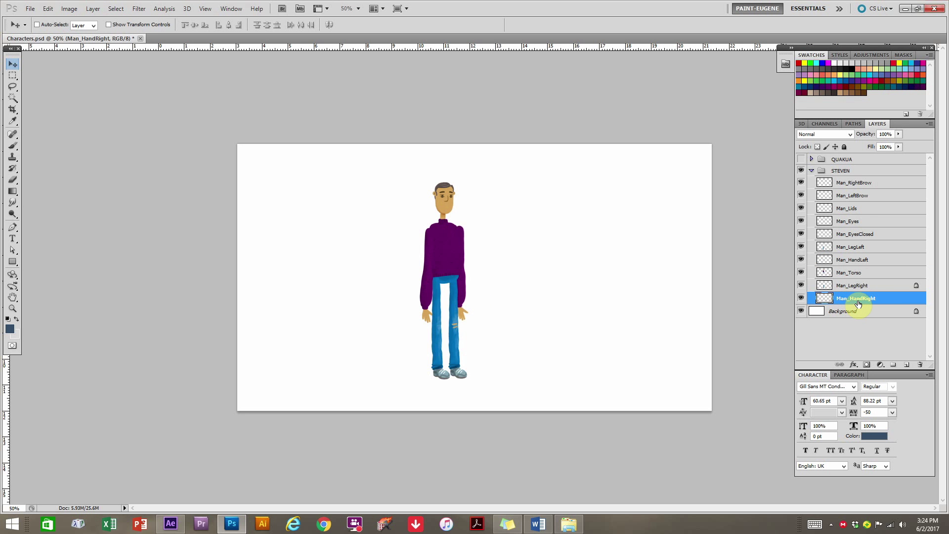
Try moving the man's left arm and leg layers out of place, and undo the leg move.
ctrl+click(423, 296)
mouse_move(422, 296)
mouse_down()
mouse_move(409, 297)
mouse_move(419, 297)
mouse_up()
ctrl+click(435, 328)
drag(437, 328, 456, 336)
key(ctrl+z)
ctrl+click(457, 336)
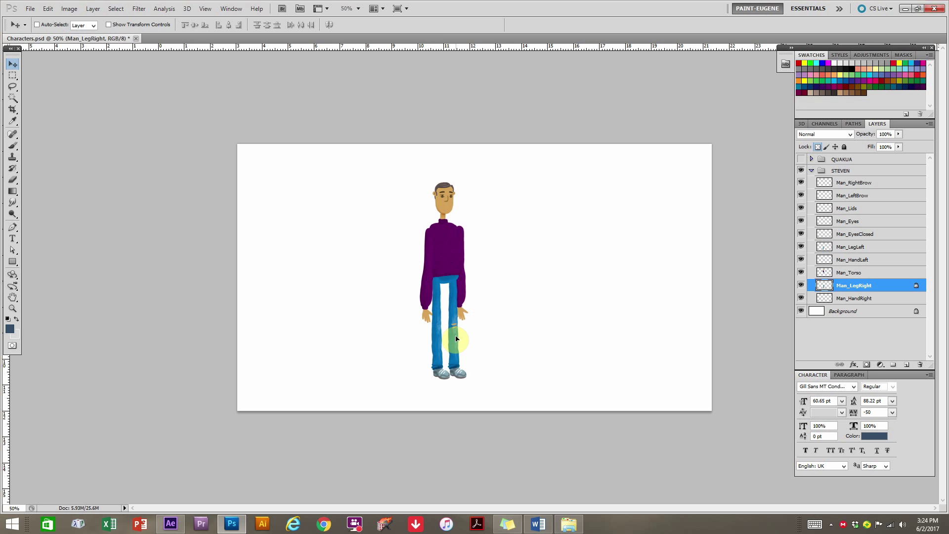
Reposition the Man_HandLeft and Man_HandRight layers slightly against the sides of the torso.
click(455, 334)
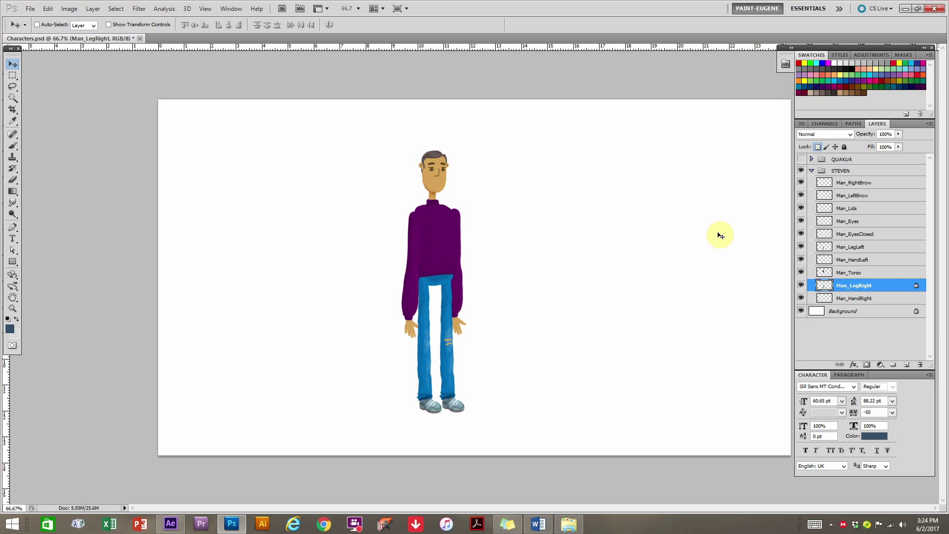
click(850, 186)
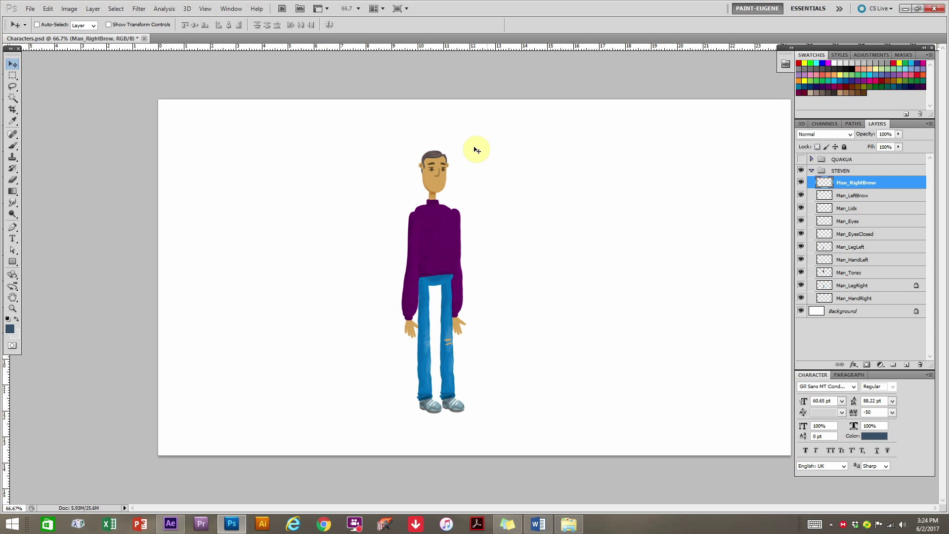
ctrl+click(416, 261)
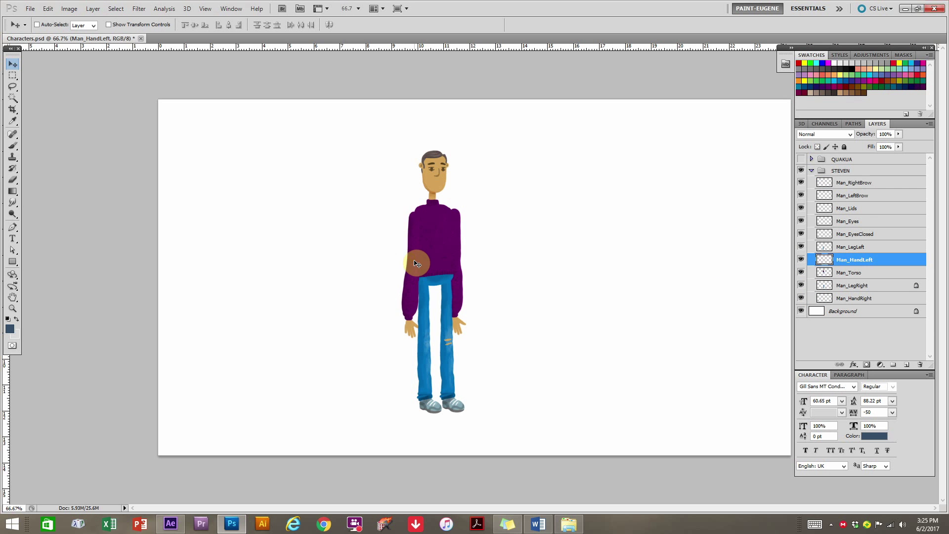
mouse_move(416, 261)
mouse_down()
mouse_move(395, 251)
mouse_move(411, 256)
mouse_up()
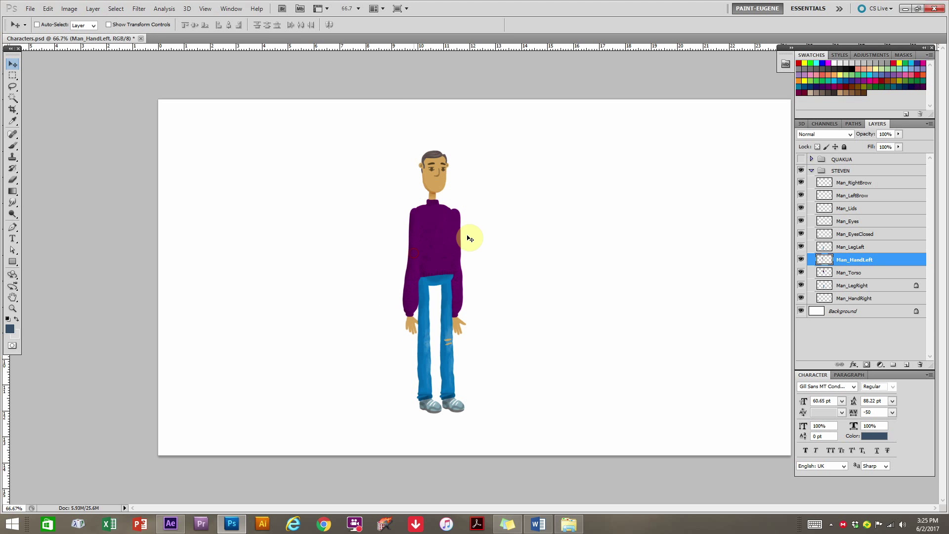
ctrl+click(468, 281)
mouse_move(460, 293)
mouse_down()
mouse_move(466, 286)
mouse_move(436, 277)
mouse_move(470, 291)
mouse_move(457, 277)
mouse_move(451, 225)
mouse_move(462, 271)
mouse_move(464, 258)
mouse_move(470, 272)
mouse_move(465, 296)
mouse_move(461, 281)
mouse_up()
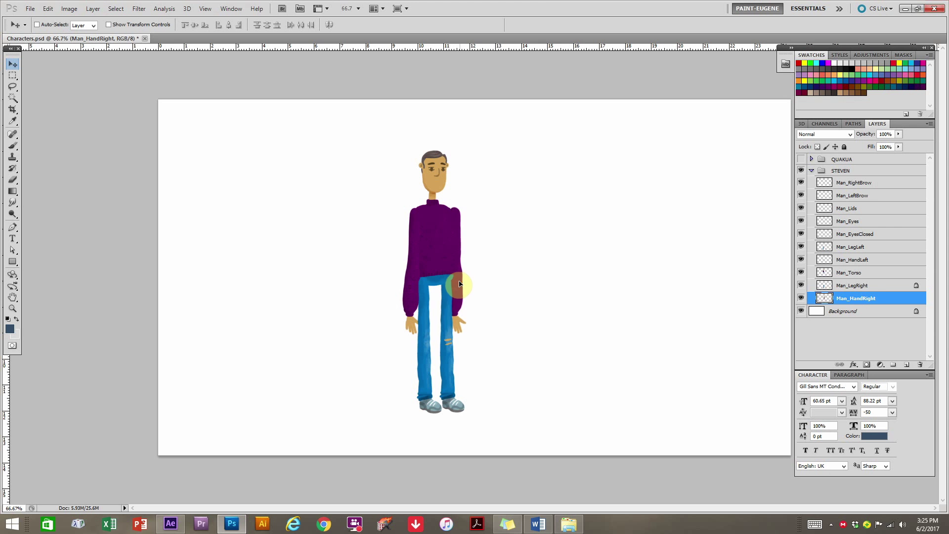
Reposition the Man_LegRight and Man_LegLeft layers under the torso so the legs stand closer together.
ctrl+click(451, 327)
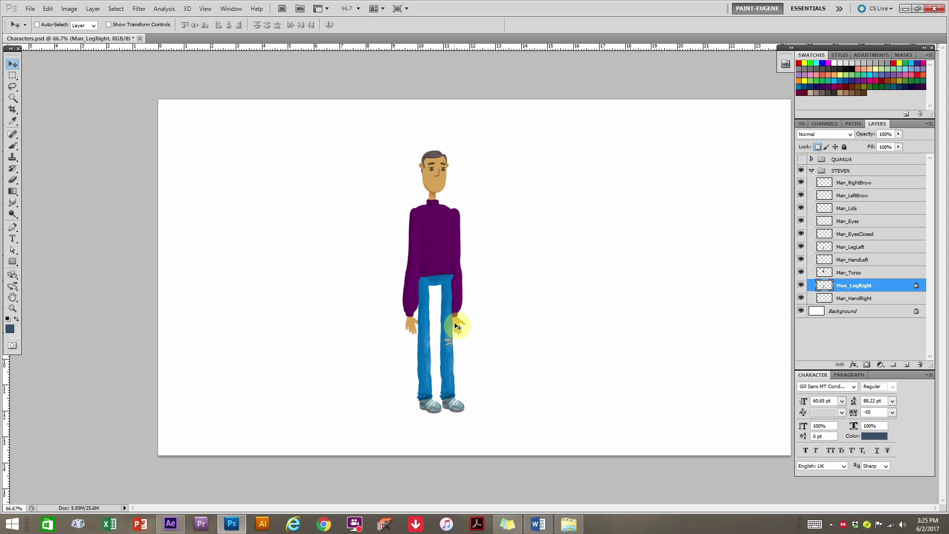
drag(448, 340, 439, 339)
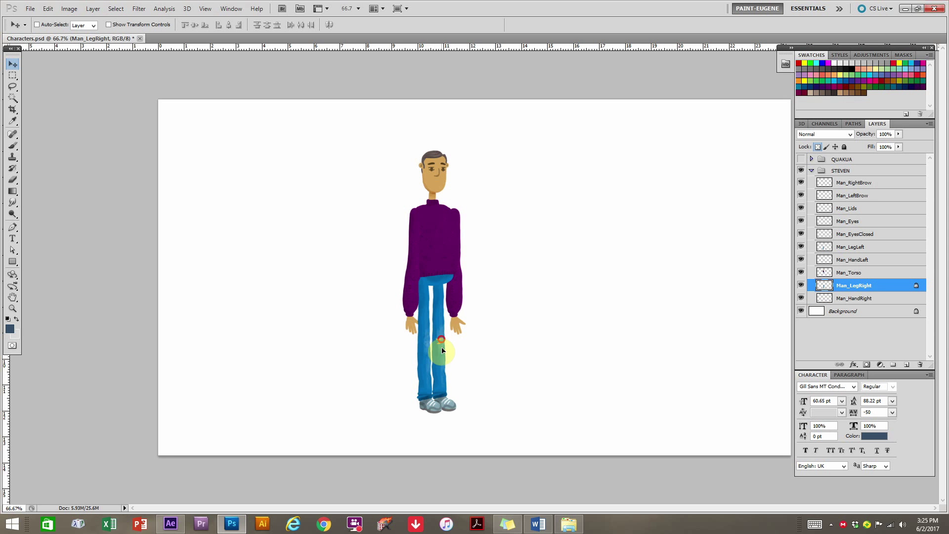
drag(429, 399, 454, 401)
ctrl+click(431, 403)
ctrl+click(445, 402)
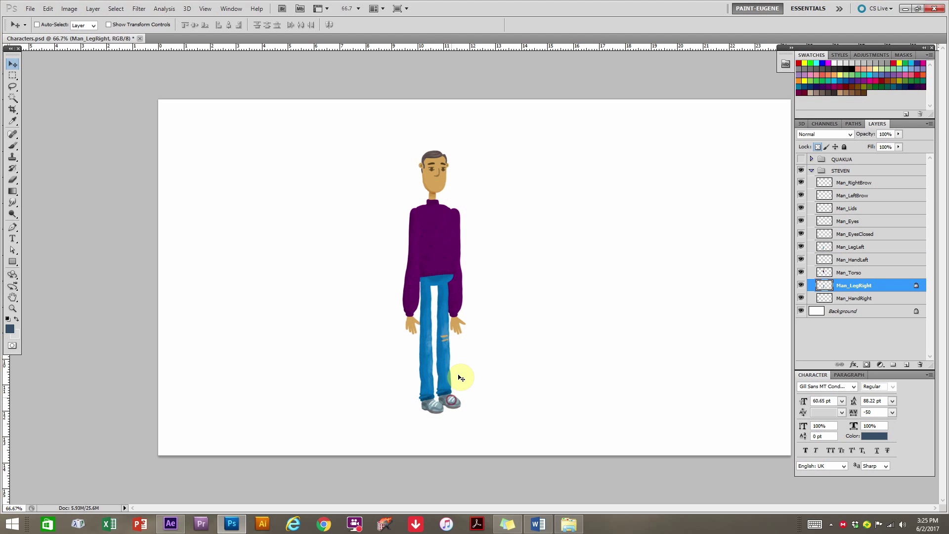
Pull the Man_Torso layer away from the limbs and set it back between the arms and over the legs.
ctrl+click(434, 180)
drag(434, 180, 522, 177)
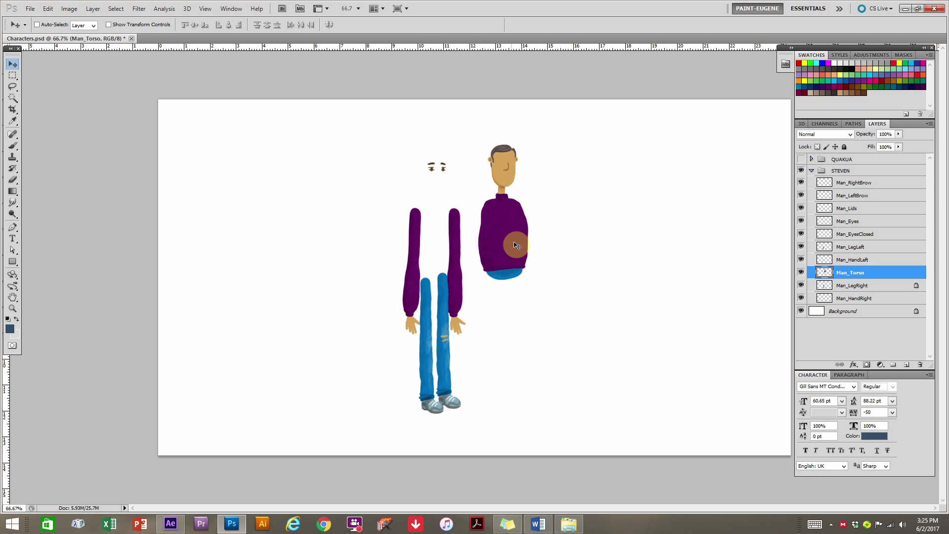
drag(516, 246, 437, 236)
Hide Man_Eyes and Man_Lids to check the closed eyes, and switch back to them with Man_EyesClosed hidden.
scroll(457, 190, up, 2)
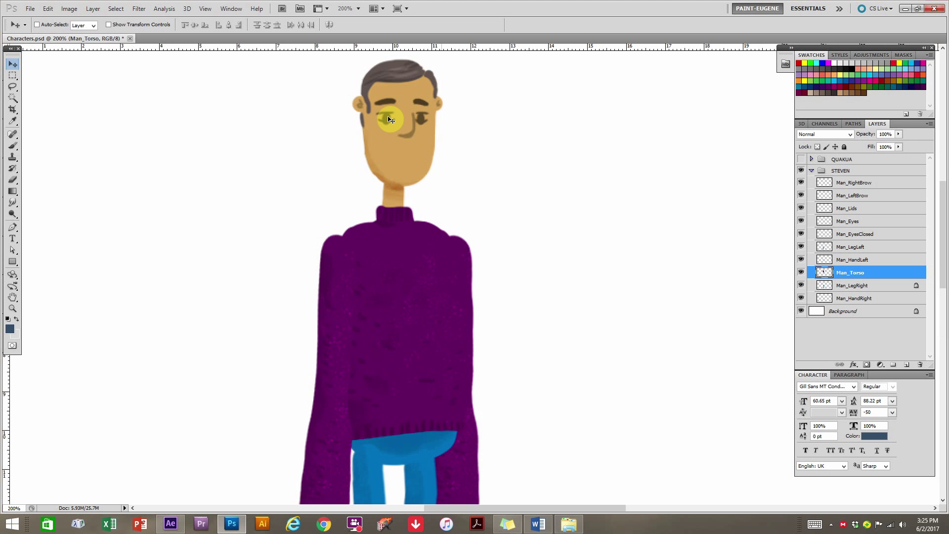
ctrl+click(390, 121)
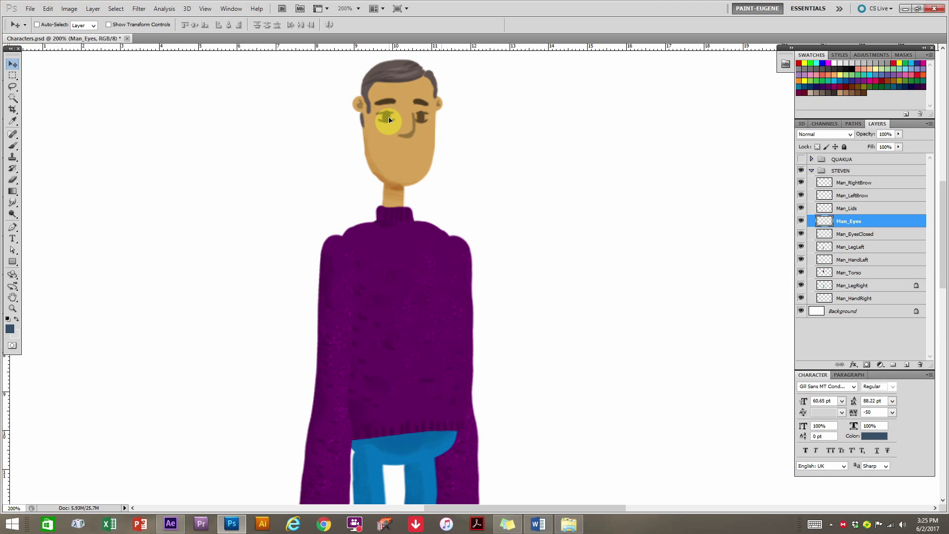
click(849, 225)
click(802, 222)
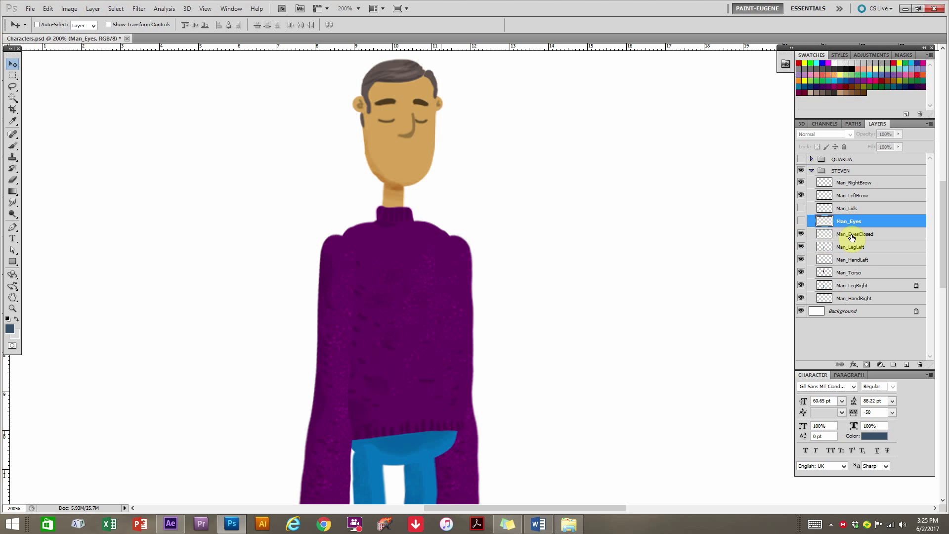
click(801, 235)
click(801, 221)
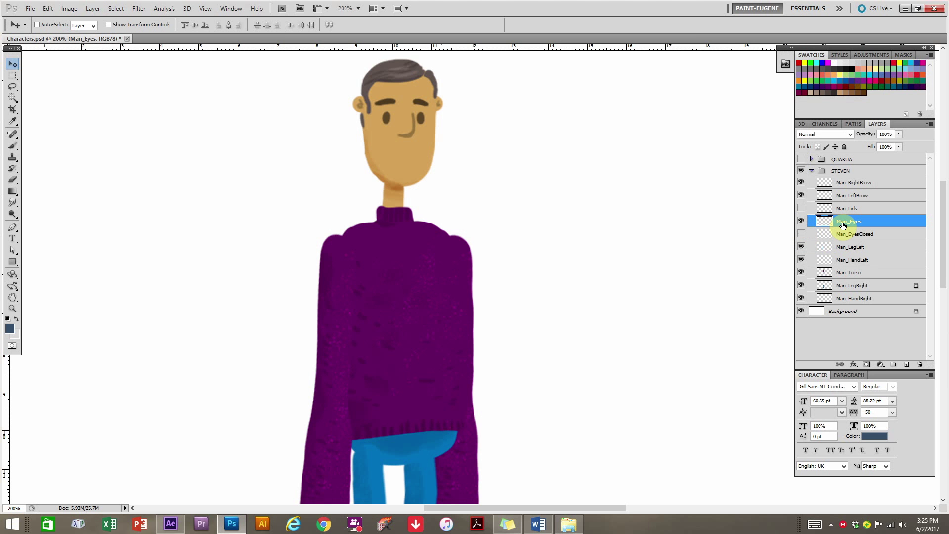
click(802, 209)
Shift the Man_Lids and Man_Eyes layers together on the face, and adjust the position of Man_Eyes alone.
click(848, 209)
shift+click(859, 221)
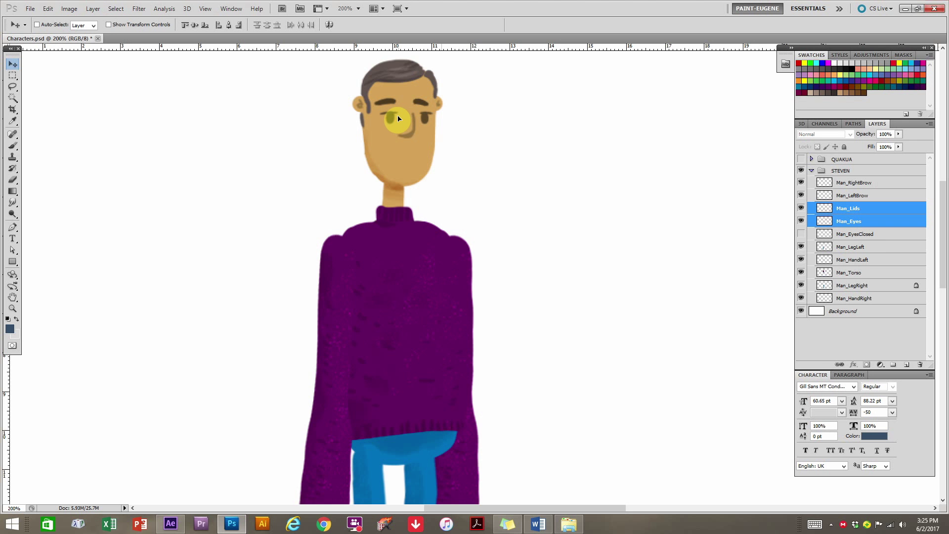
click(848, 221)
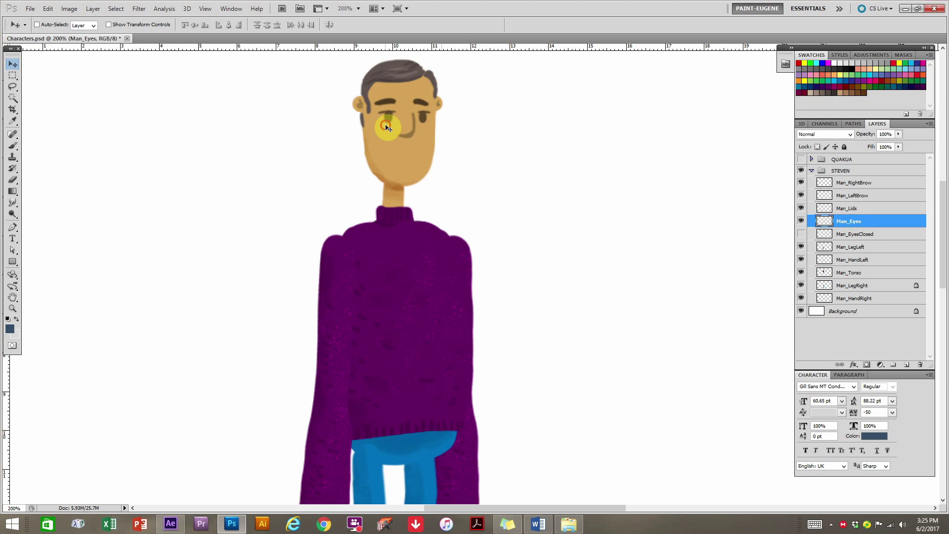
drag(388, 124, 383, 130)
Adjust the tilt of the Man_LeftBrow layer with Free Transform.
ctrl+click(393, 103)
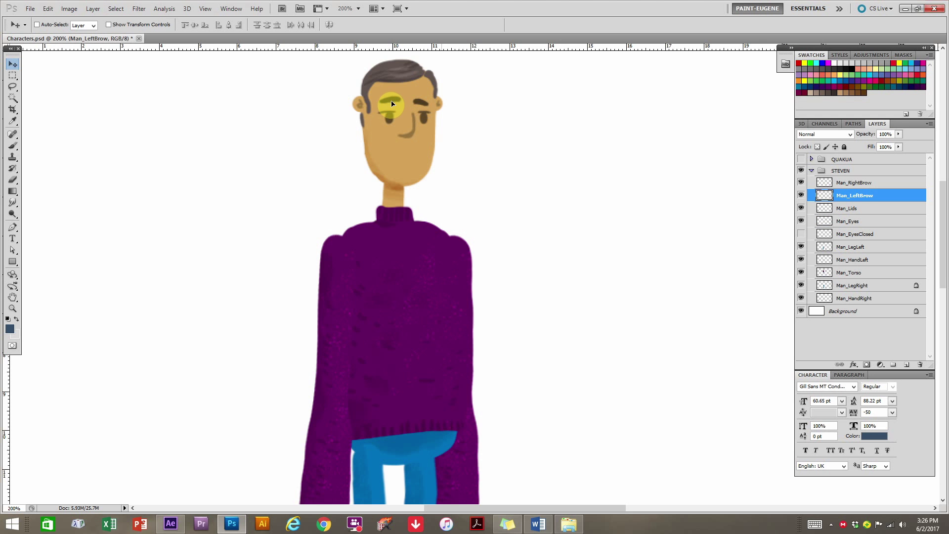
key(ctrl+t)
drag(394, 93, 414, 99)
key(Return)
Collapse and hide the STEVEN group, and show the QUAKUA group to view the whole robot character.
key(ctrl+minus)
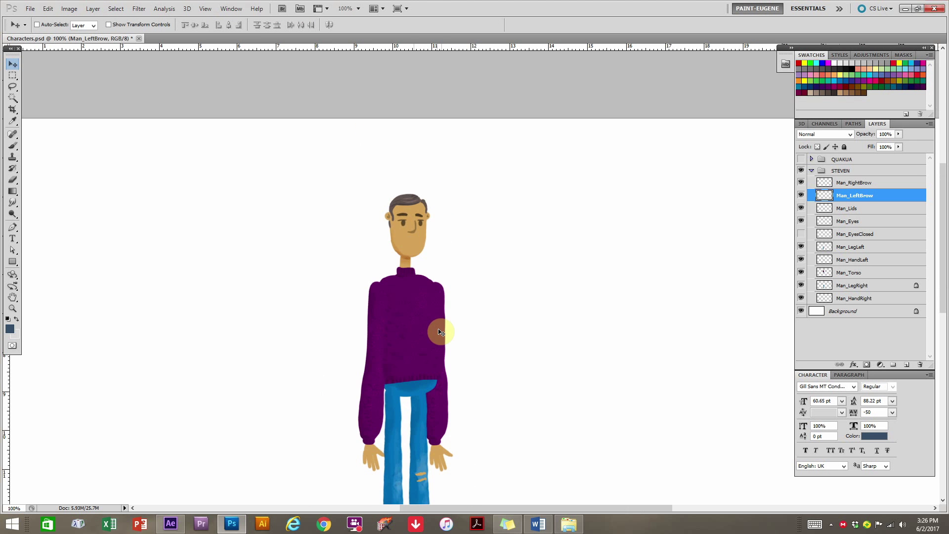
click(812, 173)
click(869, 171)
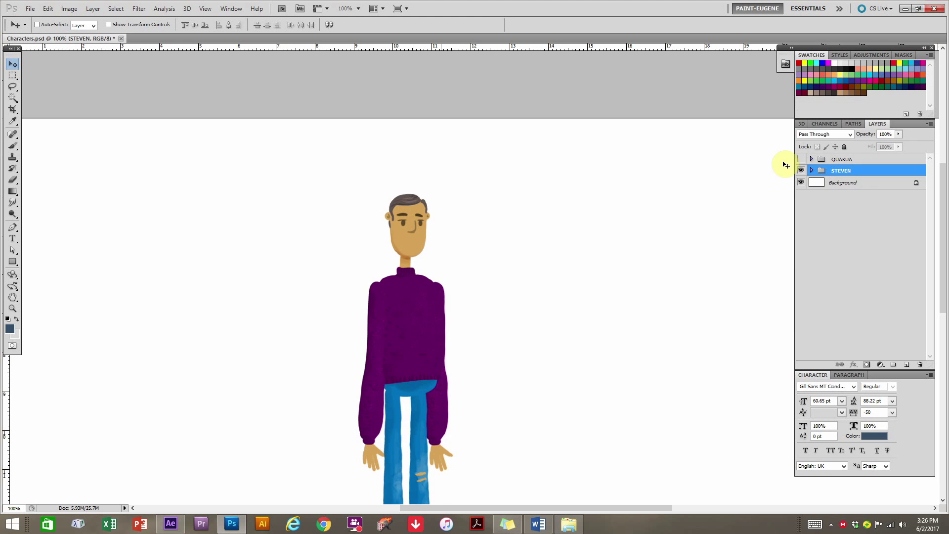
click(802, 170)
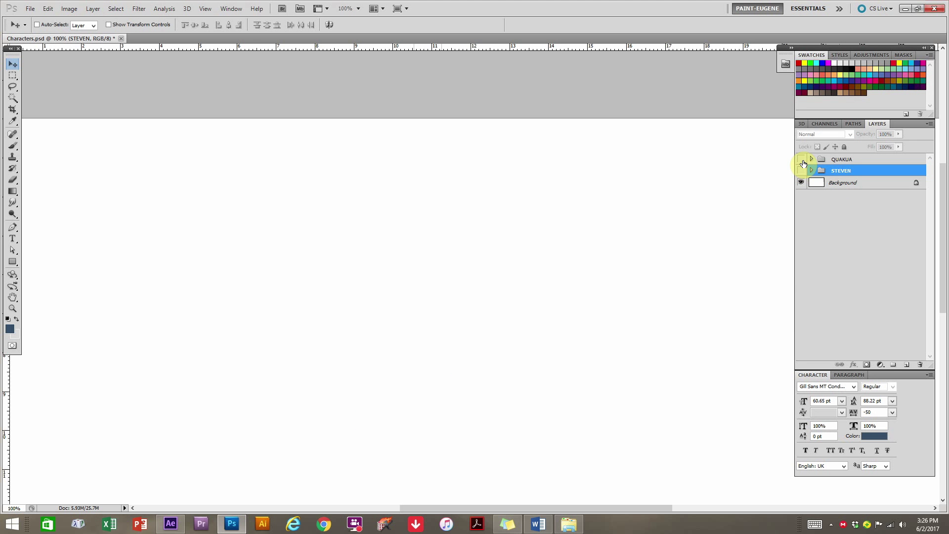
click(801, 158)
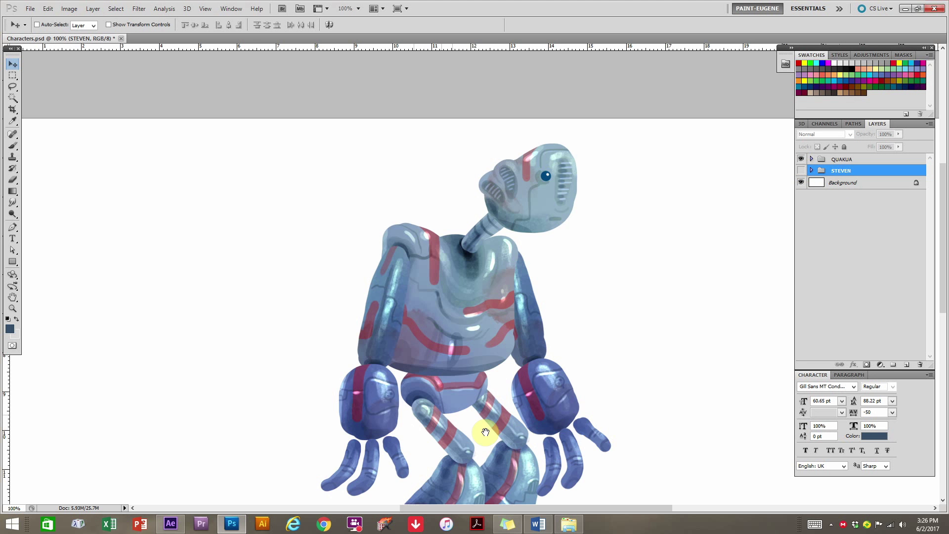
drag(483, 430, 424, 339)
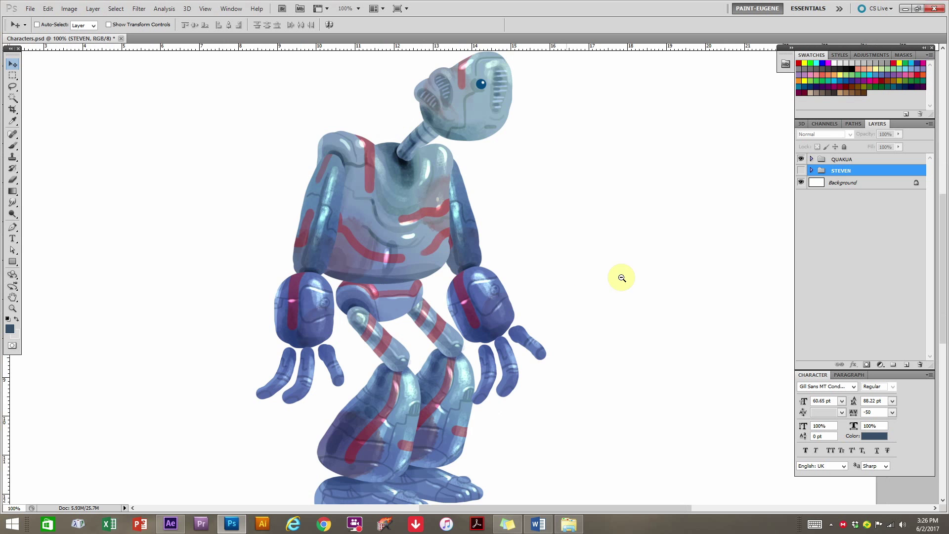
key(ctrl+minus)
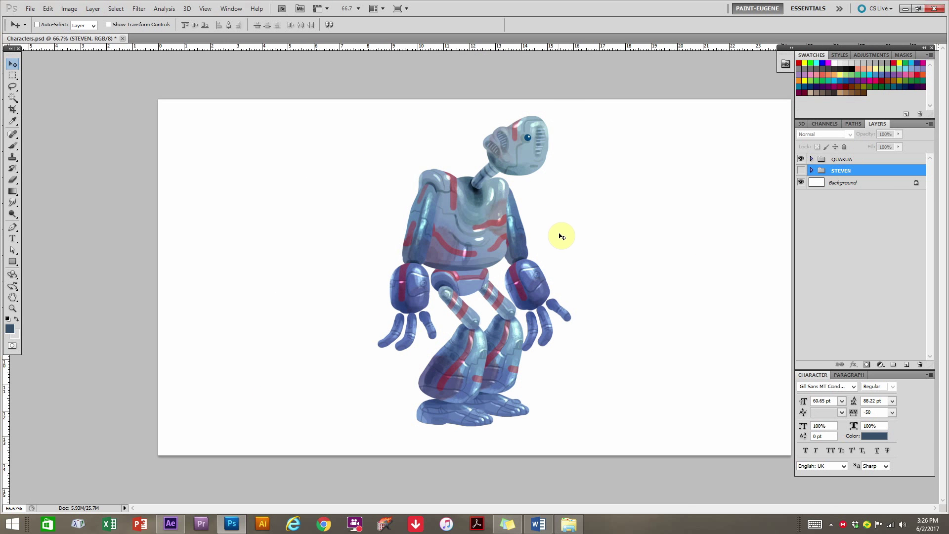
Look through the QUAKUA group's layers, and switch visibility back to the STEVEN group to review its layers.
click(812, 159)
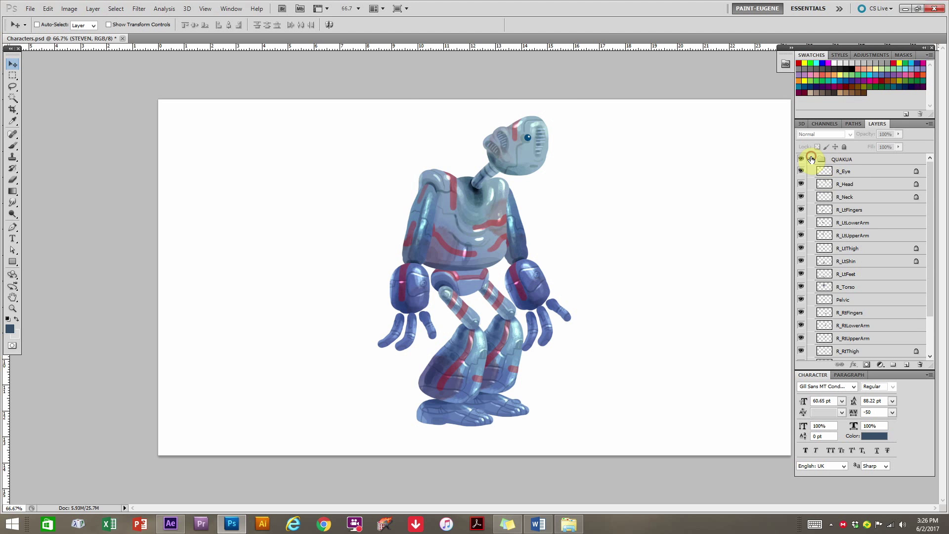
click(812, 159)
click(801, 170)
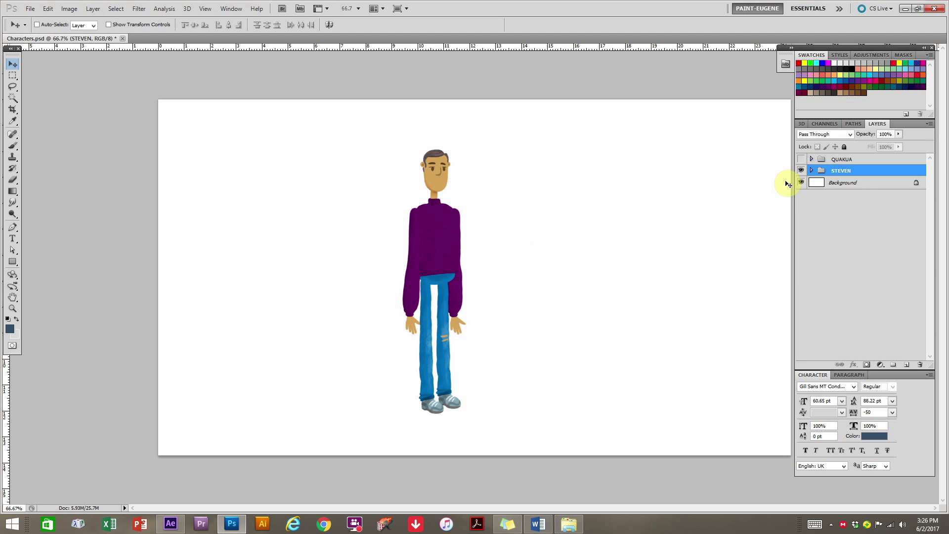
click(811, 170)
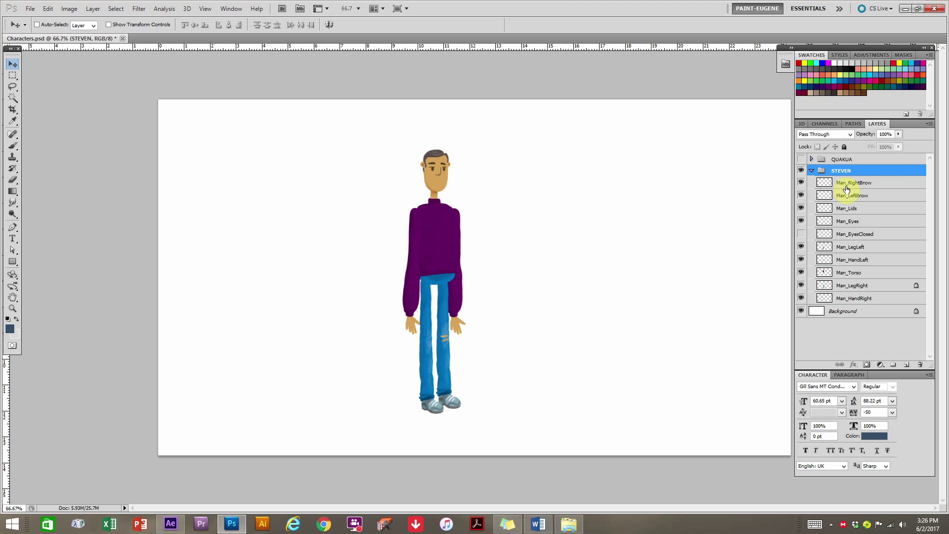
click(811, 171)
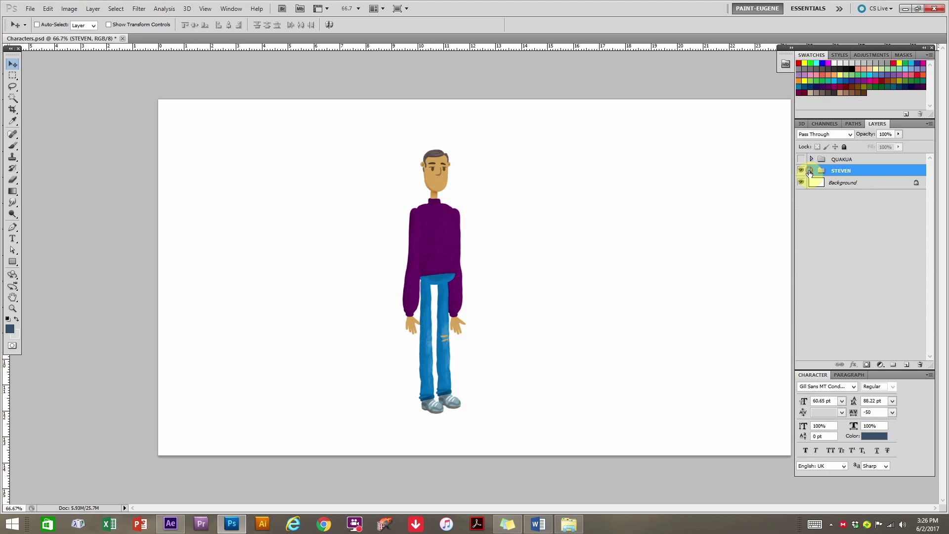
Review the STEVEN group's layers, then hide that group and show the QUAKUA group instead.
click(811, 171)
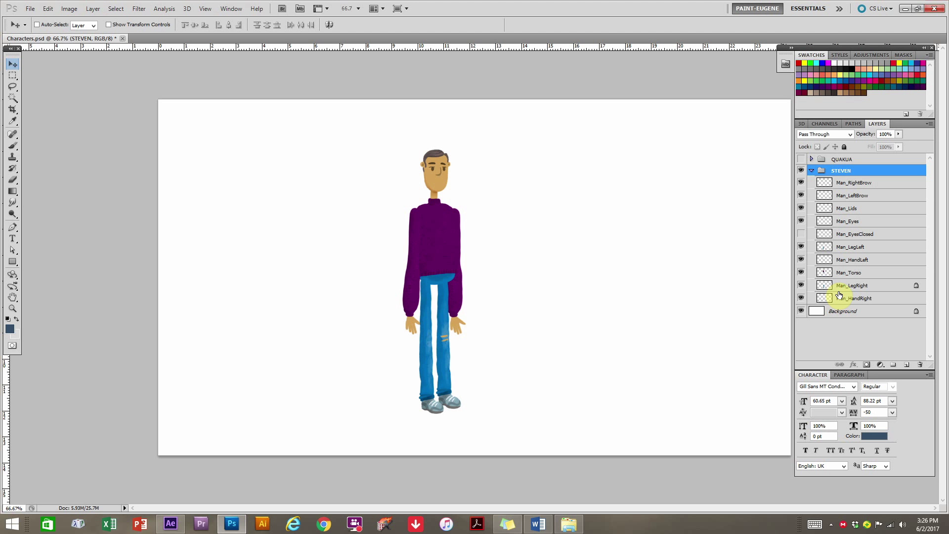
click(811, 171)
click(801, 171)
click(801, 158)
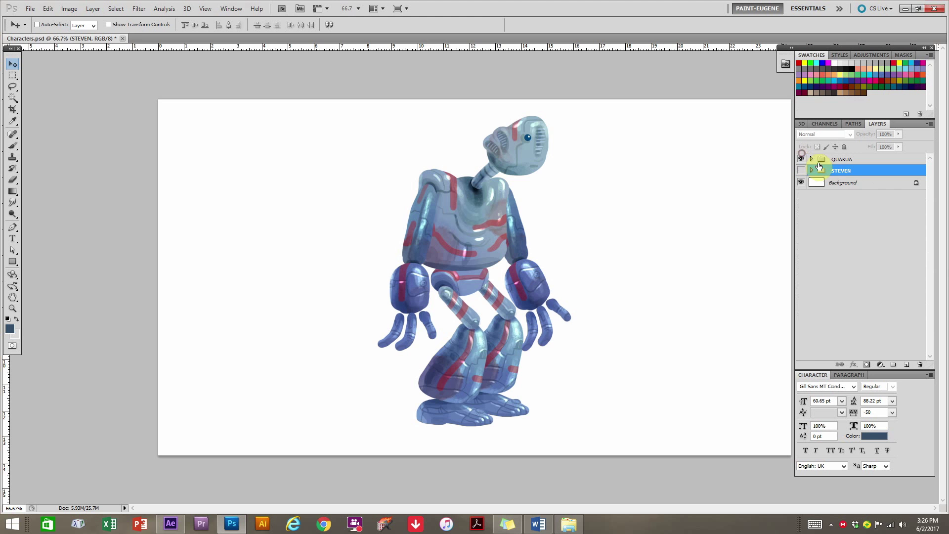
Expand the QUAKUA group and nudge the R_LtFingers layer slightly beneath the robot's hand.
click(812, 159)
click(840, 176)
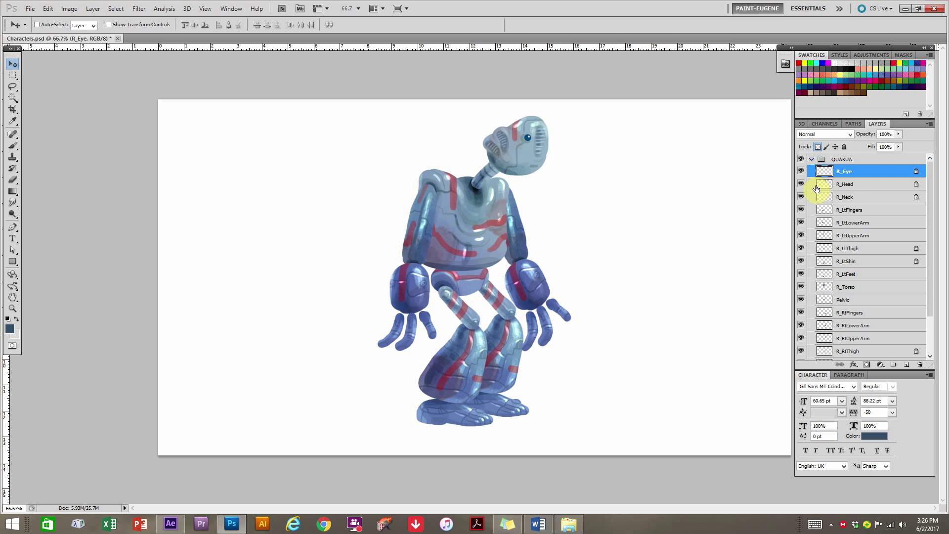
click(852, 188)
click(846, 212)
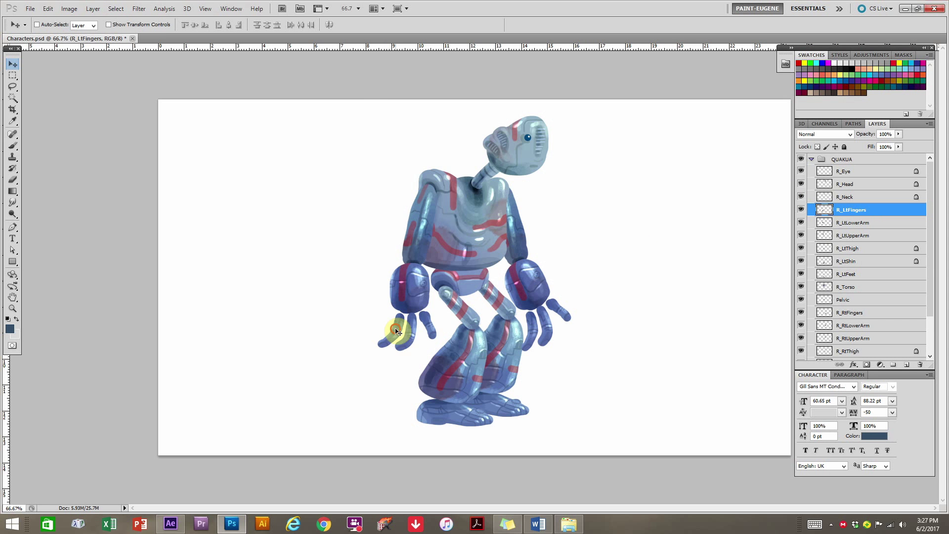
mouse_move(392, 333)
mouse_down()
mouse_move(381, 339)
mouse_move(395, 335)
mouse_up()
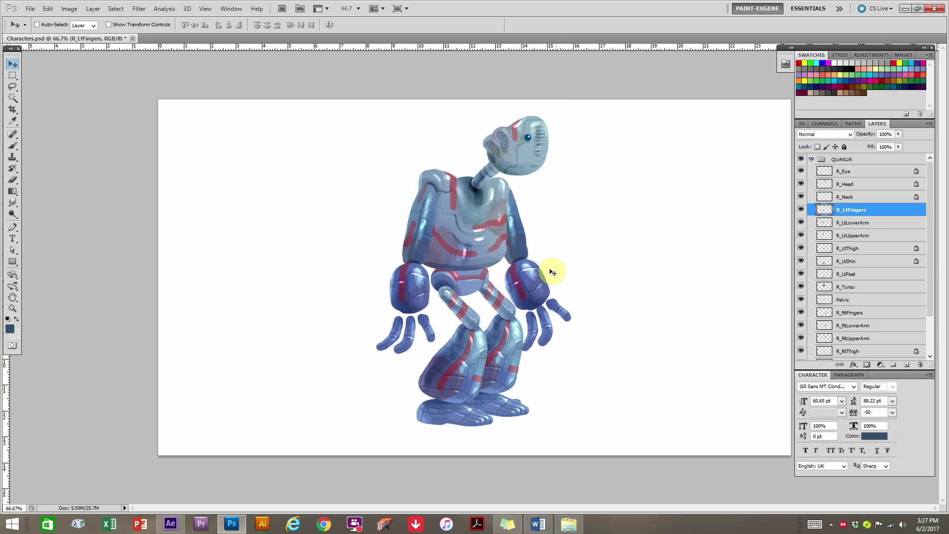
Try moving the robot's head, neck, torso and R_LtUpperArm layers individually, undoing each move.
ctrl+click(517, 155)
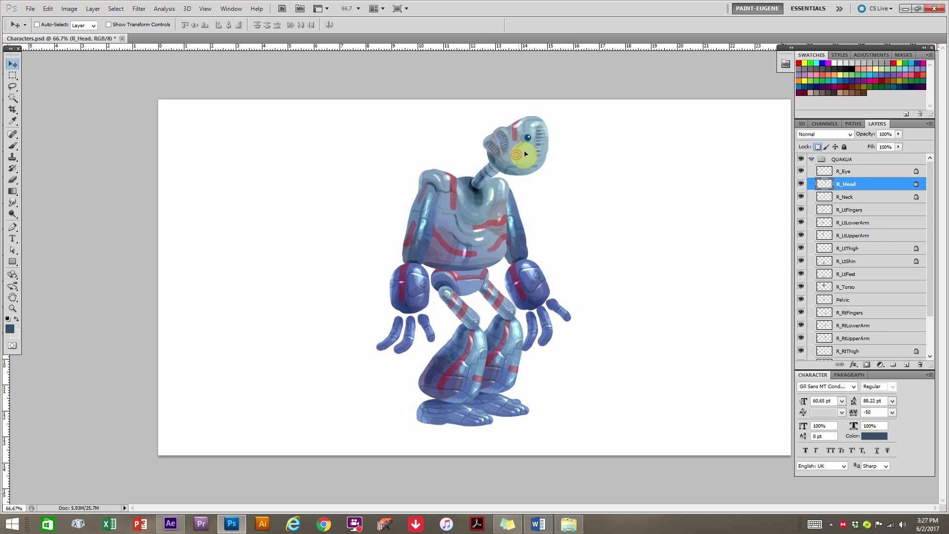
drag(522, 153, 529, 145)
key(ctrl+z)
ctrl+click(493, 178)
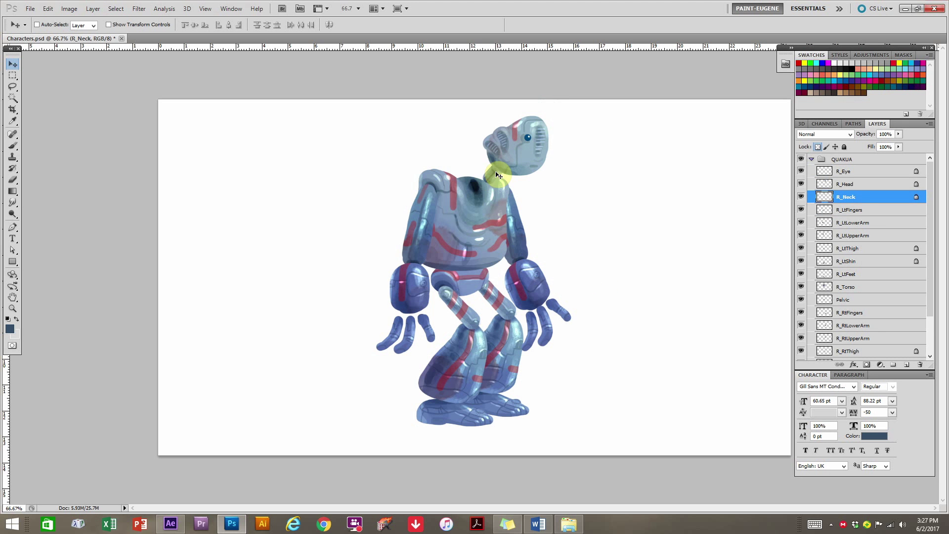
ctrl+click(485, 228)
drag(485, 229, 486, 224)
key(ctrl+z)
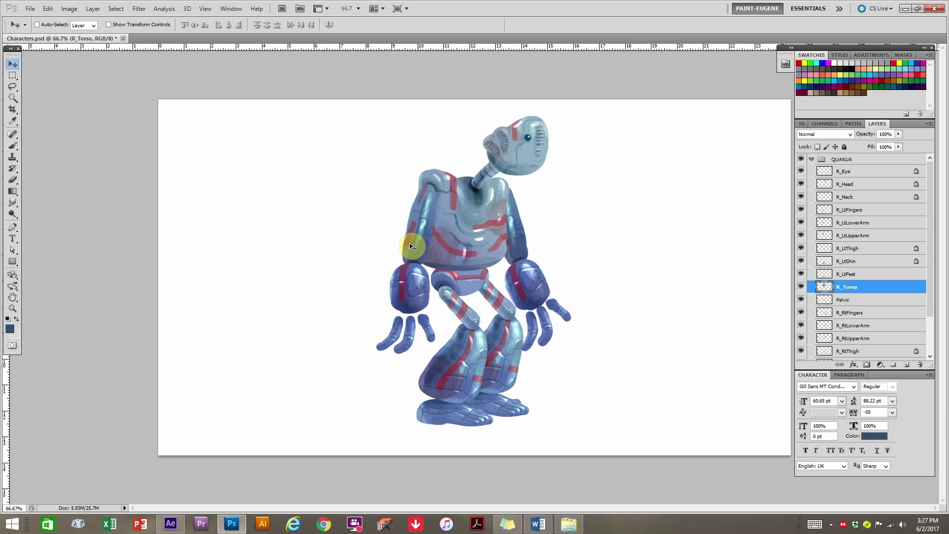
drag(423, 227, 394, 186)
key(ctrl+z)
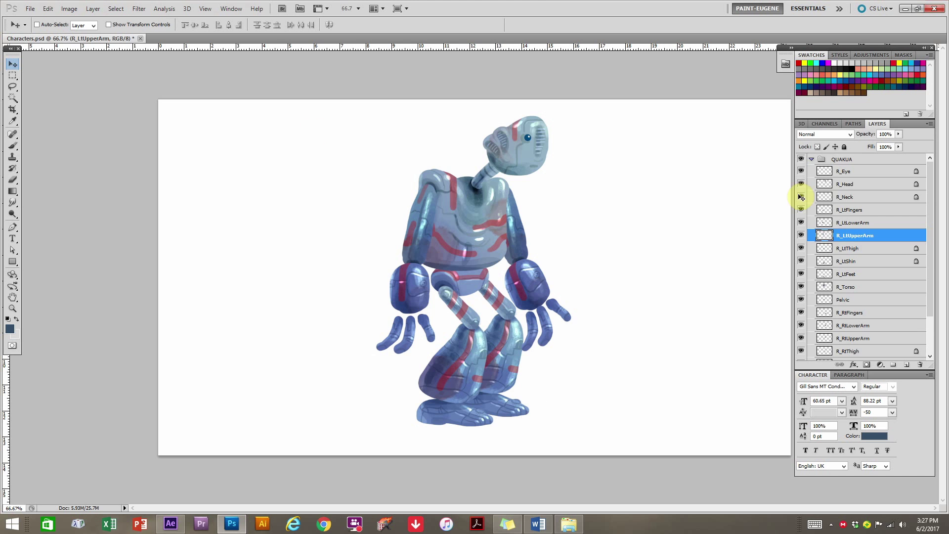
Collapse and hide the QUAKUA group, show STEVEN, and look over the layers in its group.
click(810, 160)
click(802, 159)
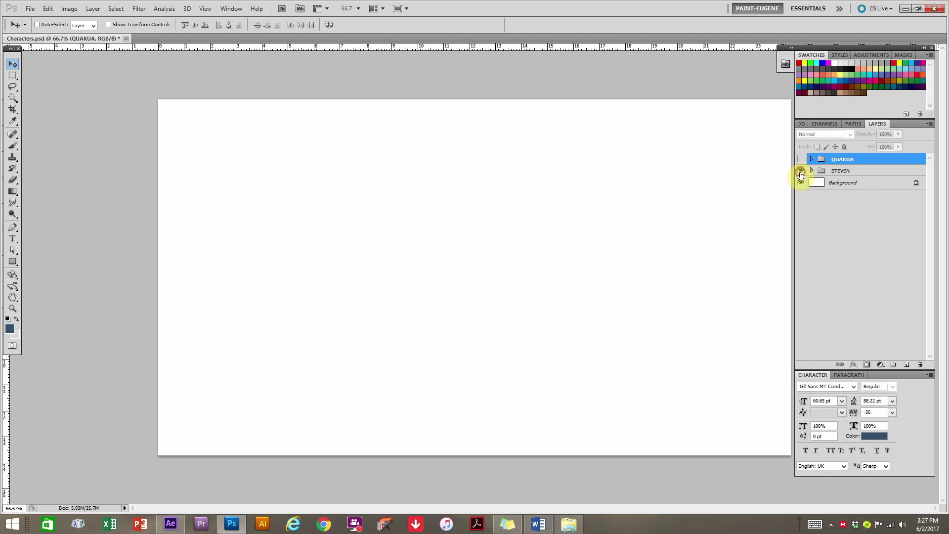
click(801, 171)
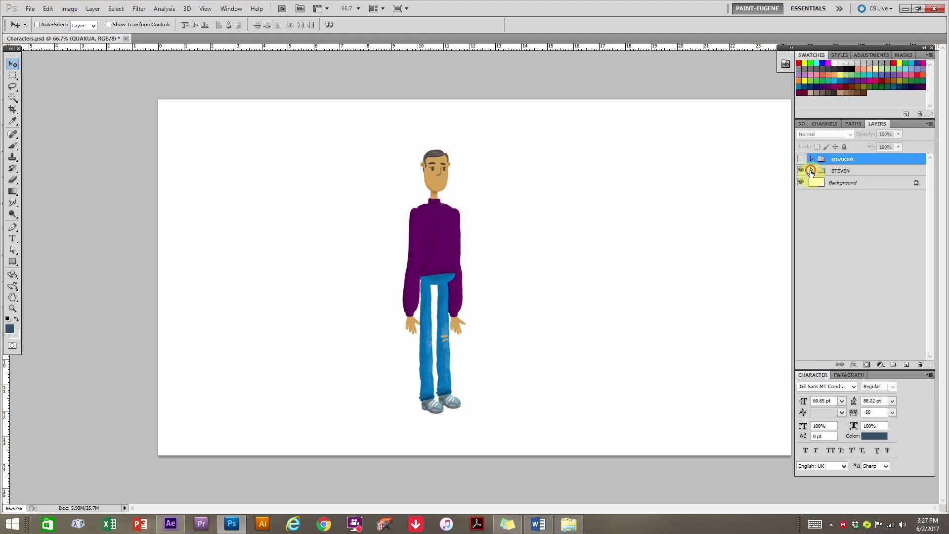
click(811, 171)
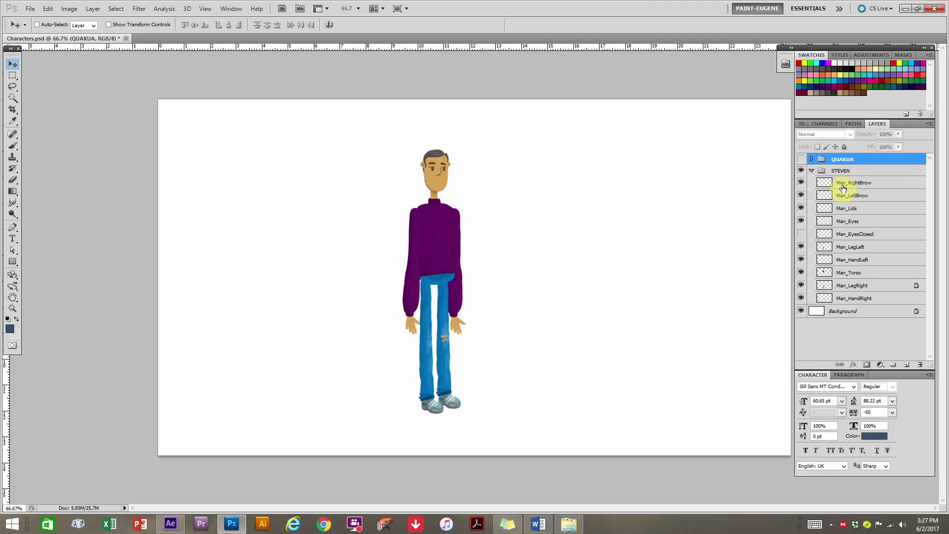
click(812, 171)
Show only the QUAKUA group and pick out the R_LtFeet, R_LtShin and R_LtThigh layers on the robot's leg.
click(801, 159)
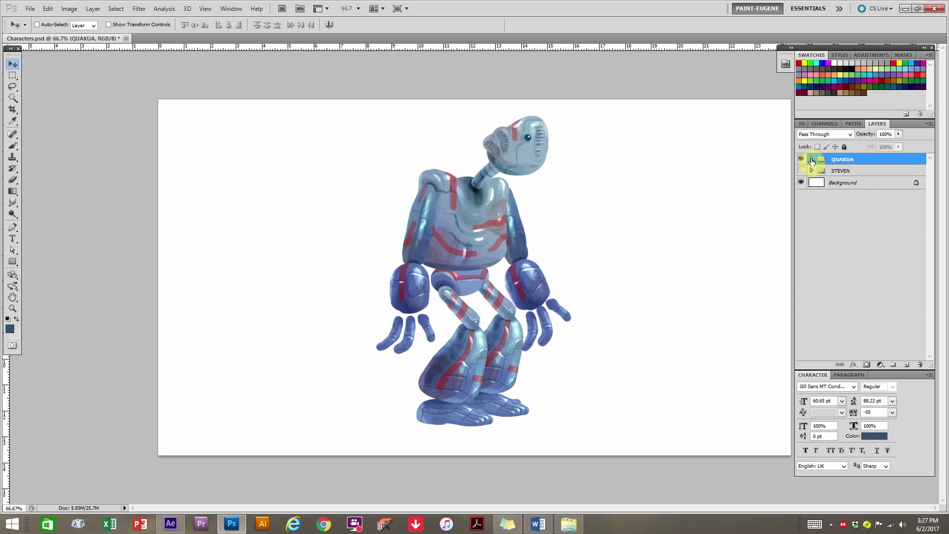
click(811, 159)
scroll(850, 354, down, 3)
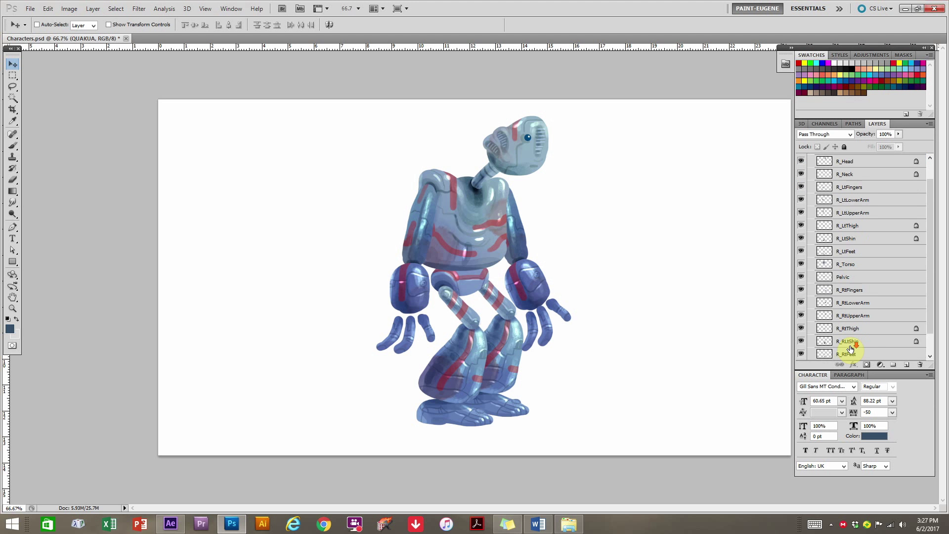
ctrl+click(470, 392)
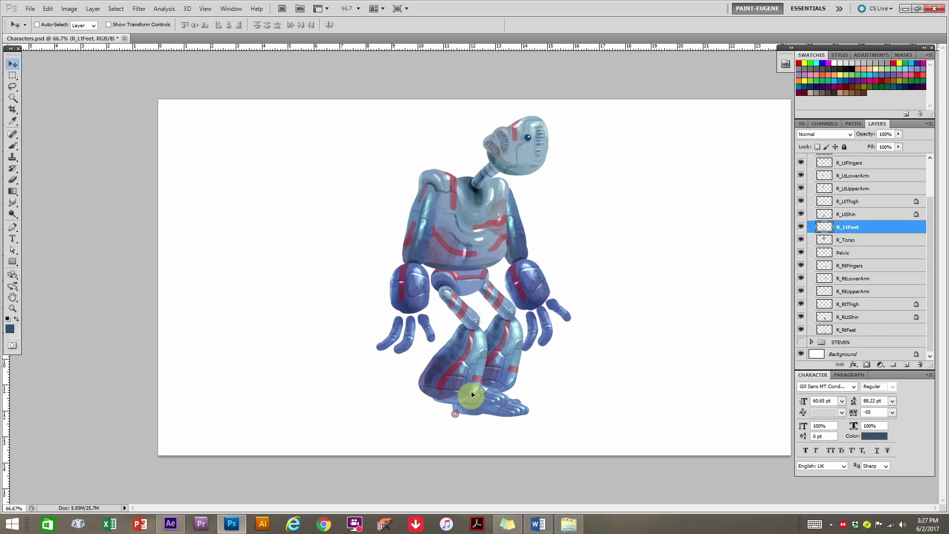
ctrl+click(463, 384)
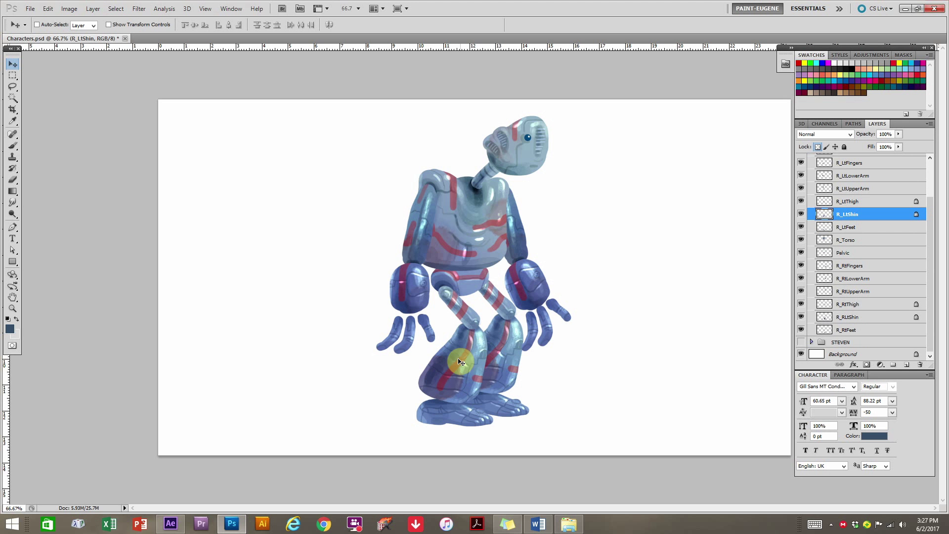
ctrl+click(464, 312)
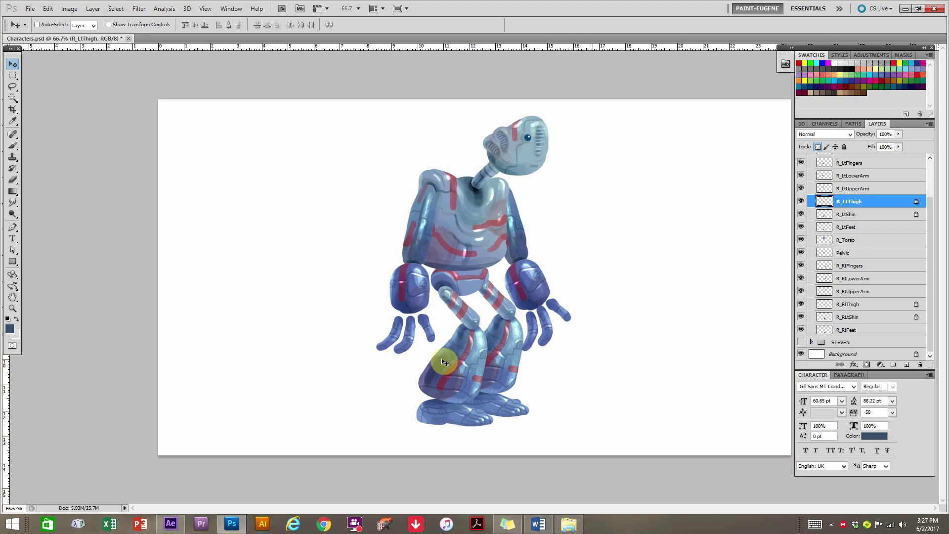
drag(934, 198, 933, 155)
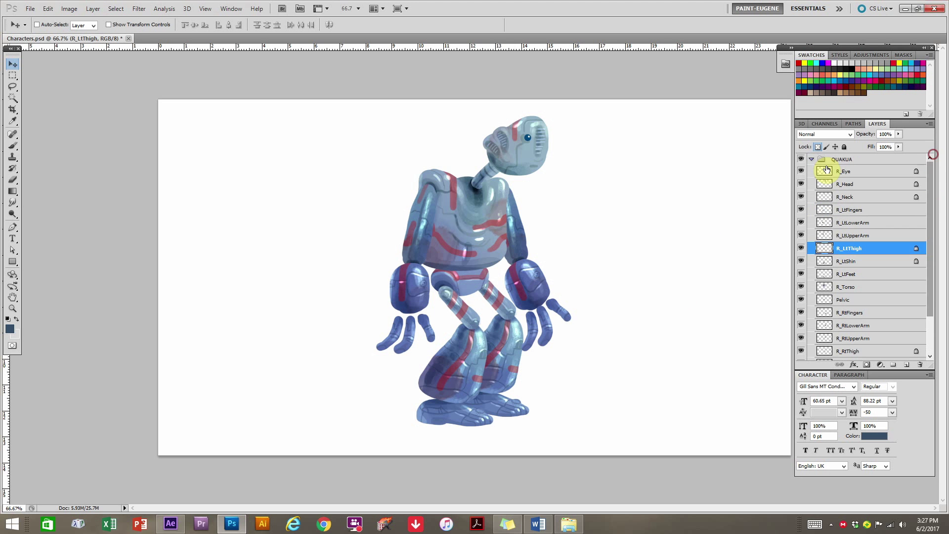
Show both character groups and separate them on the canvas, with QUAKUA on the left and STEVEN on the right.
click(812, 159)
click(801, 170)
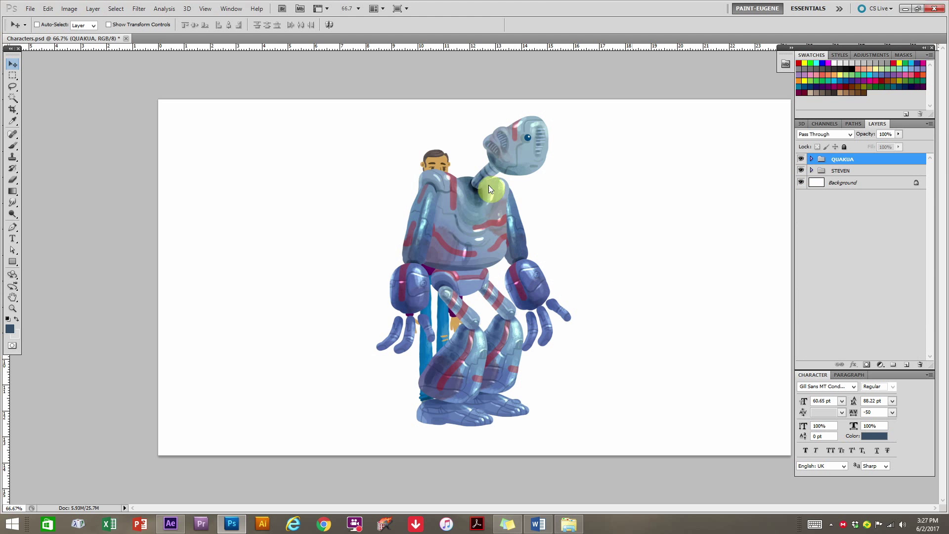
click(836, 171)
drag(433, 209, 524, 218)
shift+click(870, 160)
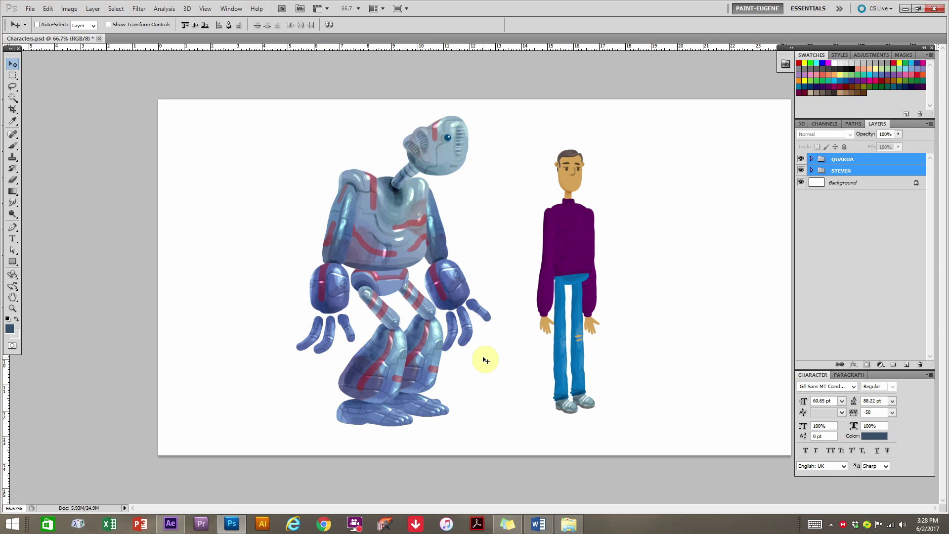
Switch to After Effects, open the QUAKUA composition, and preview its animation with the time indicator at 0:00:01:15.
click(174, 525)
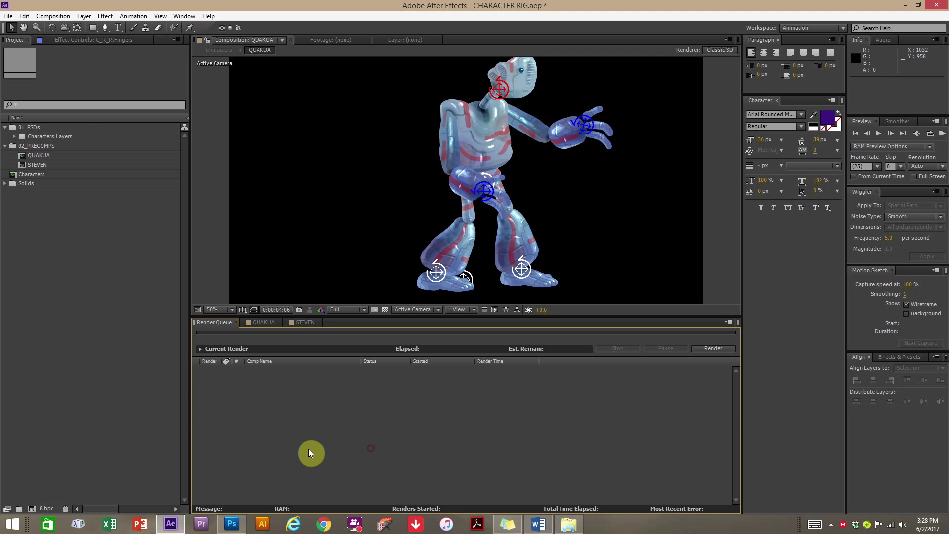
double_click(39, 155)
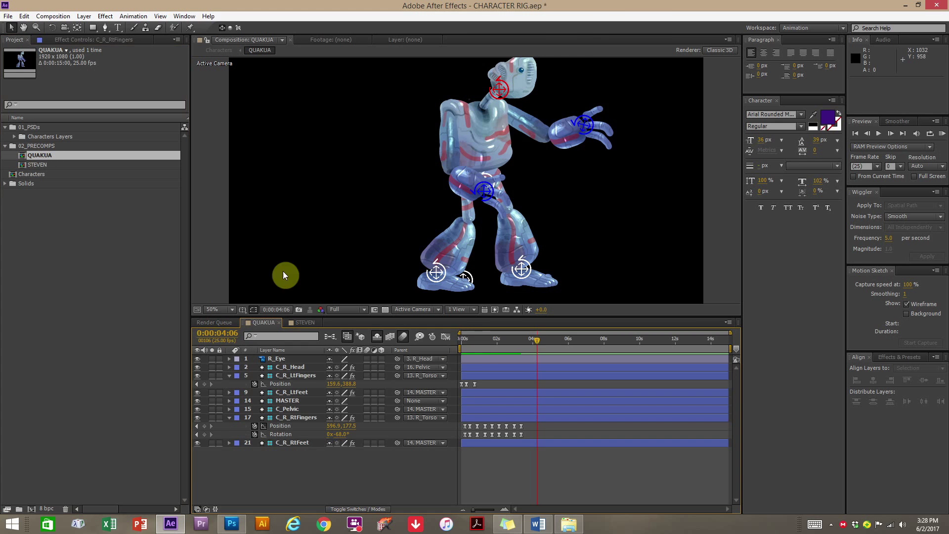
drag(466, 344, 490, 341)
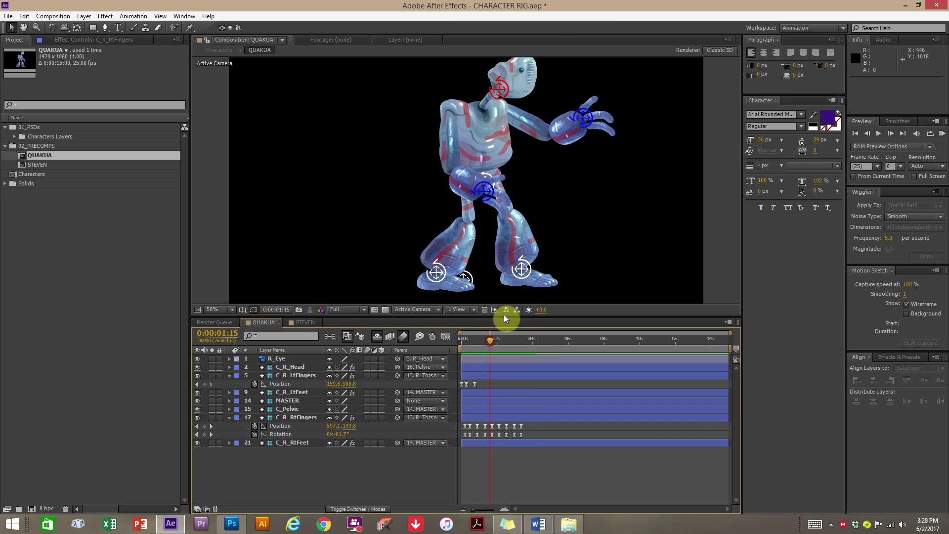
drag(538, 210, 502, 240)
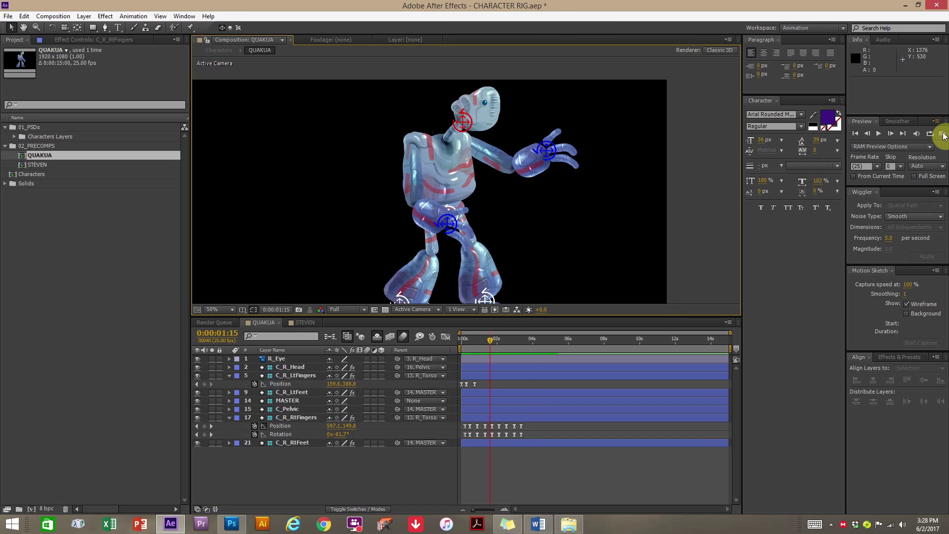
click(942, 134)
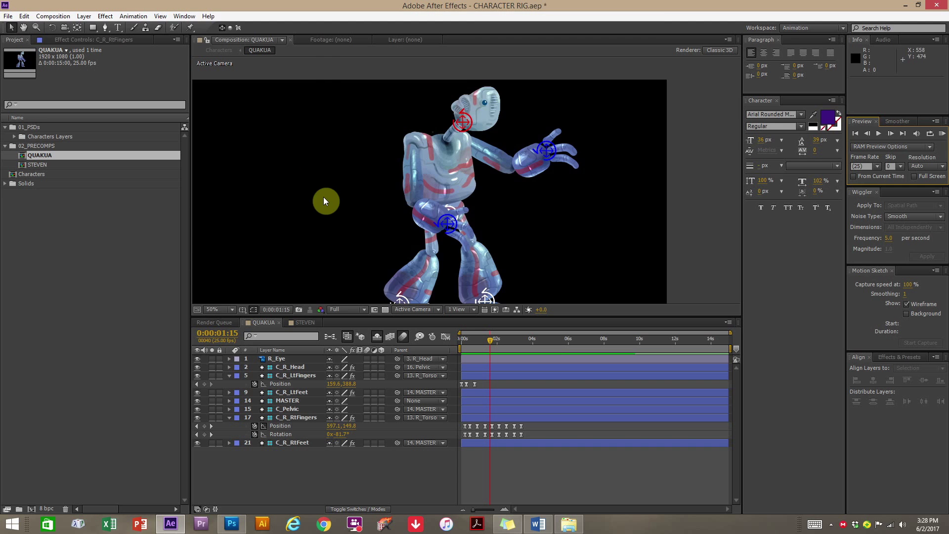
Bring the robot's feet into view, select the C_R_RtFeet controller to inspect it, and clear the selection.
key(space)
drag(347, 225, 361, 195)
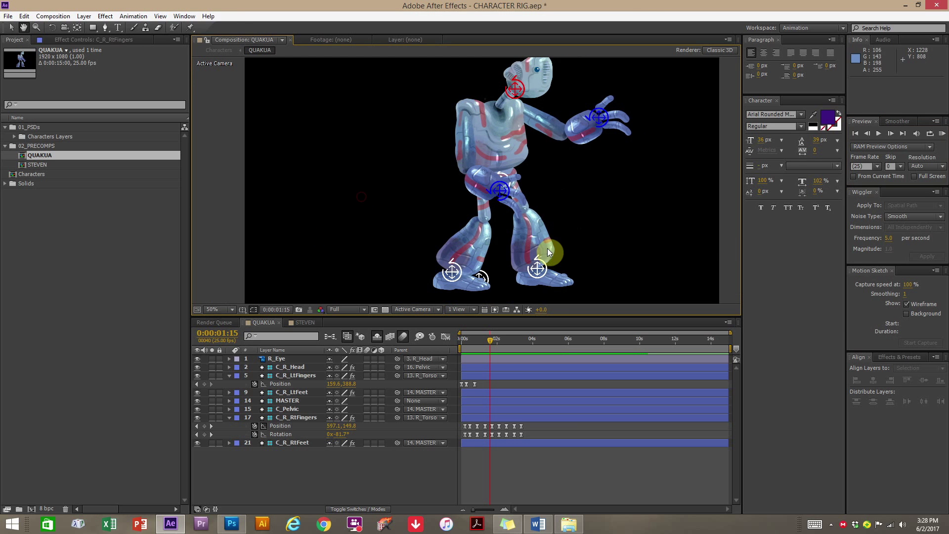
click(539, 271)
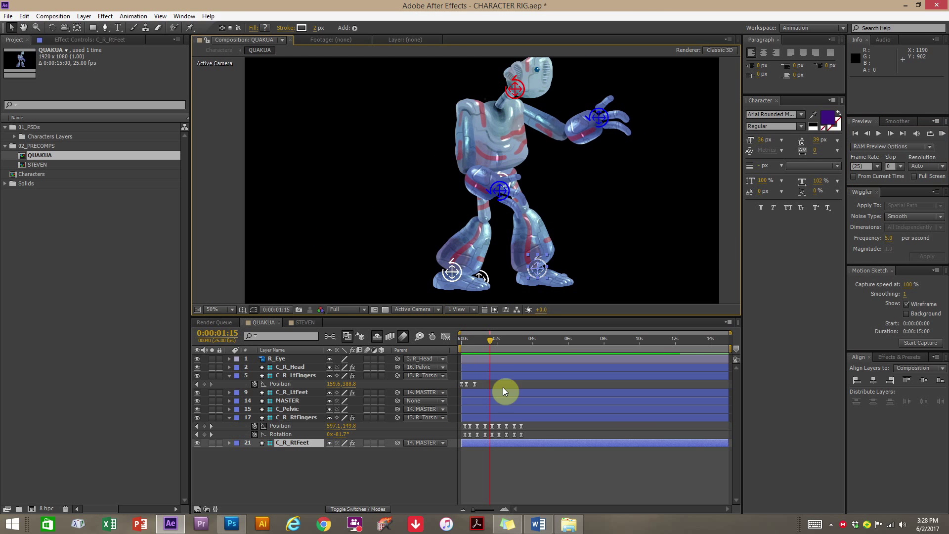
click(520, 472)
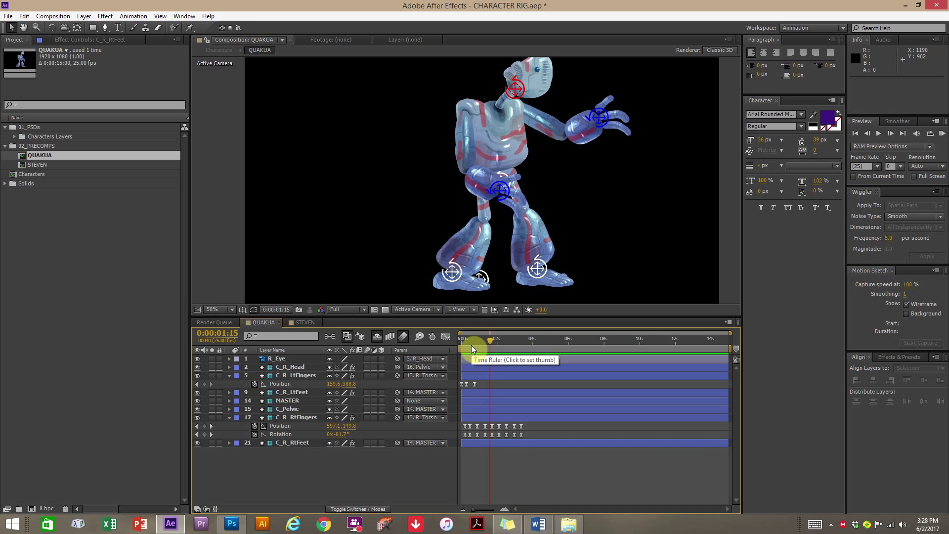
Switch to Word and write RIG in the blank document.
click(542, 530)
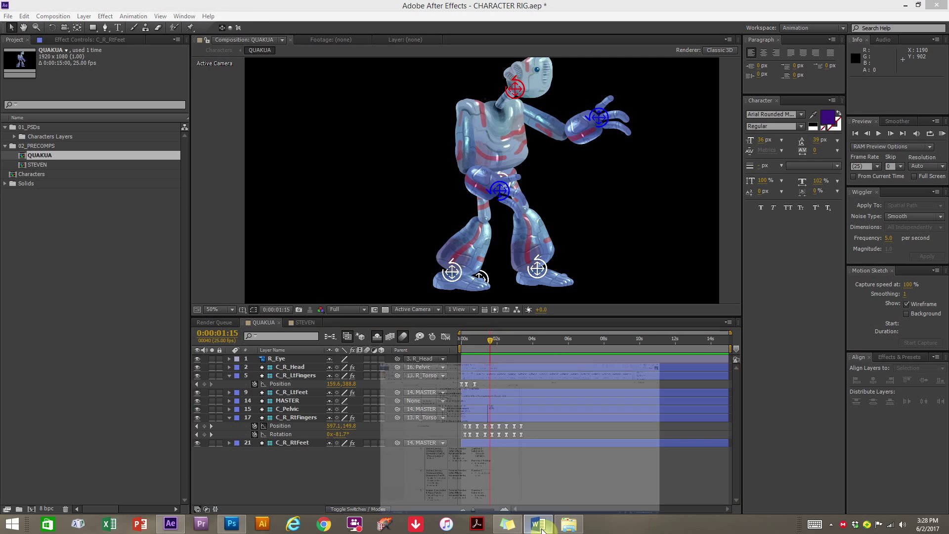
drag(575, 4, 576, 0)
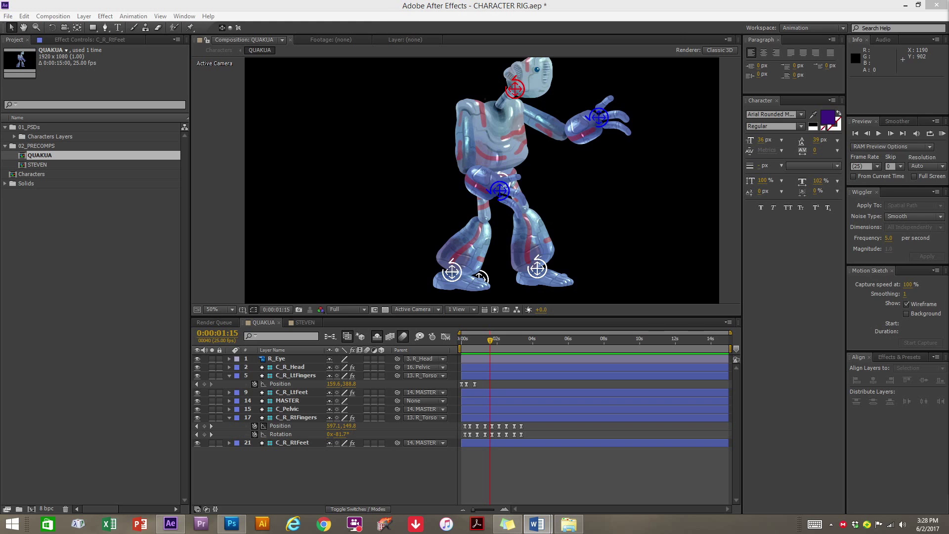
drag(948, 6, 536, 15)
click(490, 157)
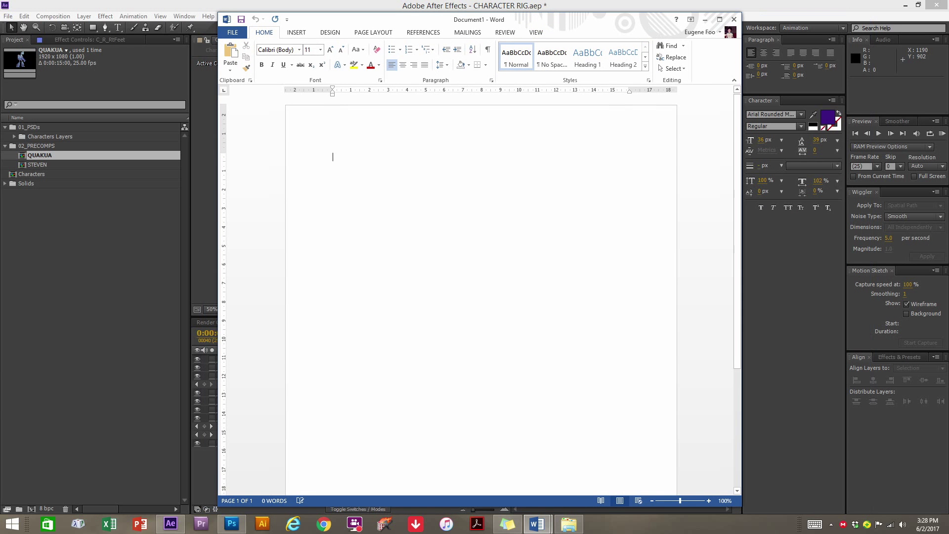
text(RIG)
Set the font size of RIG to 26, then minimise the Word document to return to After Effects.
key(ctrl+a)
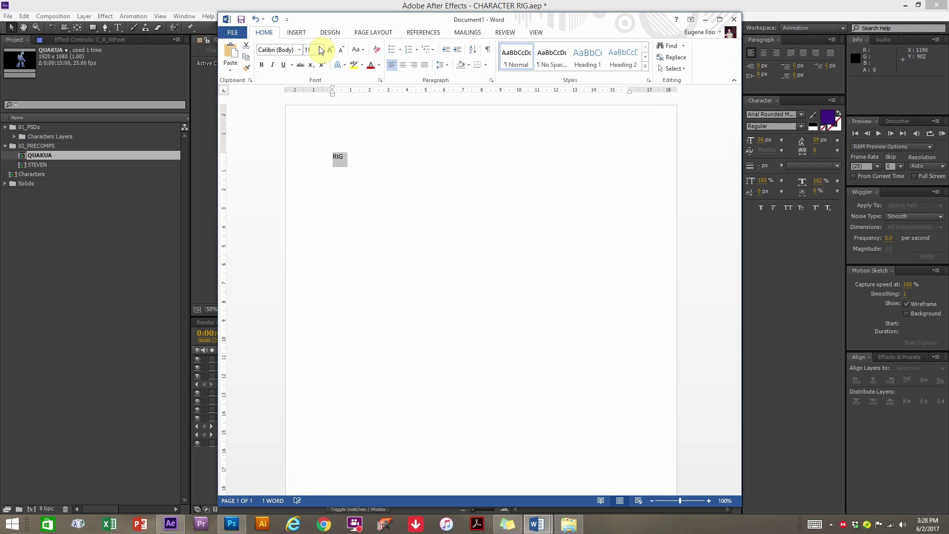
click(321, 49)
click(309, 165)
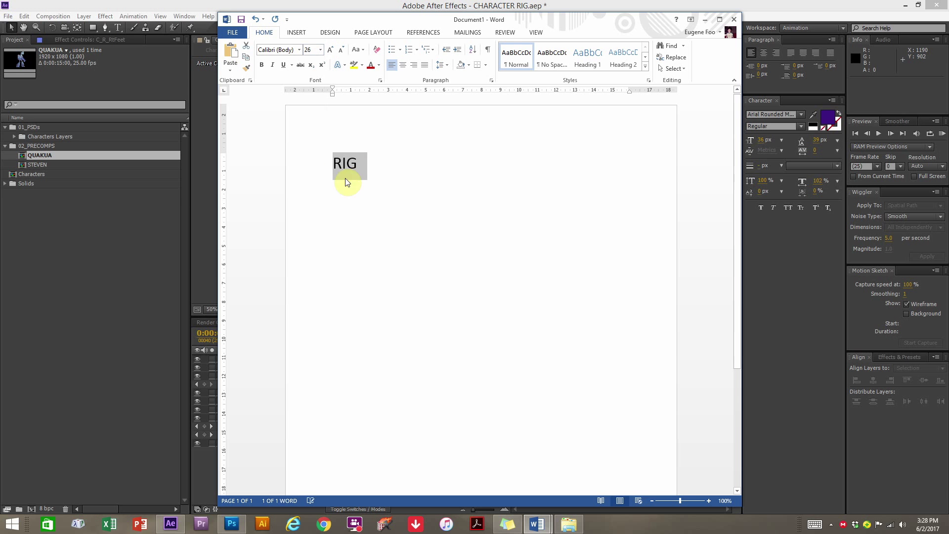
click(357, 166)
drag(357, 166, 341, 166)
click(357, 165)
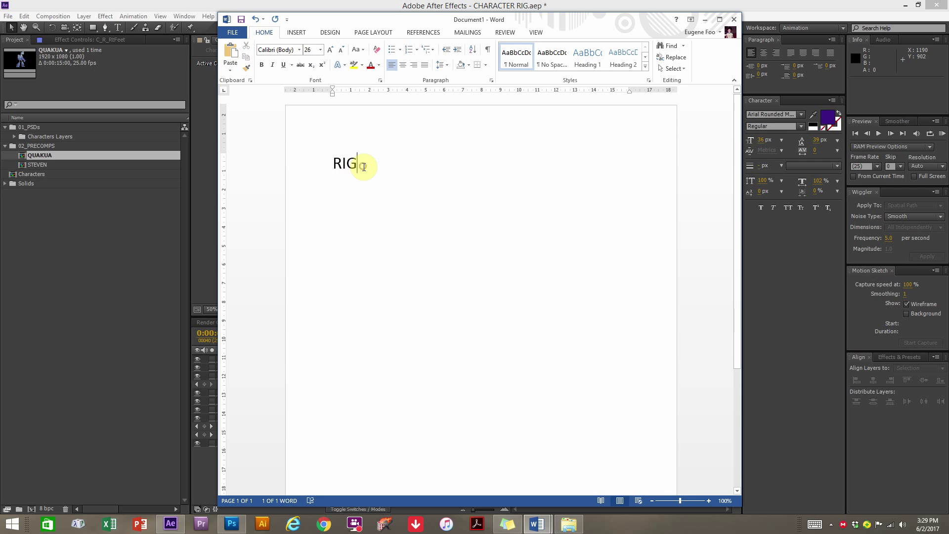
click(709, 19)
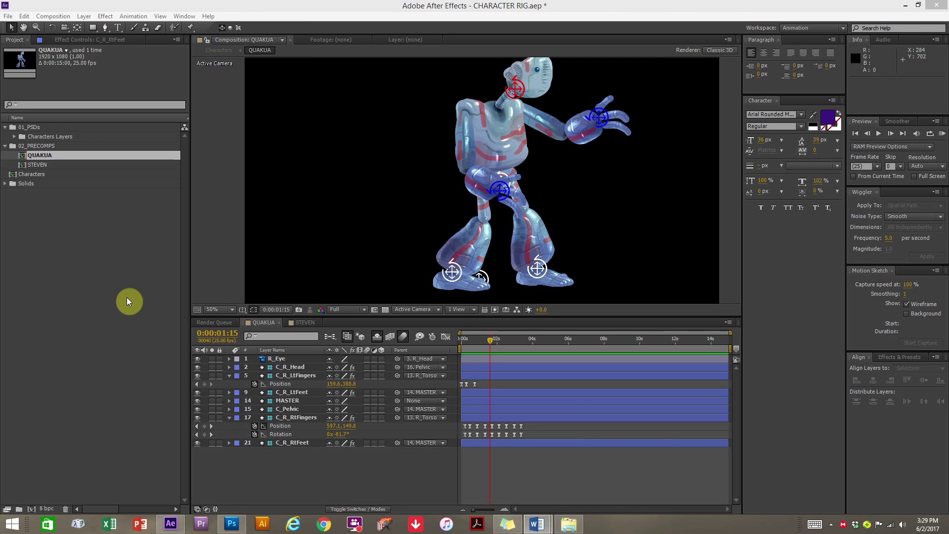
Save the CHARACTER RIG project and create a new empty project.
click(66, 307)
click(8, 16)
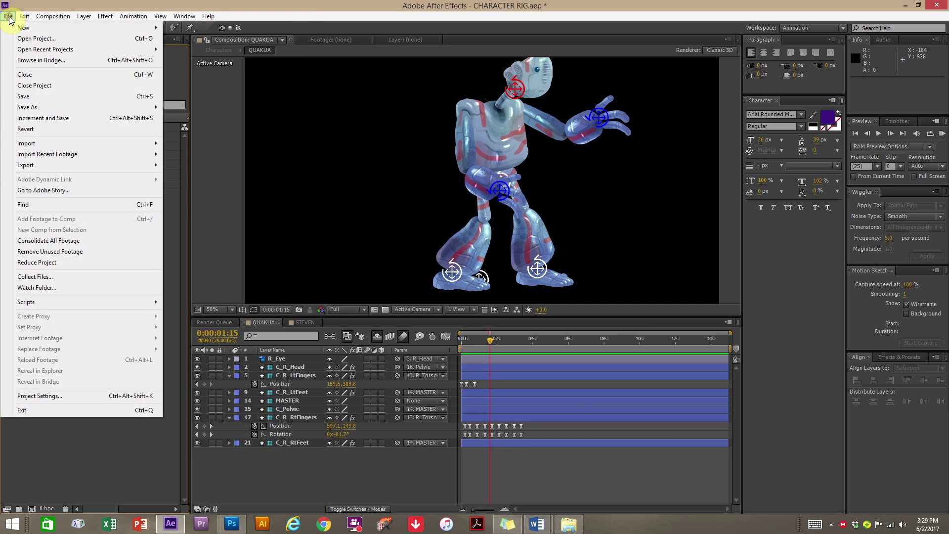
click(46, 96)
click(8, 16)
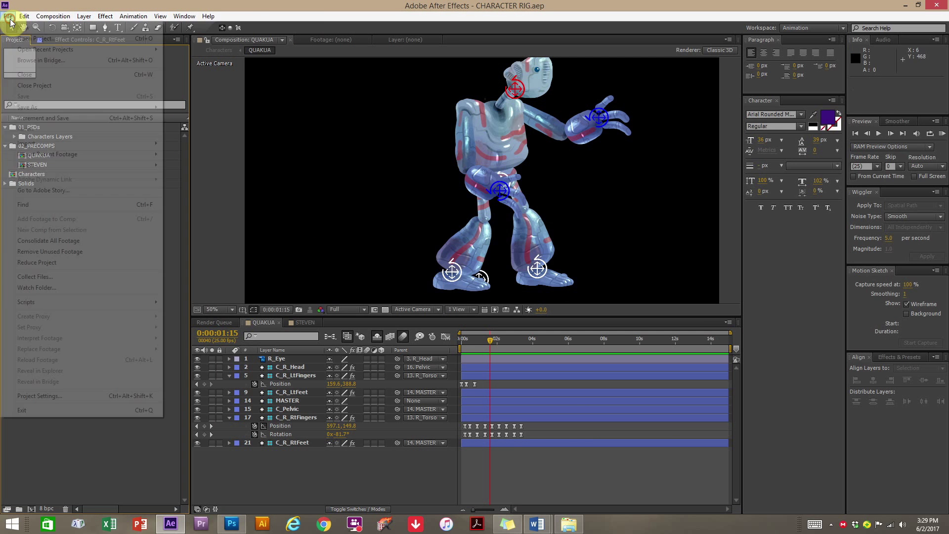
mouse_move(141, 28)
click(191, 30)
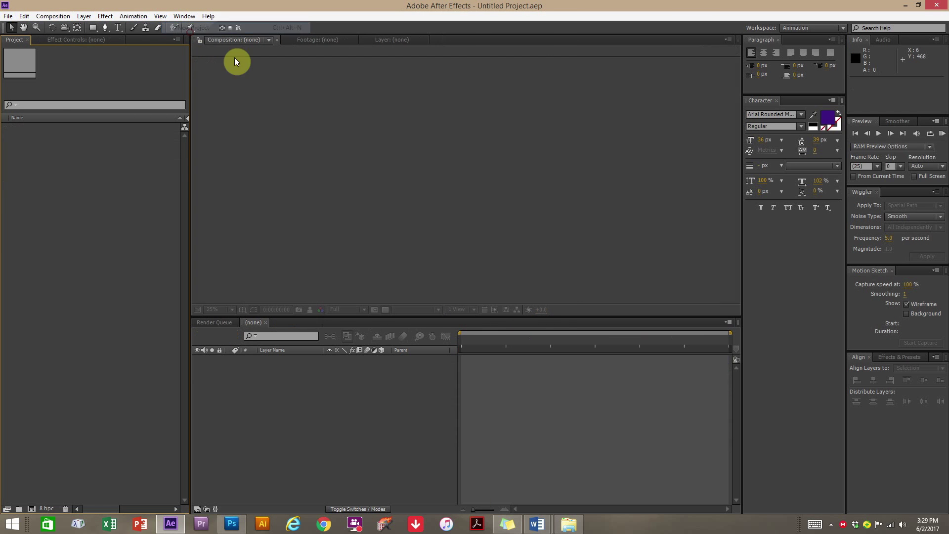
Create a project folder named 01_PSDS AIs.
click(76, 176)
click(52, 263)
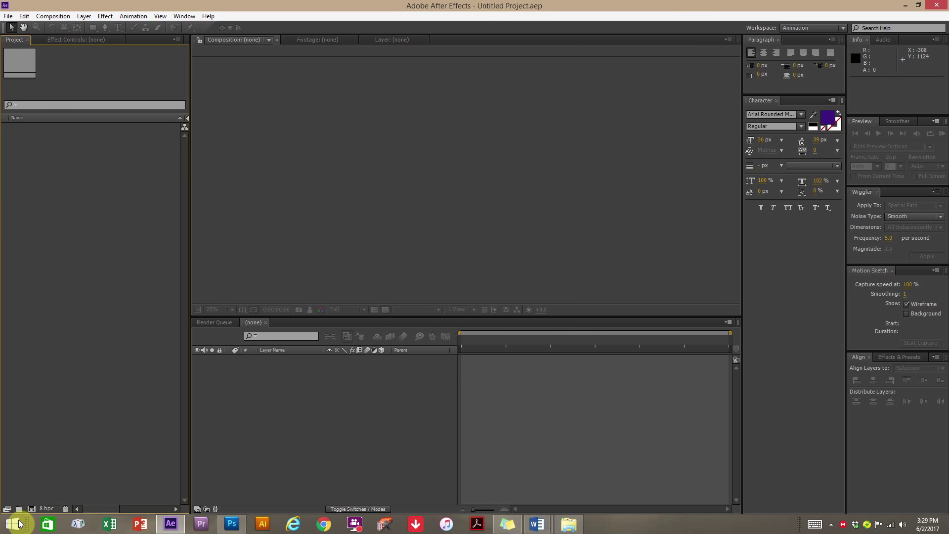
key(ctrl+alt+shift+n)
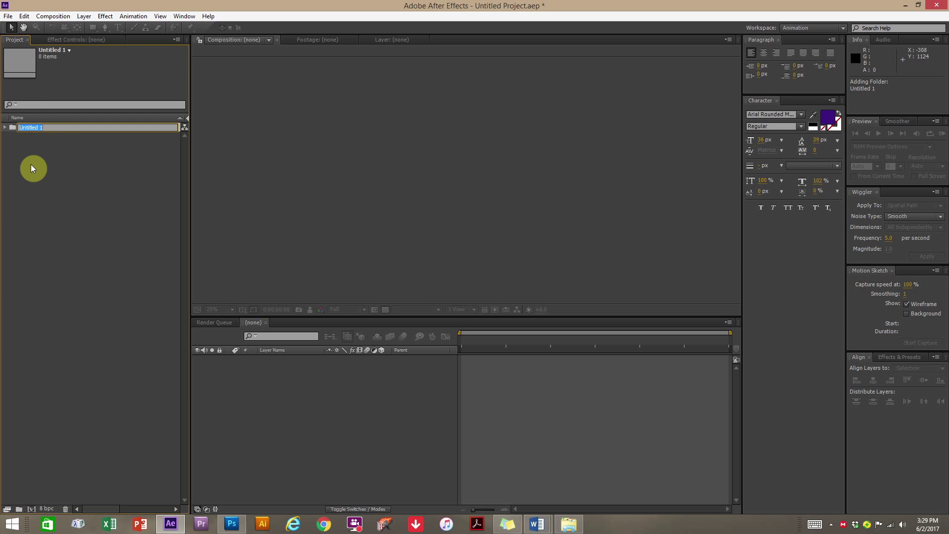
text(01_)
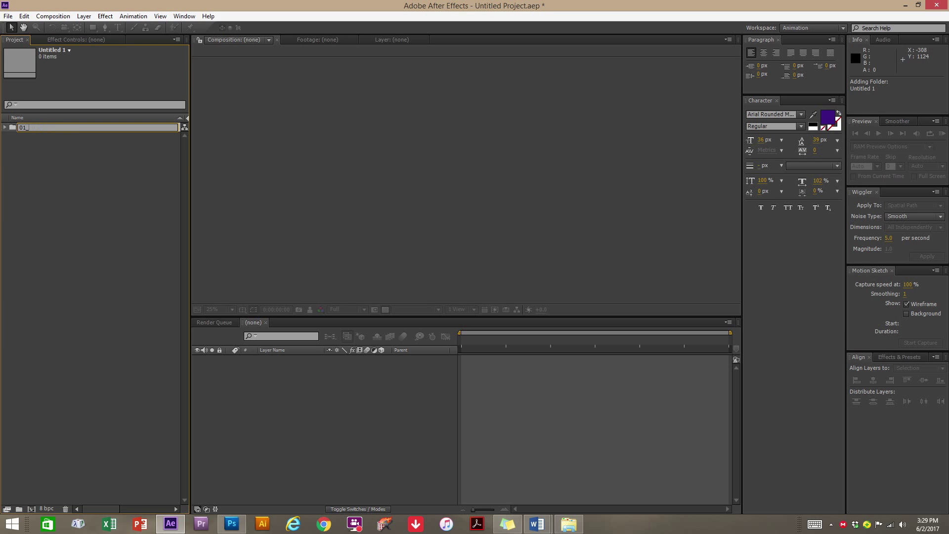
text(PSDS AIs)
key(Return)
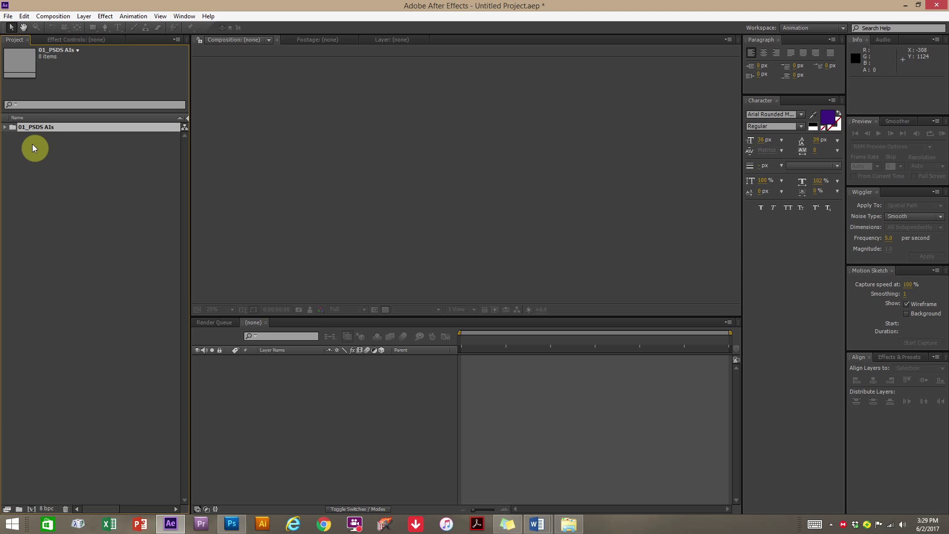
Create a folder named 02_PRECOMP, move it out of 01_PSDS AIs to the project's top level, and collapse 01_PSDS AIs.
click(18, 509)
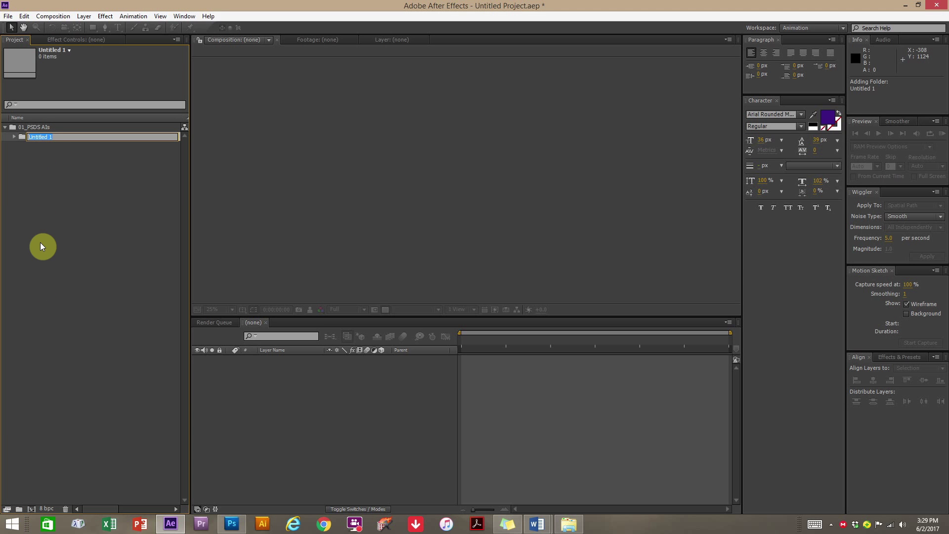
text(02_PRECOMP)
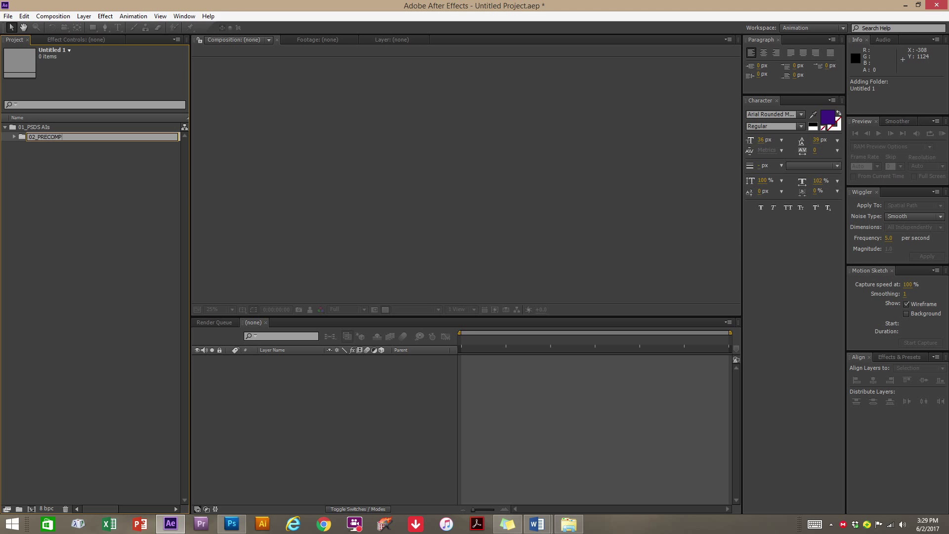
key(Return)
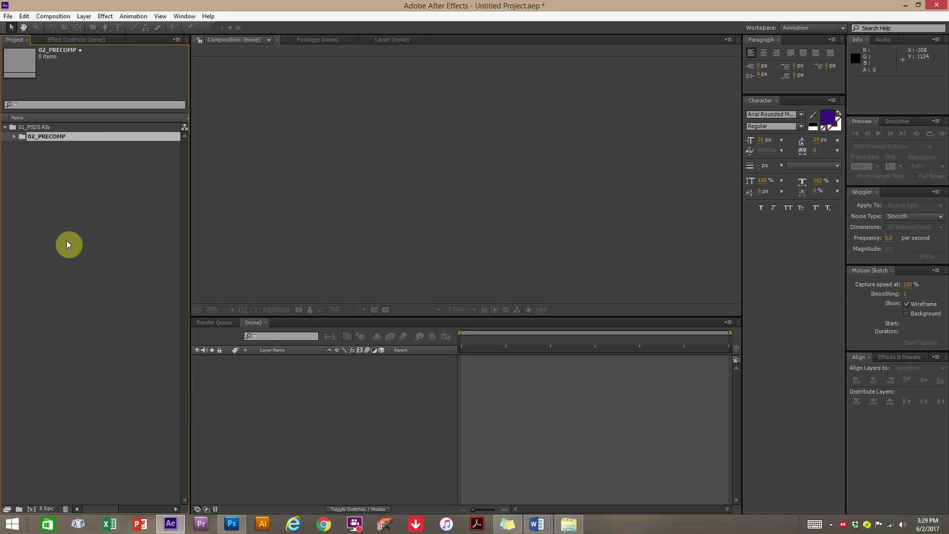
drag(57, 136, 51, 167)
click(29, 149)
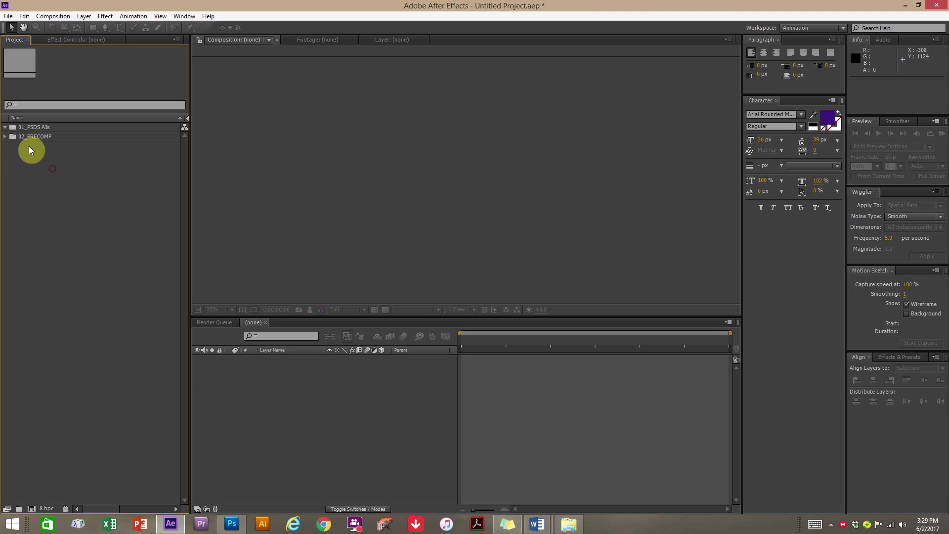
click(6, 128)
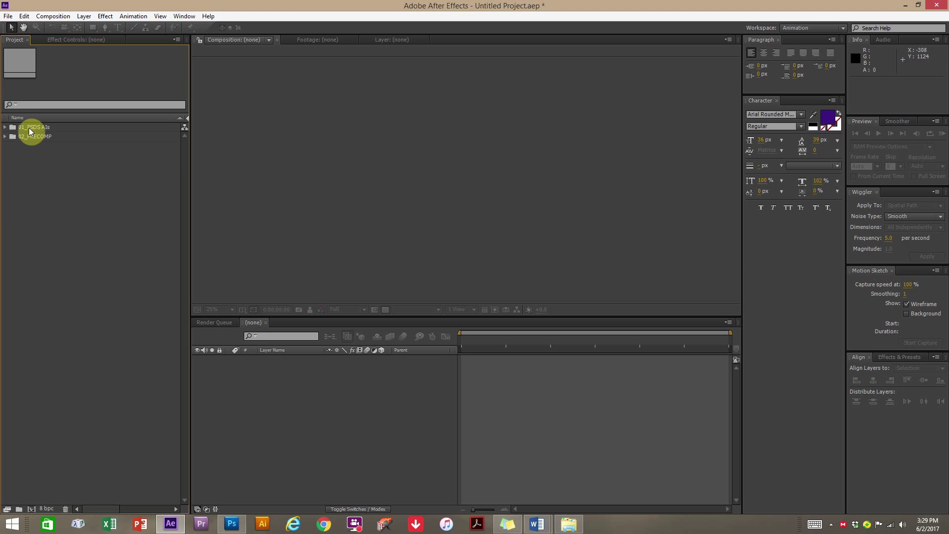
Start importing the Characters Photoshop file into the 01_PSDS AIs folder, with Import As set to Composition - Retain Layer Sizes.
click(33, 128)
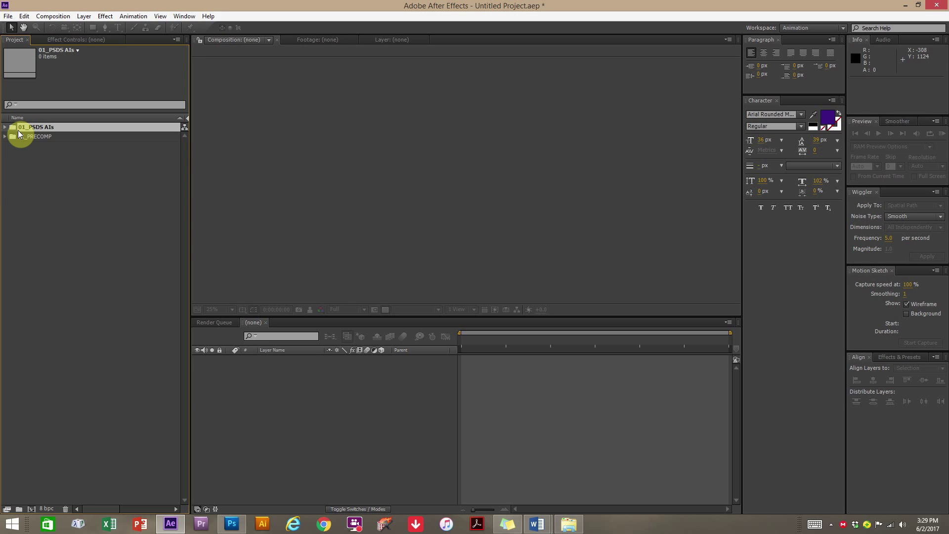
double_click(18, 131)
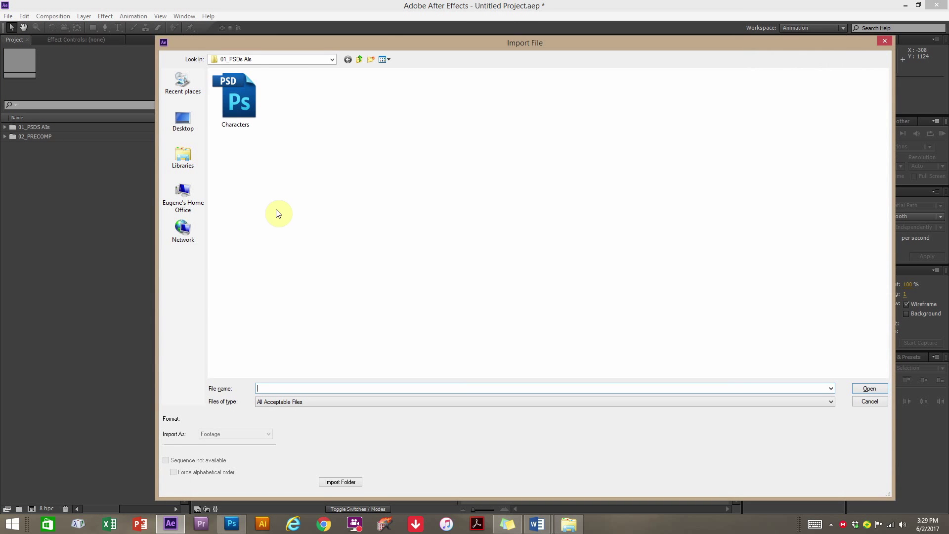
click(224, 108)
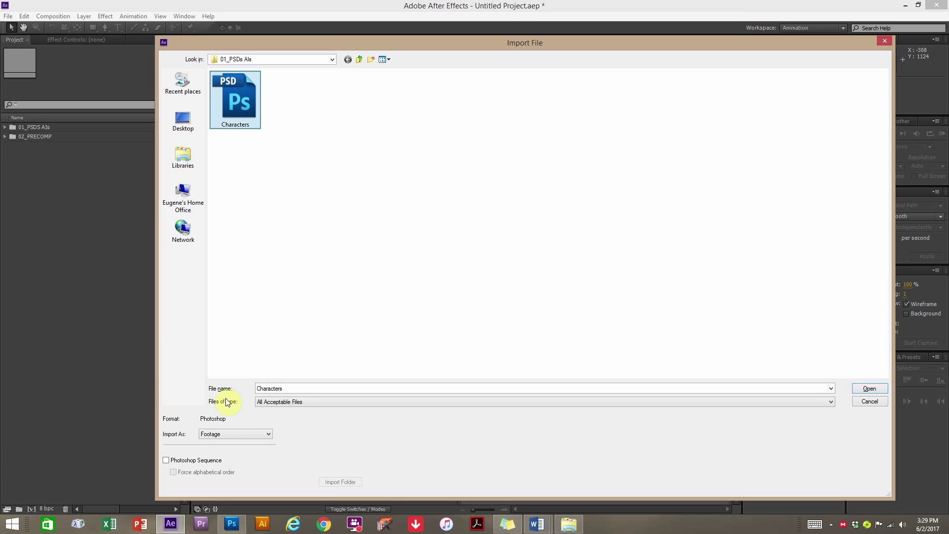
click(225, 435)
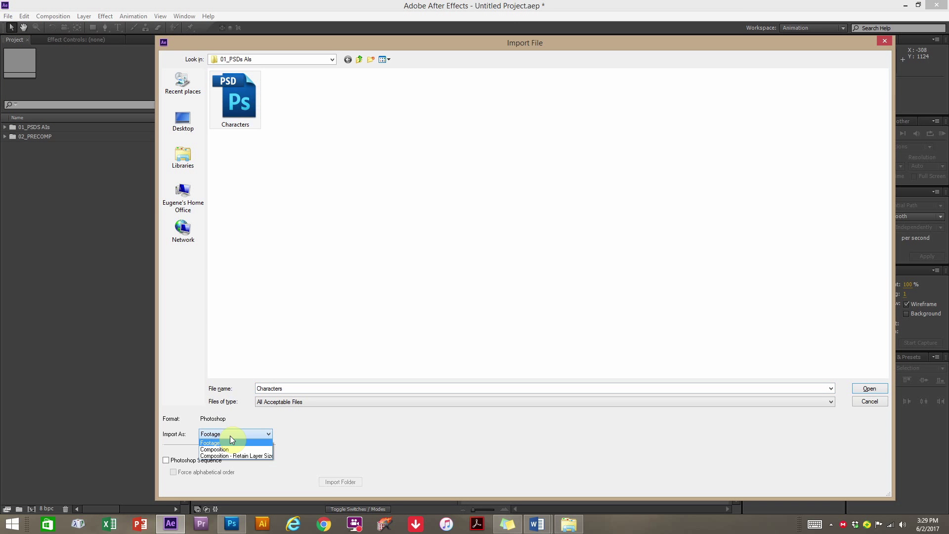
click(253, 455)
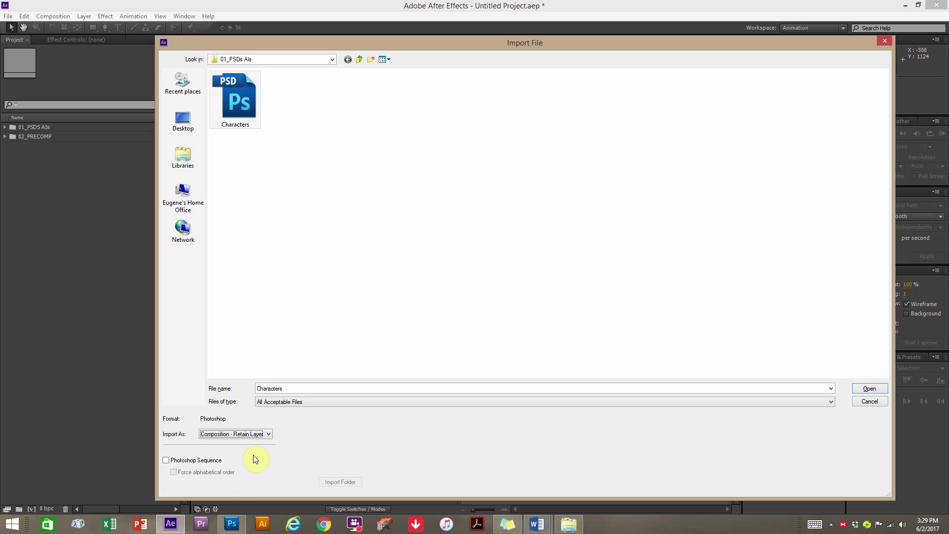
Switch to Photoshop and review the QUAKUA and STEVEN layer groups, expanding and collapsing each one.
click(237, 526)
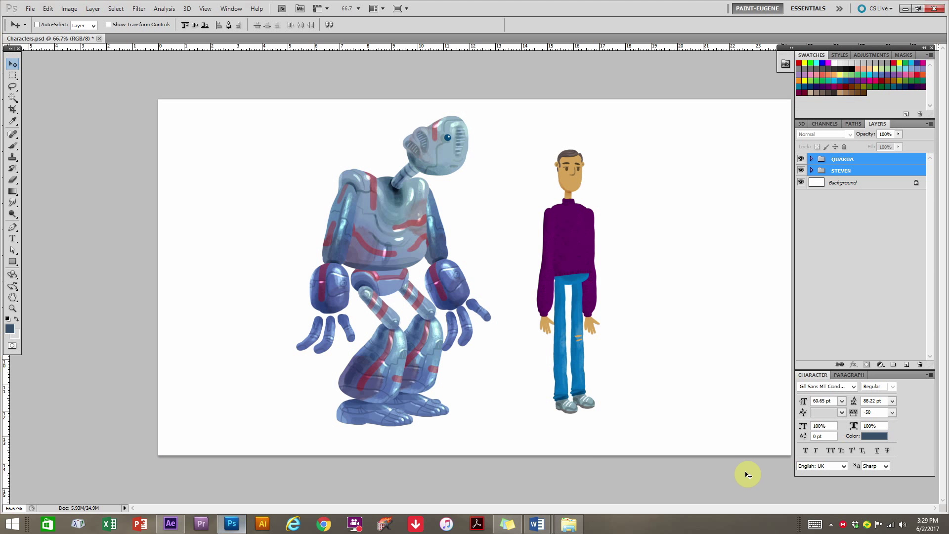
click(833, 159)
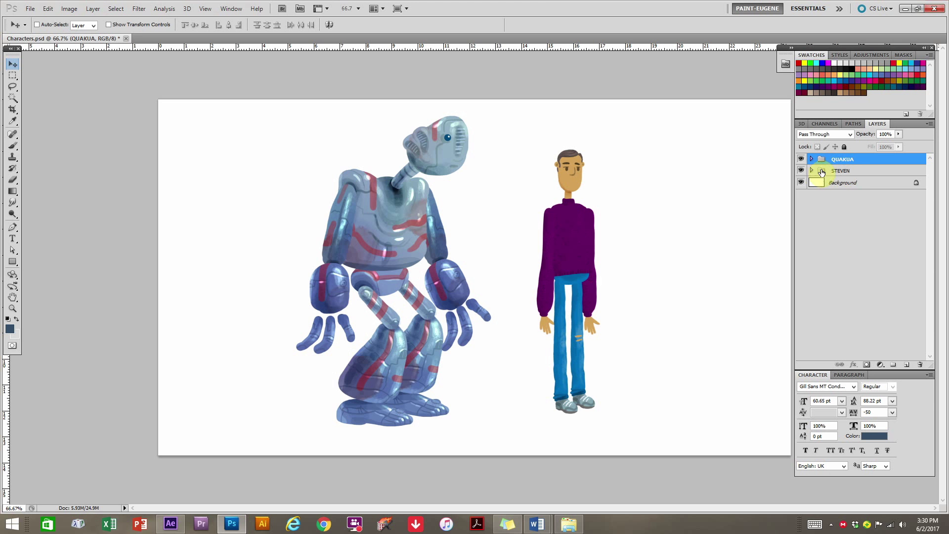
click(812, 171)
click(812, 171)
click(811, 159)
click(812, 159)
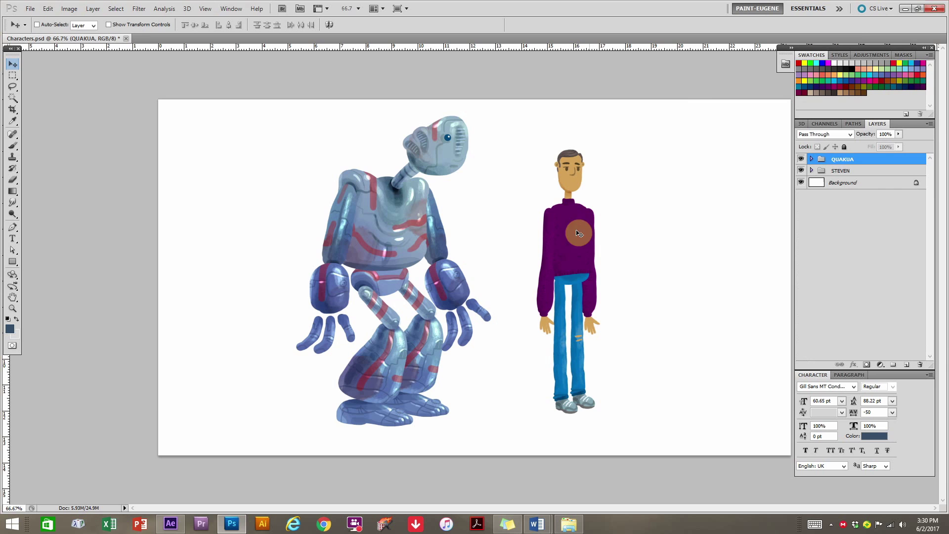
Return to After Effects and complete the import of Characters.psd as Composition - Retain Layer Sizes with editable layer styles.
click(185, 523)
click(247, 107)
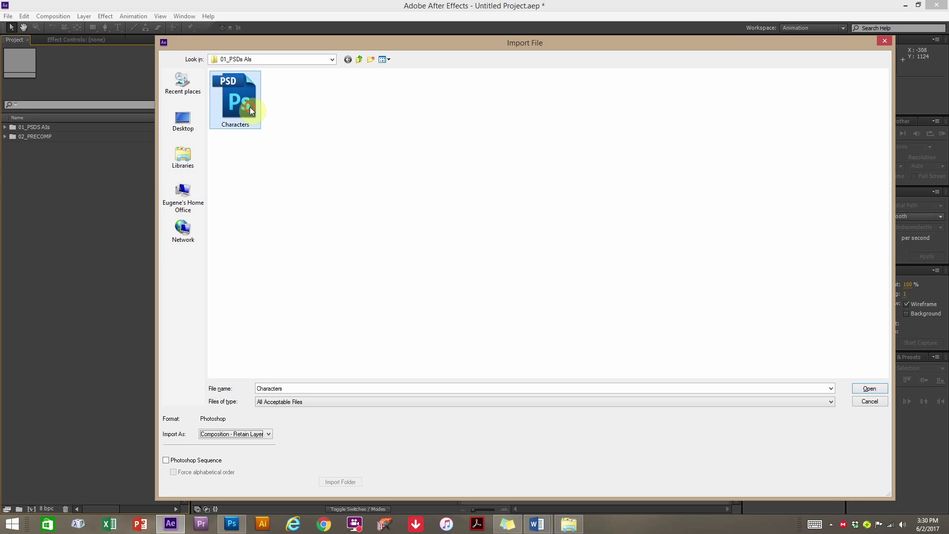
click(225, 435)
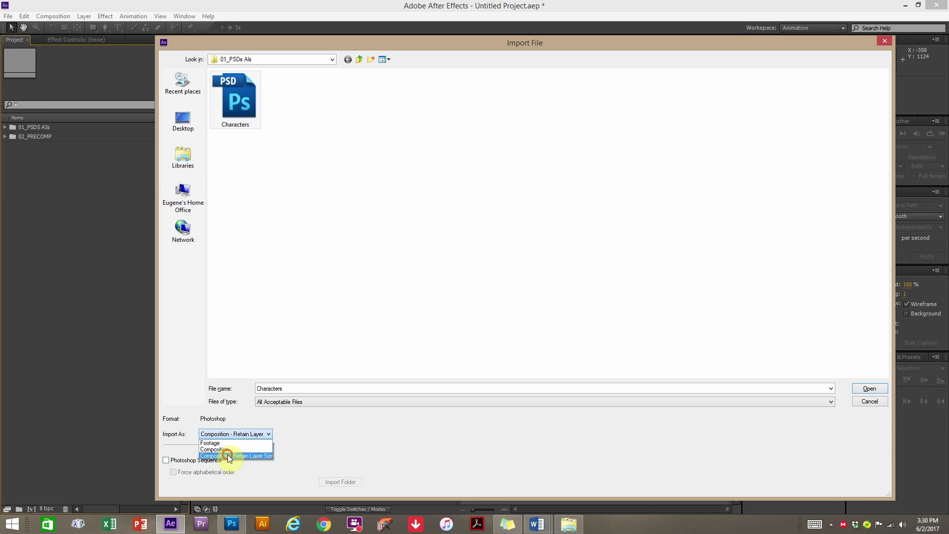
click(862, 389)
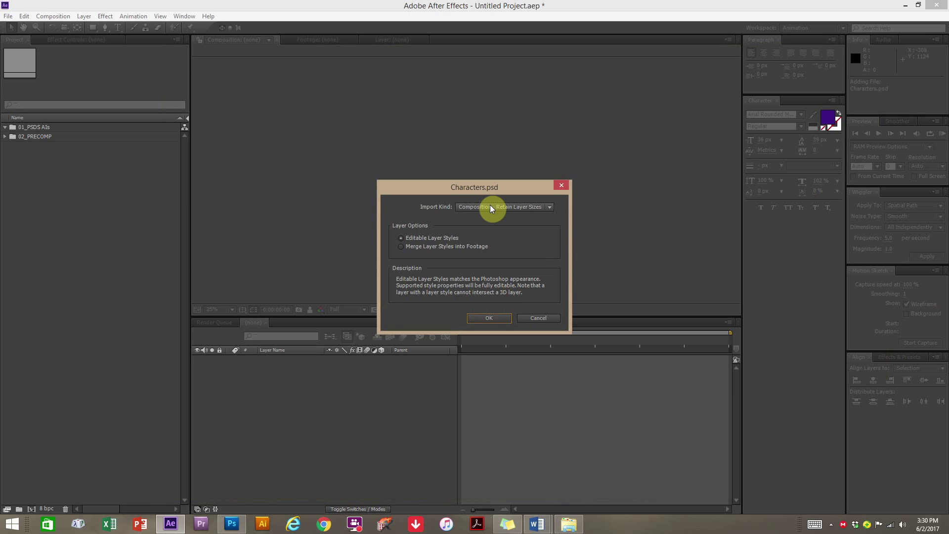
click(492, 208)
click(490, 241)
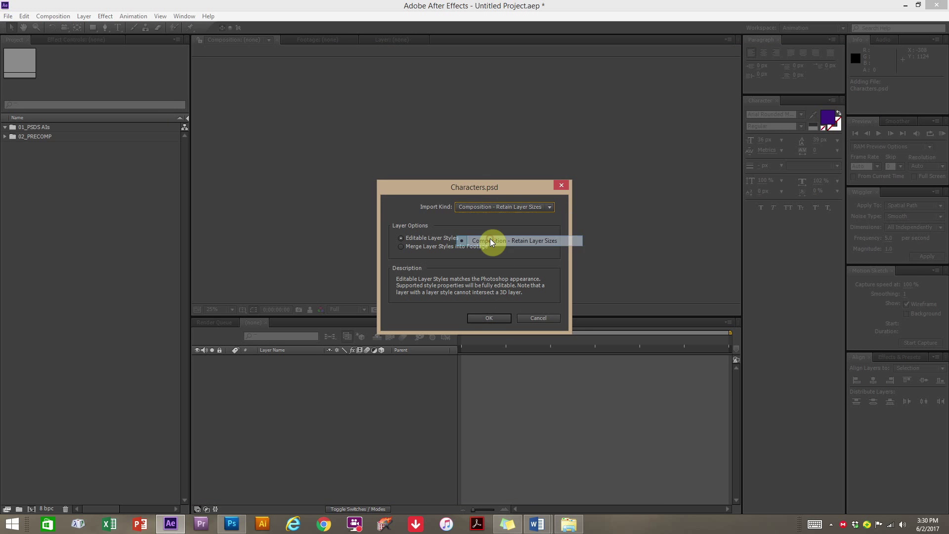
click(489, 318)
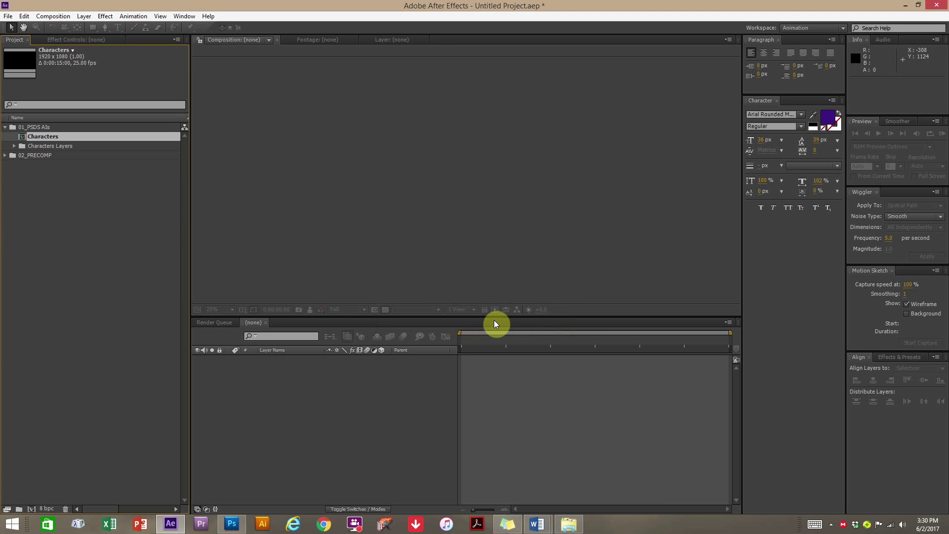
Inspect the imported Characters composition and the Characters Layers folder in the project.
click(52, 227)
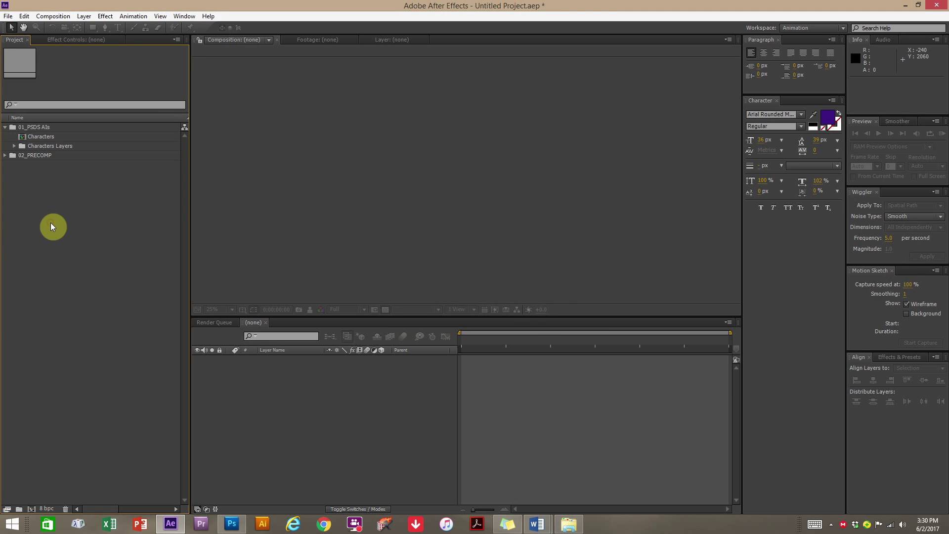
click(33, 147)
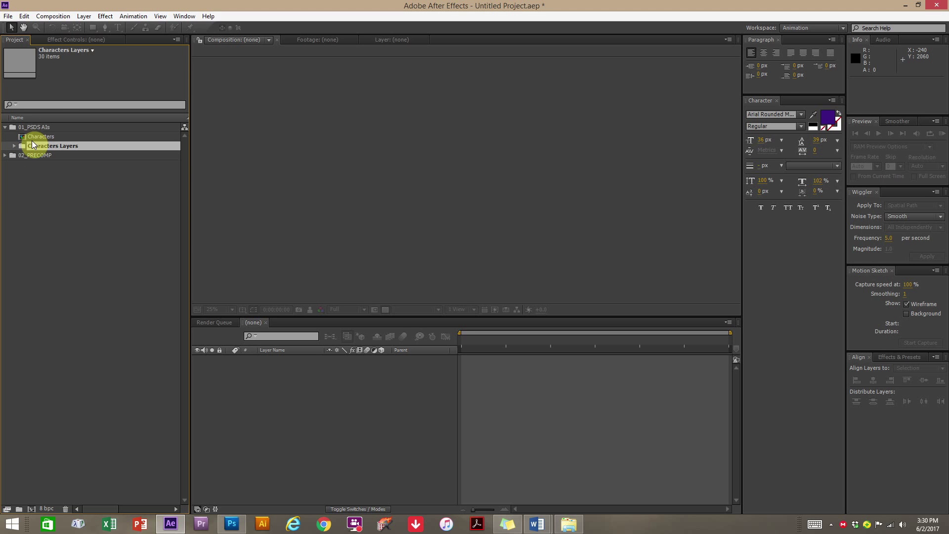
click(35, 139)
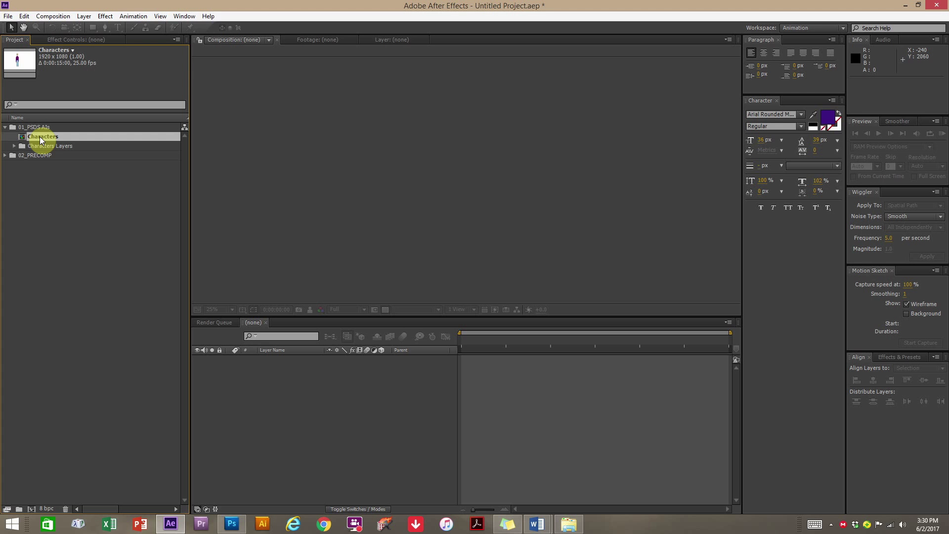
click(42, 147)
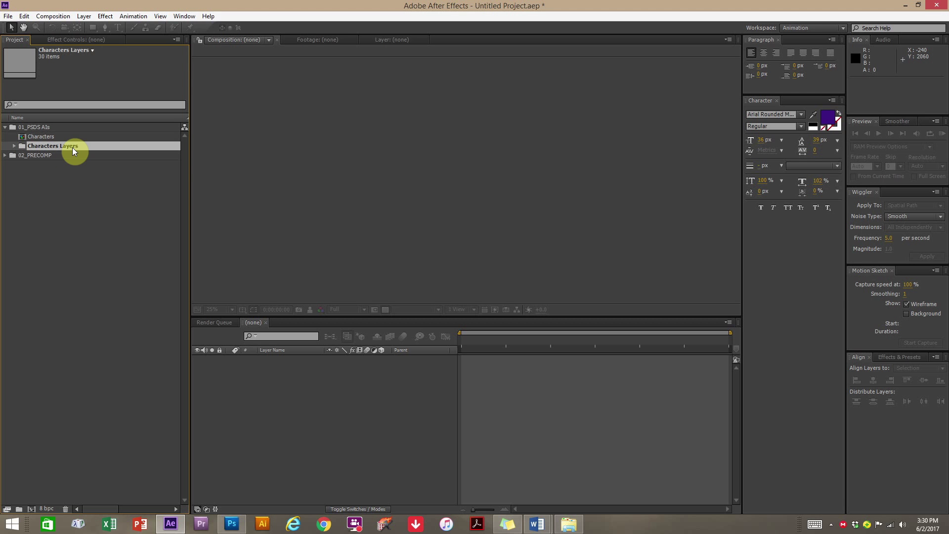
click(40, 138)
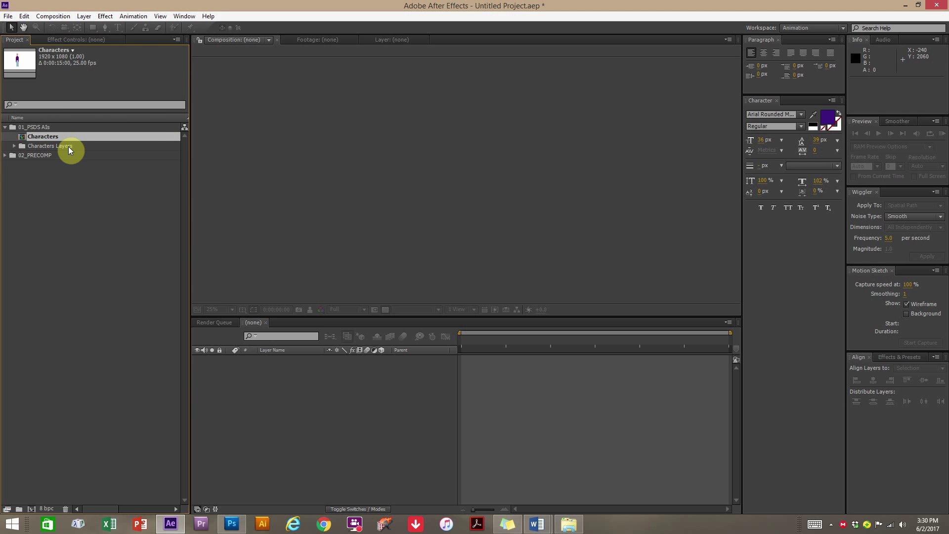
click(20, 147)
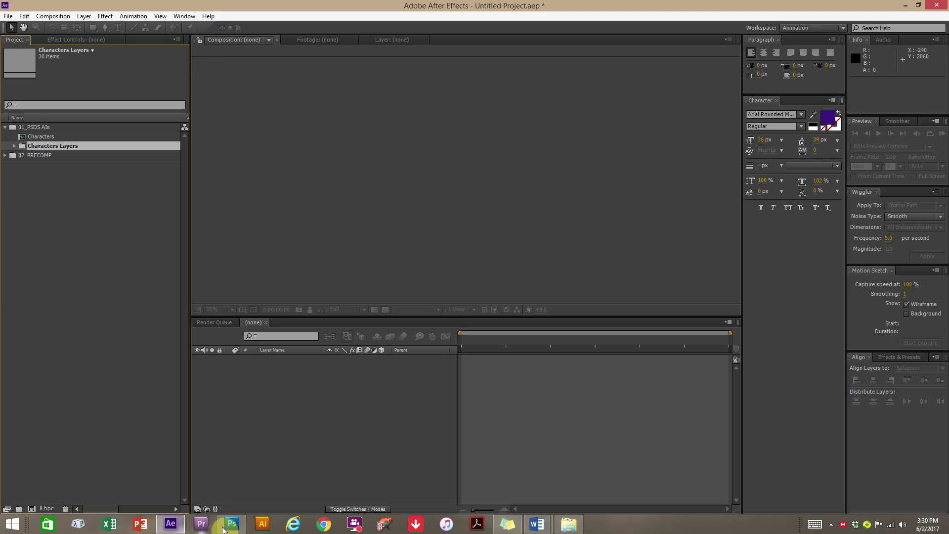
Check the character groups in Photoshop, return to After Effects, and expand Characters Layers to inspect the QUAKUA and STEVEN compositions.
click(232, 524)
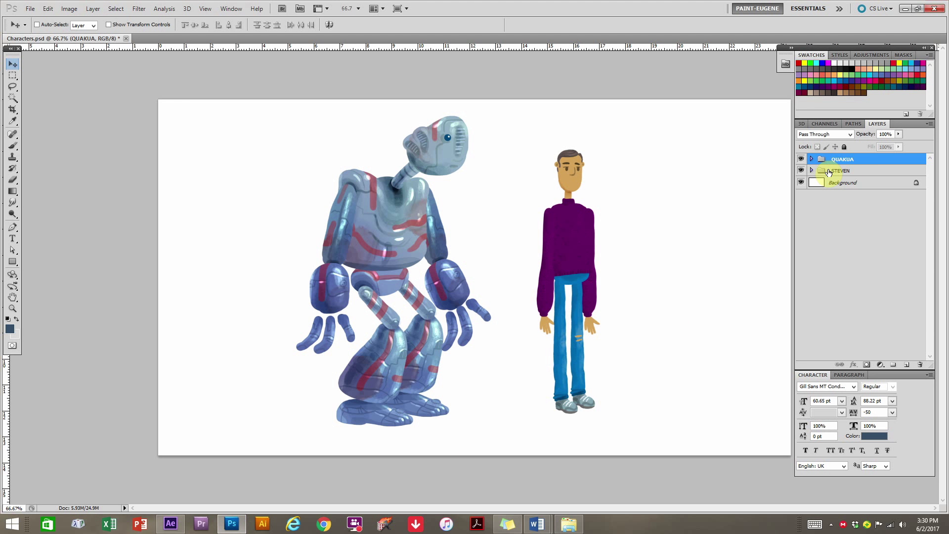
click(906, 8)
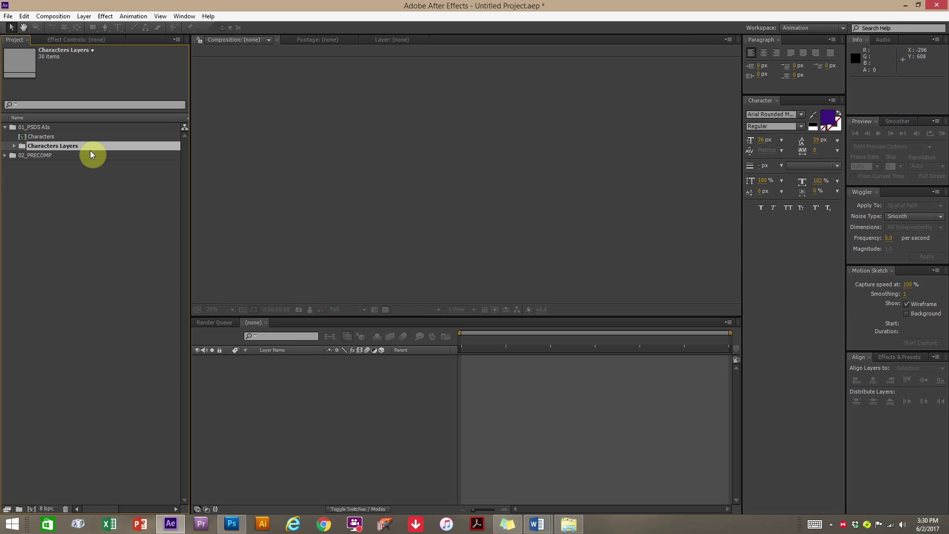
click(14, 145)
click(56, 269)
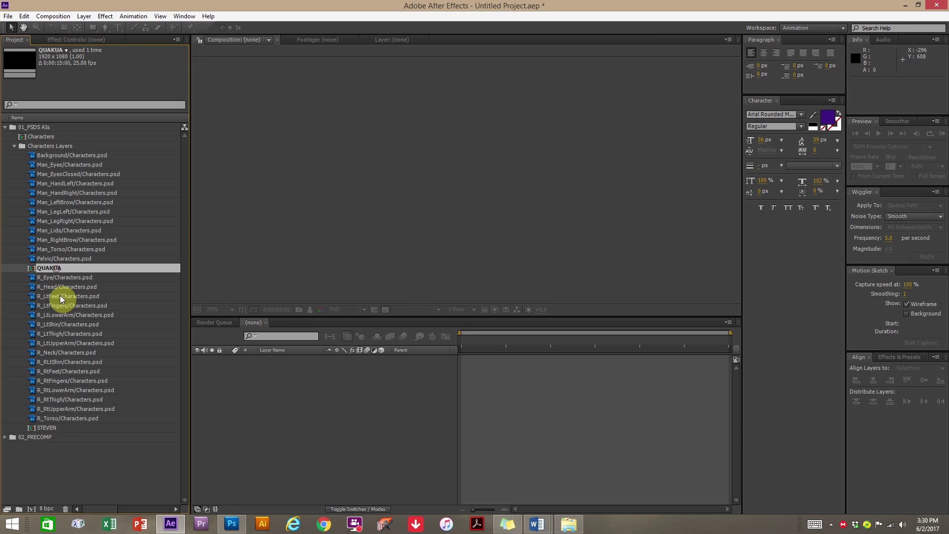
click(42, 428)
click(59, 269)
click(49, 430)
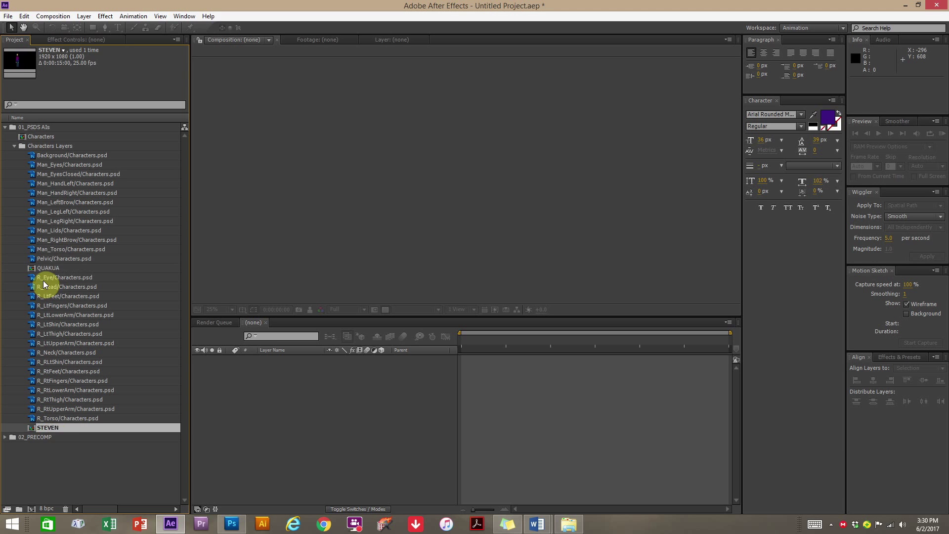
Move the QUAKUA and STEVEN compositions out of Characters Layers into the 02_PRECOMP folder.
click(52, 260)
click(49, 269)
ctrl+click(55, 429)
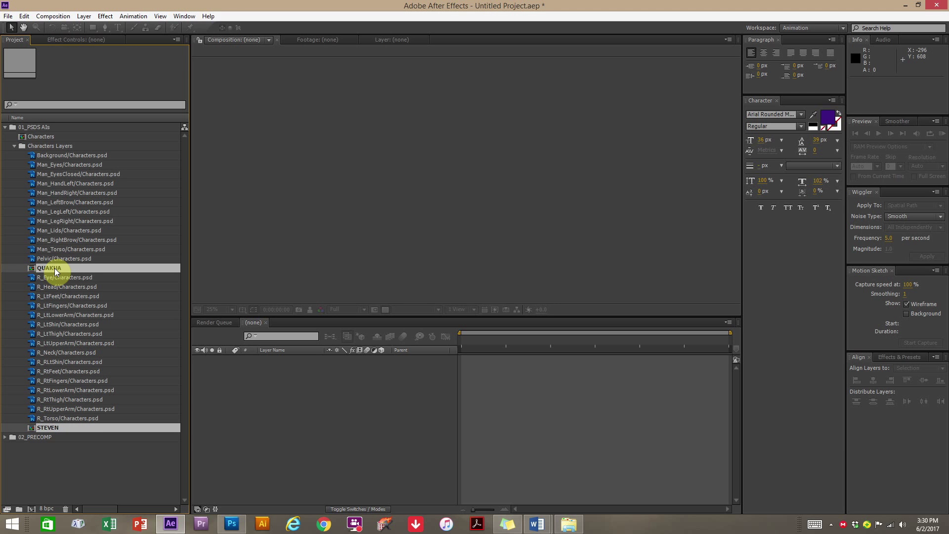
click(54, 429)
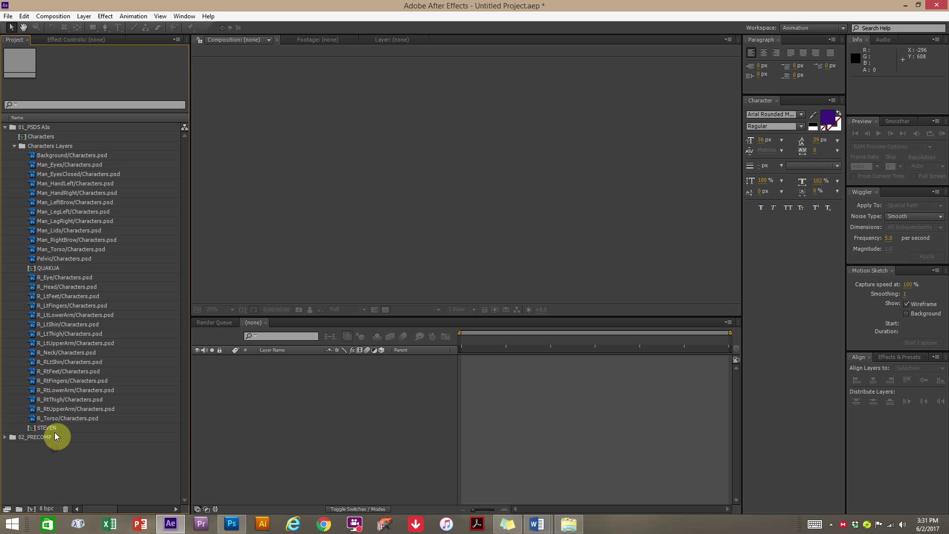
ctrl+click(59, 270)
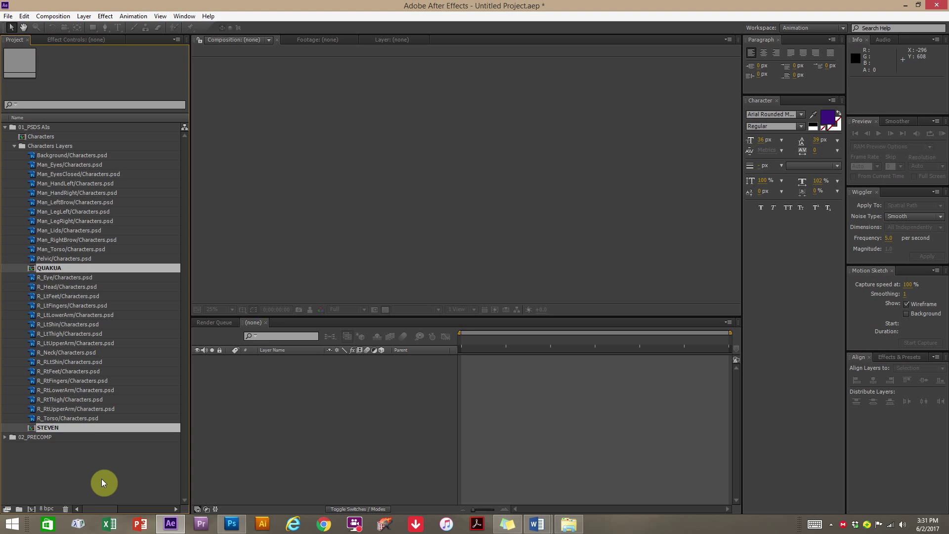
drag(50, 429, 41, 435)
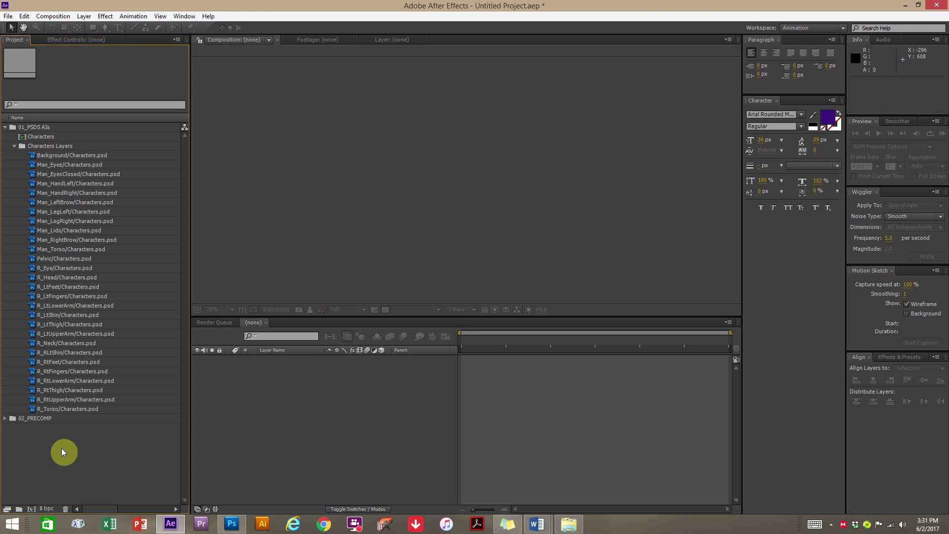
Open the Characters composition to check its layers, and delete that composition from the project.
double_click(40, 138)
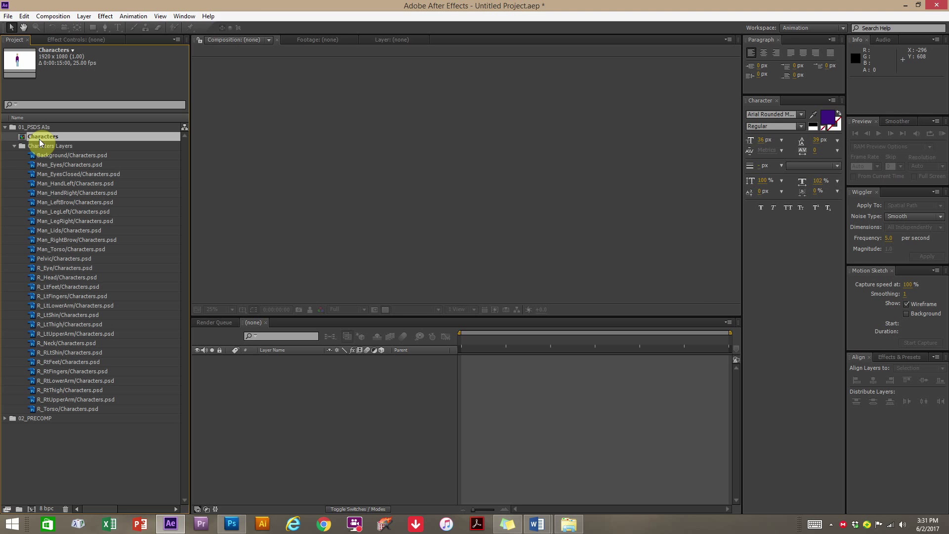
click(265, 417)
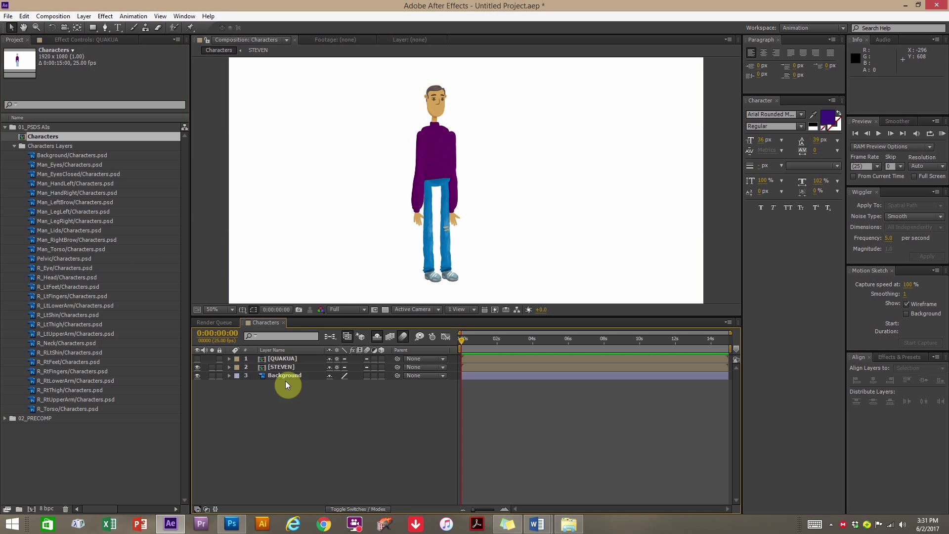
click(281, 367)
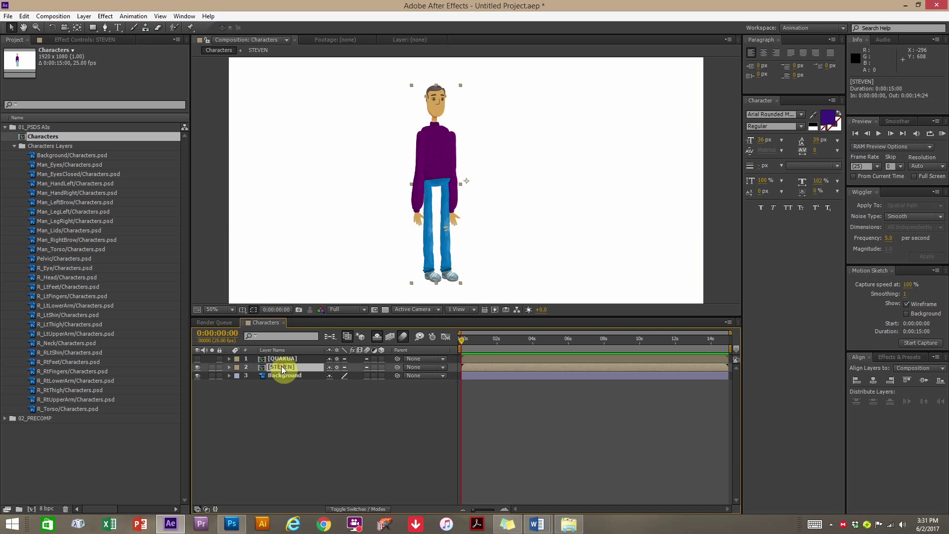
drag(289, 397, 258, 340)
click(293, 437)
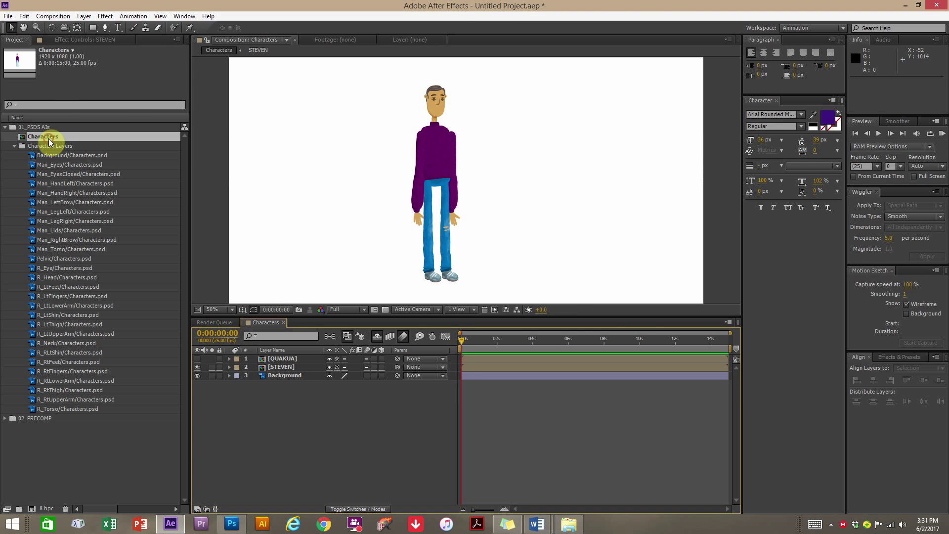
key(Delete)
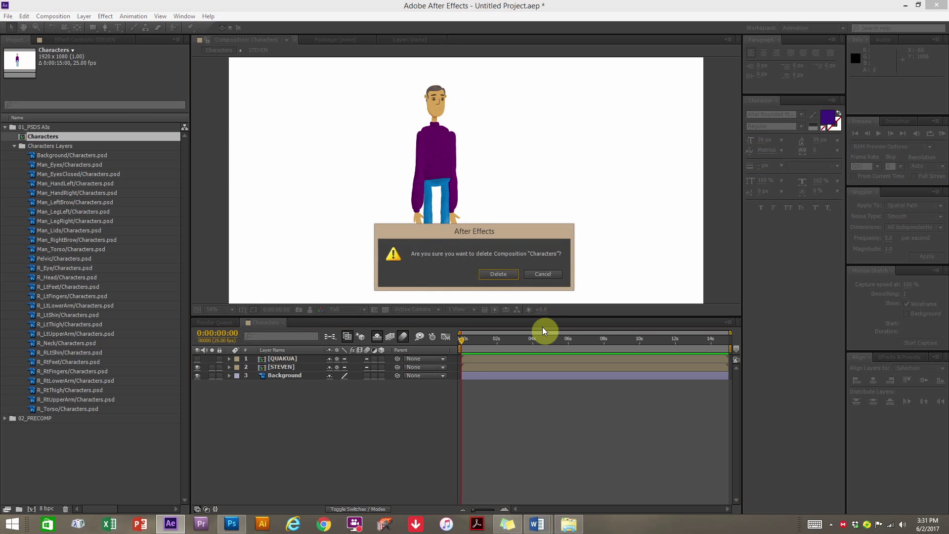
click(492, 272)
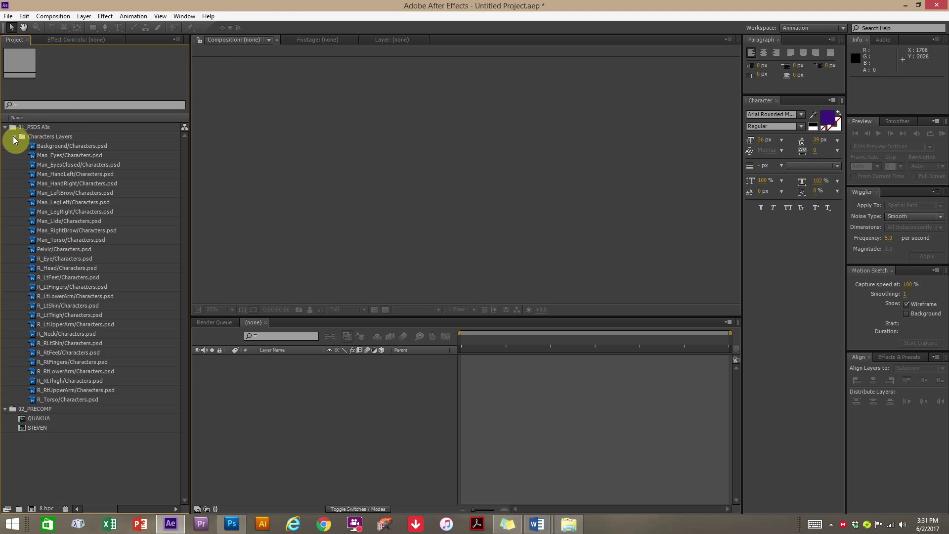
Create a folder named QUAKUA inside the Characters Layers folder.
click(52, 138)
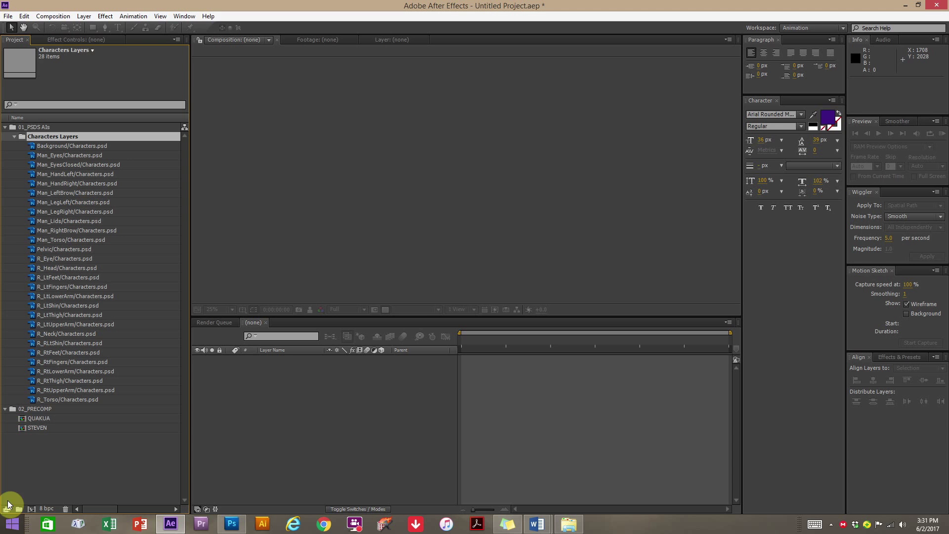
click(20, 509)
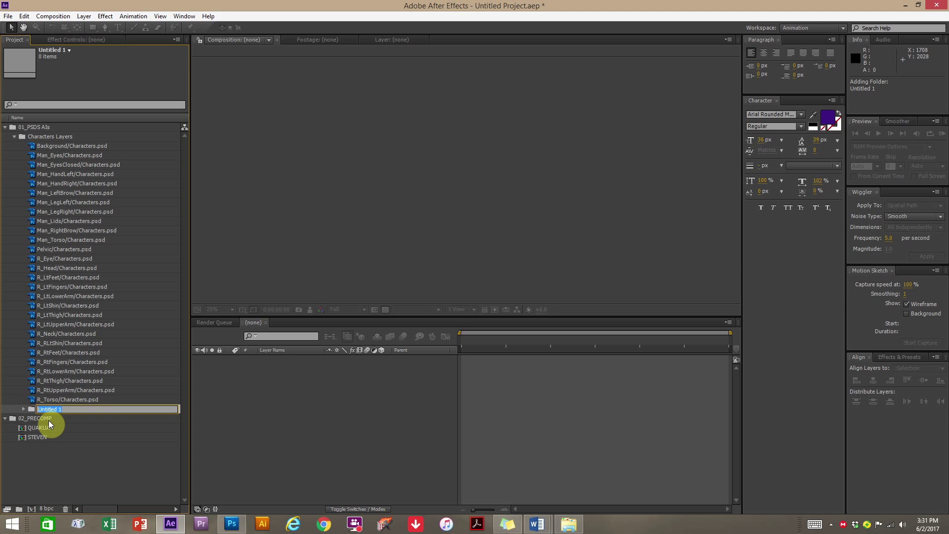
text(QUAKUA)
key(Return)
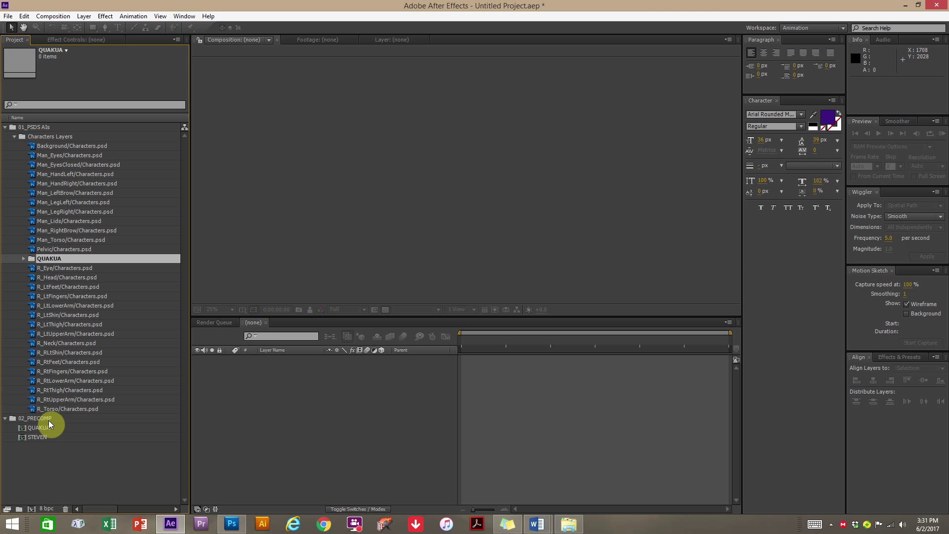
Move all the R_ footage layers, from R_Eye to R_Torso, into the QUAKUA folder and expand it to check them.
click(37, 268)
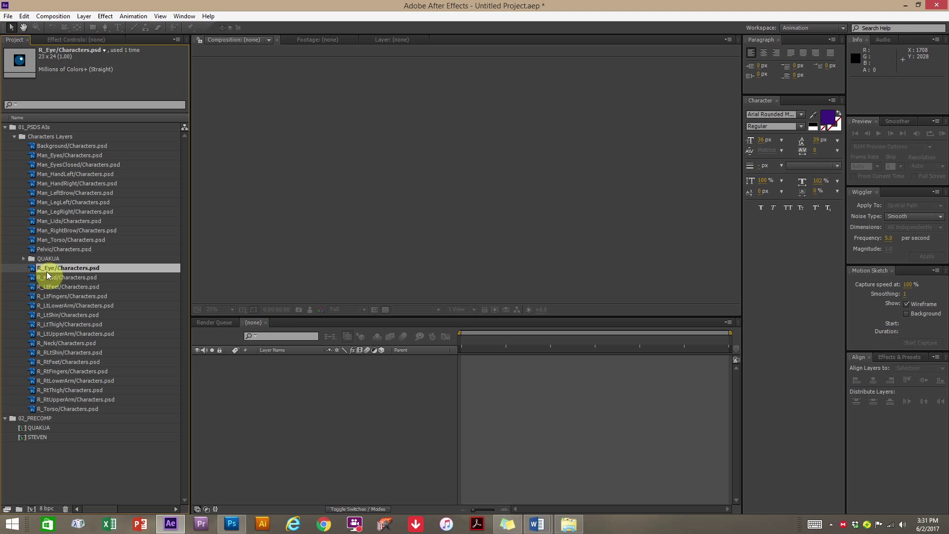
shift+click(52, 408)
drag(52, 408, 44, 257)
click(23, 259)
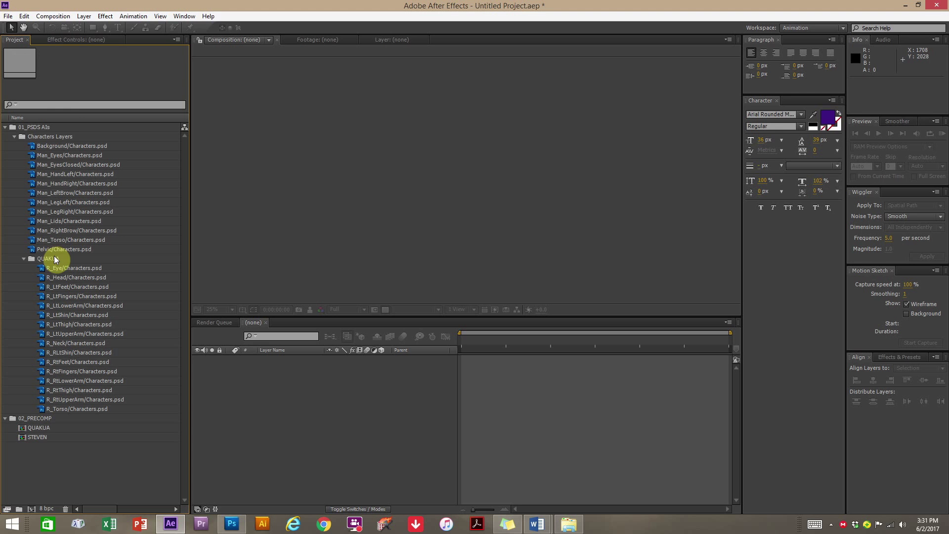
click(54, 257)
Add a second folder named STEVEN inside Characters Layers.
click(57, 137)
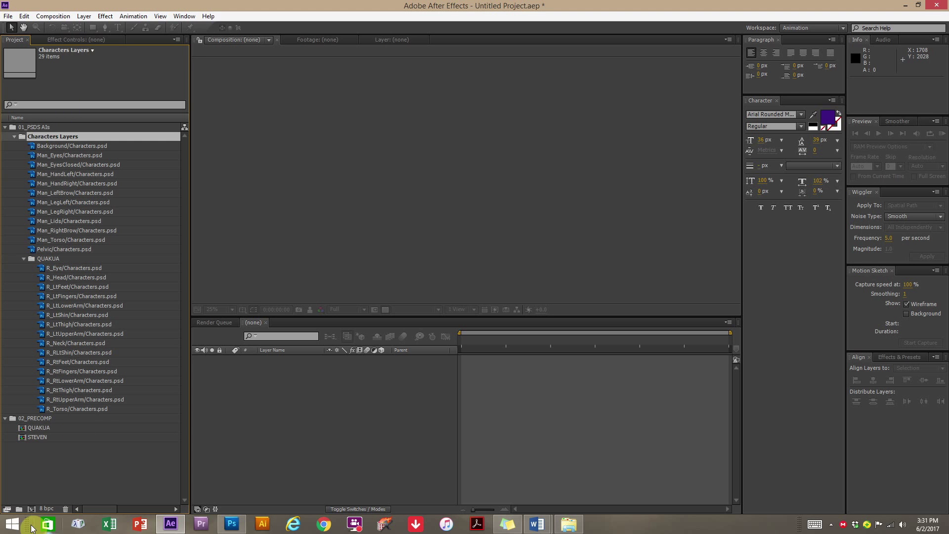
click(18, 510)
text(STEVEN)
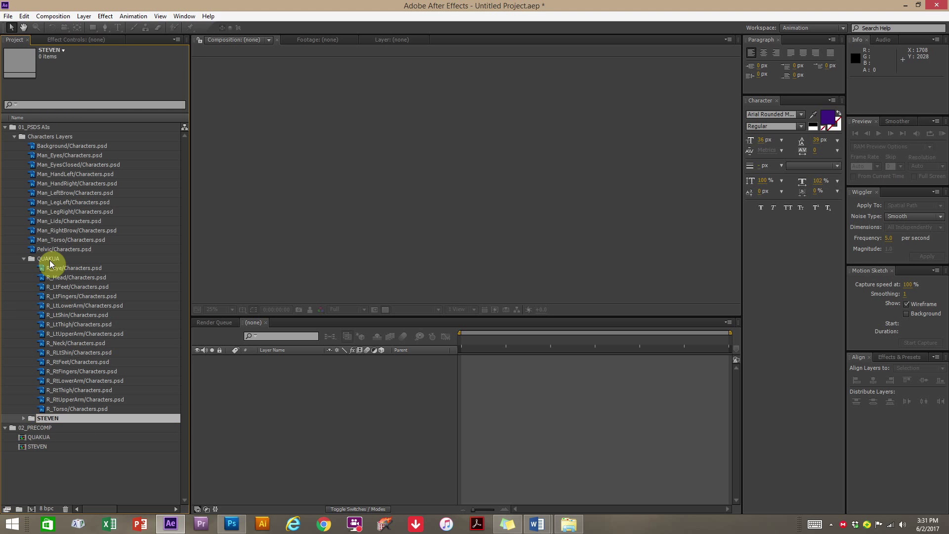
Move all the Man_ footage layers, from Man_Eyes to Man_Torso, into the STEVEN folder.
click(58, 249)
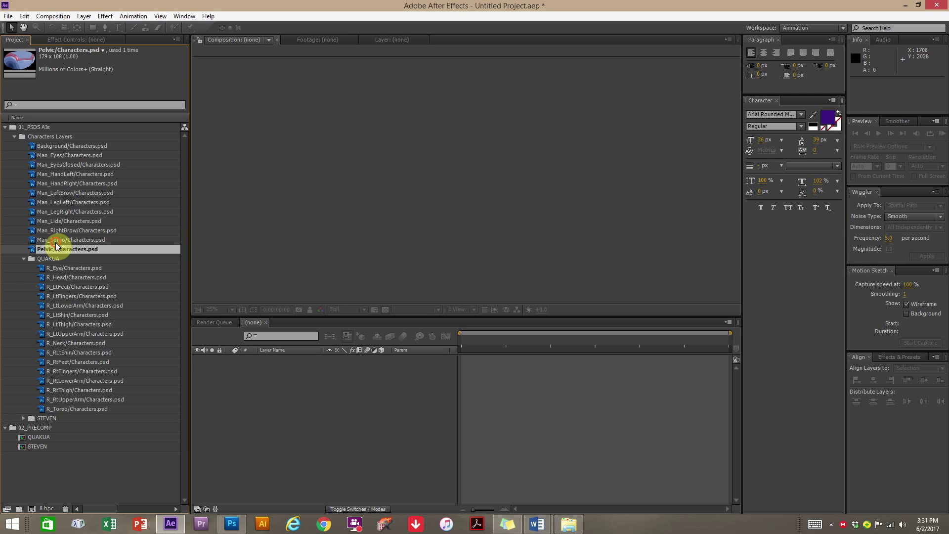
click(55, 241)
shift+click(52, 154)
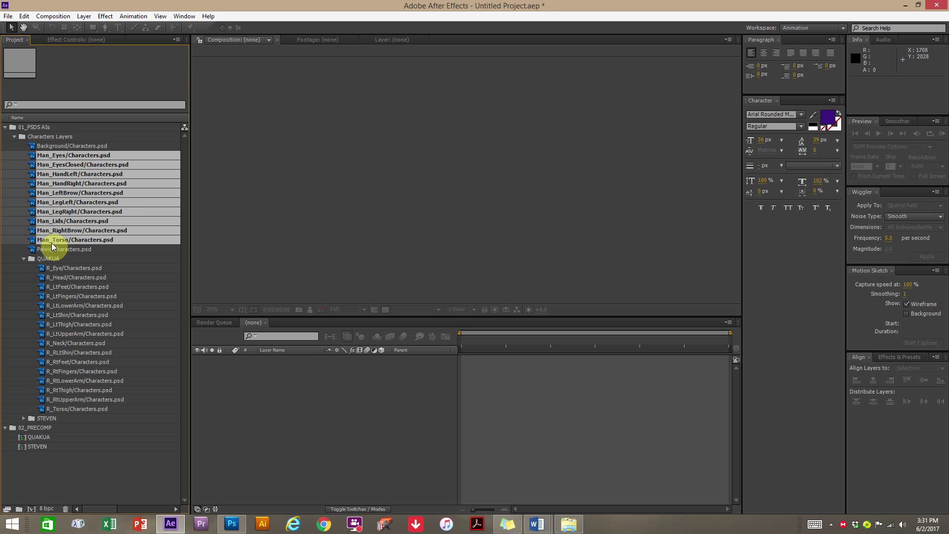
drag(55, 242, 43, 419)
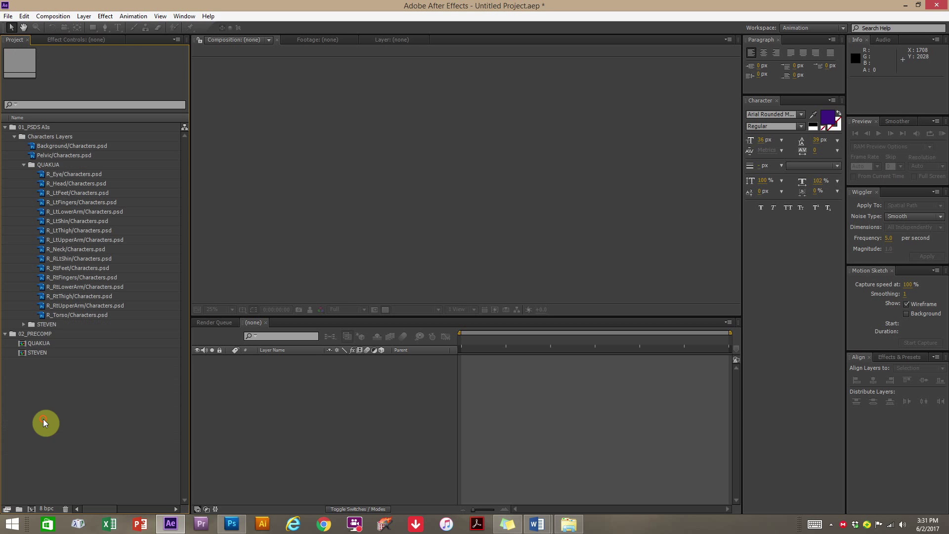
Move Pelvic/Characters.psd into the QUAKUA folder and delete the Background/Characters.psd footage.
click(54, 154)
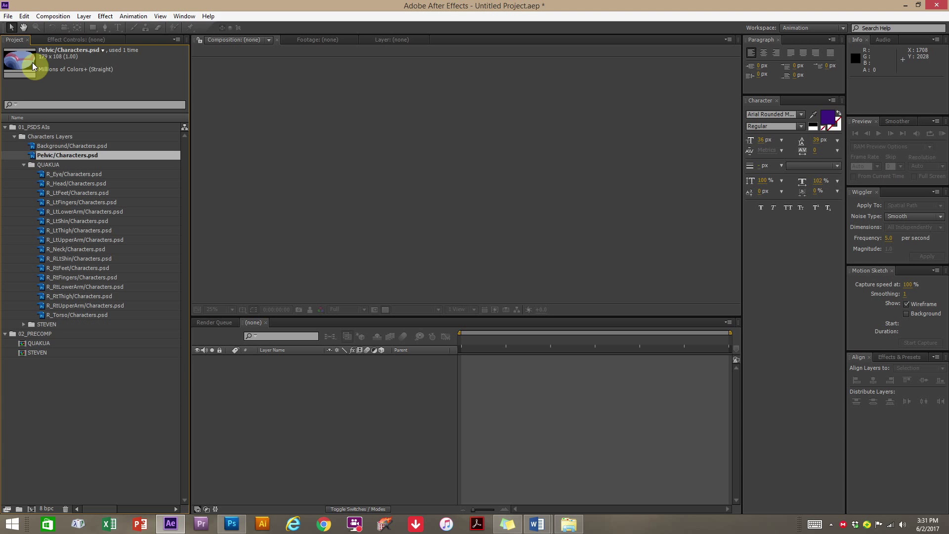
drag(61, 156, 57, 164)
click(24, 156)
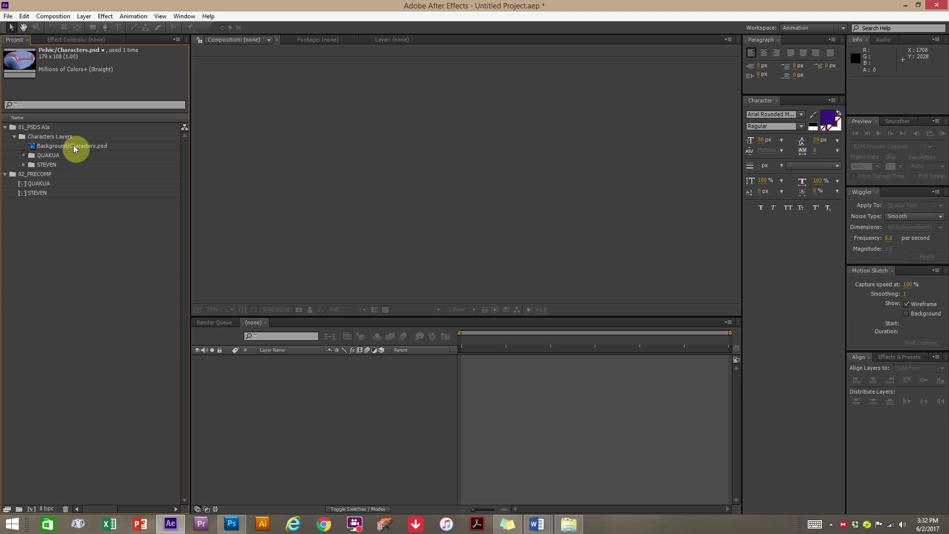
click(41, 149)
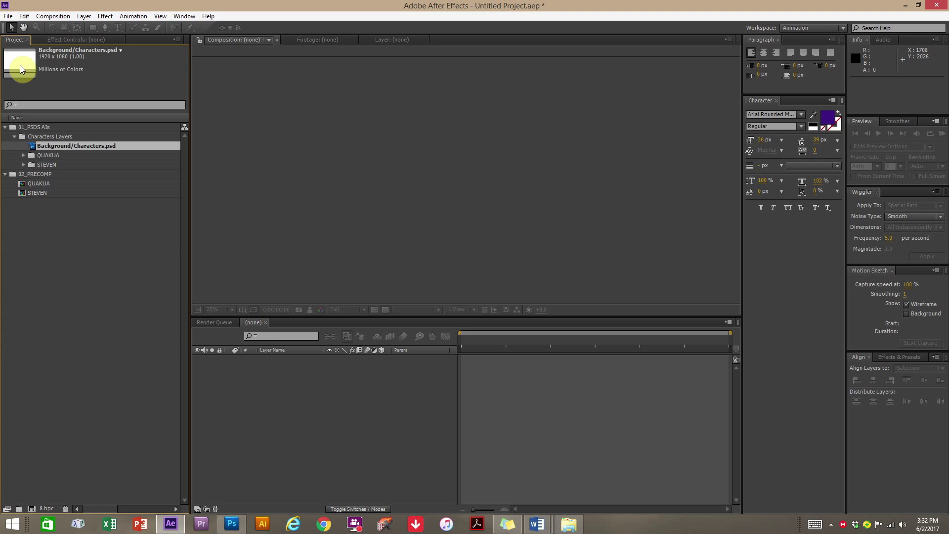
key(Delete)
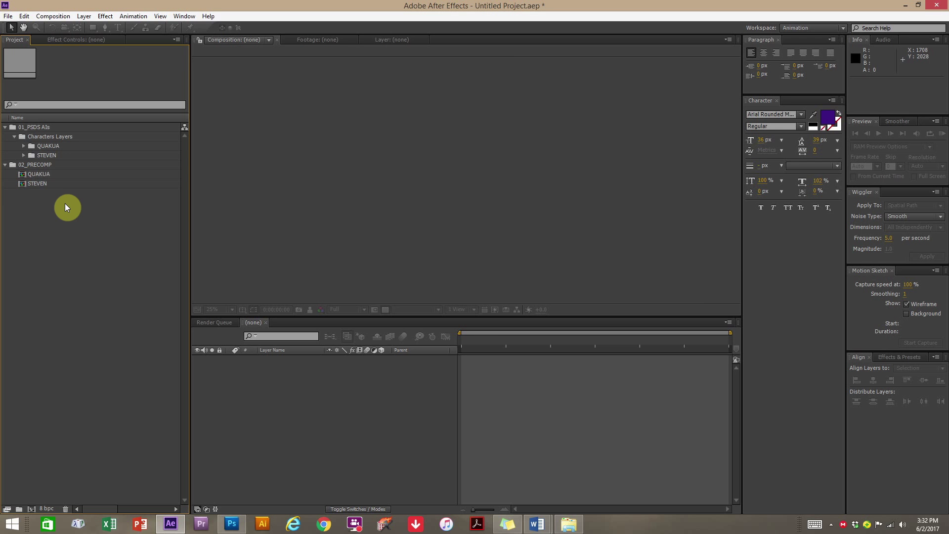
Open the QUAKUA composition and move the robot's left and right finger layers slightly down, away from the lower arms.
click(46, 176)
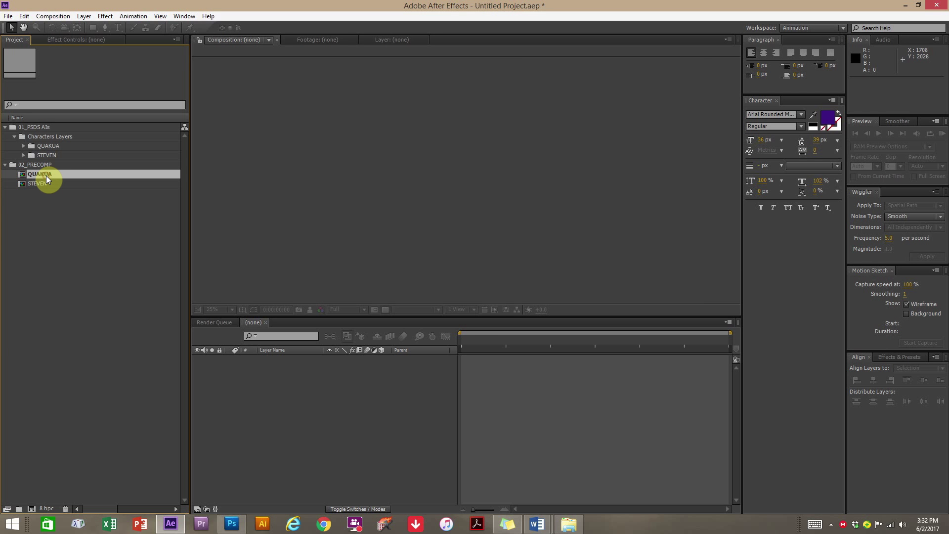
double_click(46, 176)
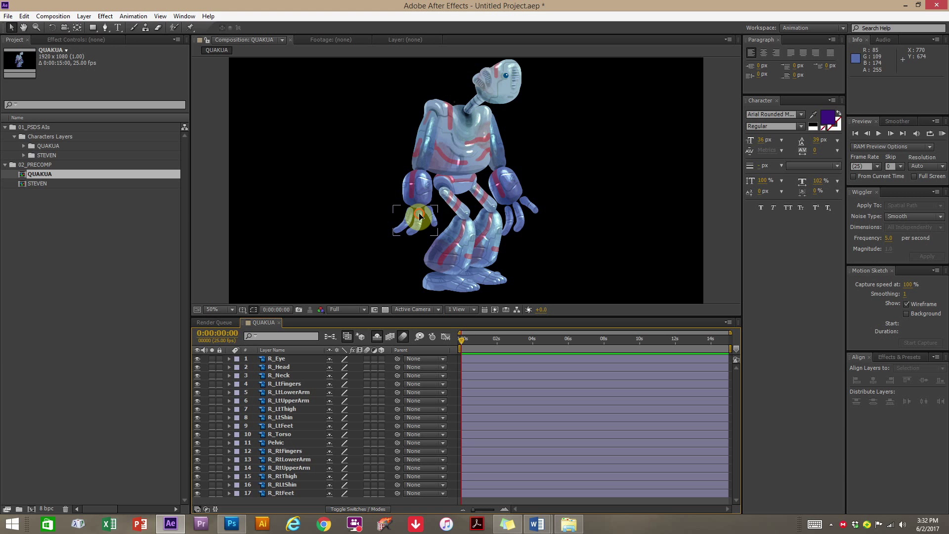
drag(420, 216, 421, 218)
drag(521, 220, 528, 227)
drag(424, 221, 424, 221)
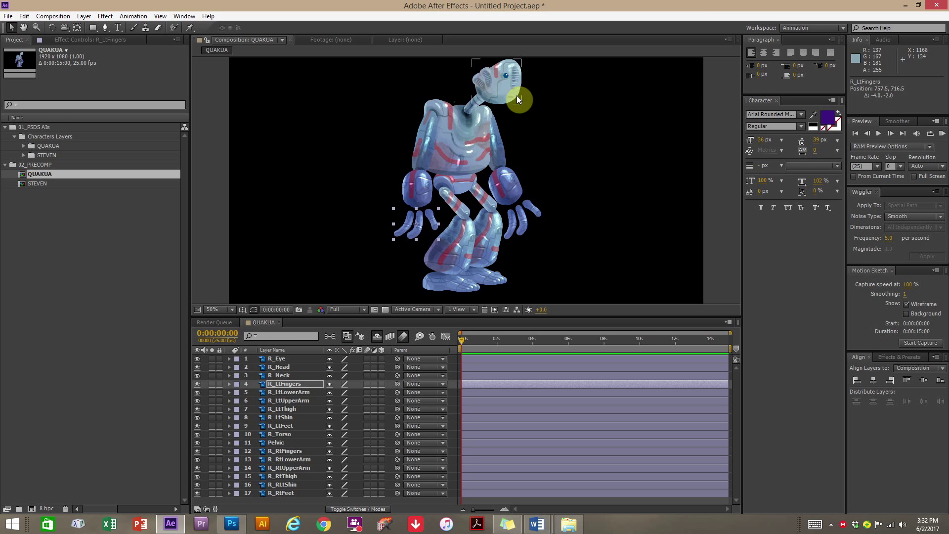
Enlarge the timeline area for the QUAKUA layer list and reframe the robot in the reduced composition view.
drag(524, 136, 494, 150)
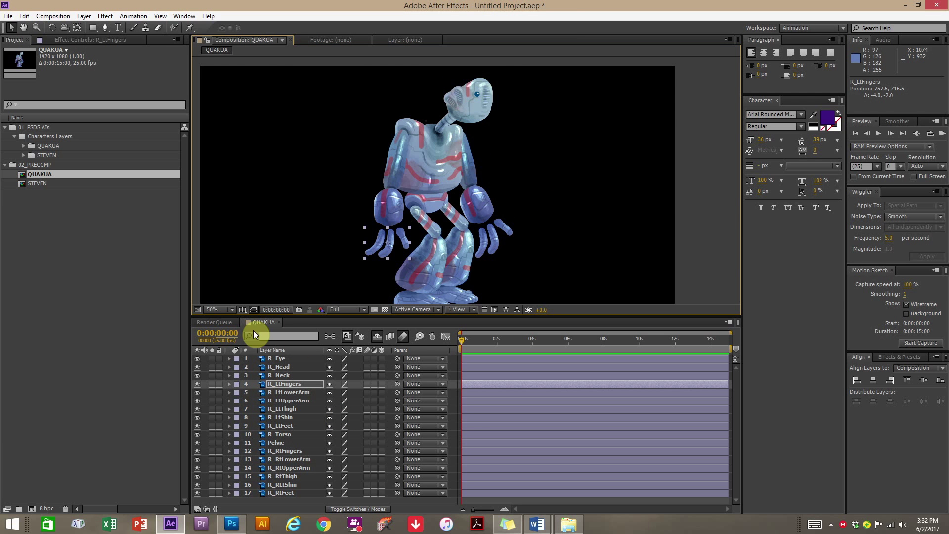
drag(284, 316, 288, 280)
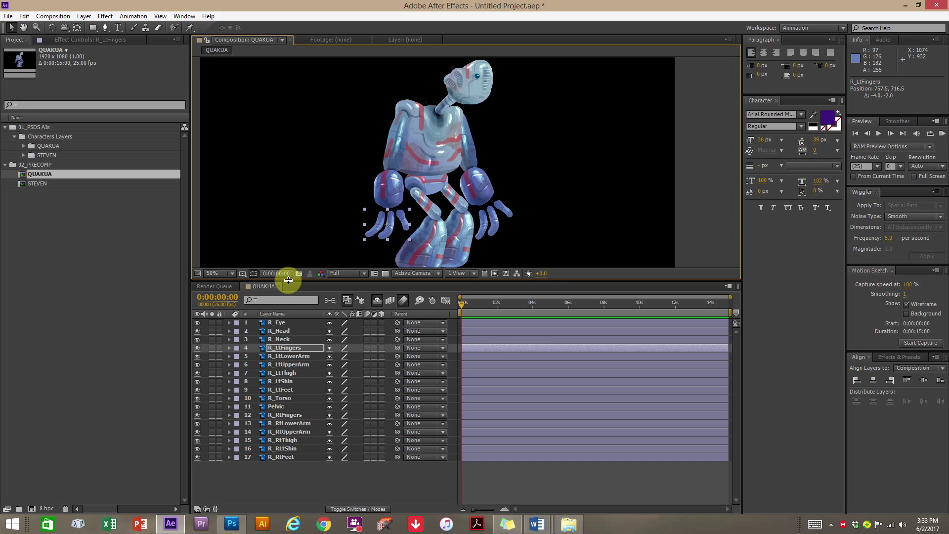
key(h)
drag(519, 148, 515, 166)
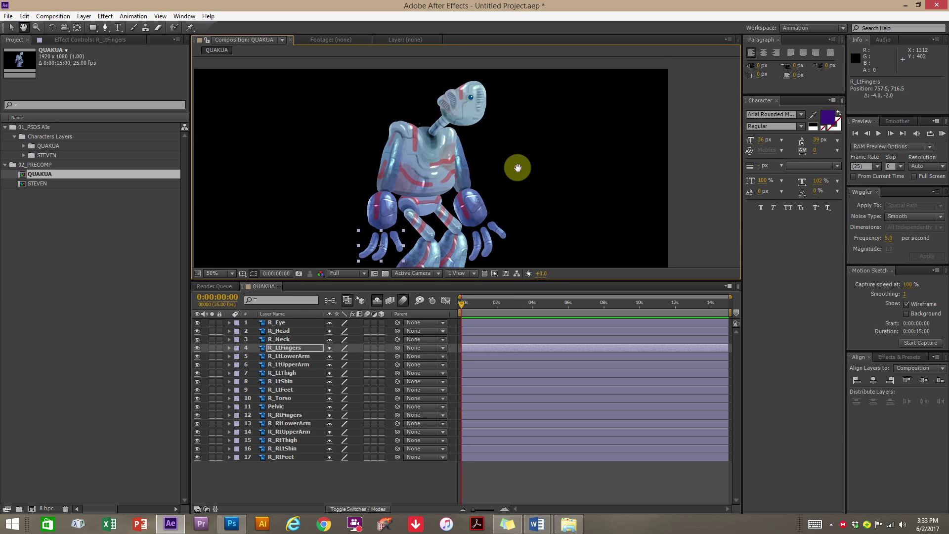
drag(507, 281, 507, 283)
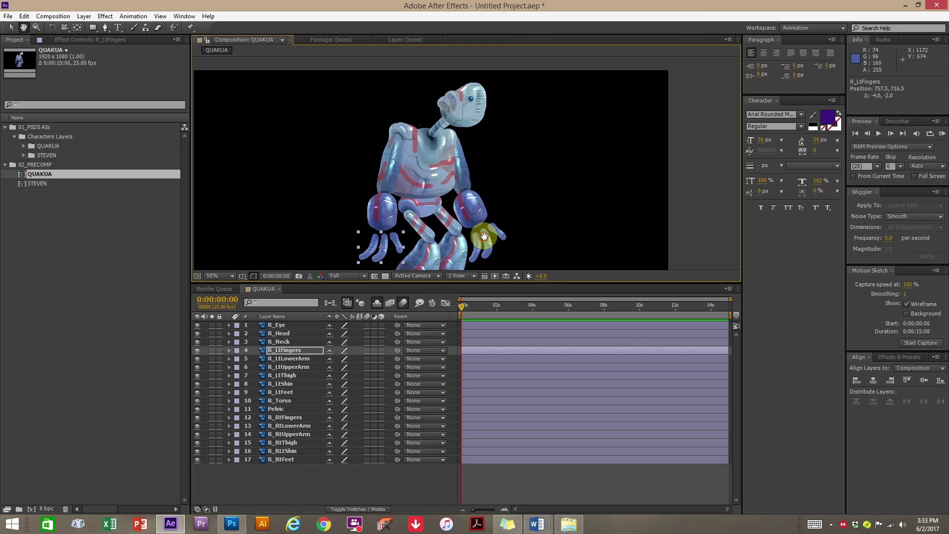
mouse_move(480, 237)
mouse_down()
mouse_move(507, 236)
mouse_move(485, 230)
mouse_up()
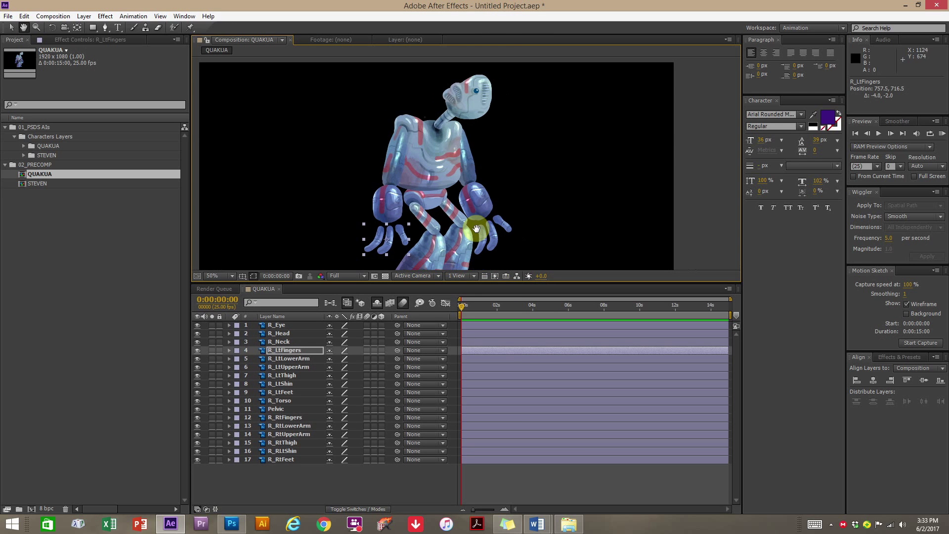
key(v)
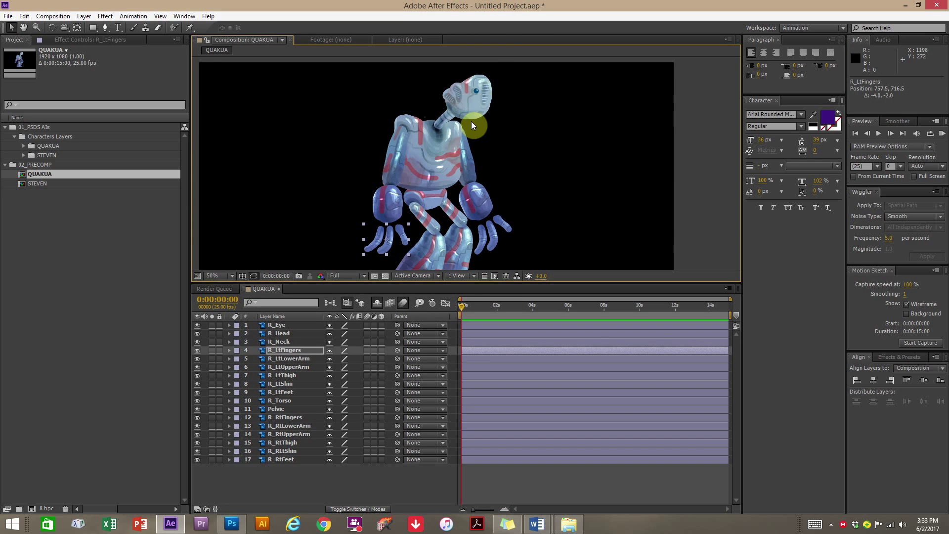
Test how the R_Eye layer rotates on the robot's head, and reset its rotation to 0°.
click(278, 325)
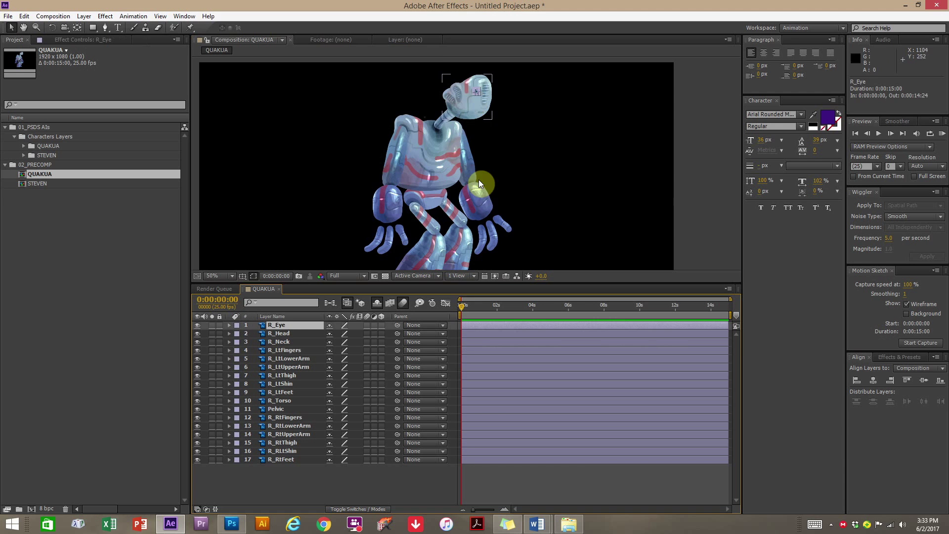
click(582, 168)
scroll(488, 136, up, 1)
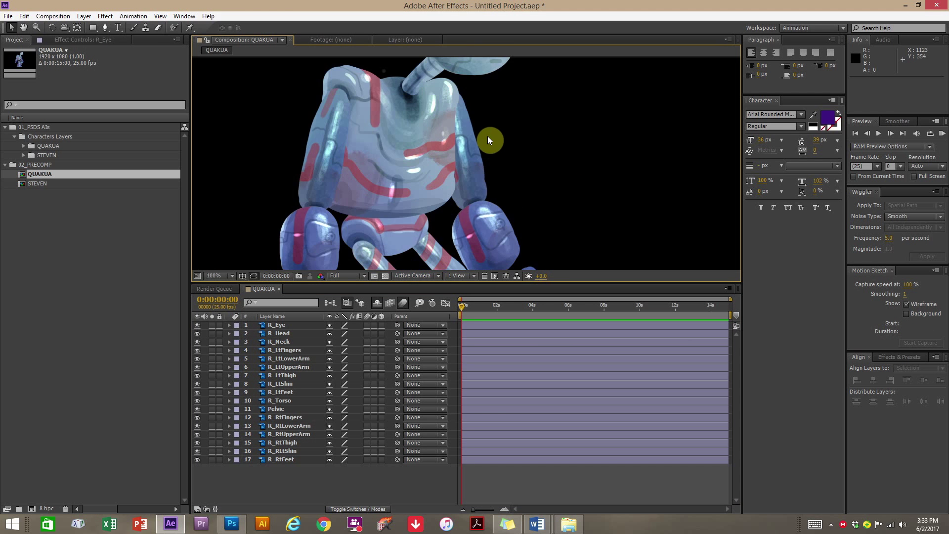
key(space)
drag(485, 109, 478, 188)
click(278, 325)
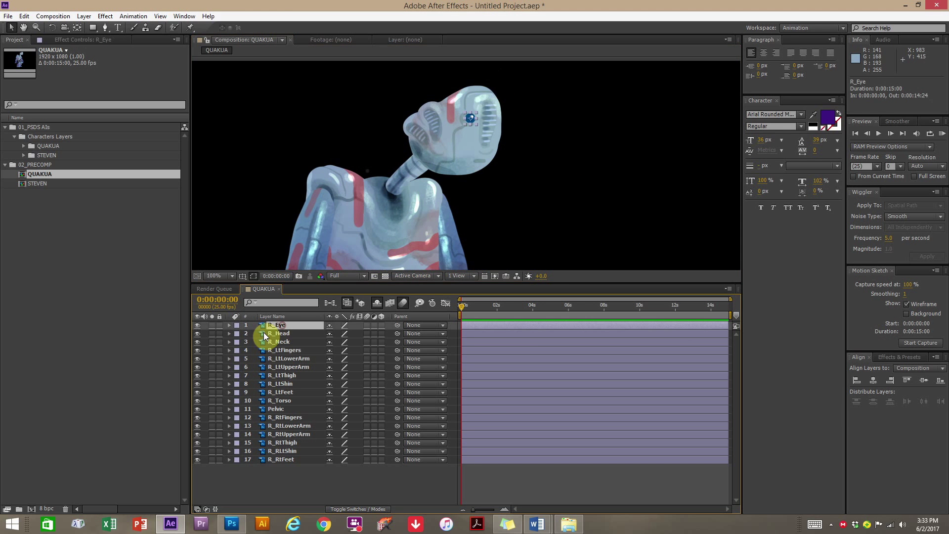
key(r)
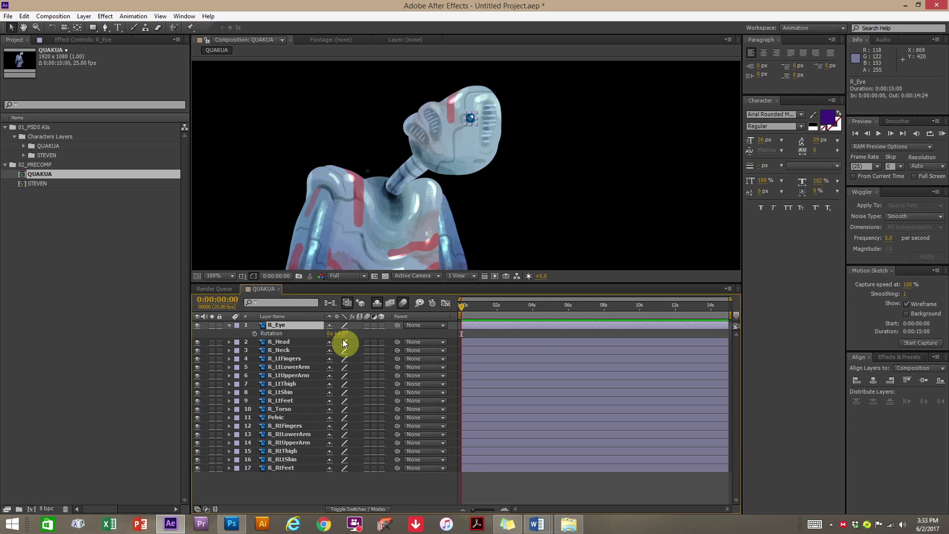
drag(342, 336, 346, 310)
click(341, 332)
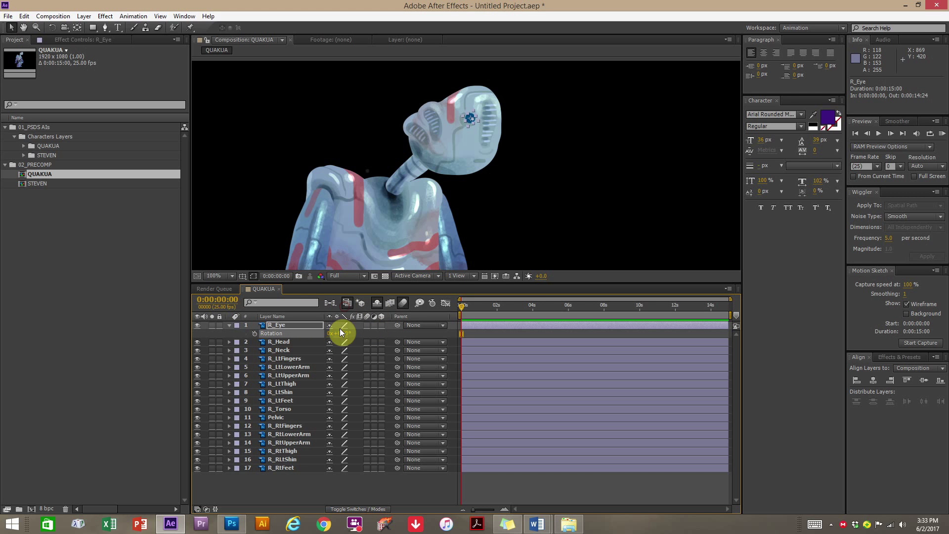
text(0)
key(Return)
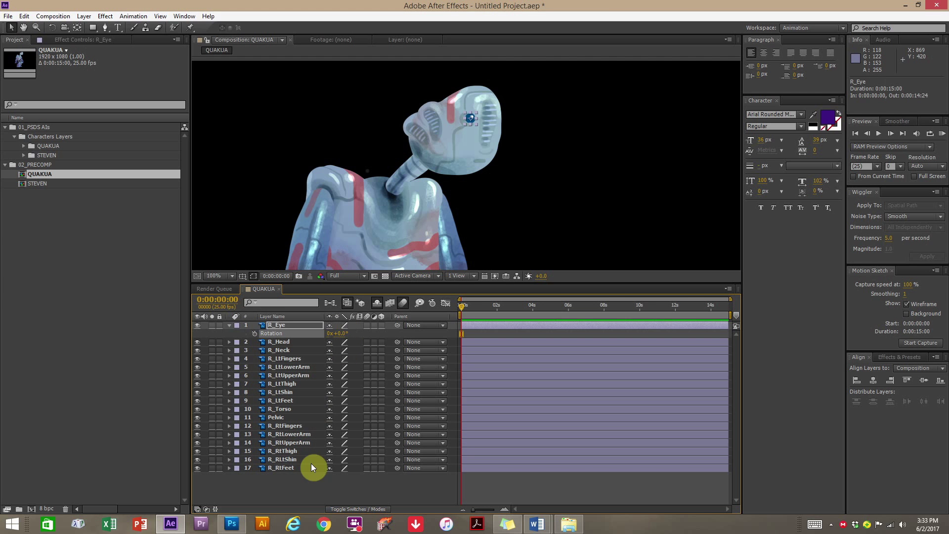
Collapse the R_Eye layer's properties and parent R_Eye to R_Head.
click(313, 479)
click(229, 325)
click(279, 327)
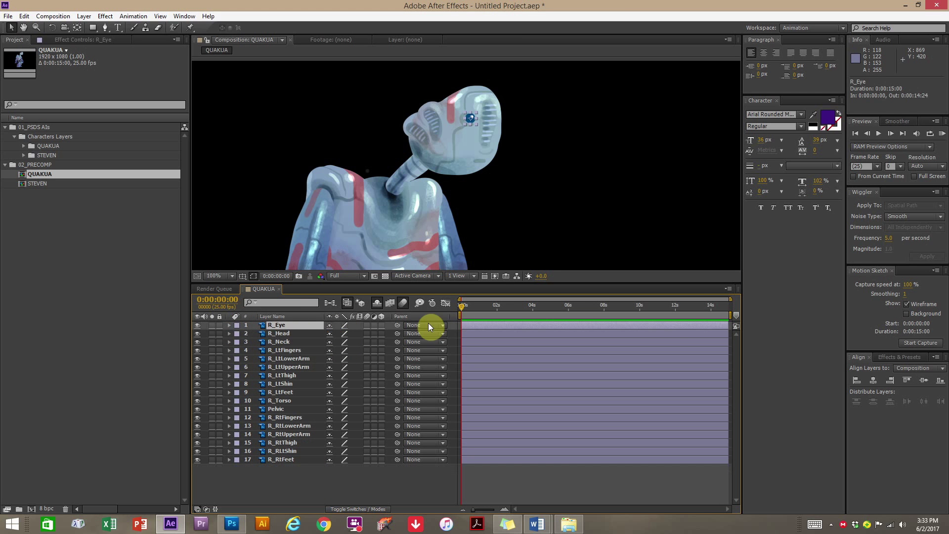
drag(400, 325, 286, 330)
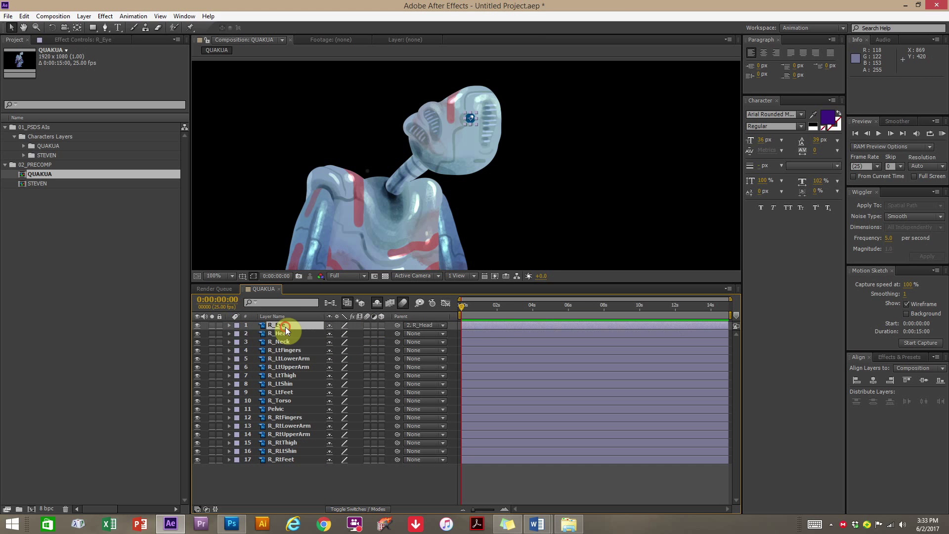
Enlarge the composition viewer by shrinking the timeline area, with the robot framed at 50% zoom.
click(285, 335)
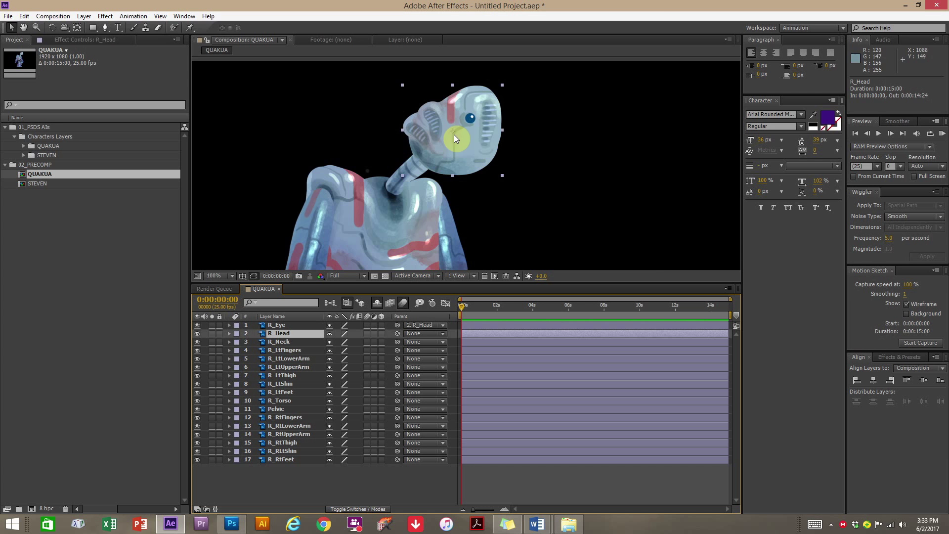
scroll(446, 217, down, 2)
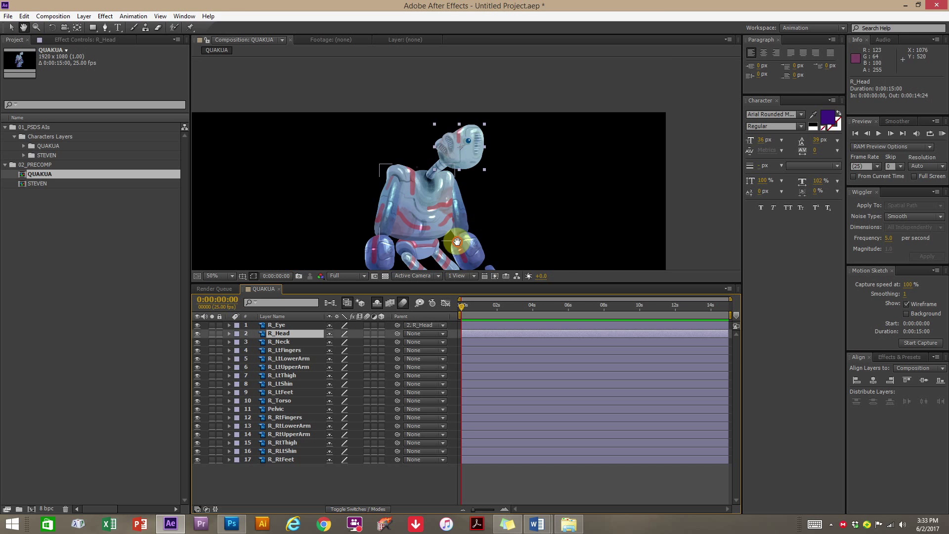
drag(454, 250, 451, 216)
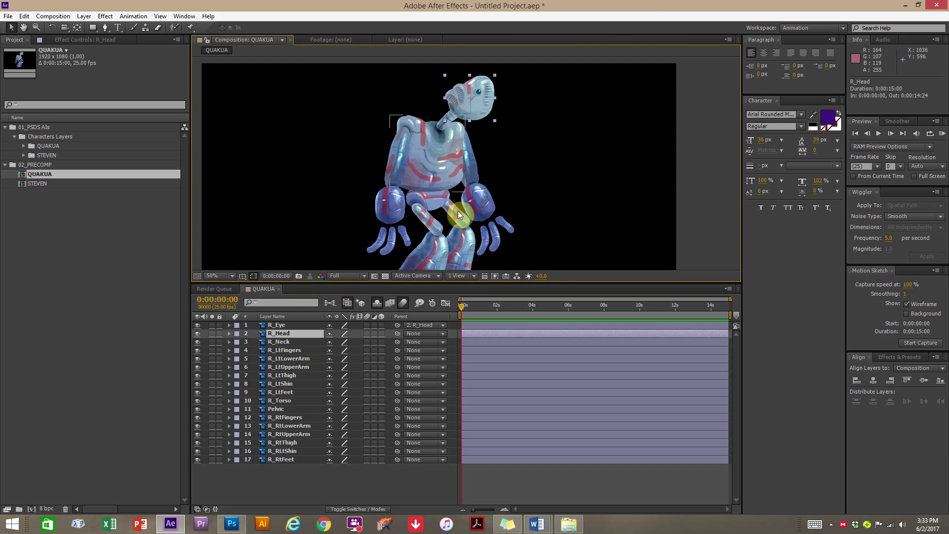
scroll(452, 218, down, 1)
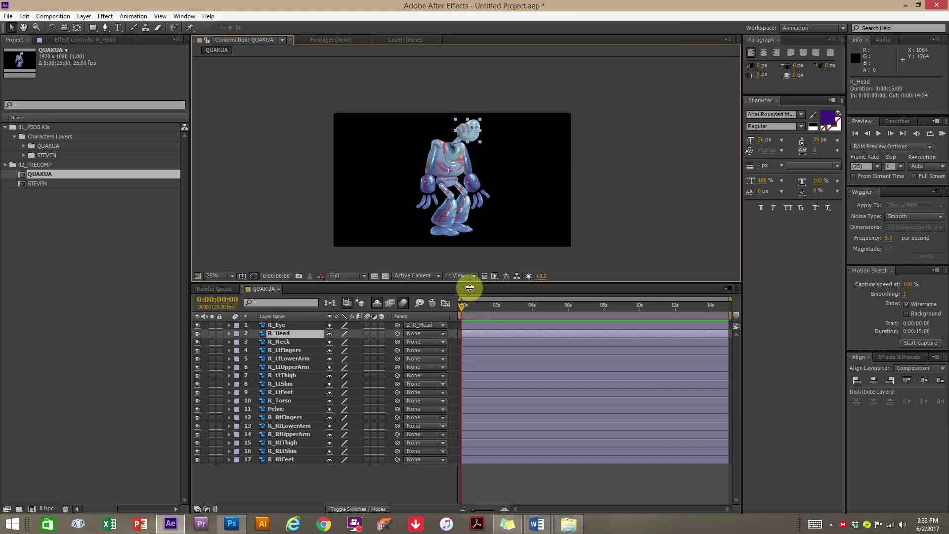
drag(469, 285, 454, 315)
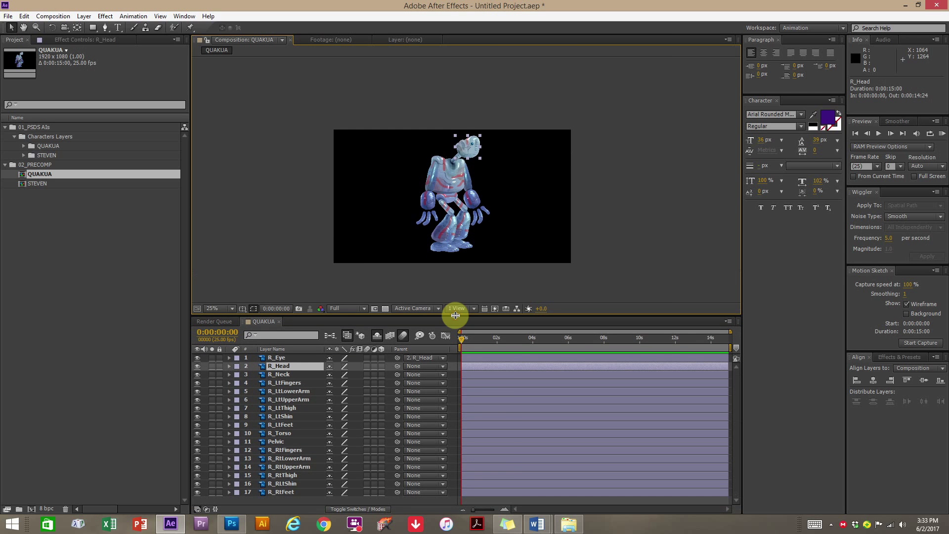
scroll(438, 245, up, 1)
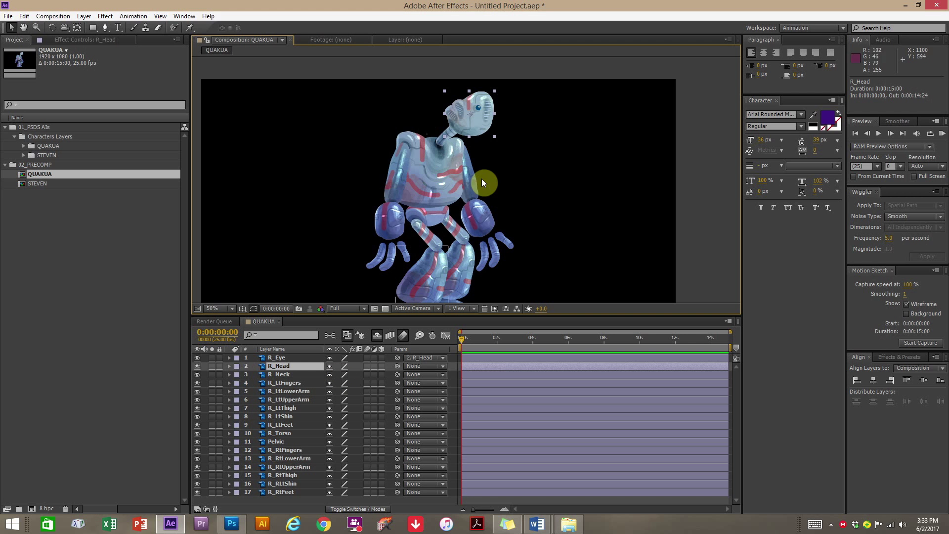
click(440, 174)
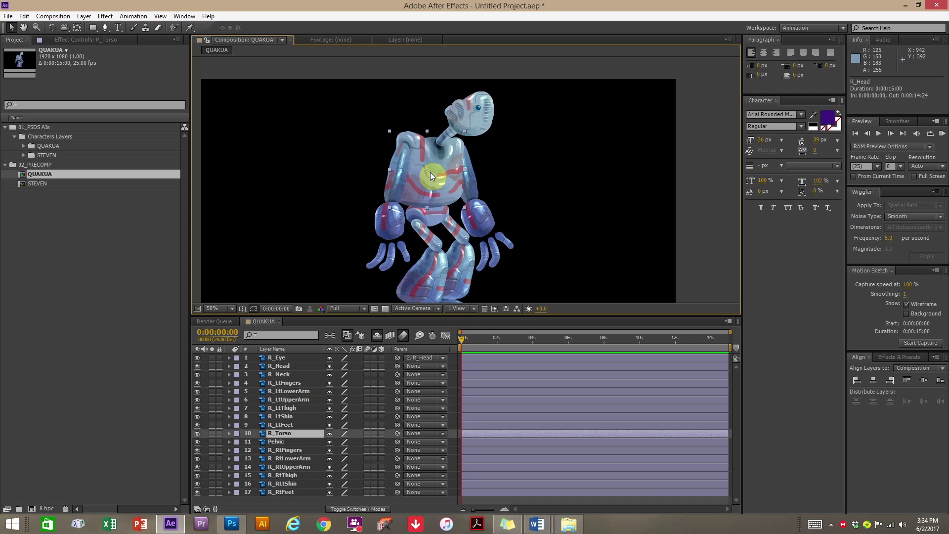
Move the R_Head anchor point to where the head meets the neck, and the R_Neck anchor point to the neck's base.
click(280, 367)
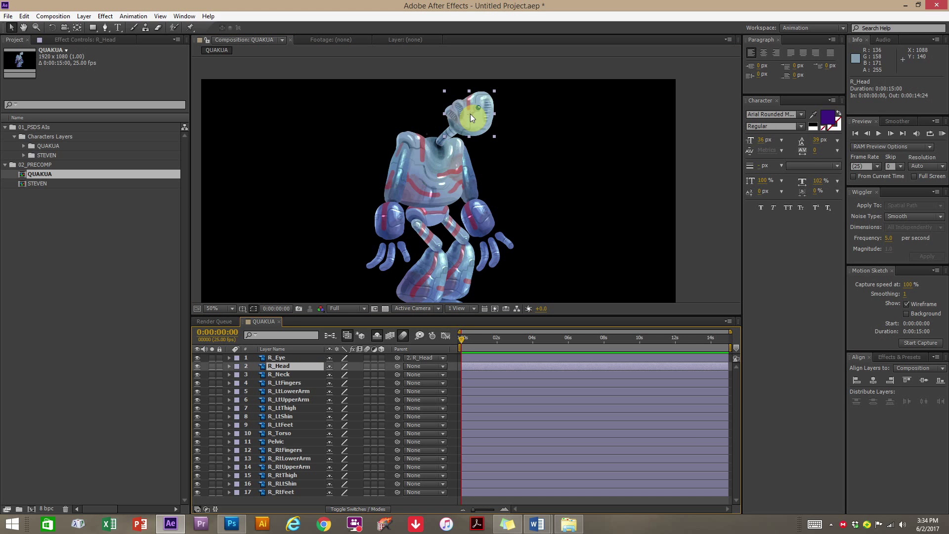
key(y)
drag(470, 114, 459, 130)
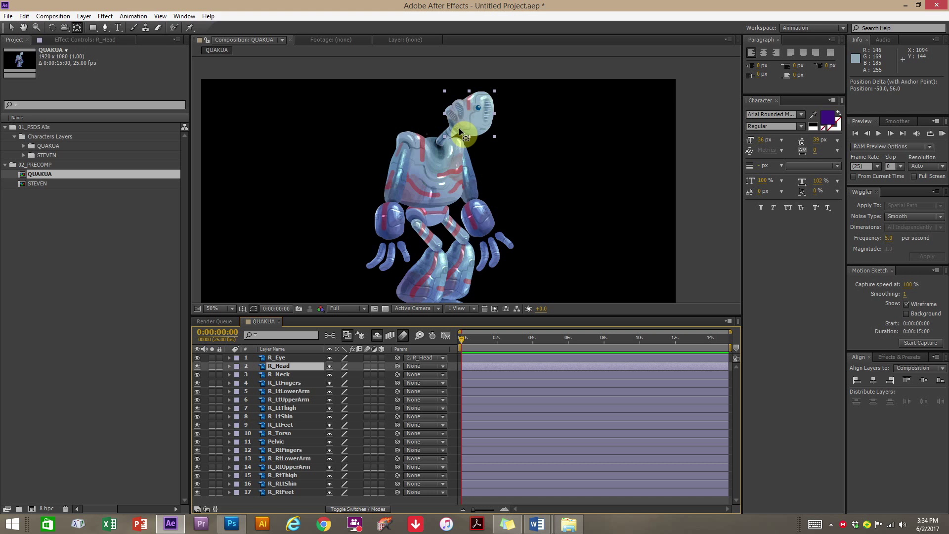
click(451, 142)
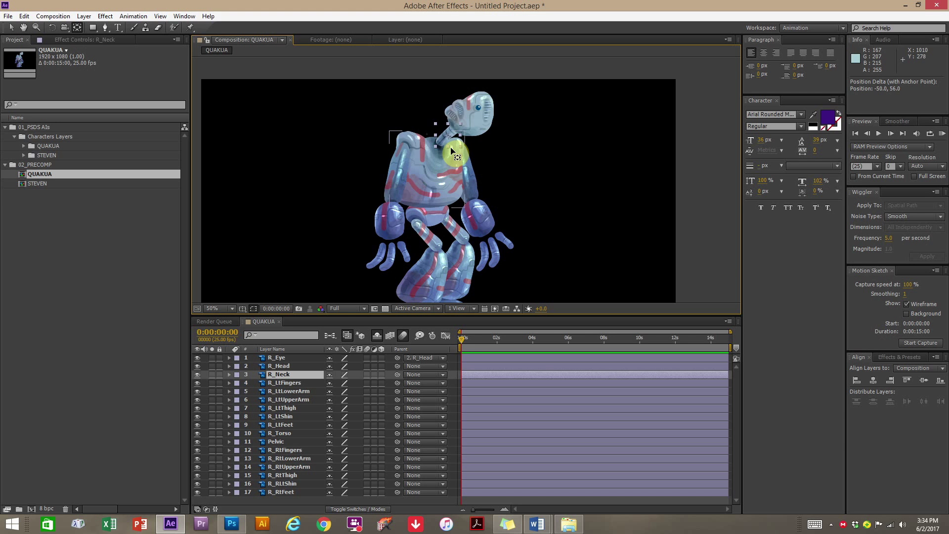
mouse_move(451, 151)
mouse_down()
mouse_move(451, 139)
mouse_move(444, 147)
mouse_up()
key(Return)
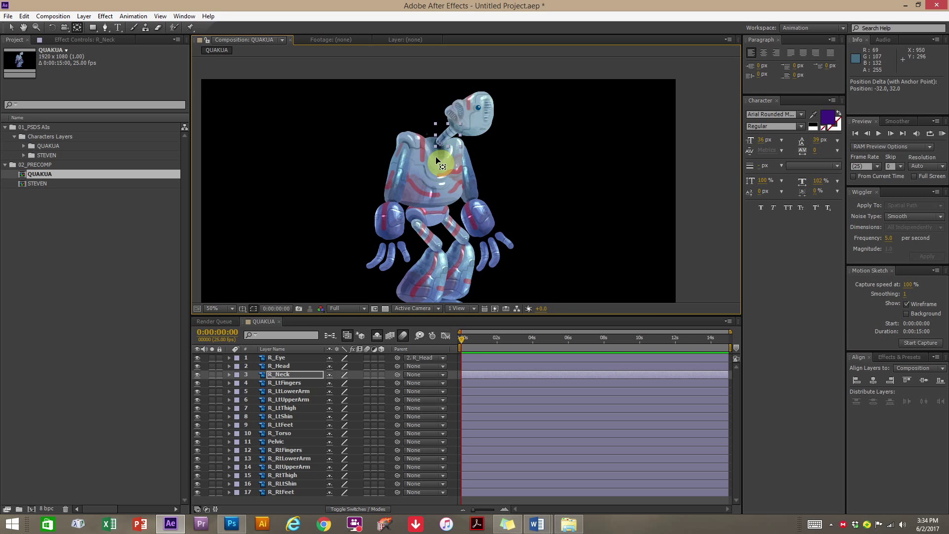
Move the R_Torso anchor point down to the waist and check the Pelvic layer's anchor point.
click(426, 187)
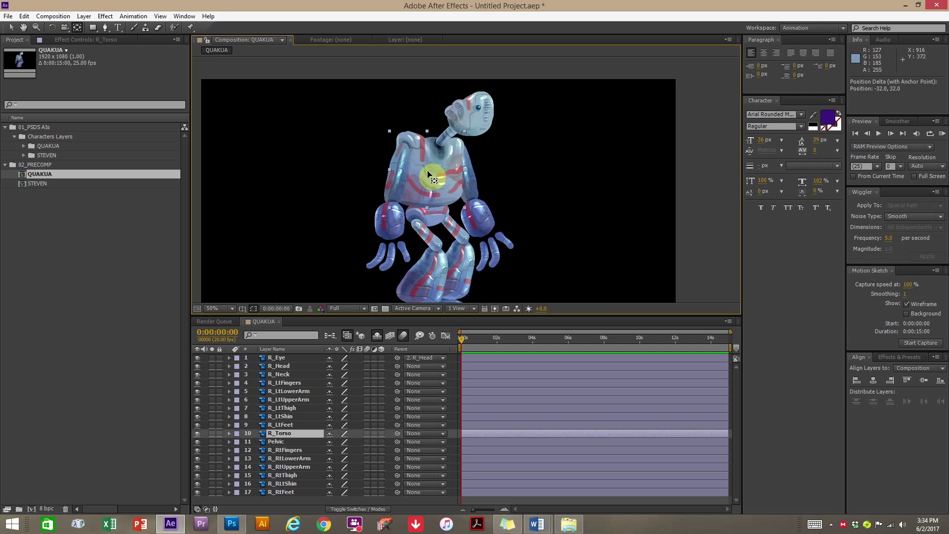
drag(428, 171, 434, 203)
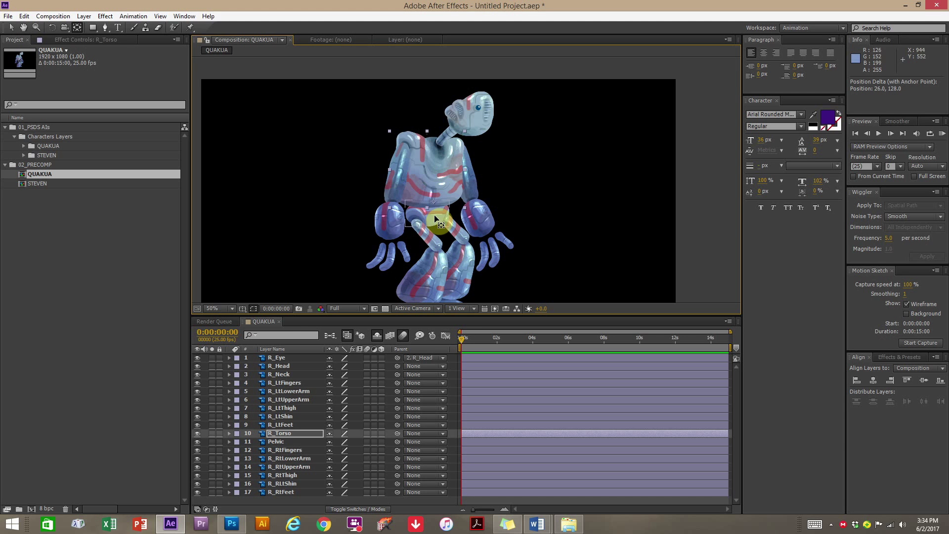
click(436, 219)
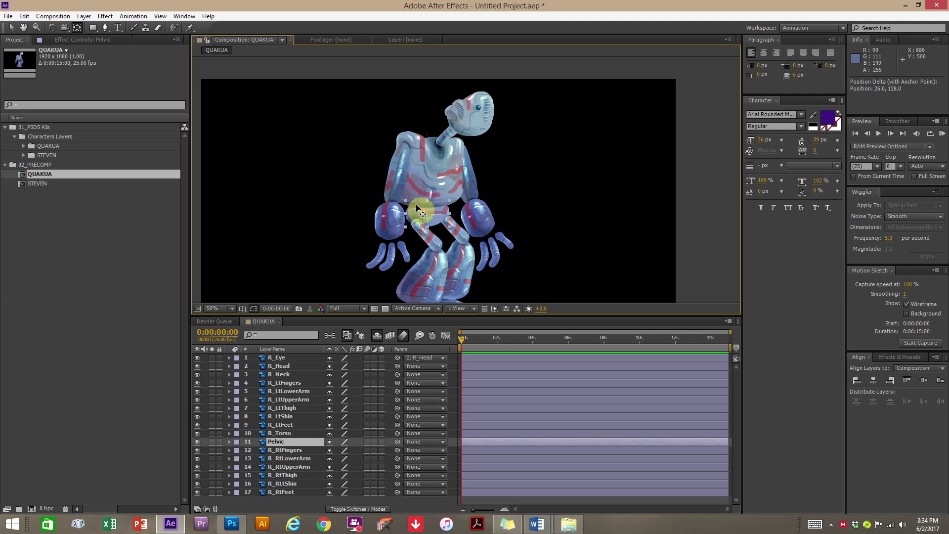
Move the anchor points of R_LtUpperArm, R_LtLowerArm and R_LtFingers to the shoulder, the elbow and the top of the fingers.
click(396, 181)
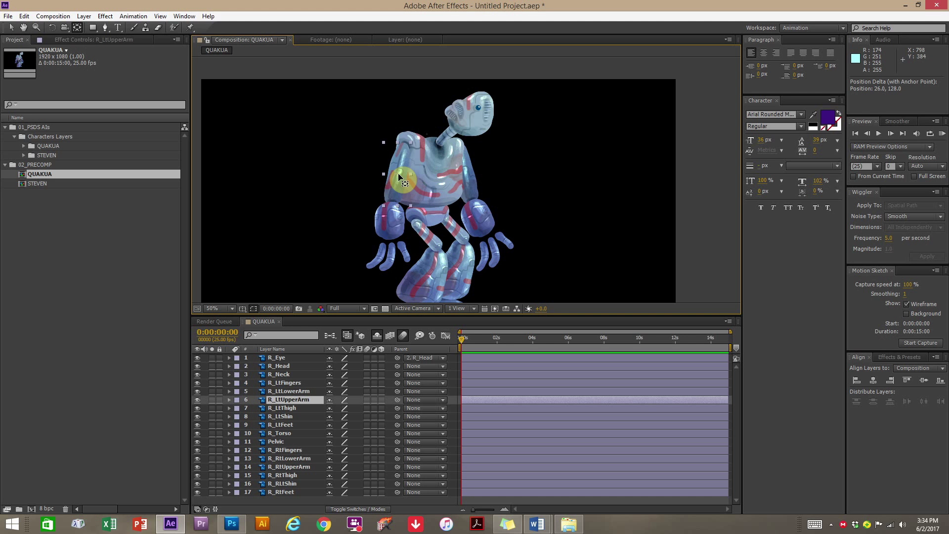
drag(399, 176, 406, 146)
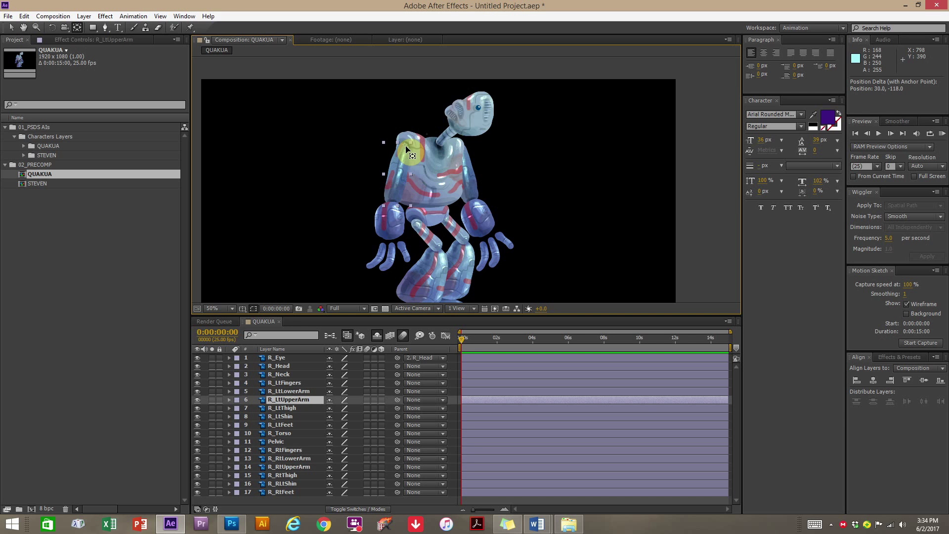
click(393, 225)
drag(393, 225, 392, 204)
click(391, 261)
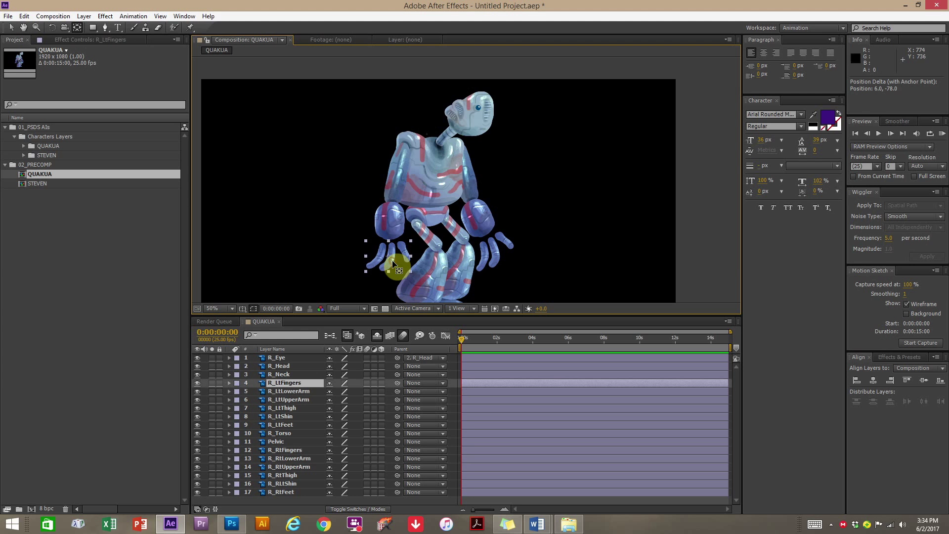
drag(391, 257, 392, 244)
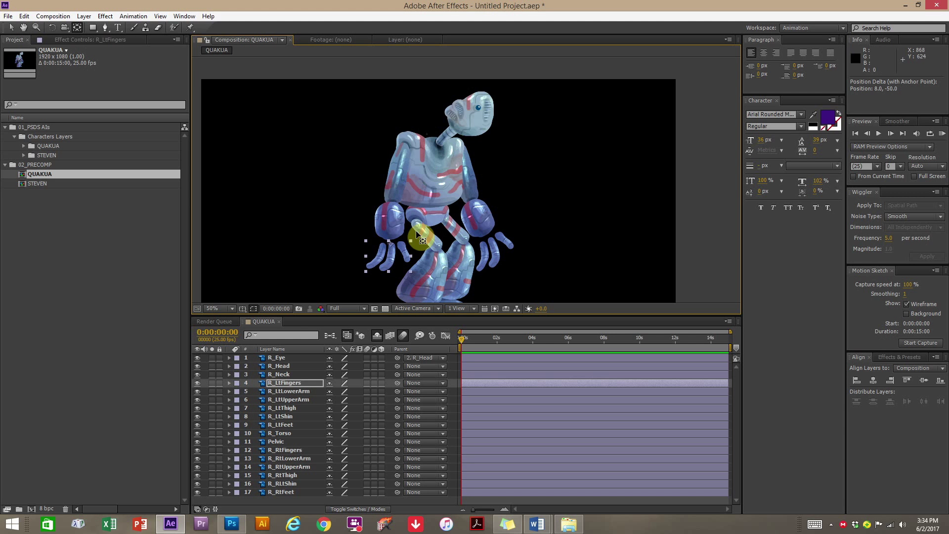
Move the anchor points of R_RtFingers, R_RtLowerArm and R_RtUpperArm to the upper joint of each part.
click(487, 231)
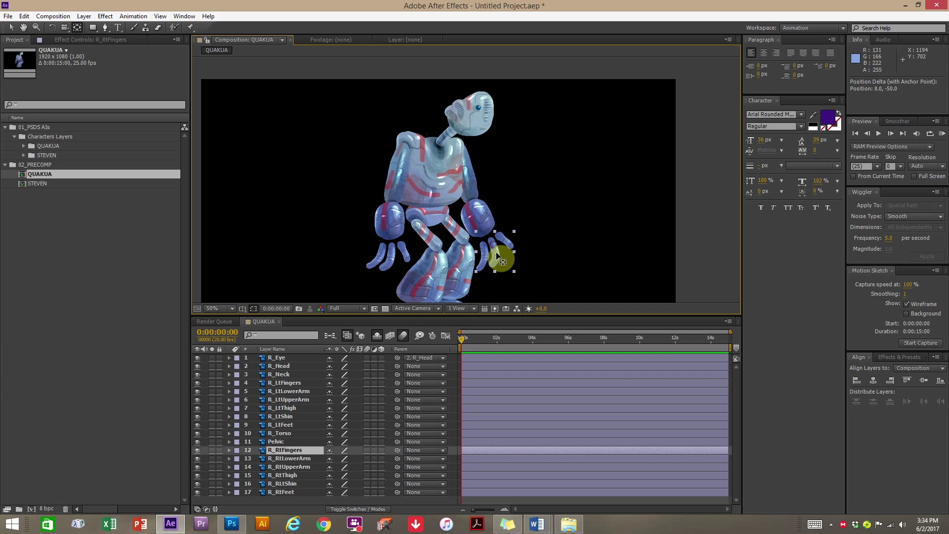
drag(497, 256, 463, 153)
click(476, 218)
click(472, 179)
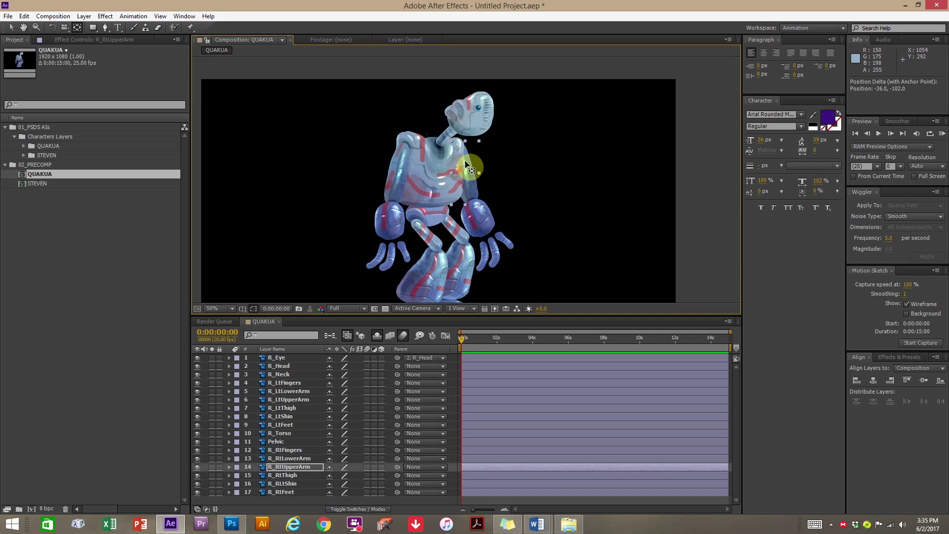
Move the anchor points of R_LtThigh, R_LtShin and R_LtFeet to the left hip, knee and ankle.
click(431, 240)
drag(429, 238, 418, 225)
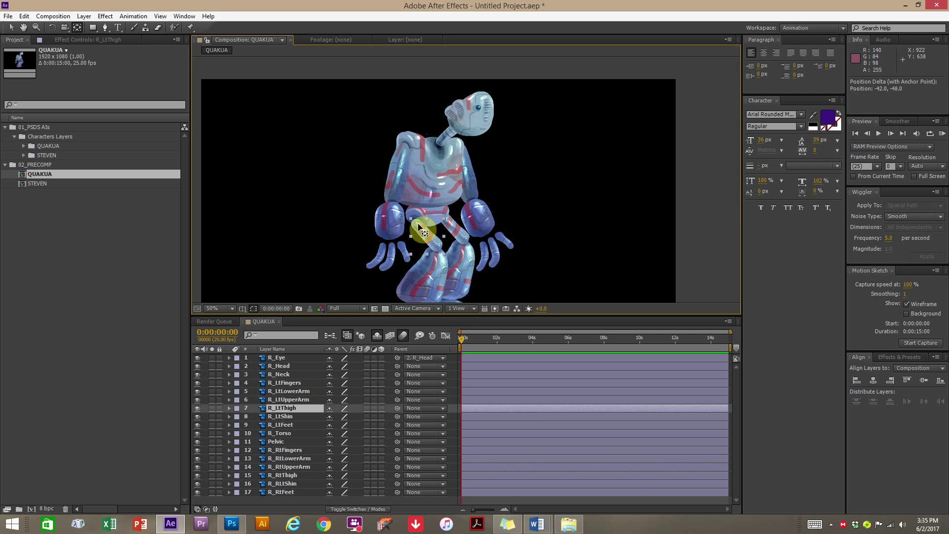
click(425, 286)
drag(423, 277, 456, 228)
key(space)
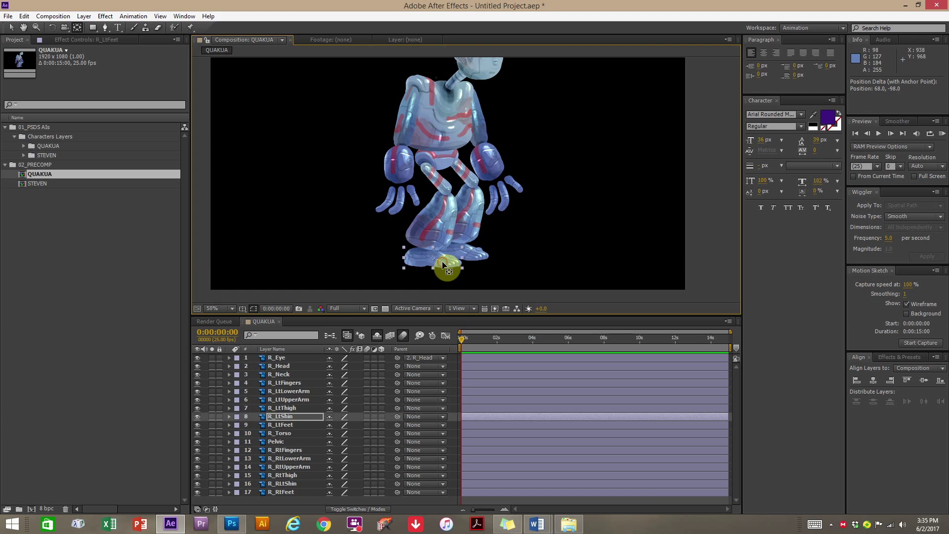
click(445, 265)
drag(434, 258, 424, 250)
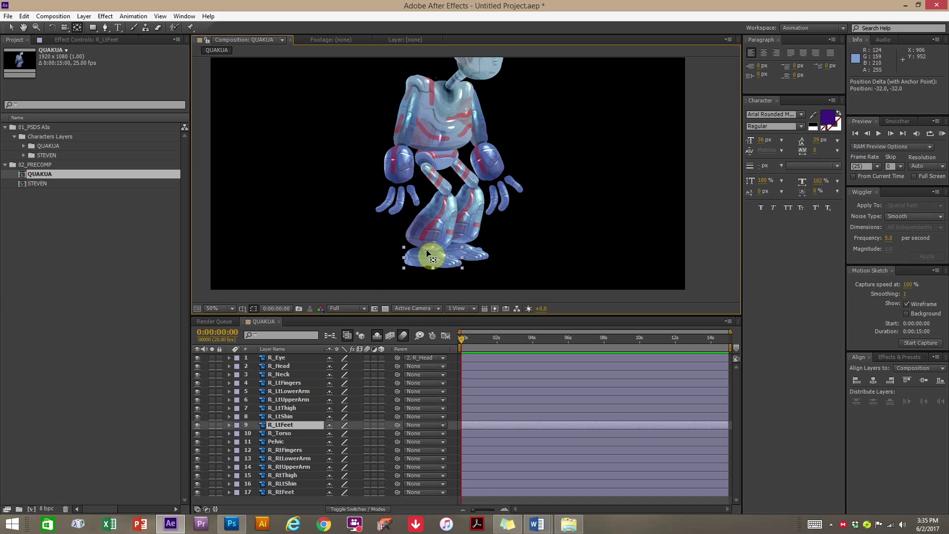
Move the anchor points of the right thigh, right shin (R_RLtShin) and R_RtFeet to the right hip, knee and ankle.
click(471, 176)
drag(471, 176, 445, 164)
click(467, 223)
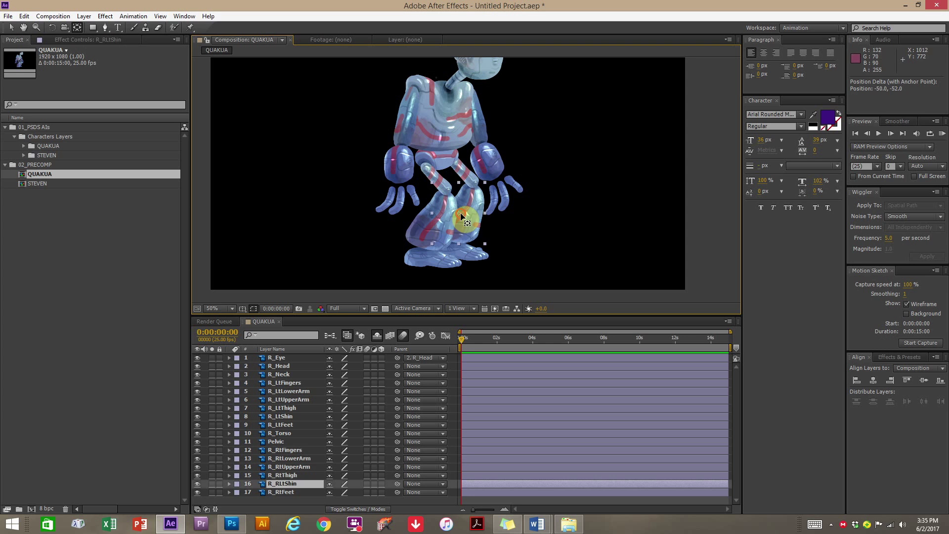
drag(462, 212, 478, 191)
click(465, 252)
mouse_move(464, 252)
mouse_down()
mouse_move(452, 242)
mouse_move(453, 251)
mouse_up()
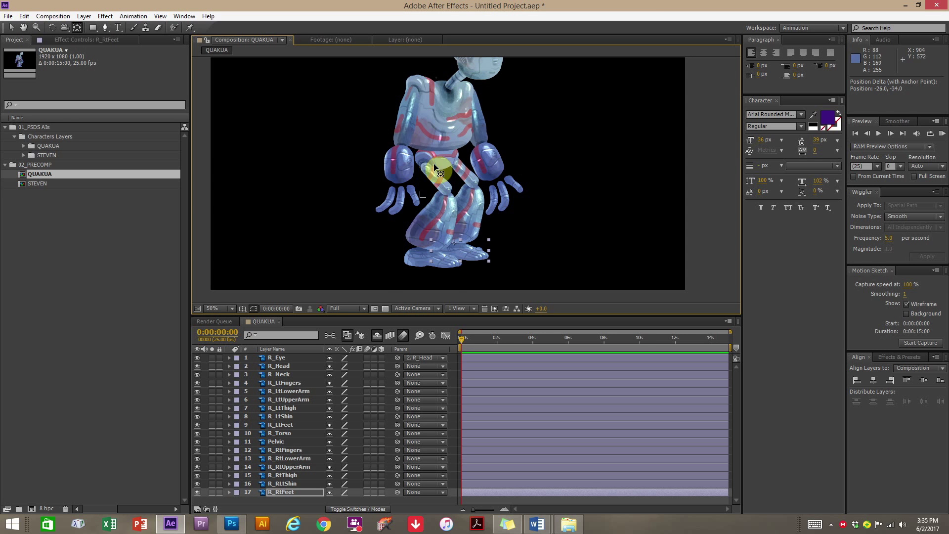
Parent R_Head to R_Neck, R_Neck to R_Torso, and R_Torso to Pelvic.
key(h)
drag(493, 165, 471, 212)
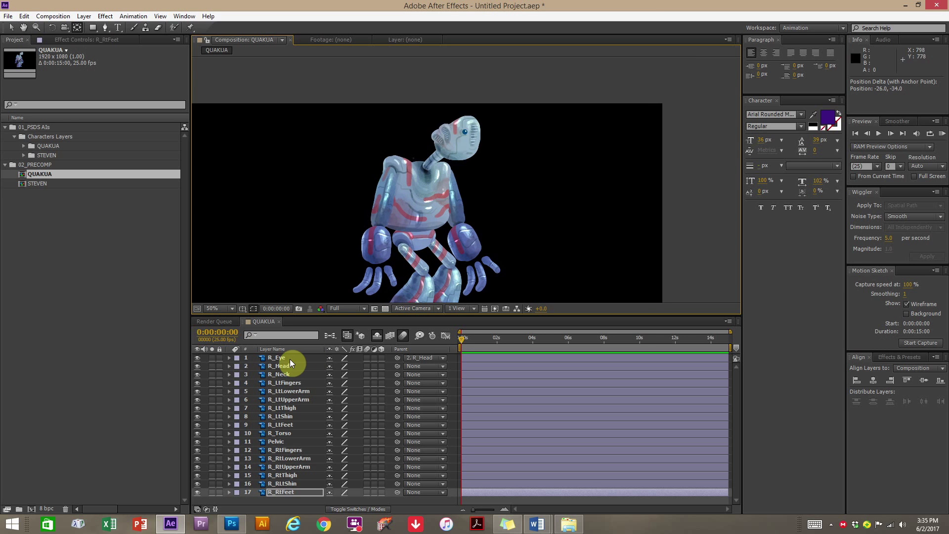
click(290, 366)
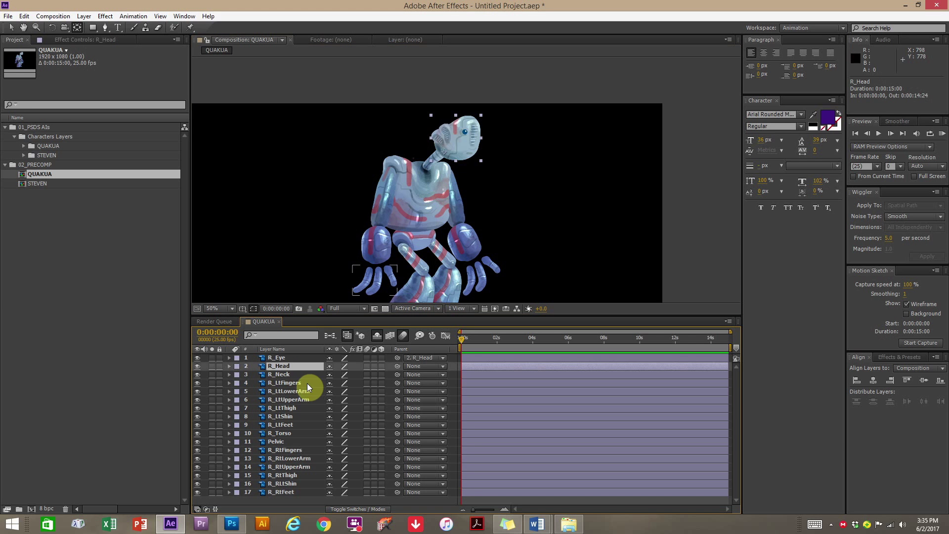
drag(397, 366, 281, 375)
click(283, 375)
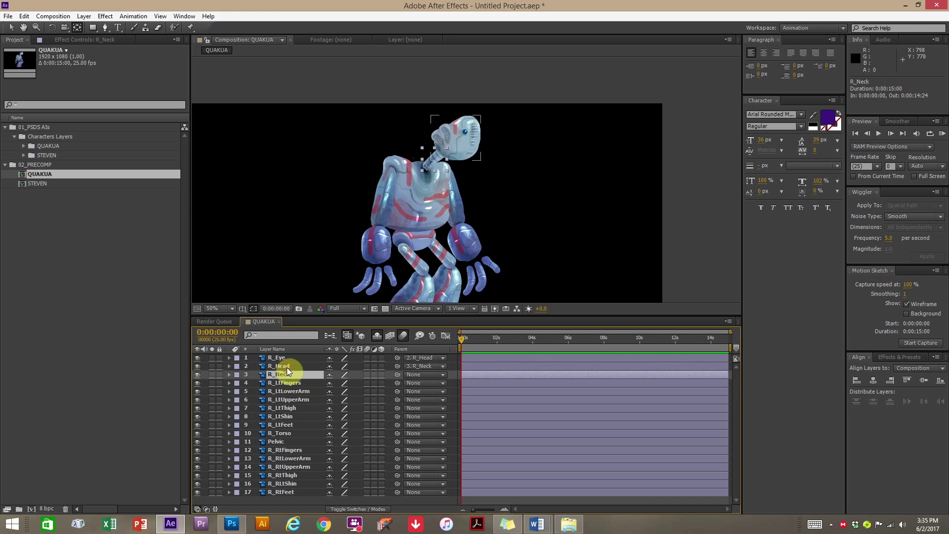
click(287, 367)
click(287, 375)
drag(398, 375, 289, 437)
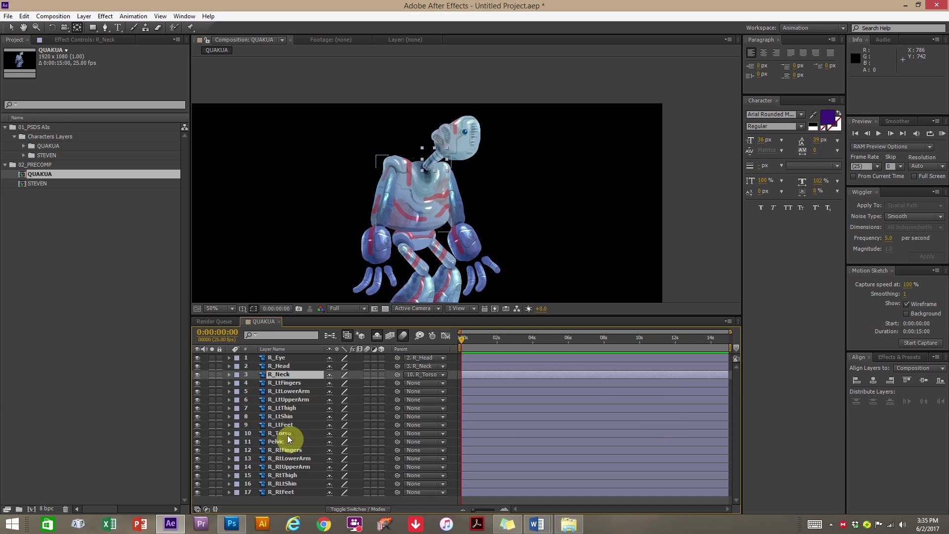
click(292, 435)
drag(397, 433, 289, 442)
click(289, 442)
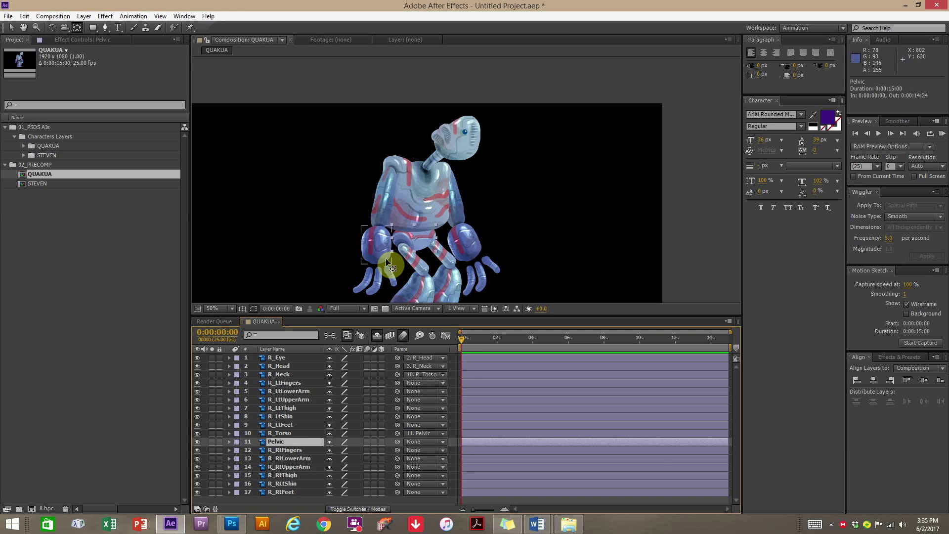
Parent the left arm chain: R_LtFingers to R_LtLowerArm, R_LtLowerArm to R_LtUpperArm, and R_LtUpperArm to R_Torso.
key(v)
click(375, 285)
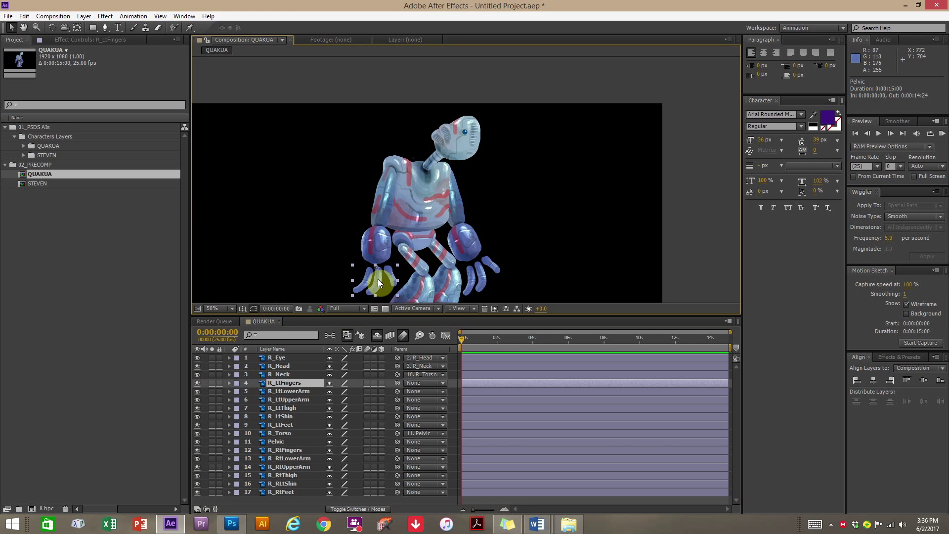
mouse_move(378, 279)
mouse_down()
mouse_move(388, 276)
mouse_move(365, 281)
mouse_up()
drag(398, 383, 302, 391)
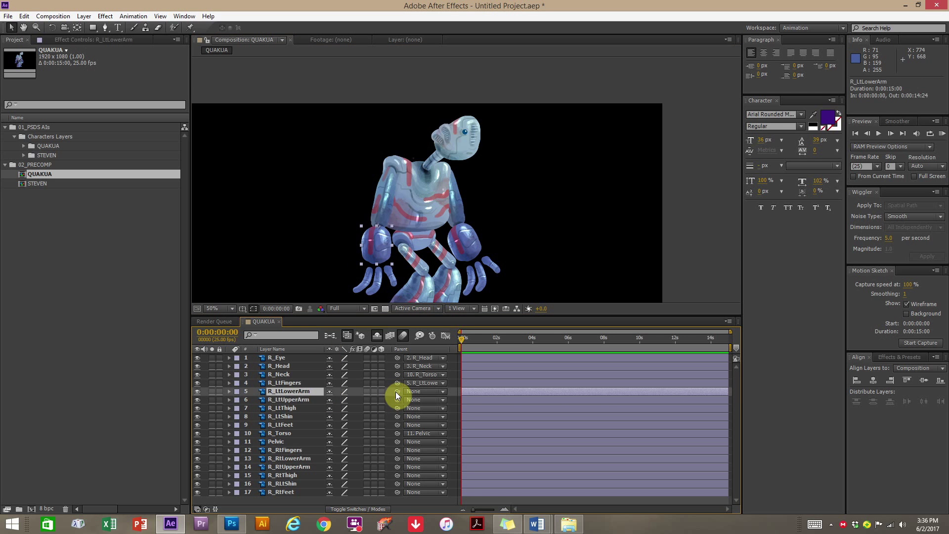
drag(397, 391, 298, 398)
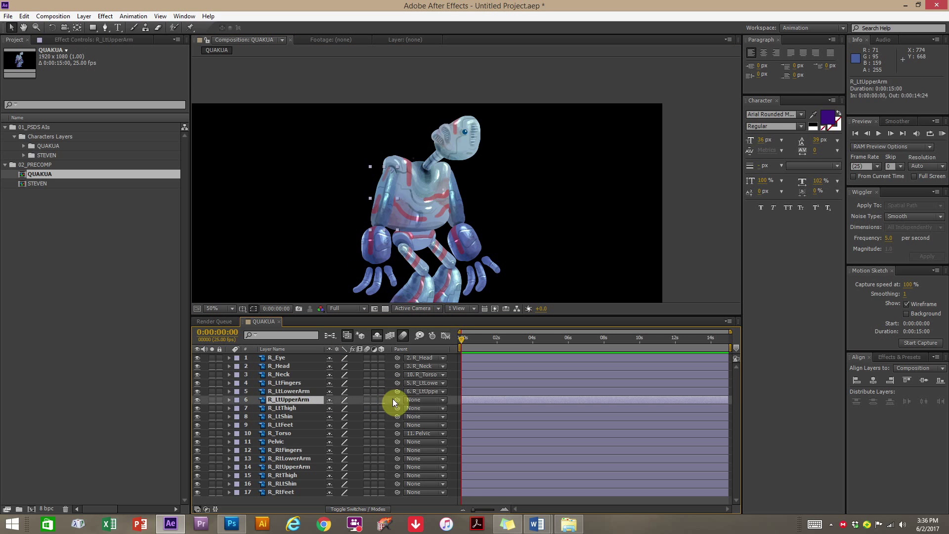
drag(398, 400, 300, 434)
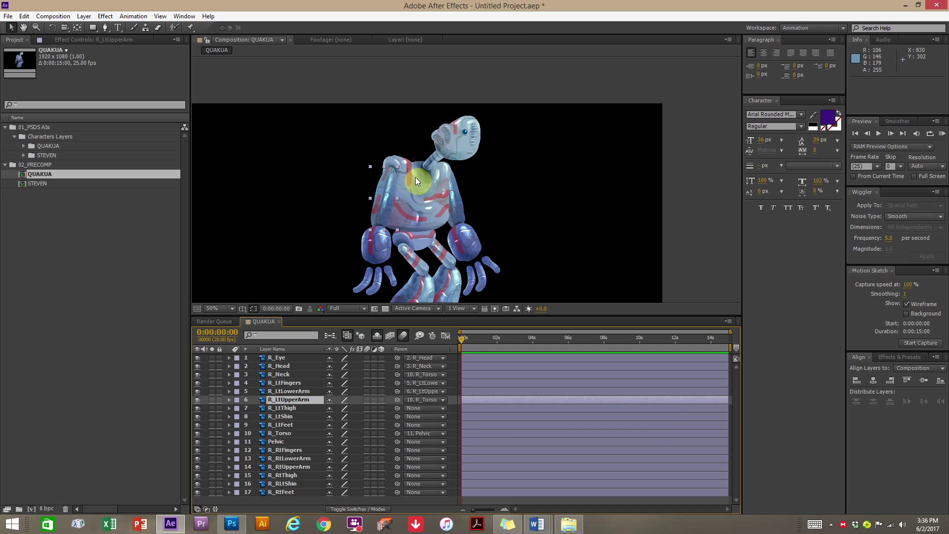
click(418, 209)
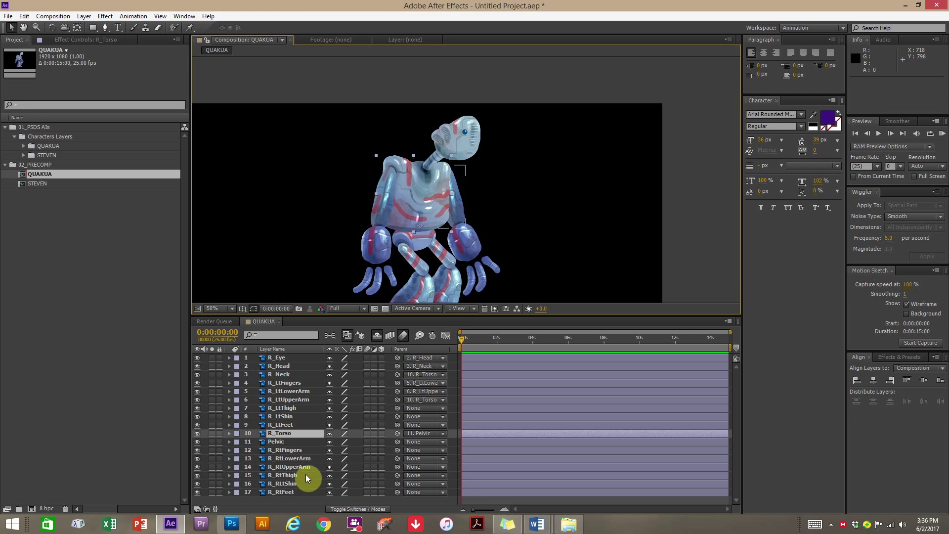
Parent the right arm chain: R_RtFingers to R_RtLowerArm, R_RtLowerArm to R_RtUpperArm, and R_RtUpperArm to R_Torso.
click(287, 450)
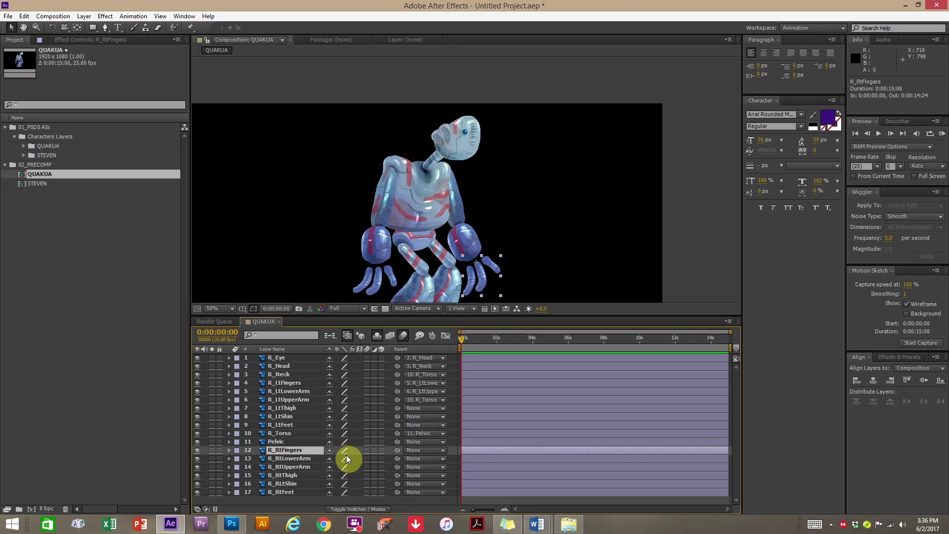
drag(397, 450, 296, 461)
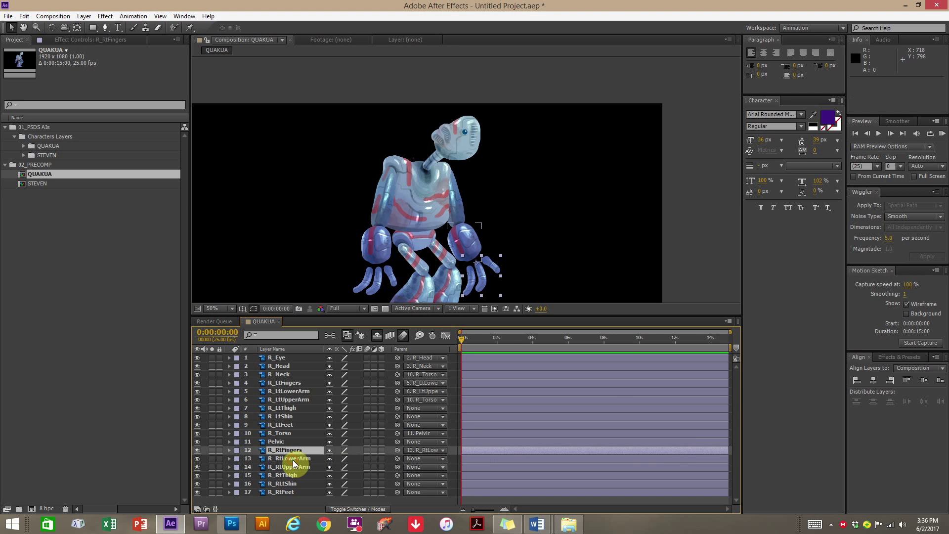
click(292, 460)
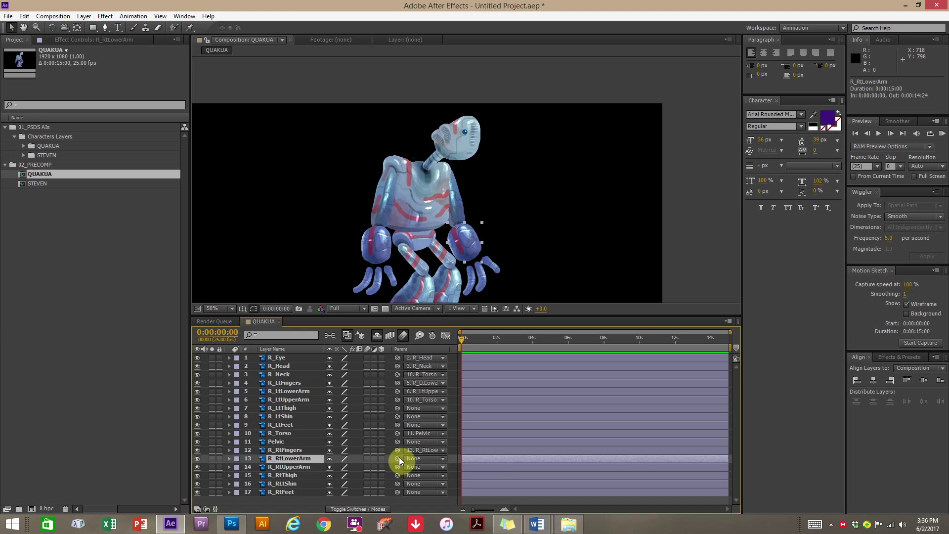
drag(399, 457, 295, 469)
click(295, 468)
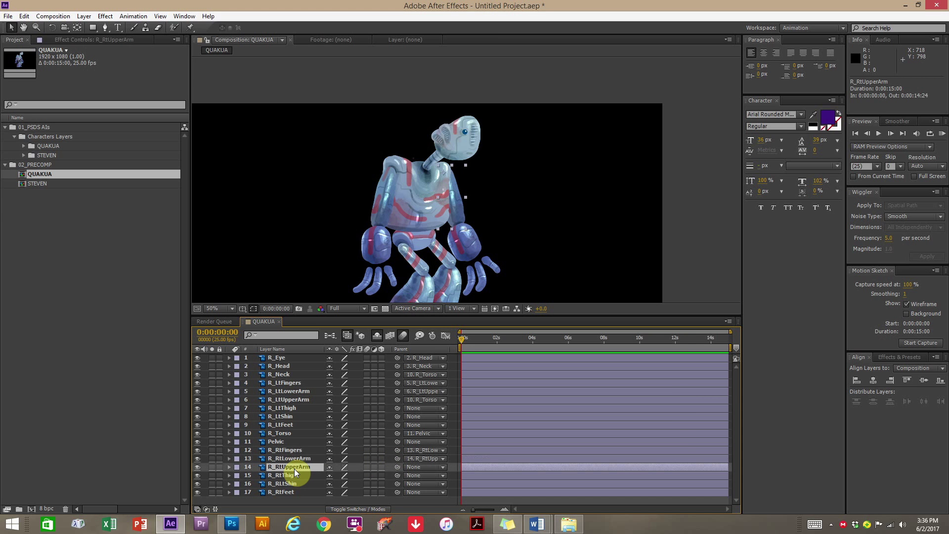
drag(396, 467, 283, 435)
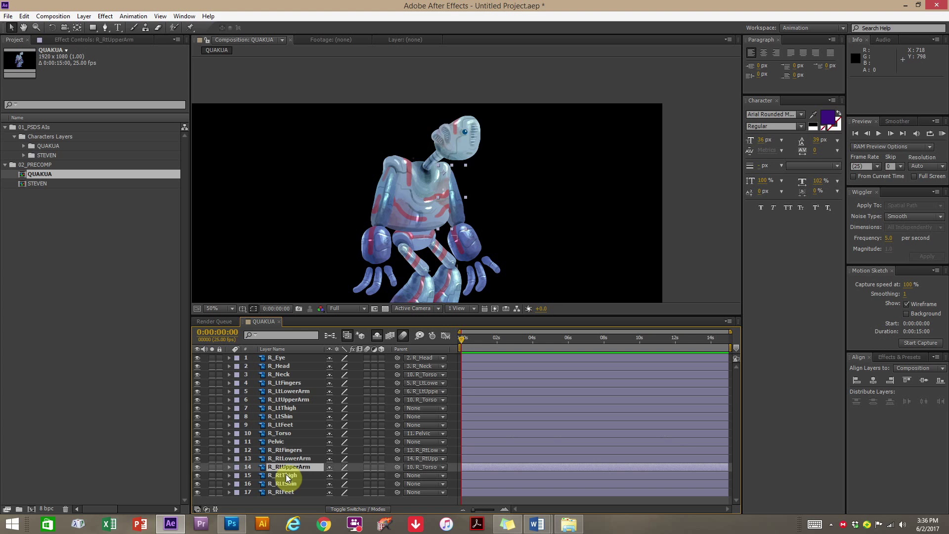
Parent the right leg chain: R_RtFeet to R_RLtShin, R_RLtShin to R_RtThigh, and R_RtThigh to Pelvic.
click(289, 493)
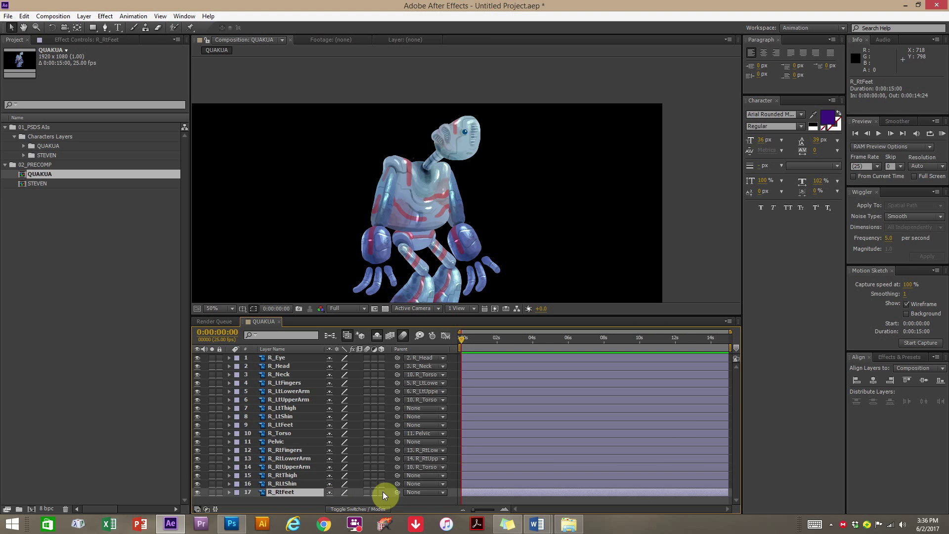
drag(400, 492, 285, 483)
click(285, 482)
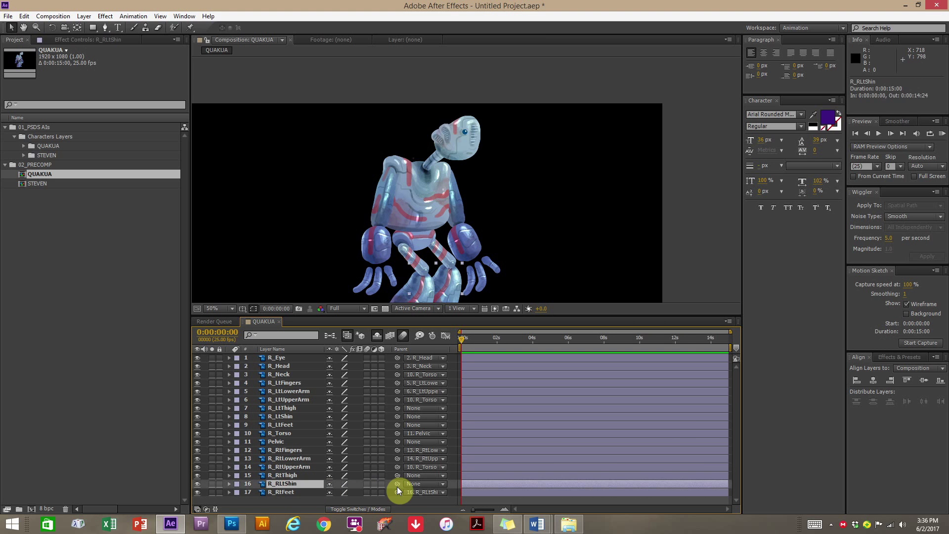
drag(399, 486, 287, 474)
click(287, 473)
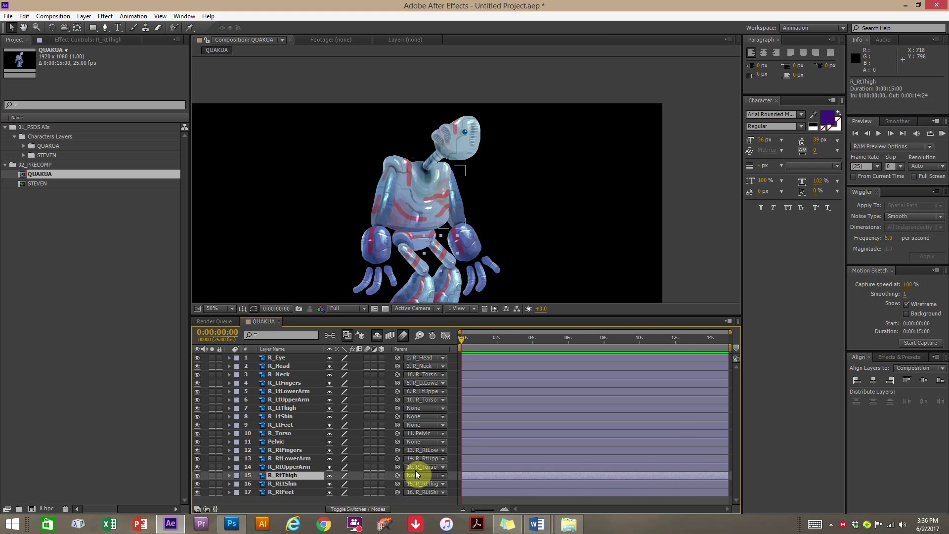
click(417, 475)
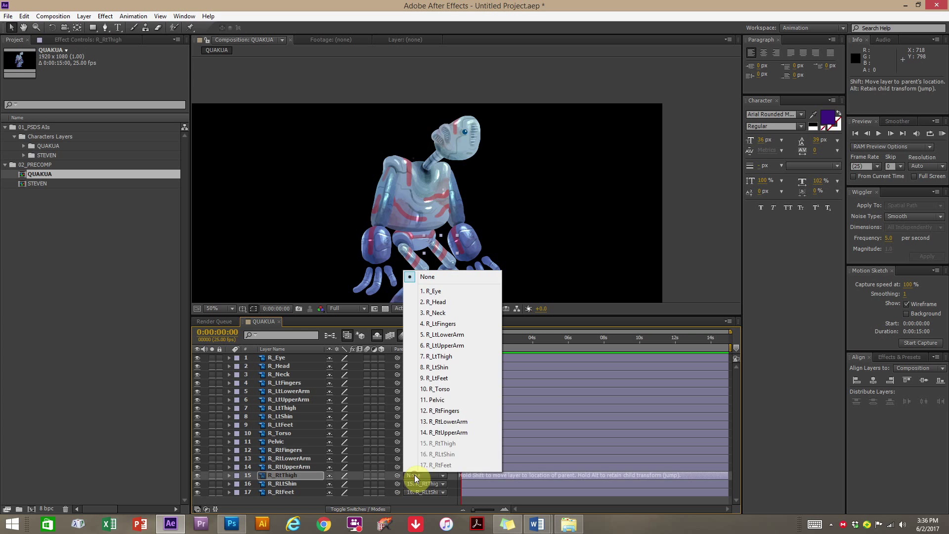
click(433, 400)
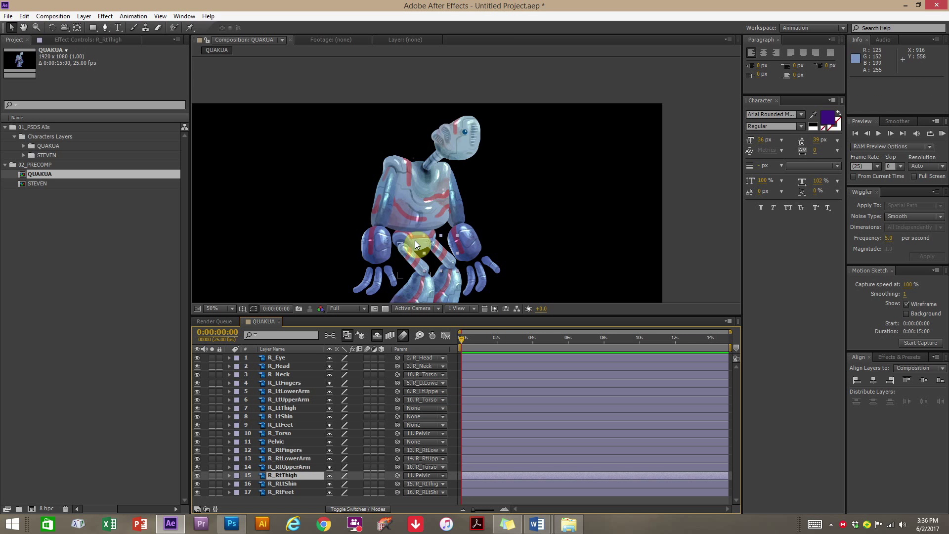
Parent the left leg chain: R_LtFeet to R_LtShin, R_LtShin to R_LtThigh, and R_LtThigh to Pelvic.
click(282, 425)
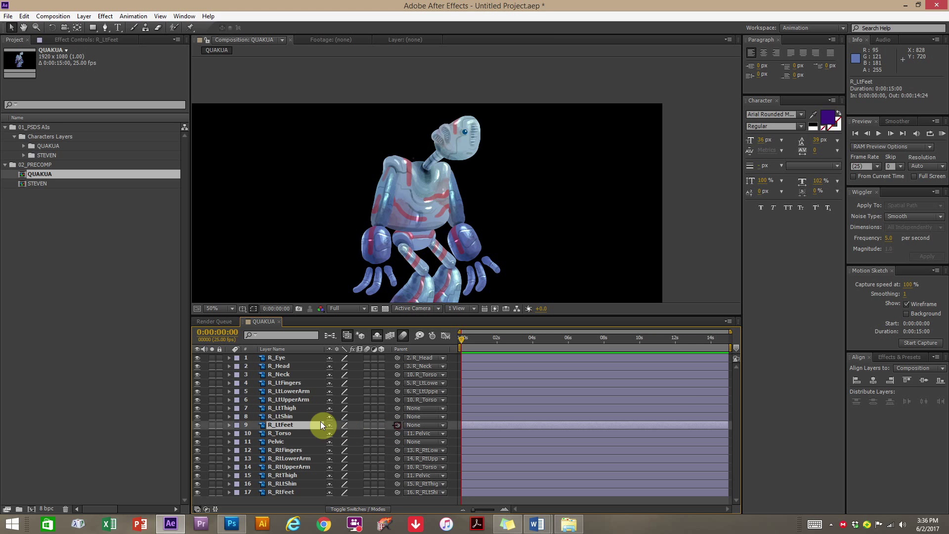
drag(320, 421, 295, 417)
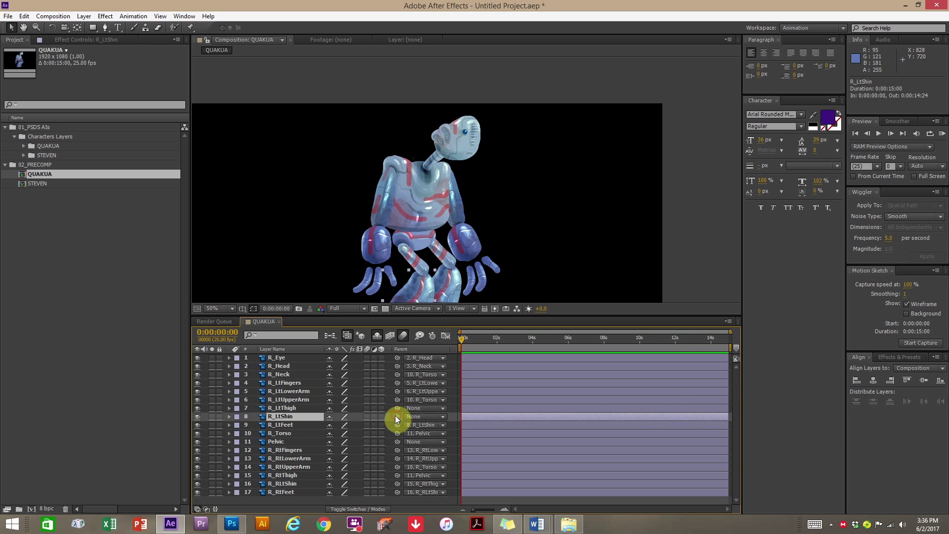
drag(395, 416, 290, 409)
click(290, 409)
click(410, 408)
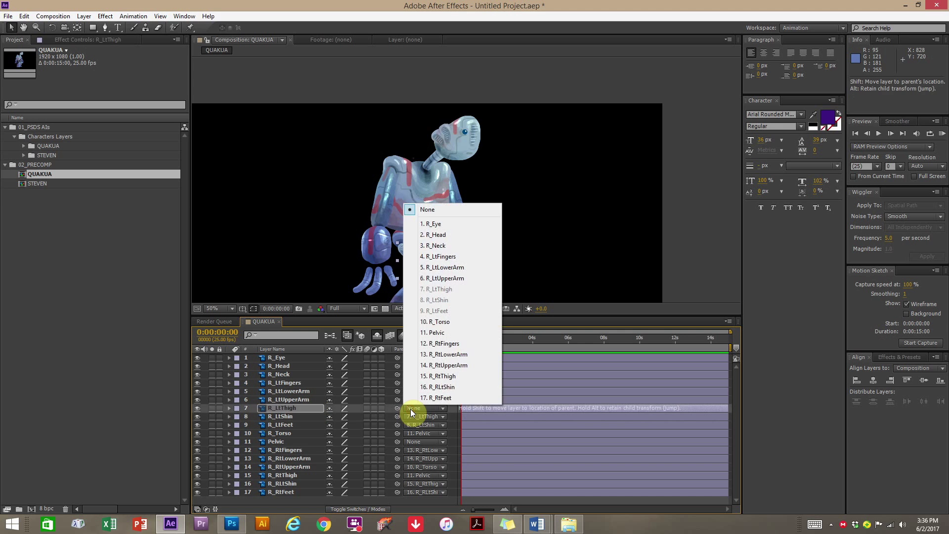
click(436, 333)
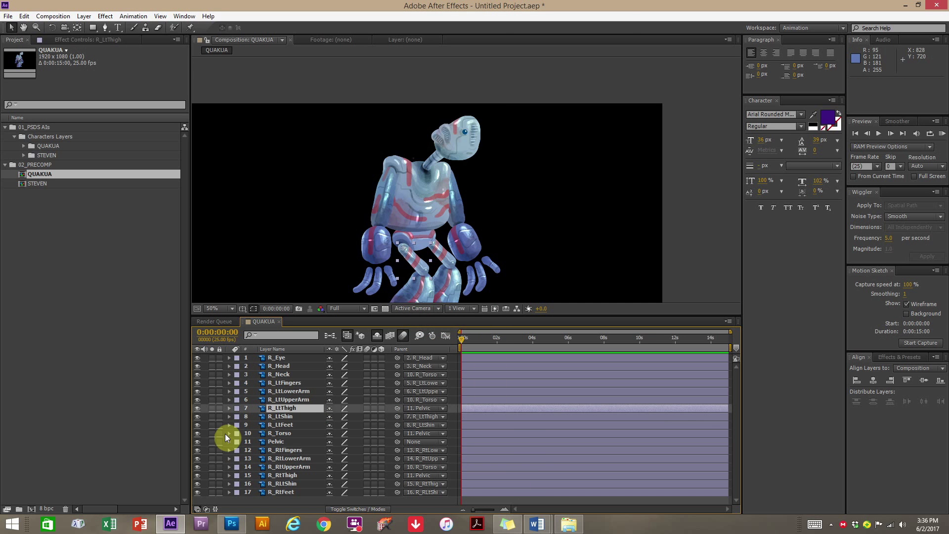
Test the parenting by moving the Pelvic layer and the R_Torso layer slightly in the composition.
click(277, 442)
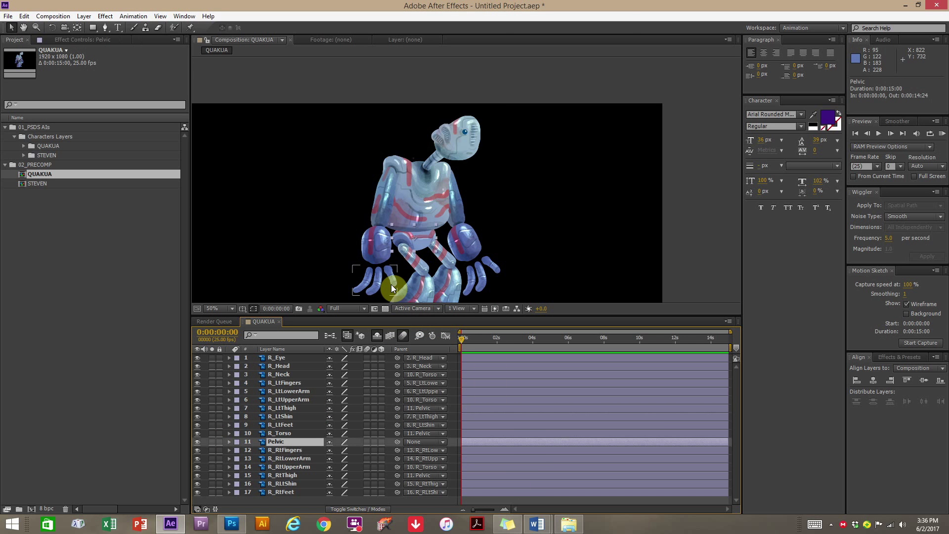
key(space)
drag(433, 252, 415, 216)
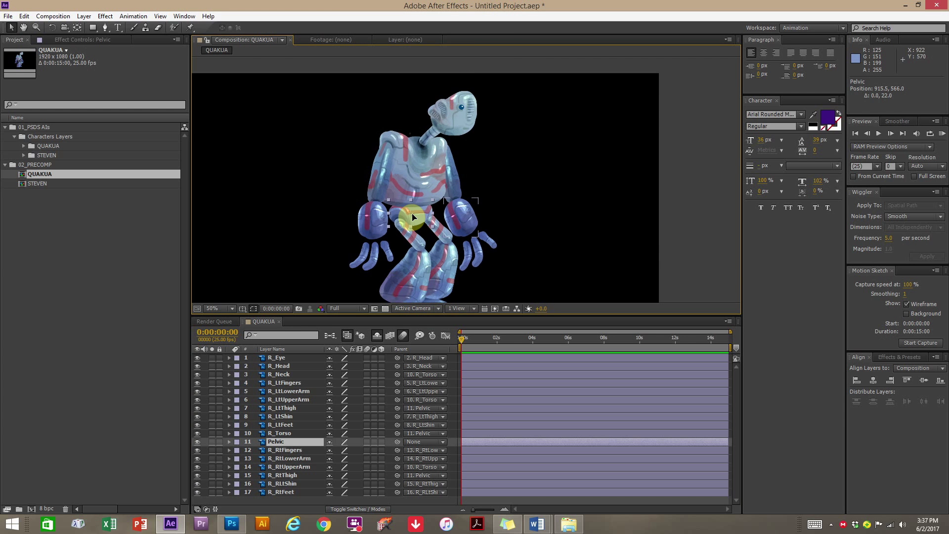
click(416, 162)
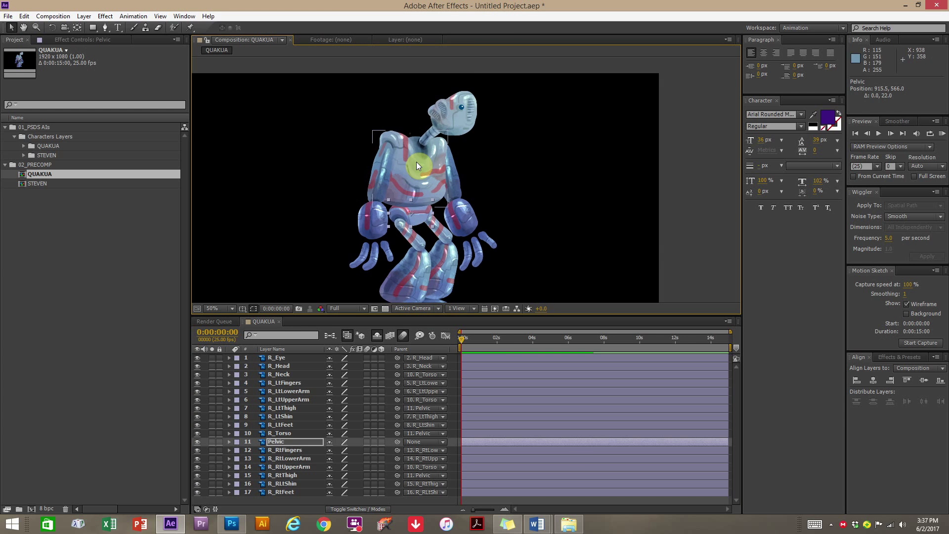
mouse_move(414, 179)
mouse_down()
mouse_move(409, 157)
mouse_move(412, 176)
mouse_move(404, 179)
mouse_move(416, 180)
mouse_up()
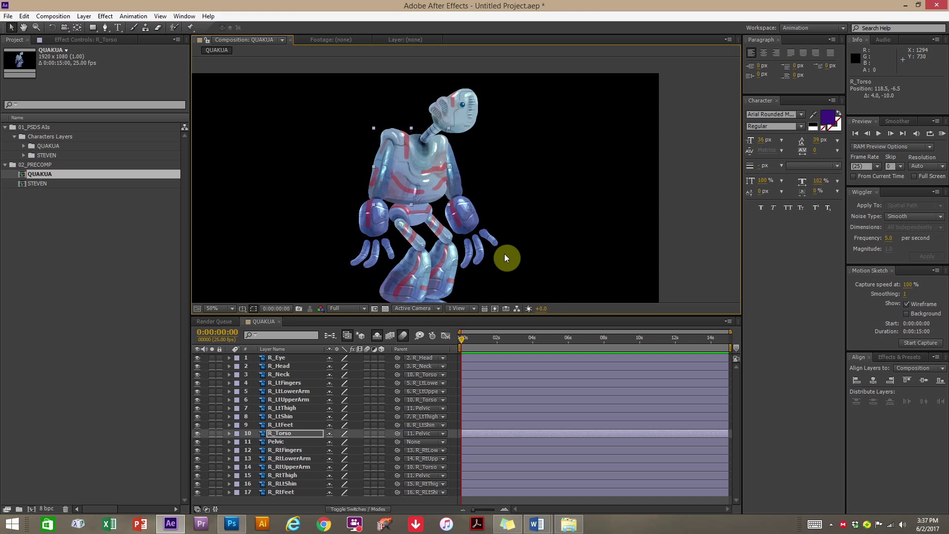
Open the Duik.jsx script window and dock it in the same group as the Character panel.
click(159, 17)
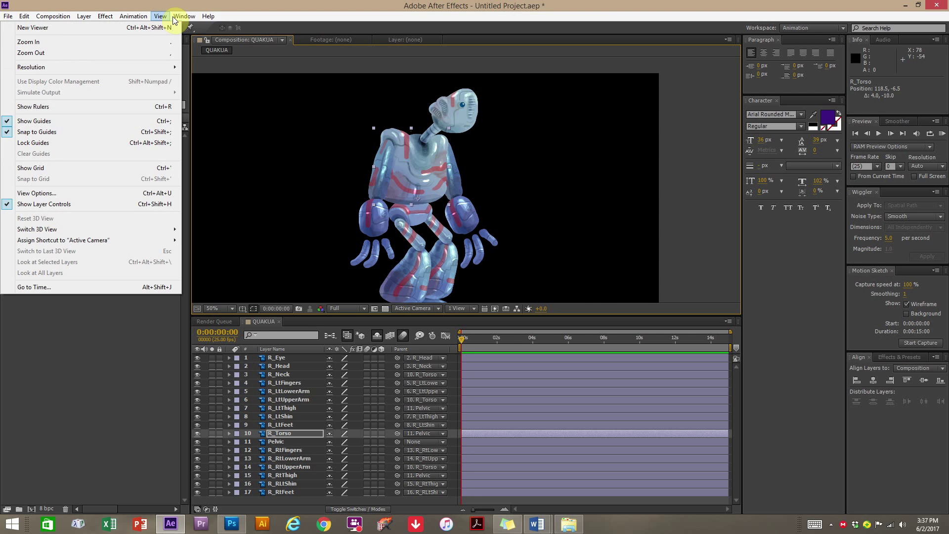
mouse_move(177, 19)
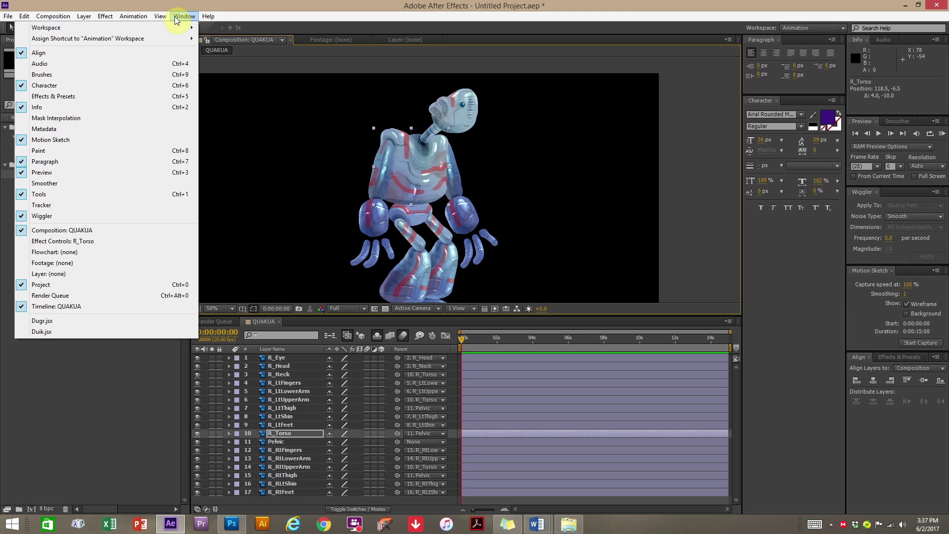
click(40, 332)
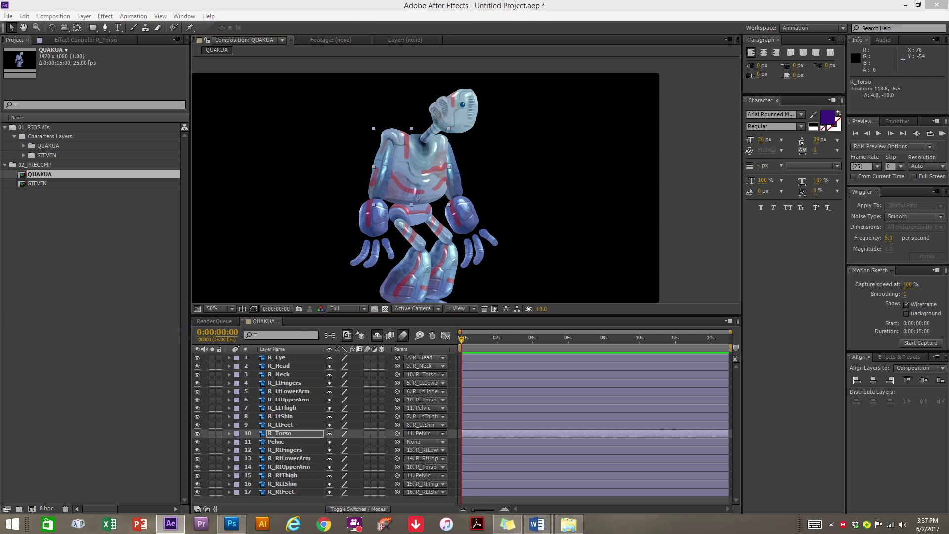
drag(904, 46, 89, 211)
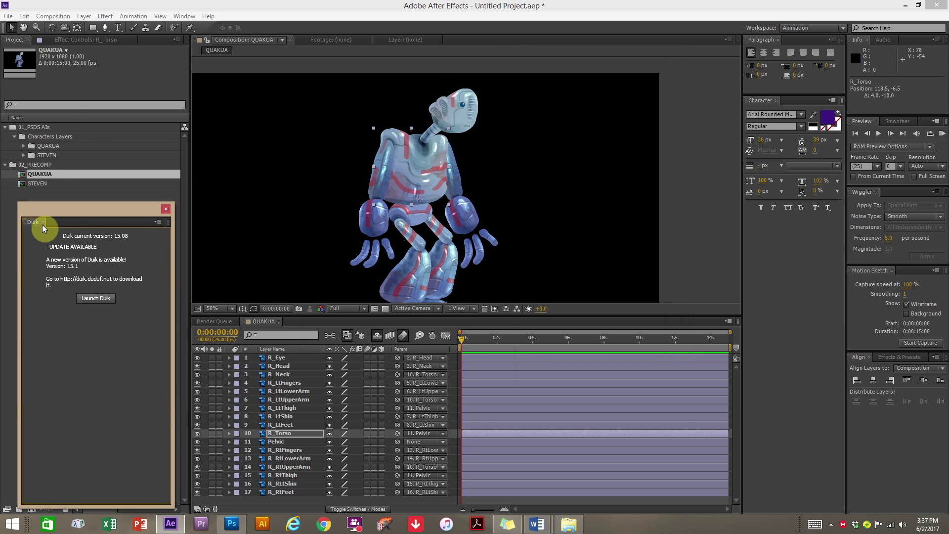
drag(33, 221, 778, 103)
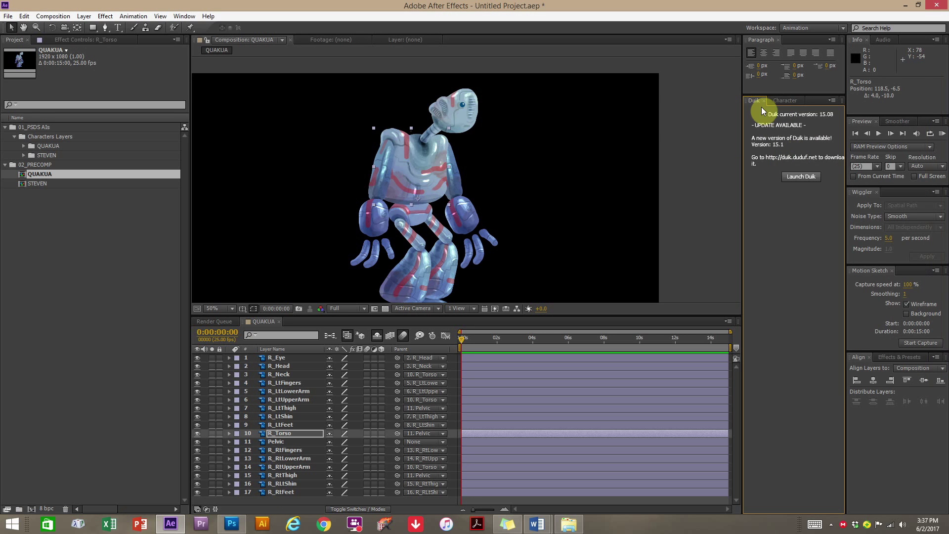
Launch Duik to show its Rigging tools, and narrow the Project panel to give the composition and timeline more room.
click(788, 101)
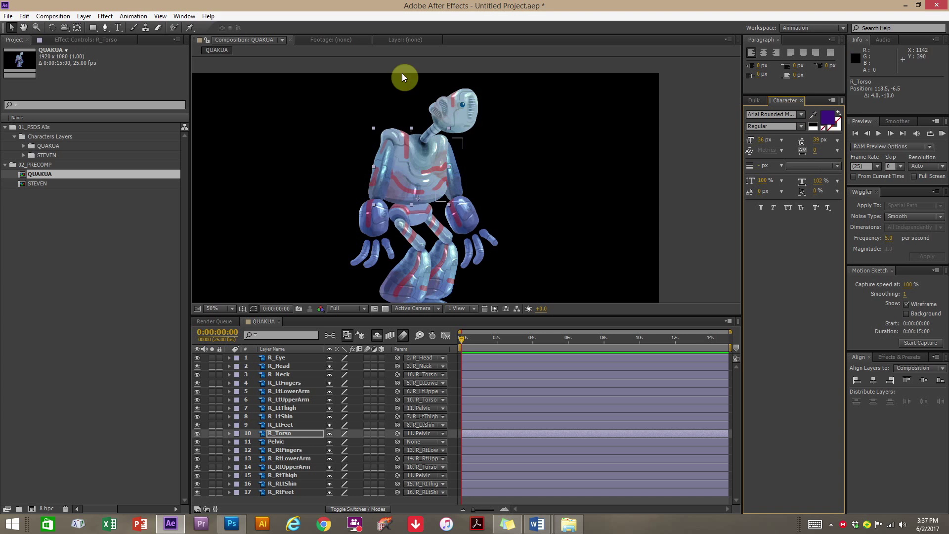
click(754, 100)
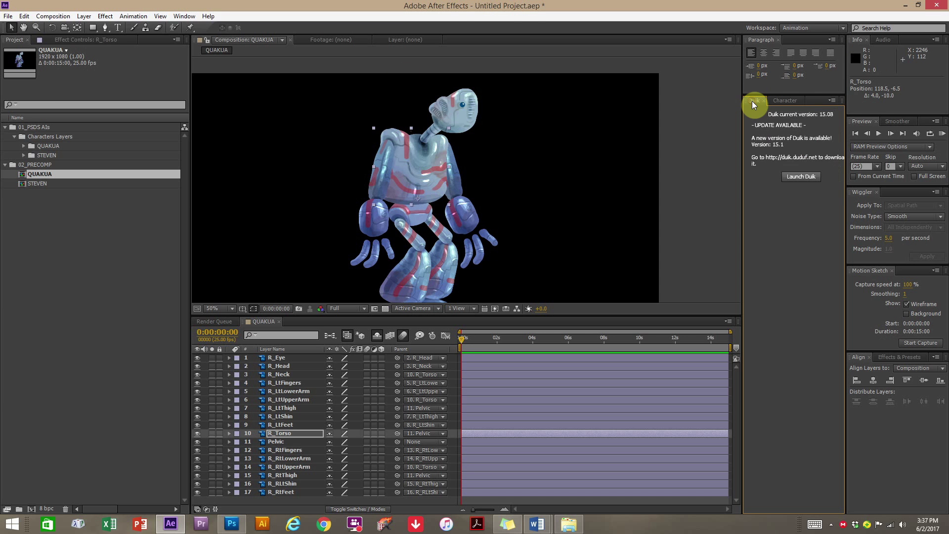
click(798, 177)
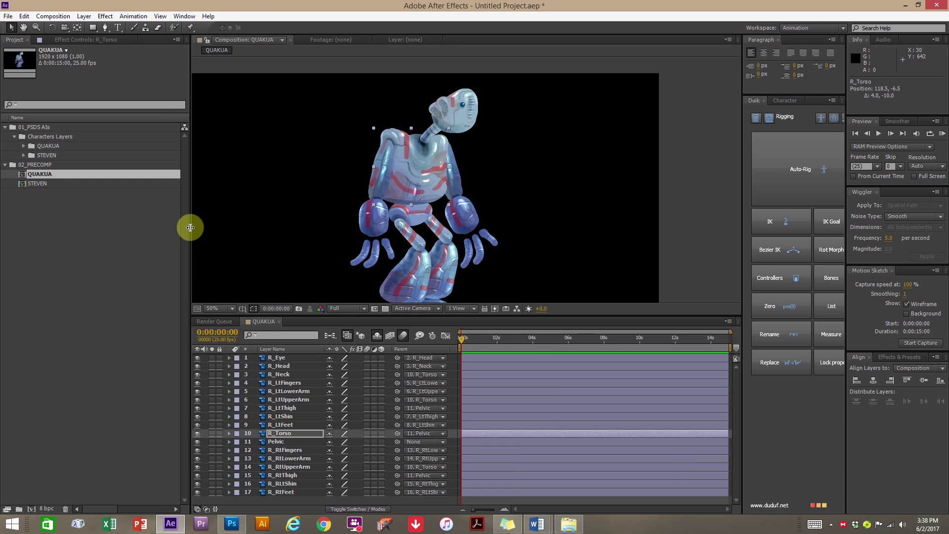
drag(190, 227, 103, 230)
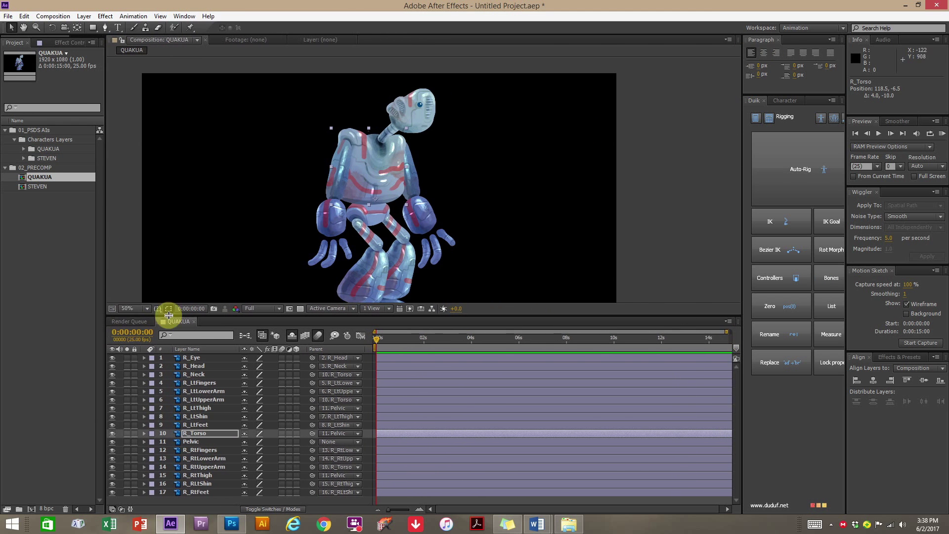
Resize the workspace panels to give the project list and timeline more room and show the full Duik rigging panel.
mouse_move(108, 263)
mouse_down()
mouse_move(121, 252)
mouse_move(100, 256)
mouse_move(112, 254)
mouse_up()
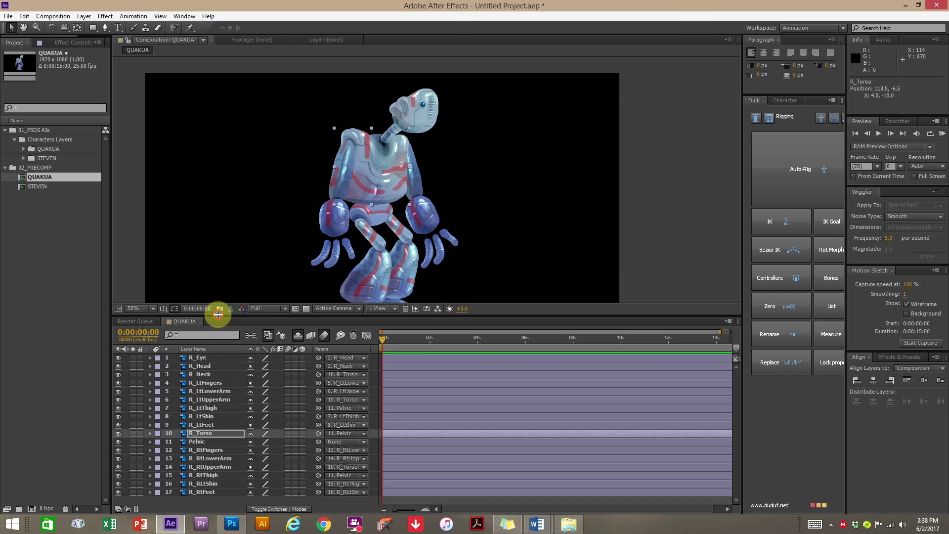
mouse_move(218, 315)
mouse_down()
mouse_move(216, 271)
mouse_move(216, 320)
mouse_move(216, 307)
mouse_up()
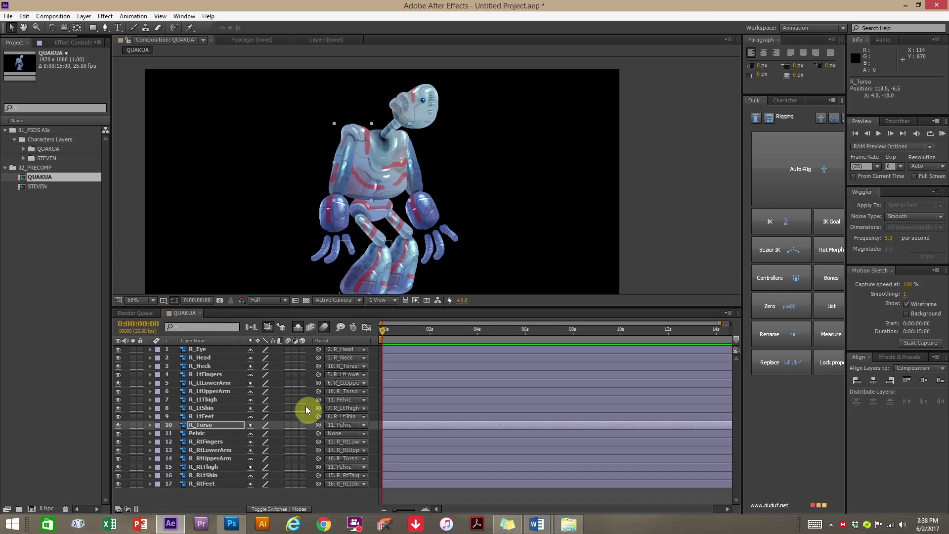
drag(743, 188, 707, 189)
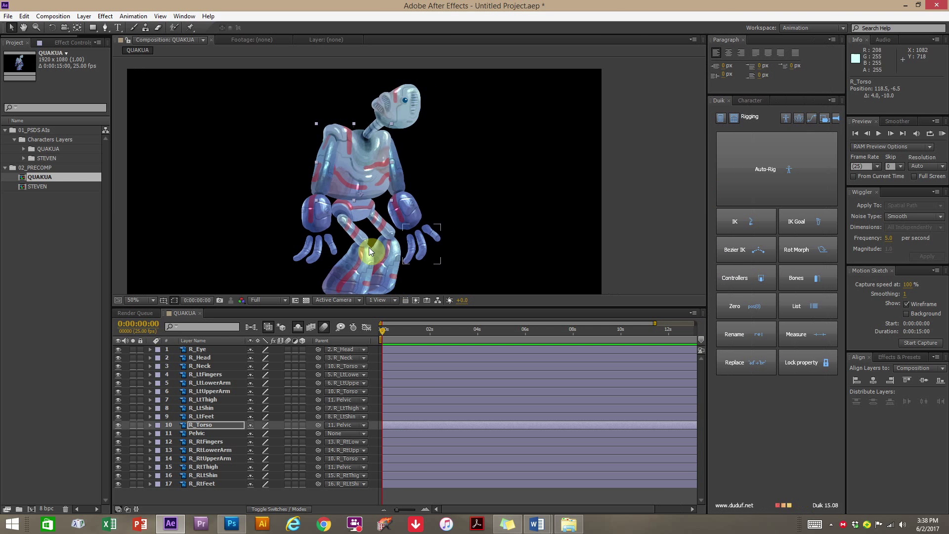
Create a small green Duik controller for the R_LtFingers layer.
key(space)
mouse_move(424, 246)
mouse_down()
mouse_move(438, 208)
mouse_move(425, 237)
mouse_move(432, 295)
mouse_move(430, 237)
mouse_up()
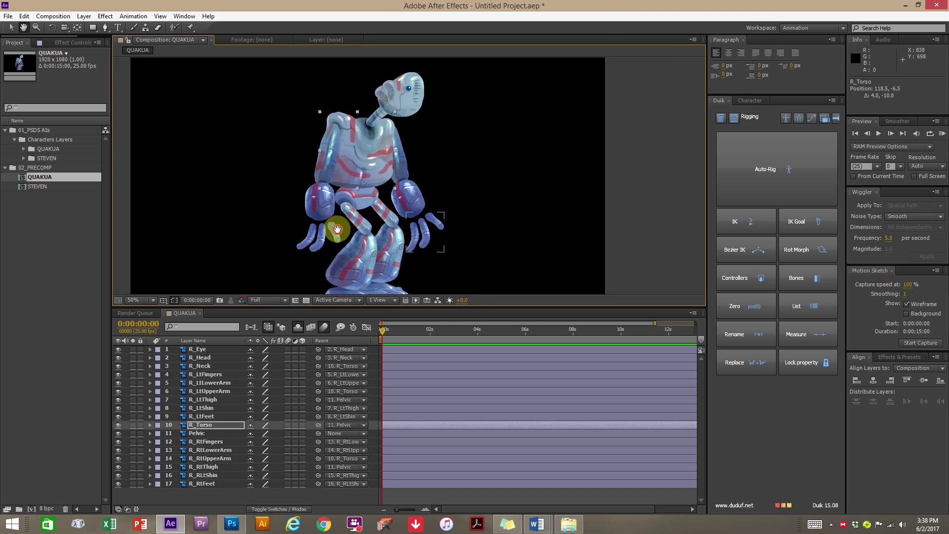
drag(341, 229, 398, 232)
click(383, 243)
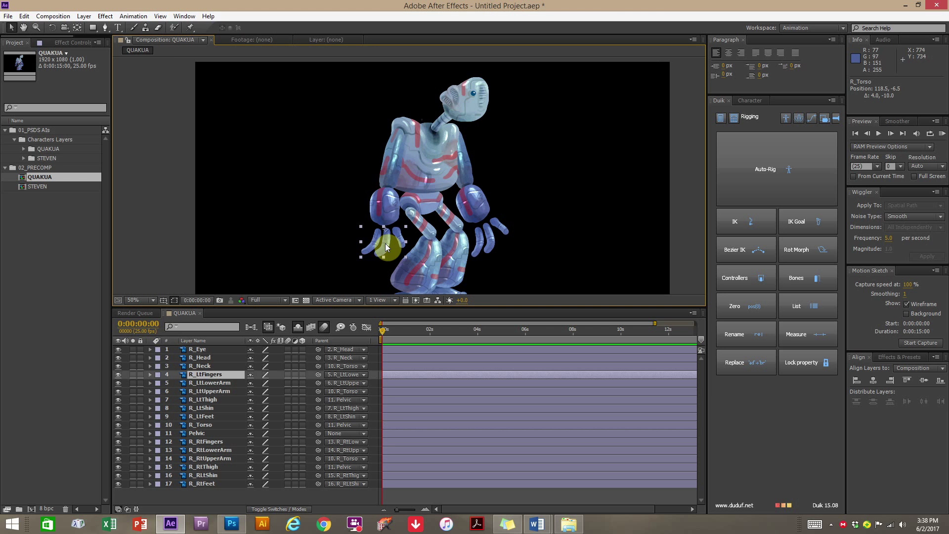
click(208, 383)
click(211, 392)
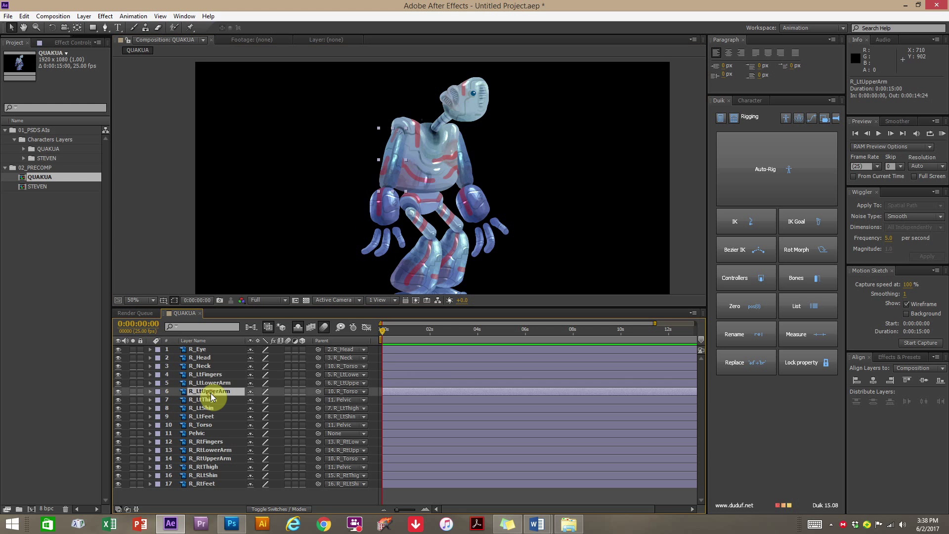
click(211, 375)
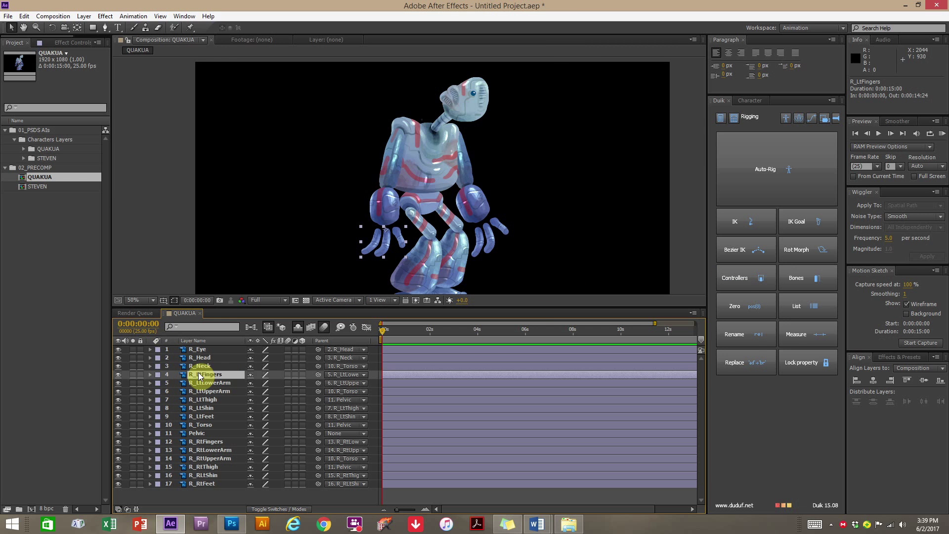
click(737, 279)
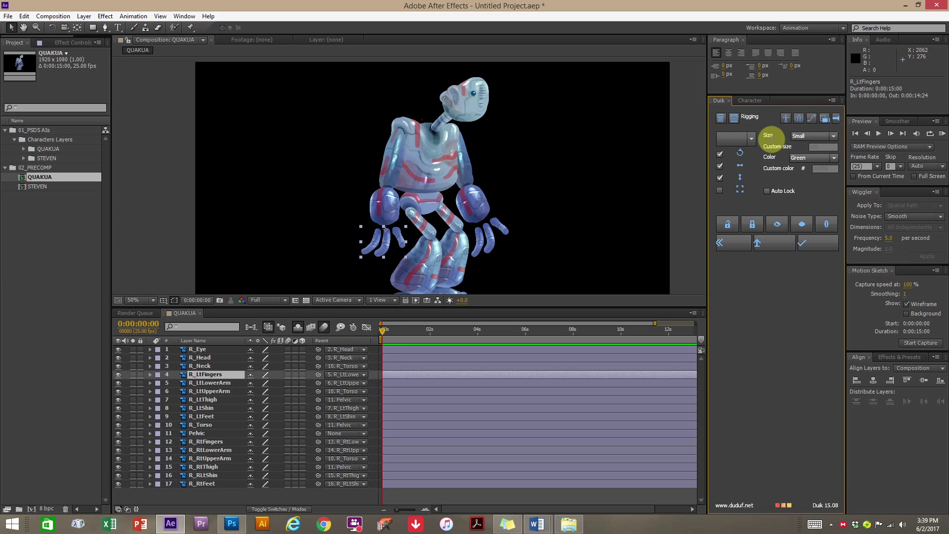
click(800, 136)
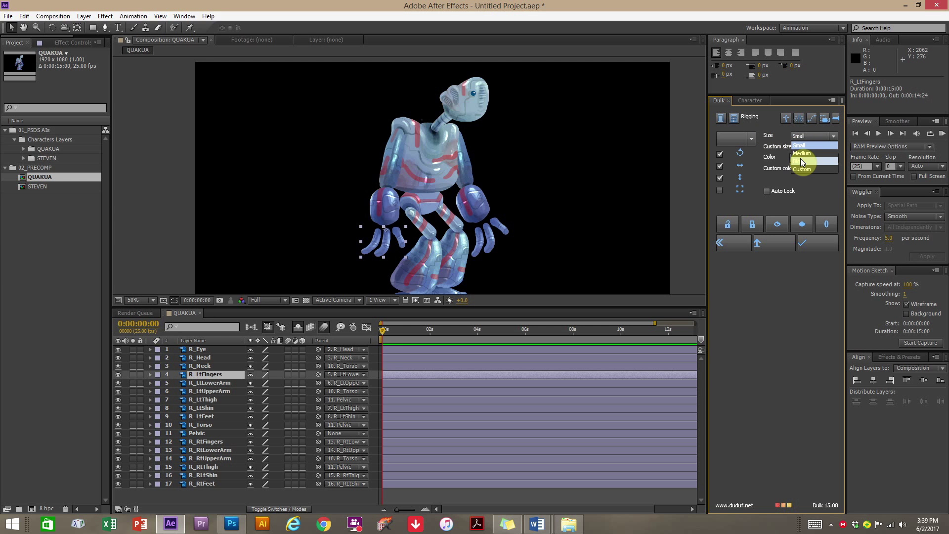
click(801, 147)
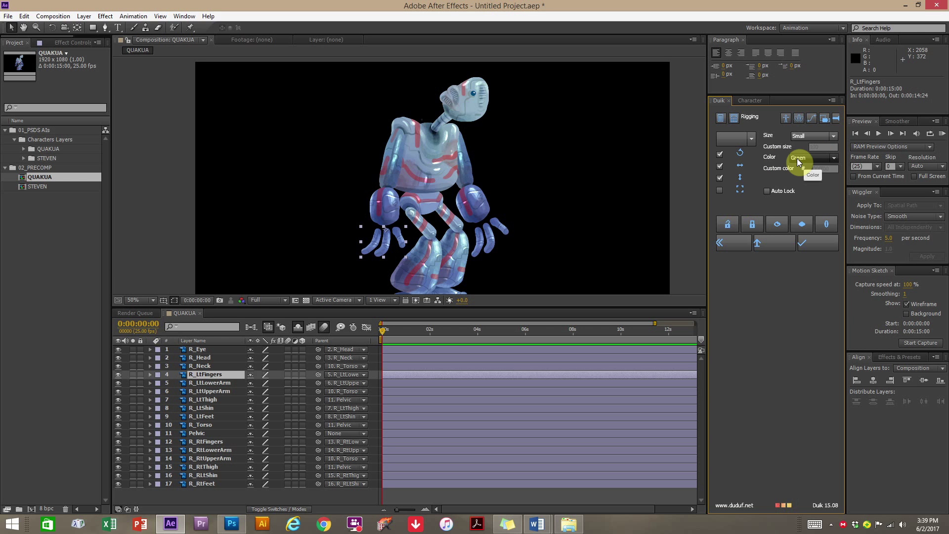
click(823, 246)
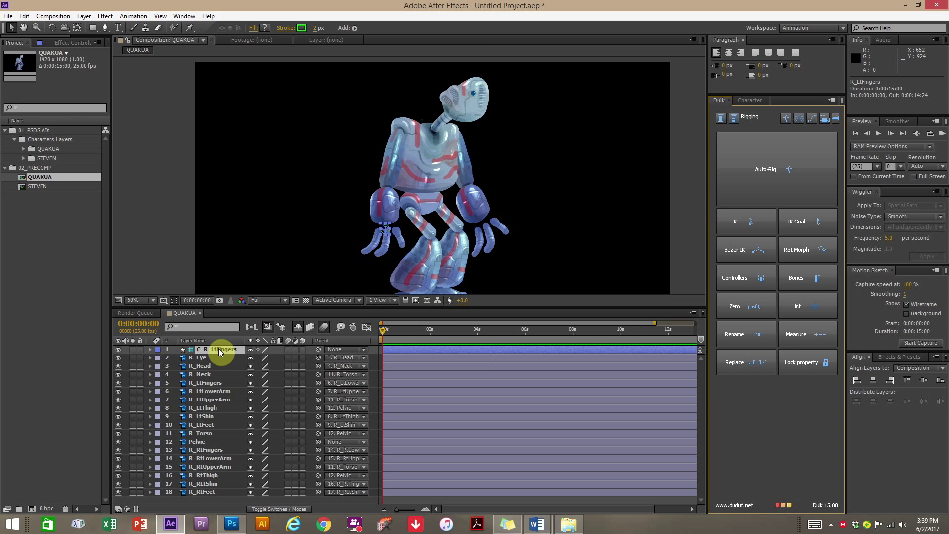
Move the C_R_LtFingers controller layer directly above R_LtFingers in the layer stack.
key(Return)
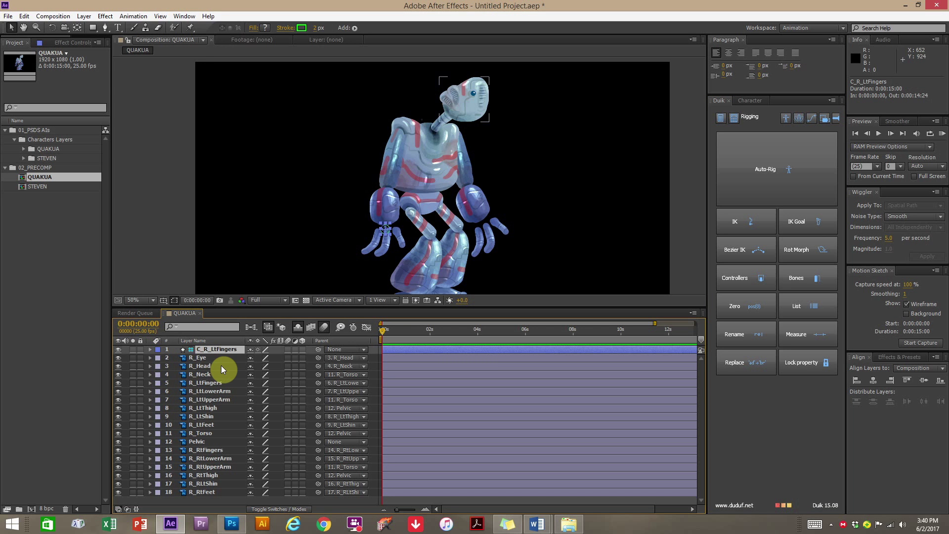
drag(223, 349, 220, 380)
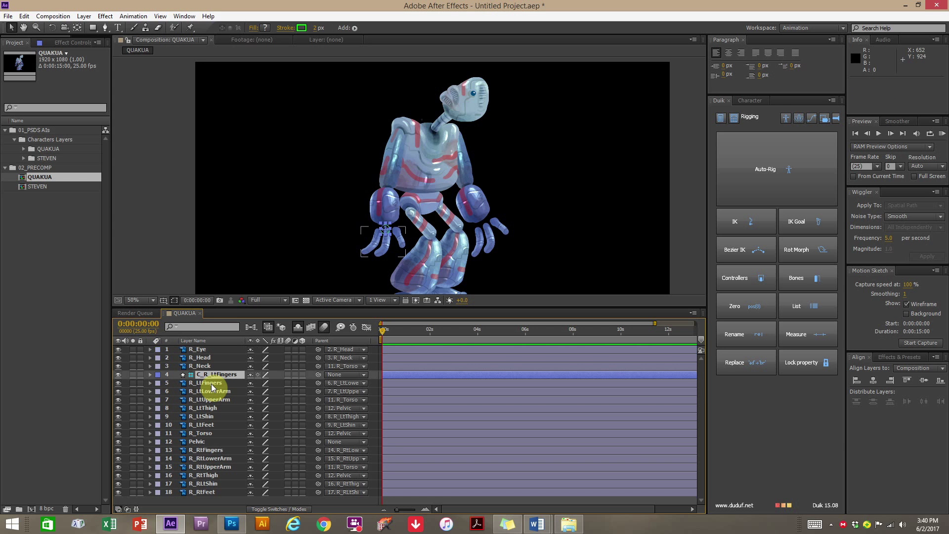
click(218, 374)
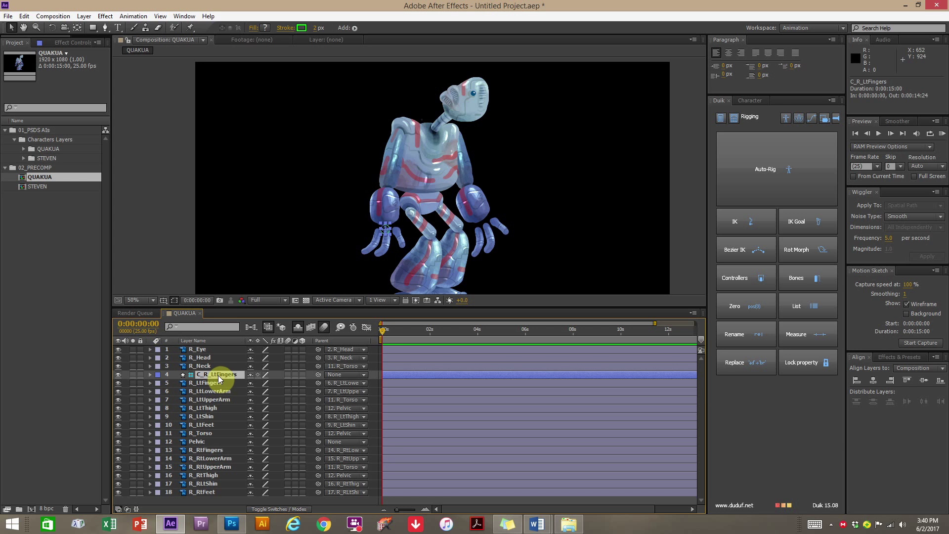
Create a 2-Layer IK & Goal rig from C_R_LtFingers, R_LtFingers, R_LtLowerArm and R_LtUpperArm.
shift+click(217, 402)
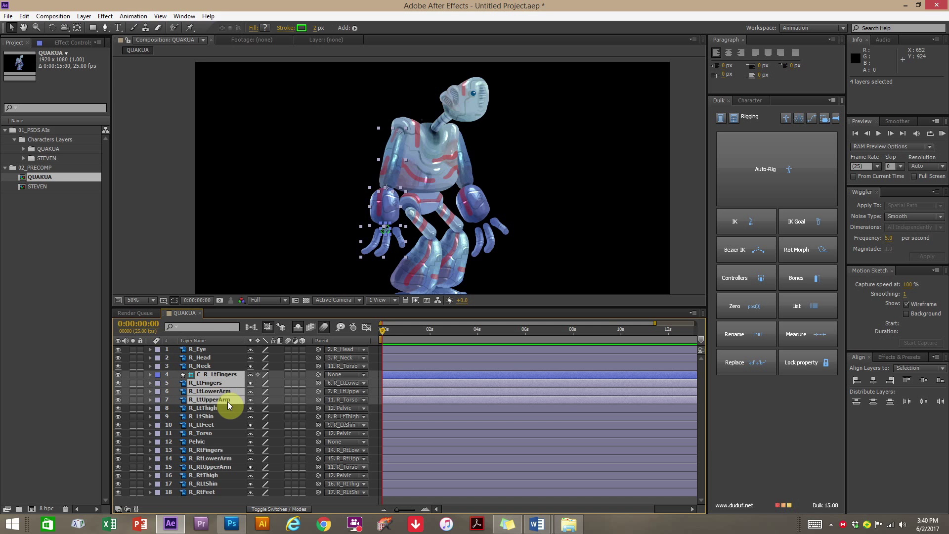
click(206, 367)
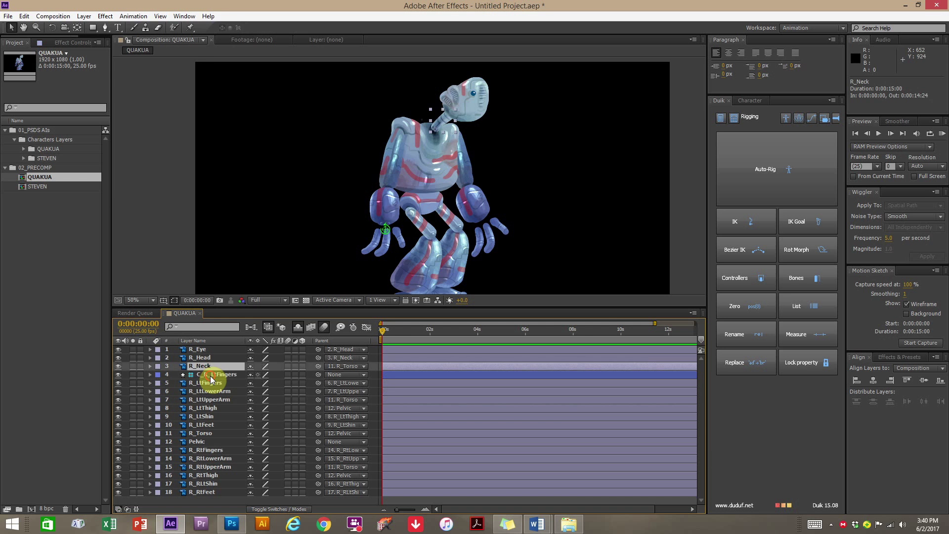
click(211, 375)
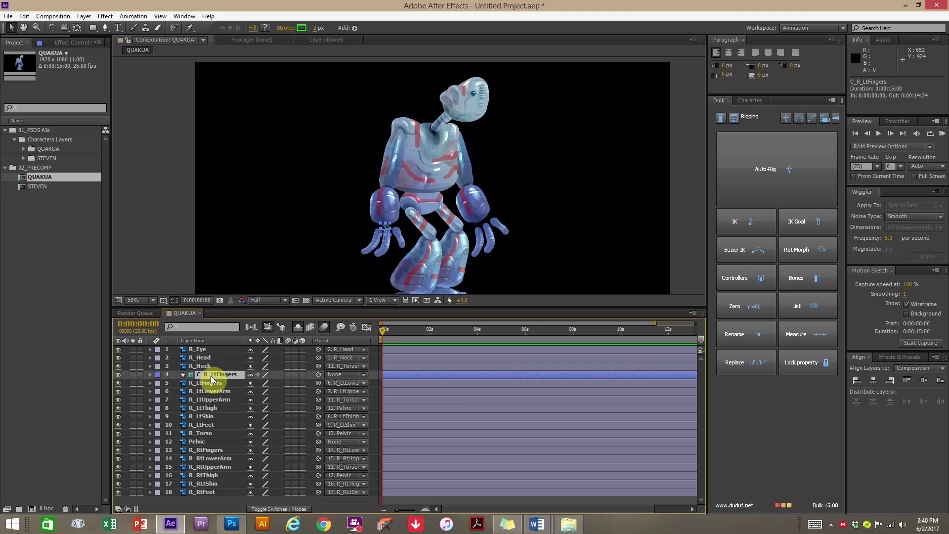
shift+click(212, 399)
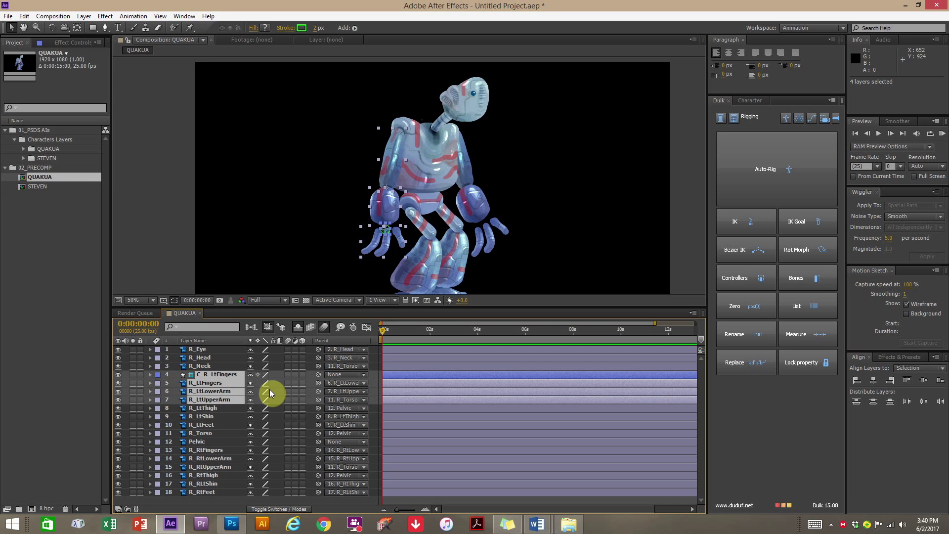
click(740, 226)
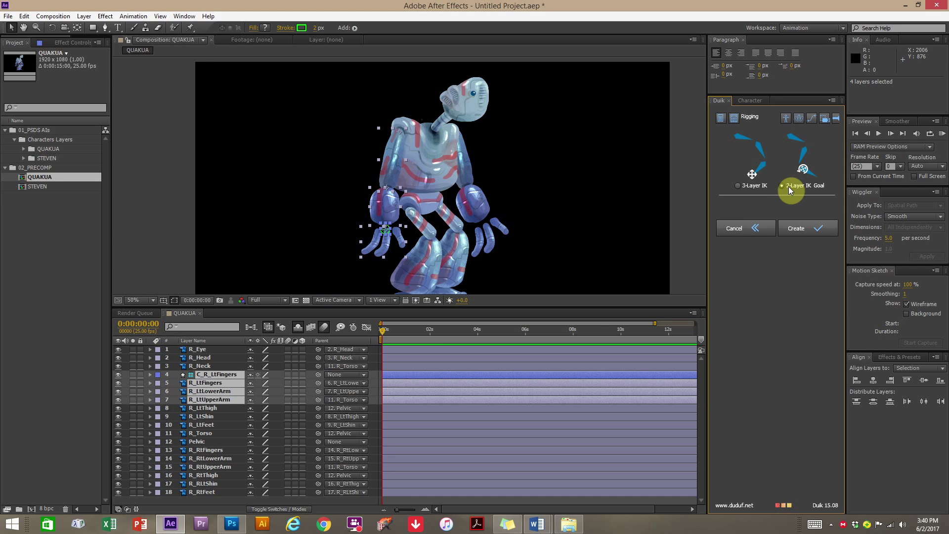
click(805, 227)
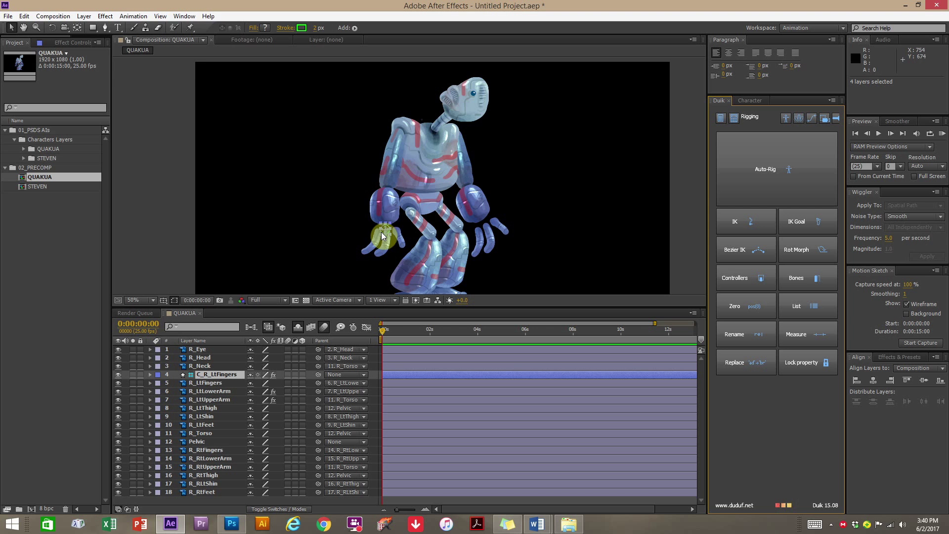
Test the arm rig by moving the C_R_LtFingers controller to about 807.5, 645.5 in the composition.
drag(382, 233, 385, 233)
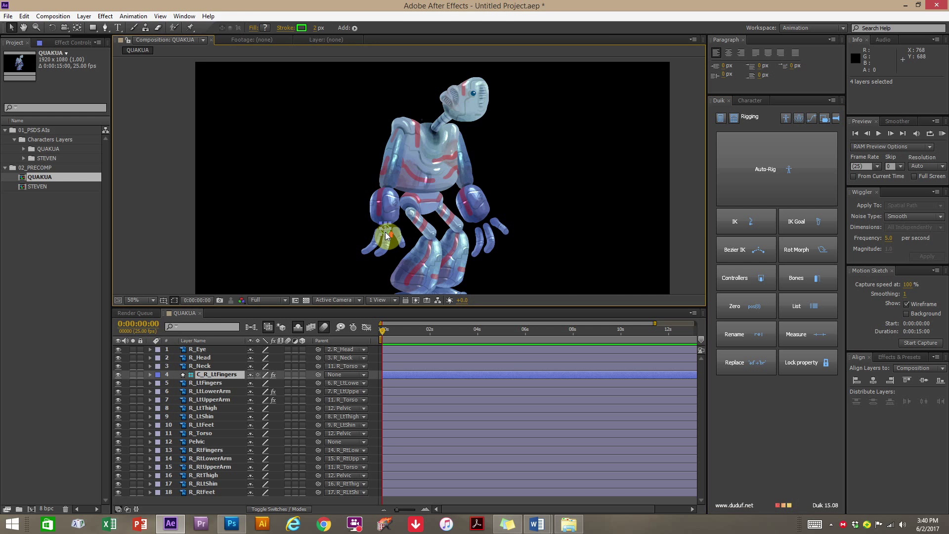
scroll(385, 233, up, 2)
key(h)
drag(360, 276, 412, 206)
scroll(382, 235, up, 1)
key(space)
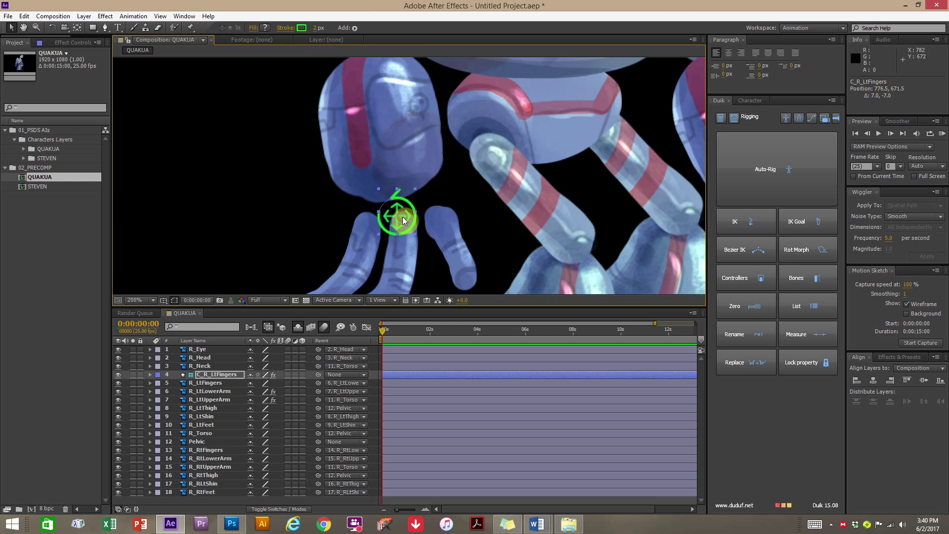
scroll(402, 217, down, 1)
mouse_move(403, 215)
mouse_down()
mouse_move(417, 160)
mouse_move(410, 191)
mouse_move(360, 206)
mouse_move(414, 180)
mouse_move(411, 173)
mouse_move(396, 194)
mouse_move(400, 153)
mouse_move(436, 183)
mouse_move(386, 170)
mouse_move(409, 165)
mouse_move(393, 182)
mouse_move(396, 200)
mouse_move(399, 181)
mouse_move(386, 195)
mouse_move(372, 178)
mouse_move(417, 196)
mouse_move(449, 165)
mouse_move(403, 193)
mouse_move(379, 179)
mouse_move(416, 180)
mouse_move(387, 206)
mouse_move(376, 186)
mouse_move(404, 200)
mouse_up()
scroll(394, 183, down, 2)
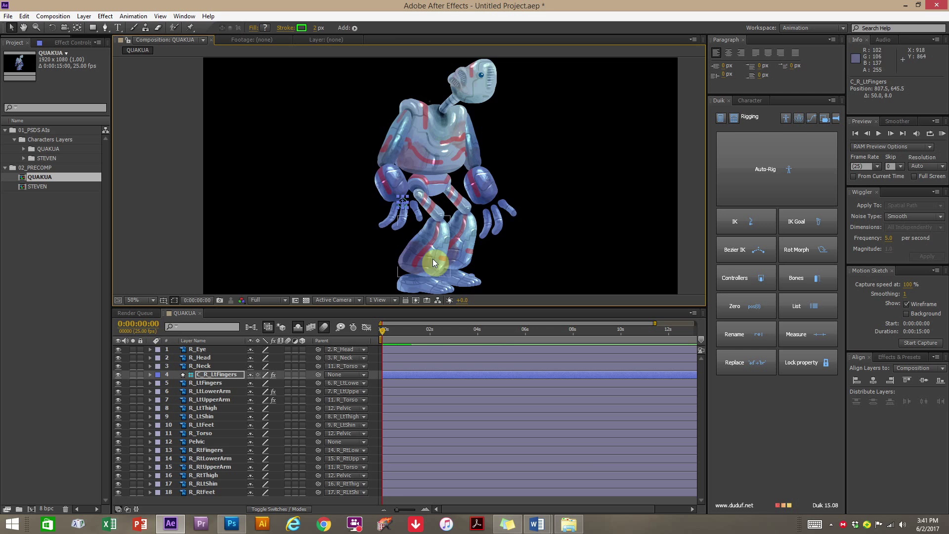
Create a small blue Duik controller for the R_LtFeet layer.
key(h)
mouse_move(439, 282)
mouse_down()
mouse_move(435, 219)
mouse_move(430, 268)
mouse_up()
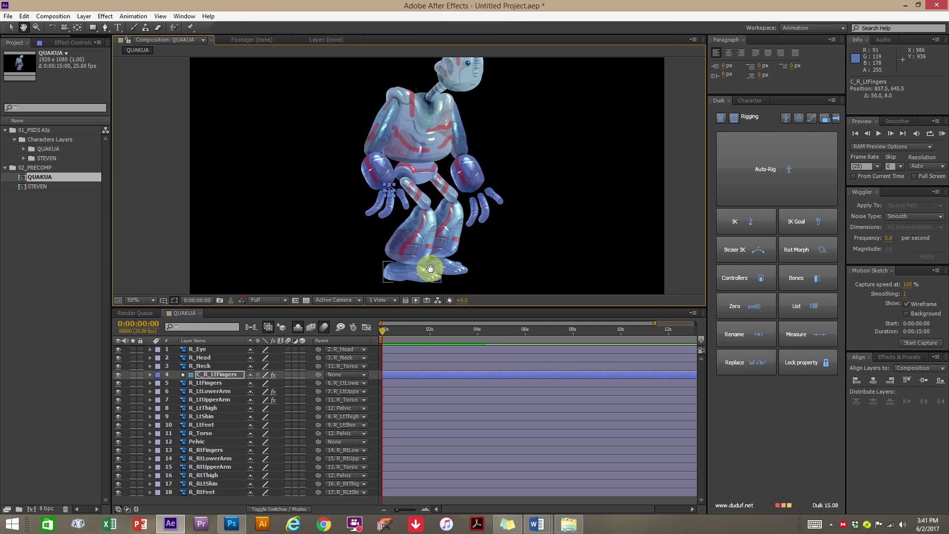
key(v)
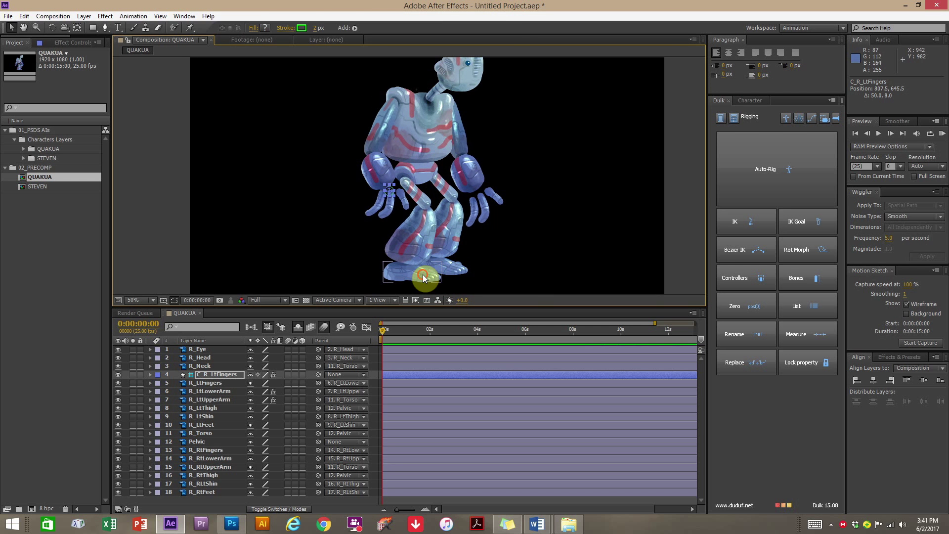
click(423, 274)
click(205, 424)
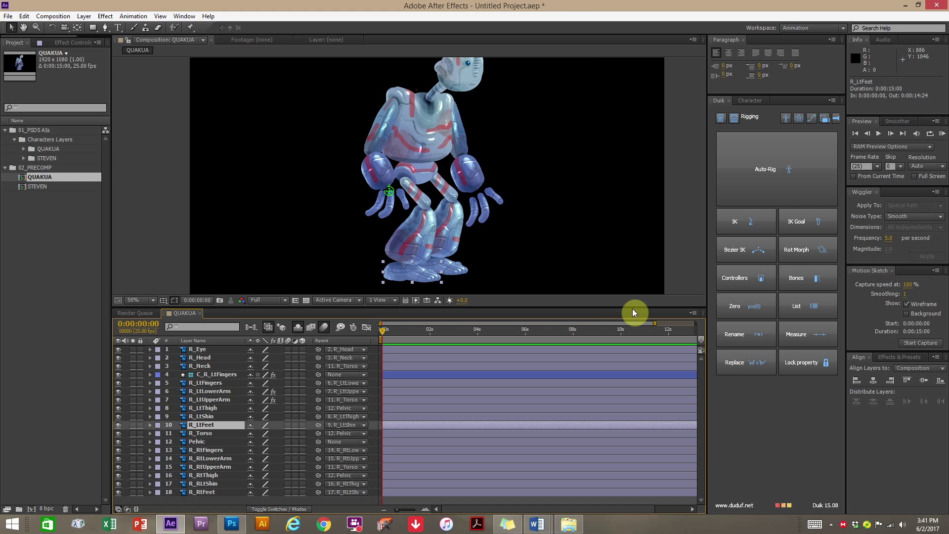
click(760, 281)
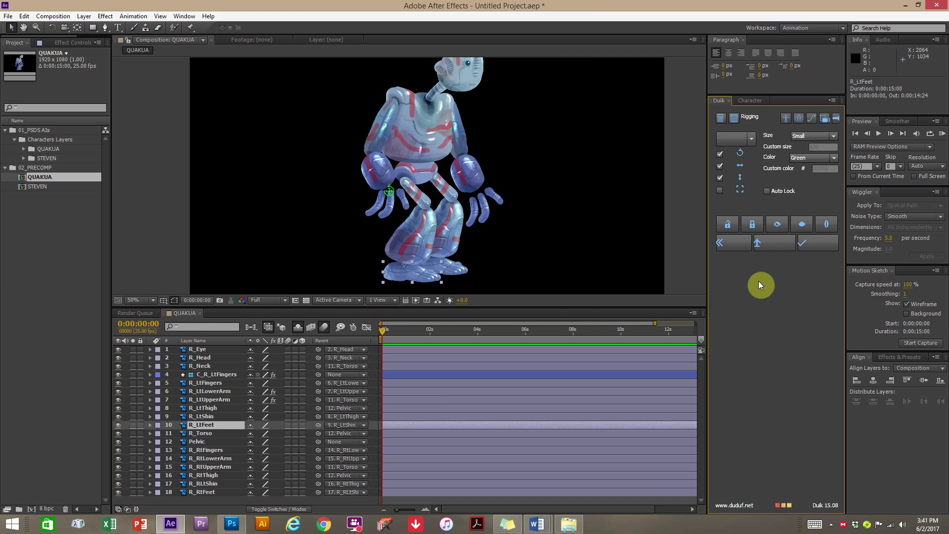
click(801, 158)
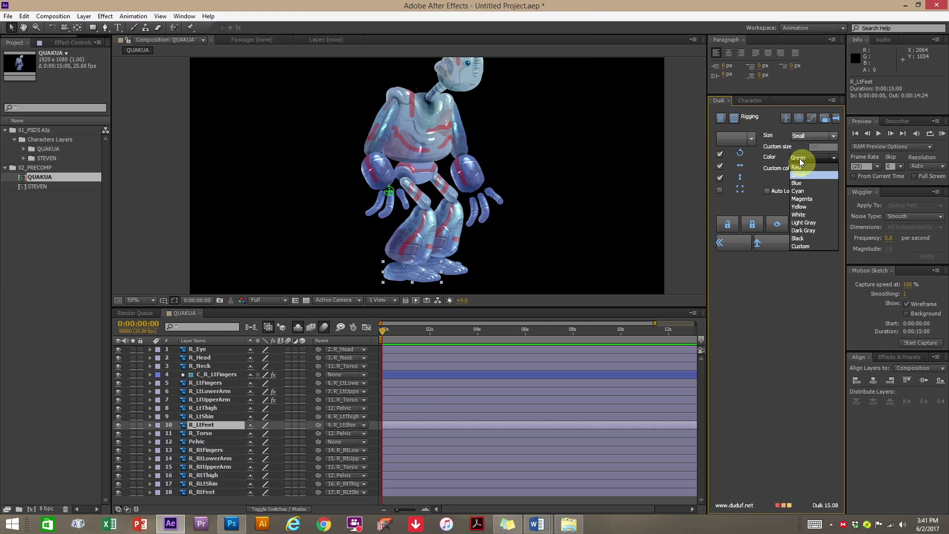
click(797, 182)
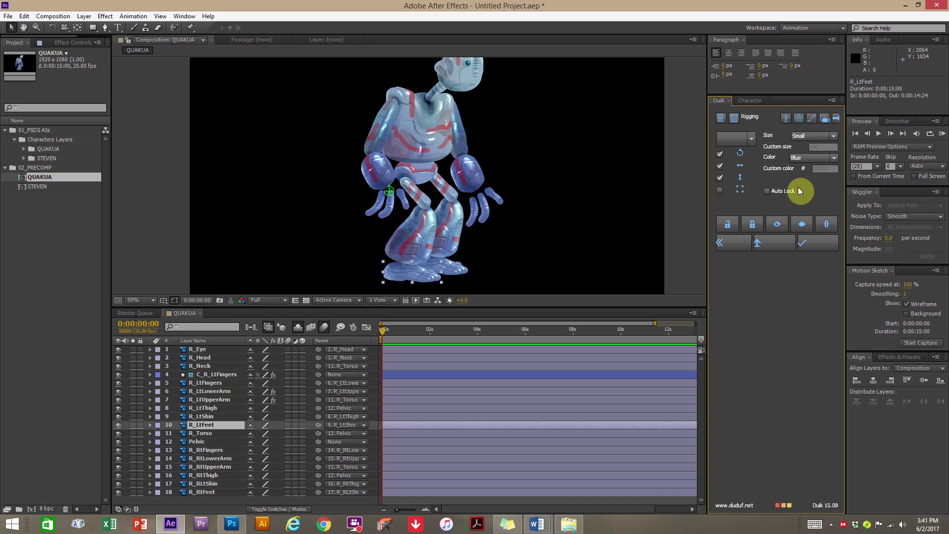
click(814, 245)
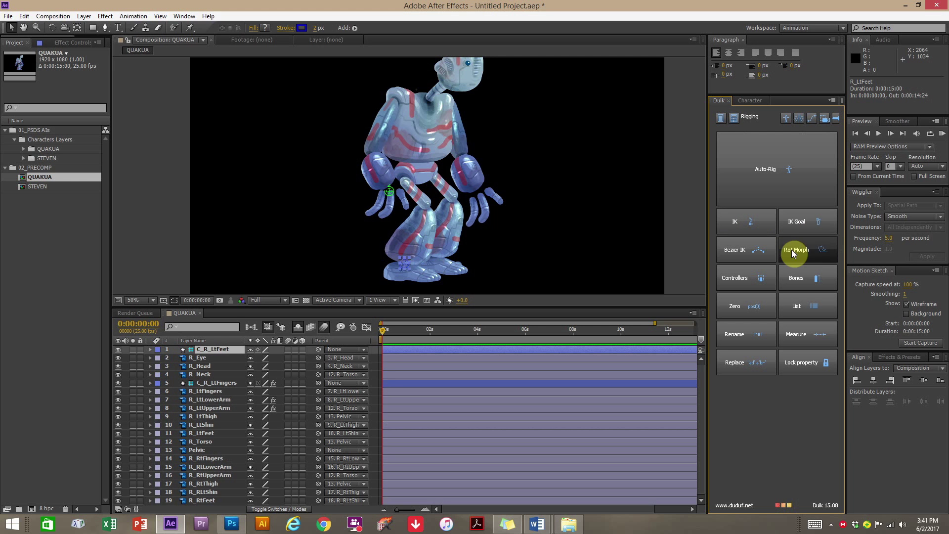
Move the C_R_LtFeet controller layer directly above R_LtThigh in the layer stack.
click(198, 352)
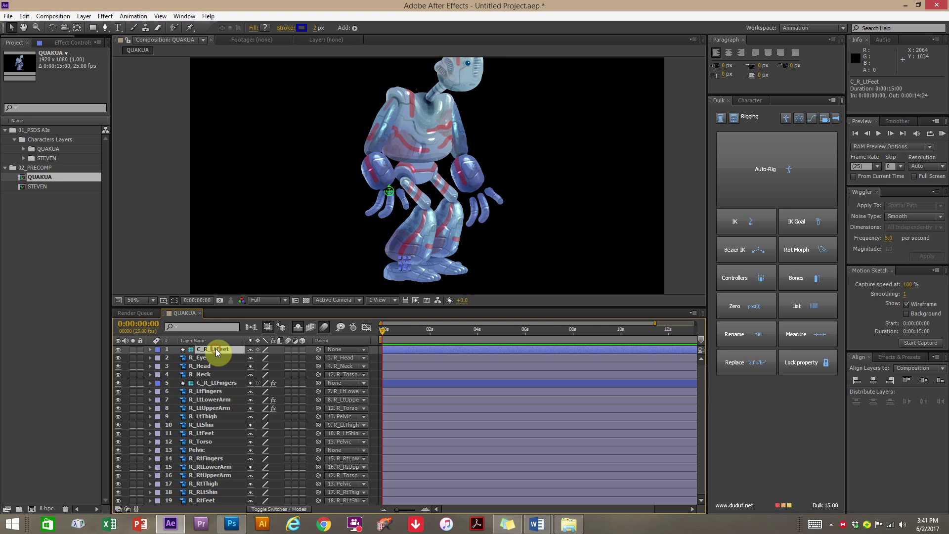
drag(216, 352, 212, 406)
Select the R_LtThigh, R_LtShin and R_LtFeet layers individually to check which leg part each one holds.
click(210, 426)
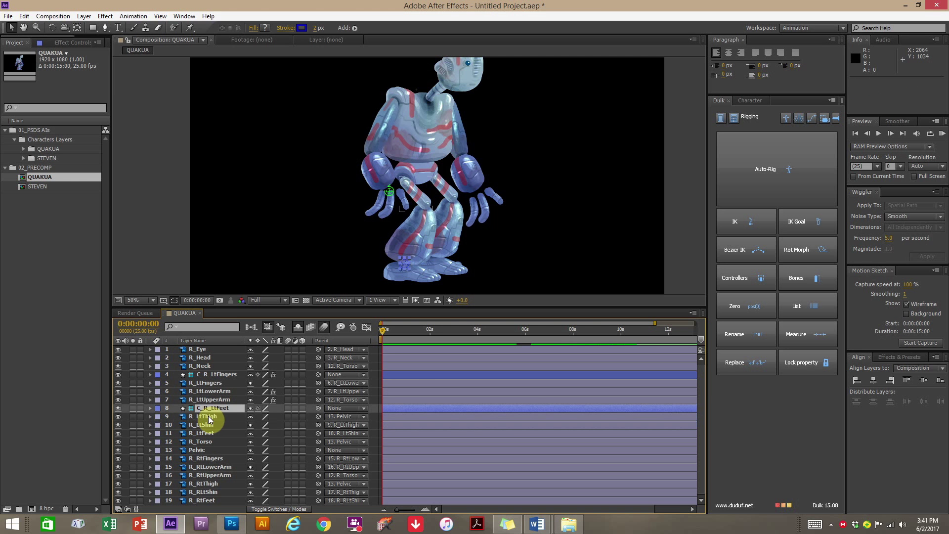
click(210, 434)
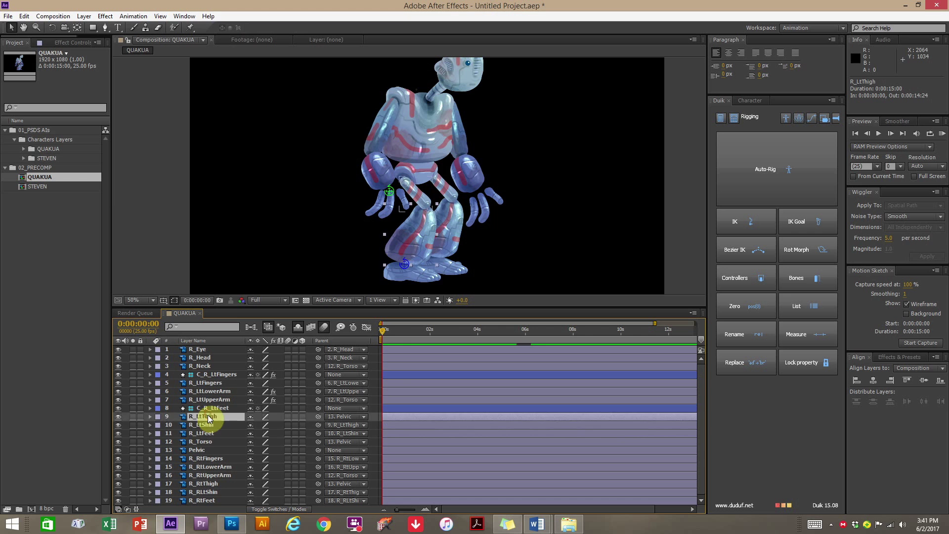
click(211, 426)
click(210, 416)
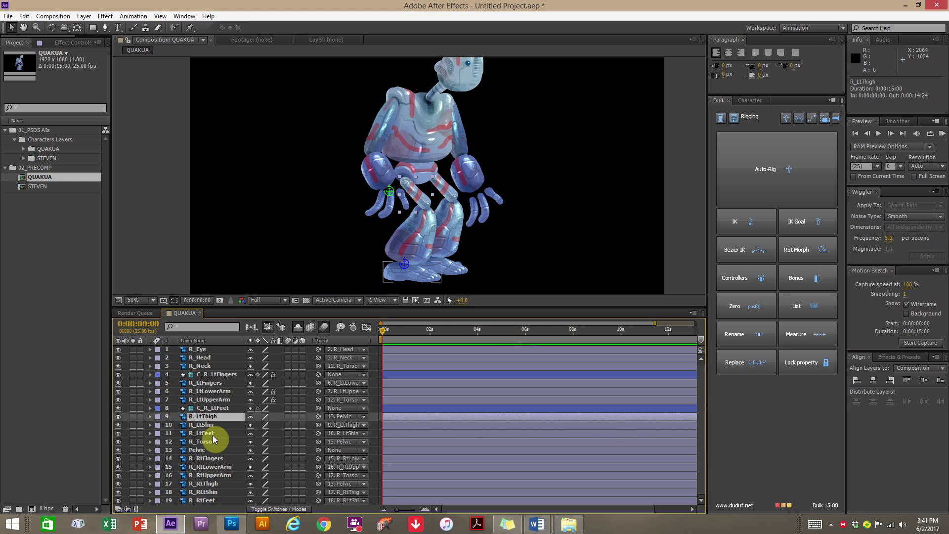
click(210, 435)
click(207, 425)
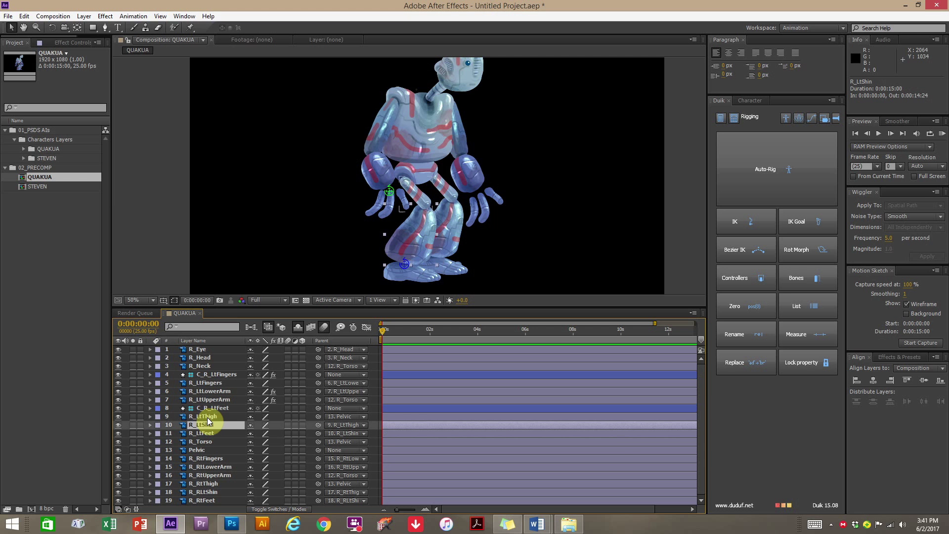
Apply 2-Layer IK & Goal to C_R_LtFeet, R_LtThigh, R_LtShin and R_LtFeet, and test it by moving the foot controller to about 850.5, 956.5.
click(206, 417)
click(414, 253)
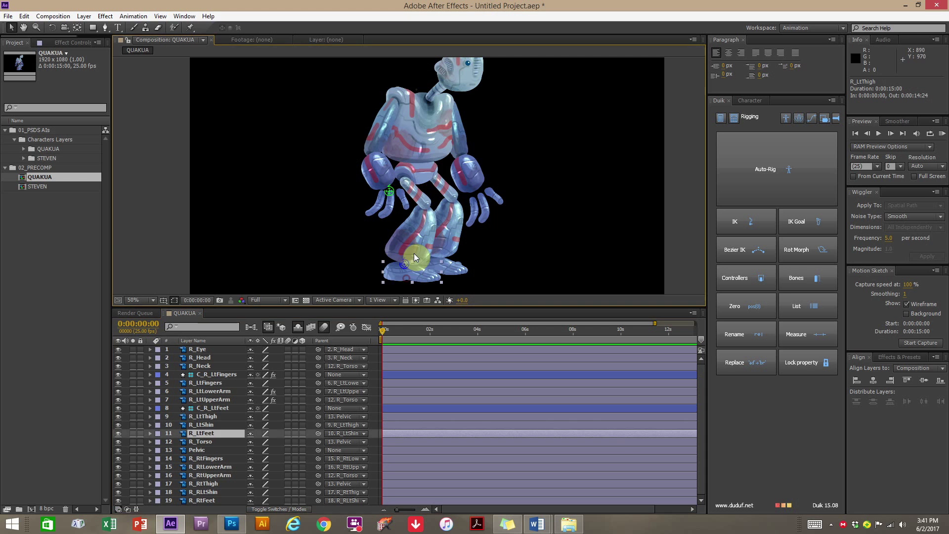
click(414, 242)
click(240, 415)
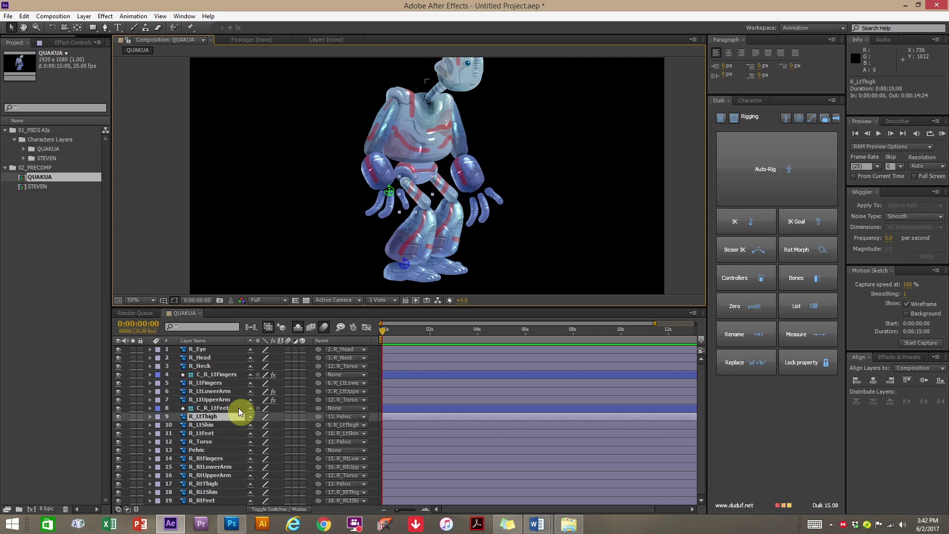
click(224, 407)
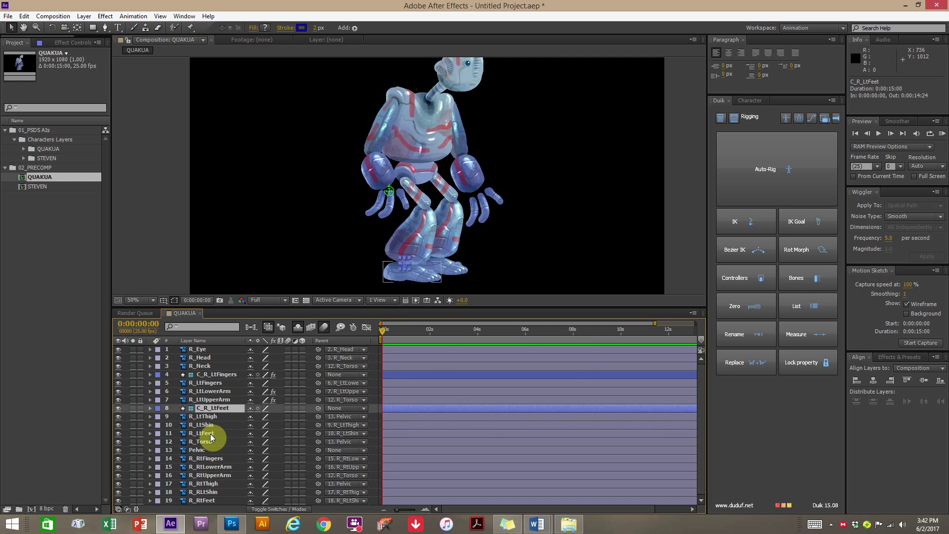
shift+click(209, 433)
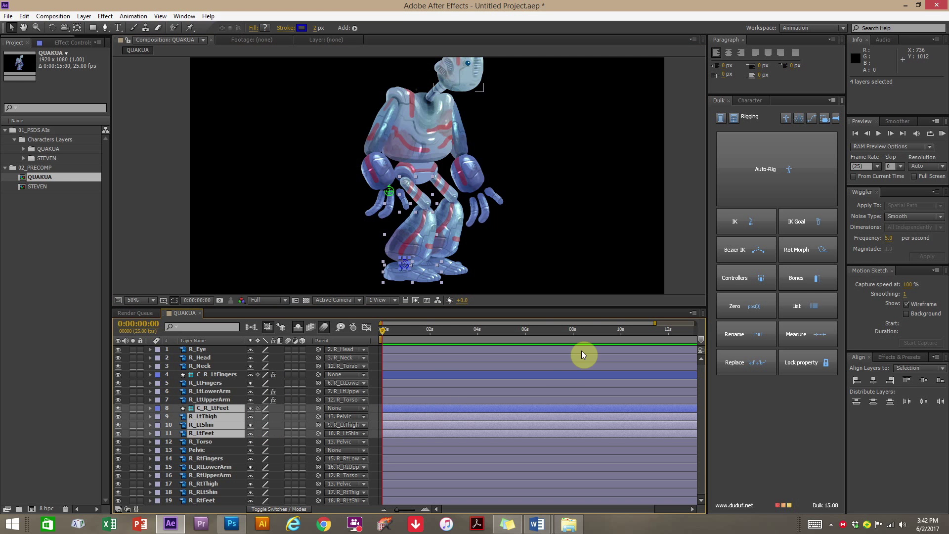
click(740, 222)
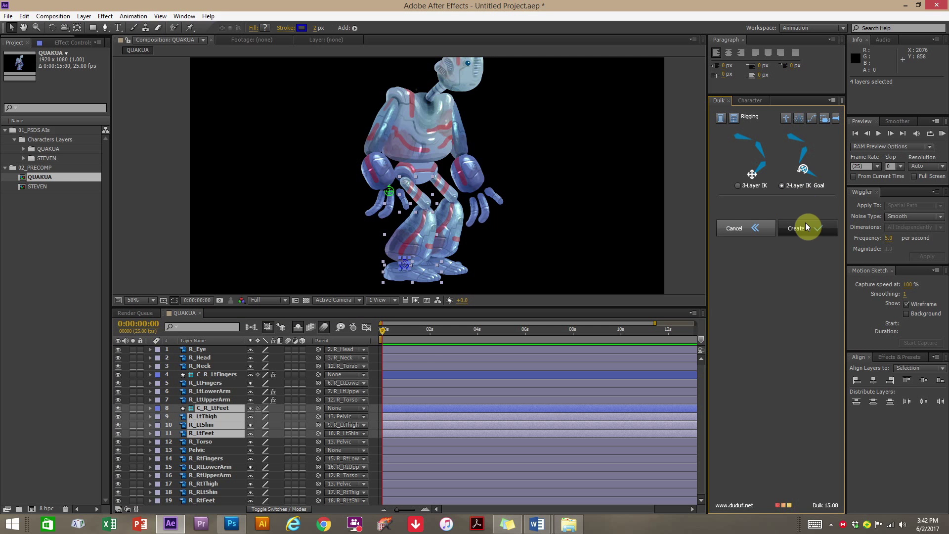
click(805, 224)
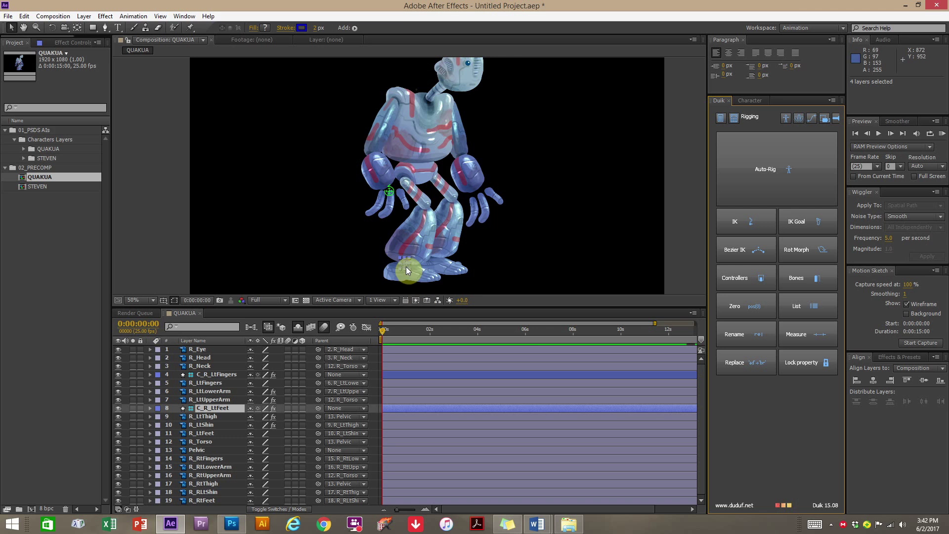
mouse_move(407, 263)
mouse_down()
mouse_move(434, 247)
mouse_move(405, 262)
mouse_move(371, 241)
mouse_move(429, 245)
mouse_move(448, 228)
mouse_move(402, 257)
mouse_move(420, 227)
mouse_move(402, 269)
mouse_move(444, 185)
mouse_move(426, 268)
mouse_move(444, 242)
mouse_move(393, 270)
mouse_move(379, 252)
mouse_move(399, 266)
mouse_up()
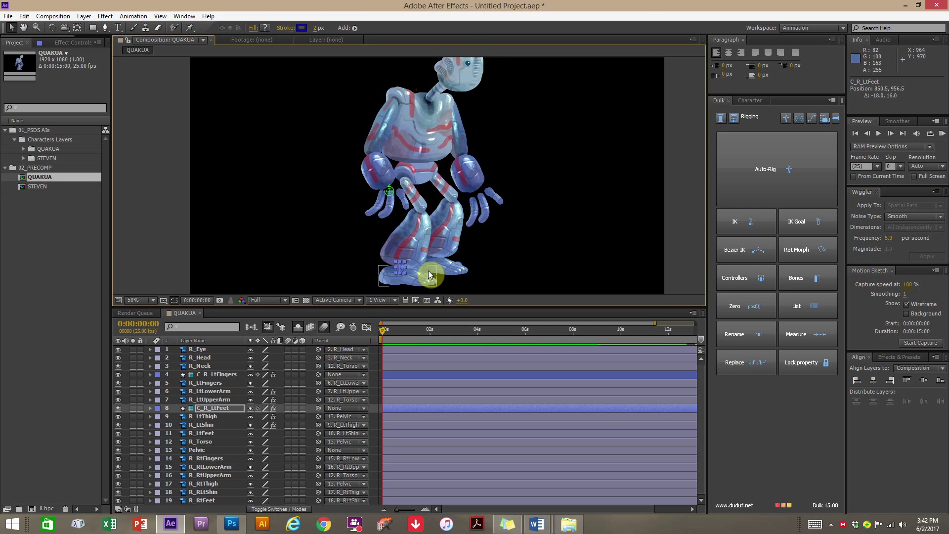
Create a small red Duik controller for the R_Head layer.
key(space)
drag(485, 118, 480, 153)
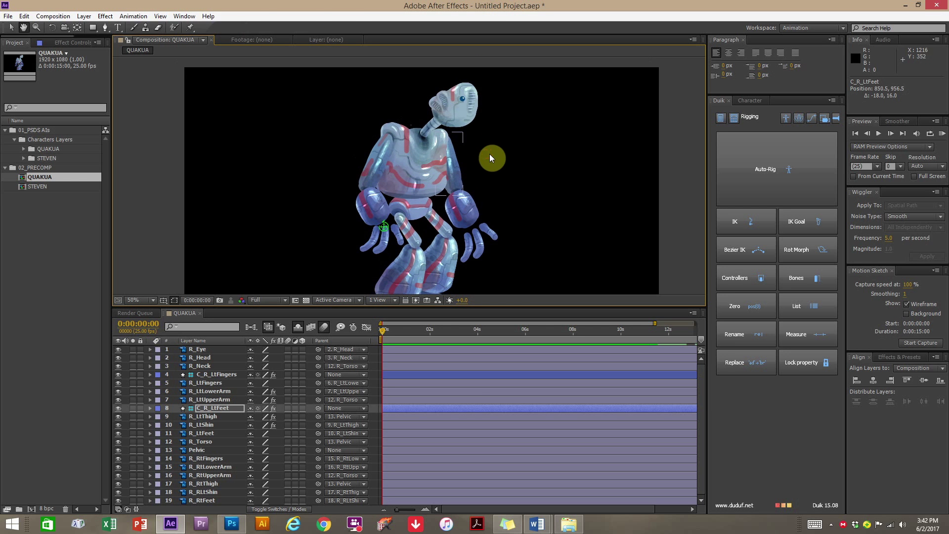
key(space)
drag(496, 228, 483, 216)
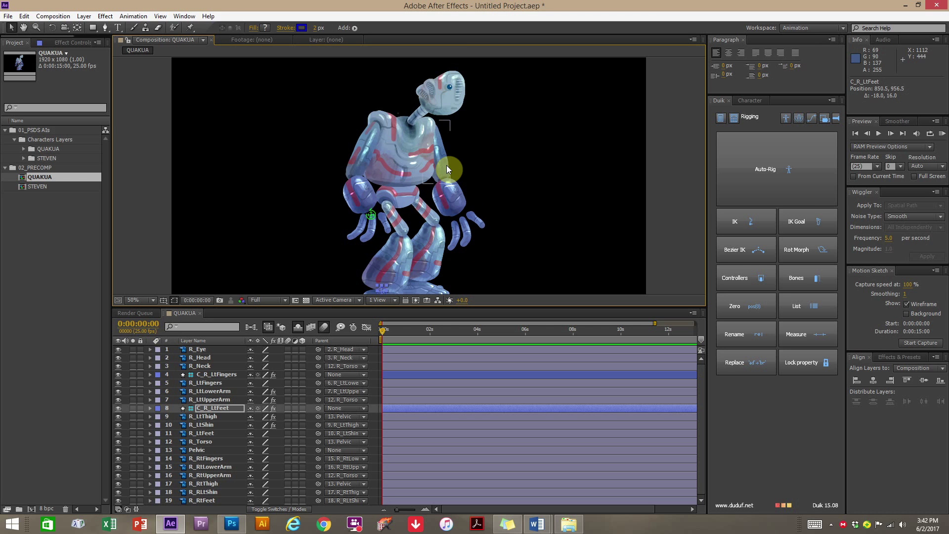
click(440, 106)
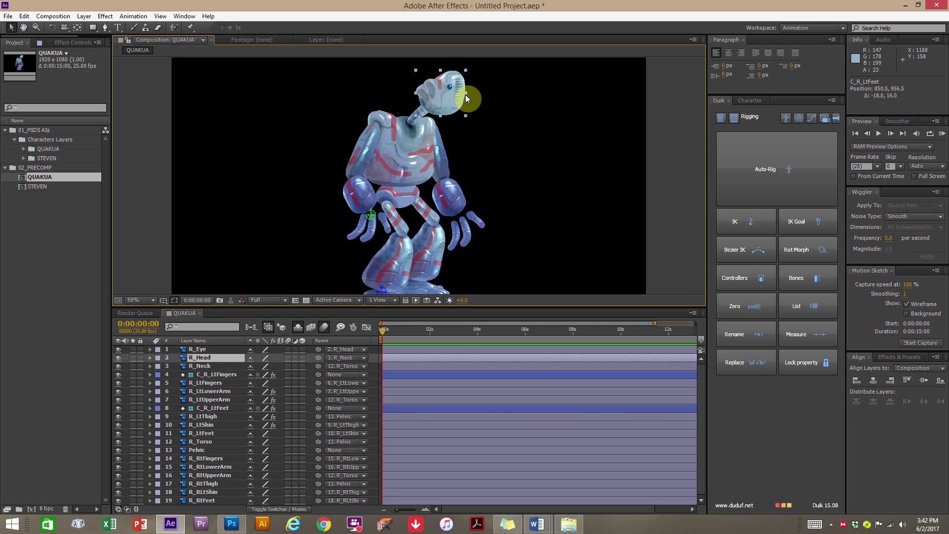
click(726, 274)
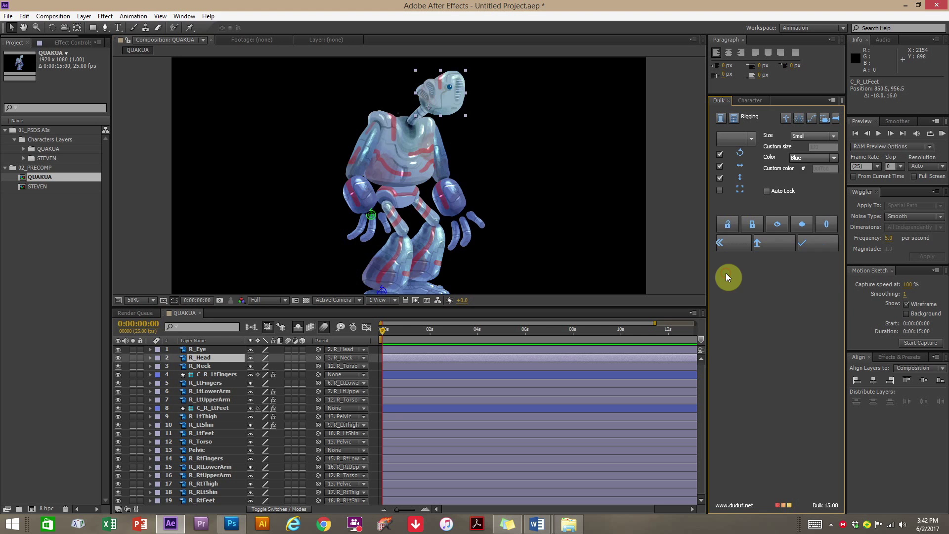
click(807, 156)
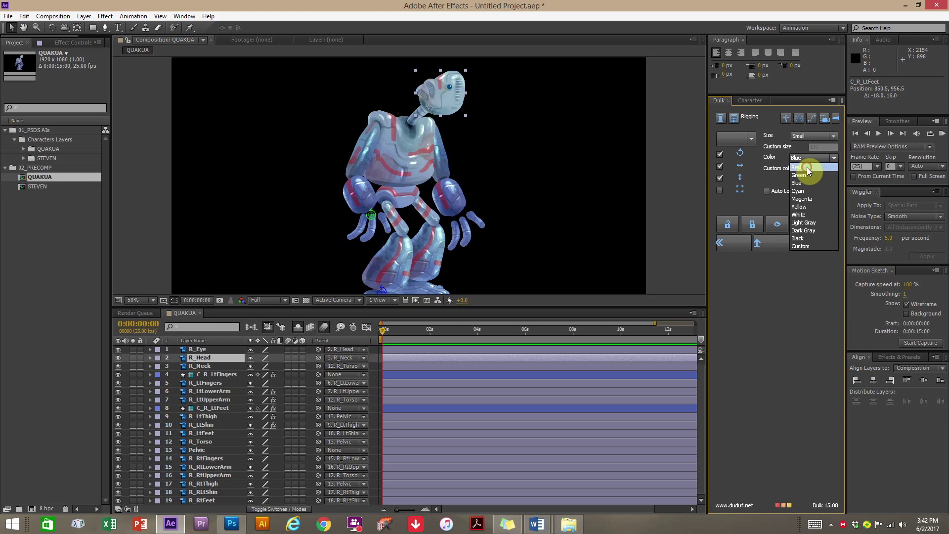
click(807, 167)
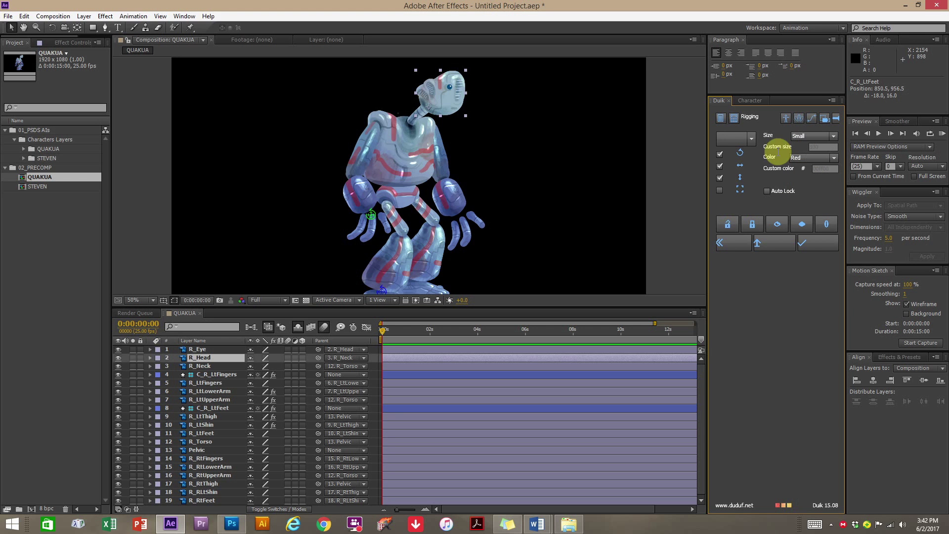
click(815, 243)
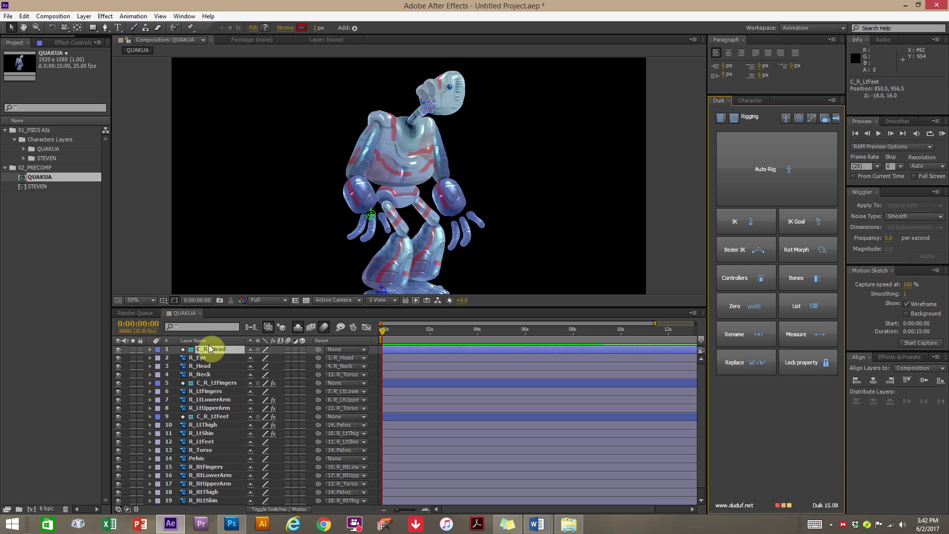
Move the C_R_Head controller layer directly above R_Head, and check the R_Head, R_Neck and R_Torso layers individually.
drag(212, 350, 209, 363)
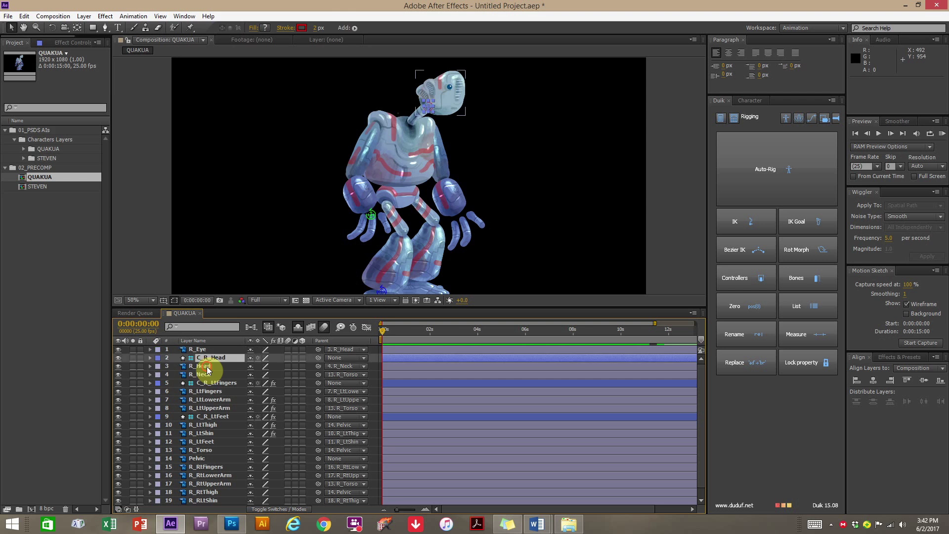
click(209, 366)
click(204, 374)
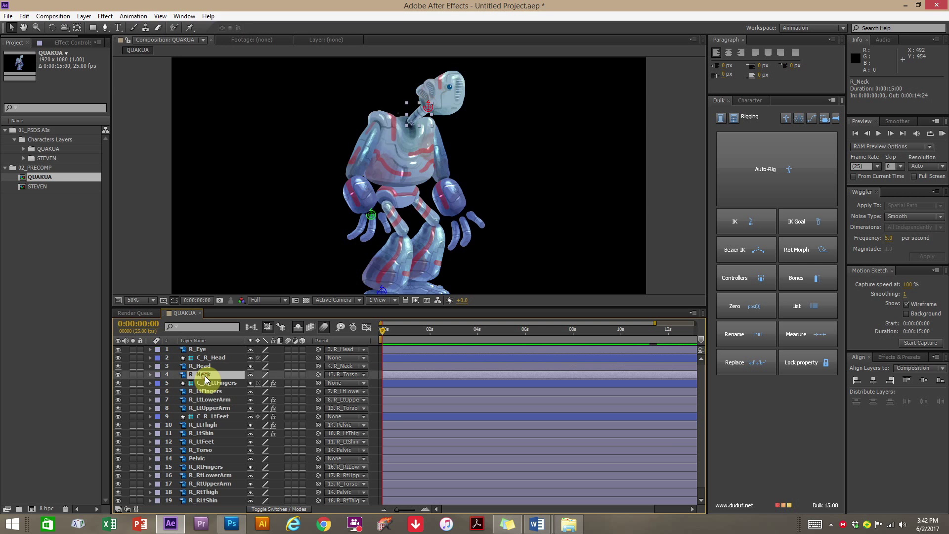
click(205, 450)
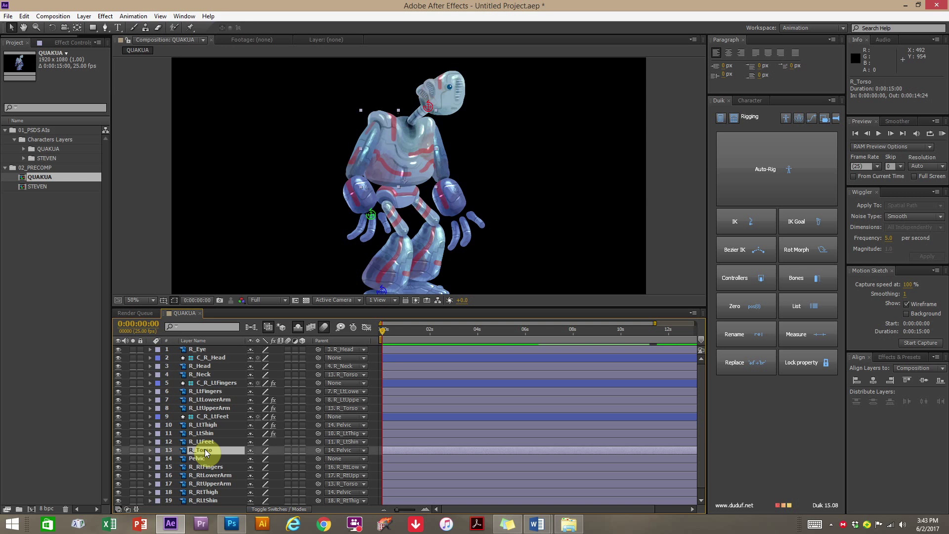
click(211, 358)
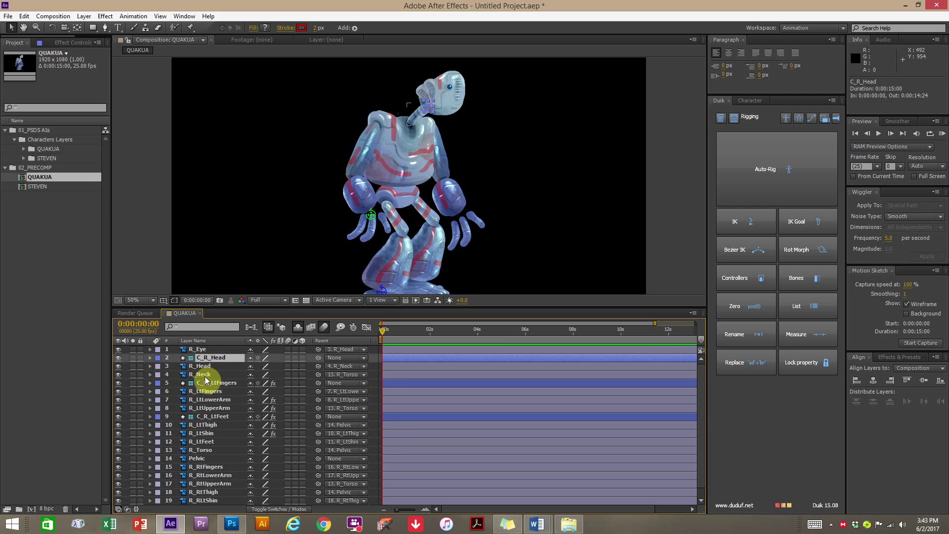
shift+click(205, 378)
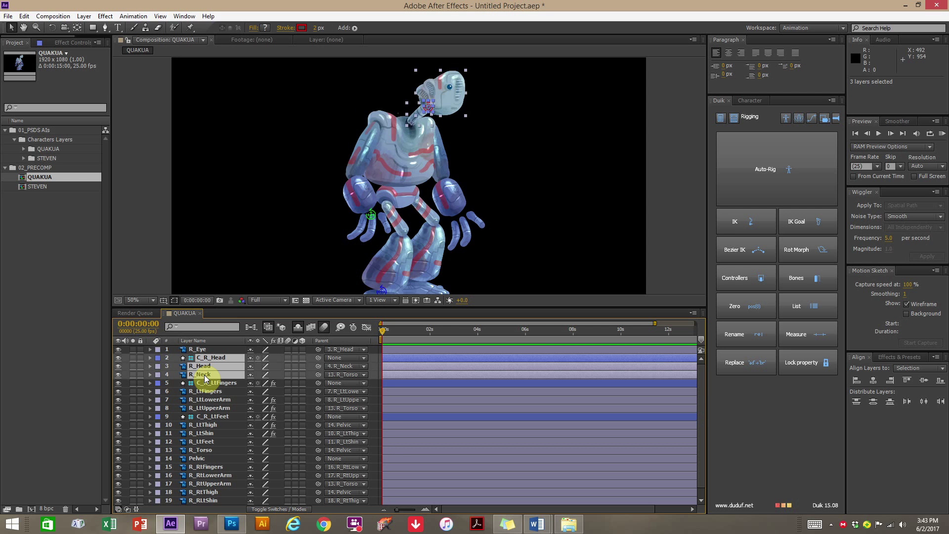
ctrl+click(204, 451)
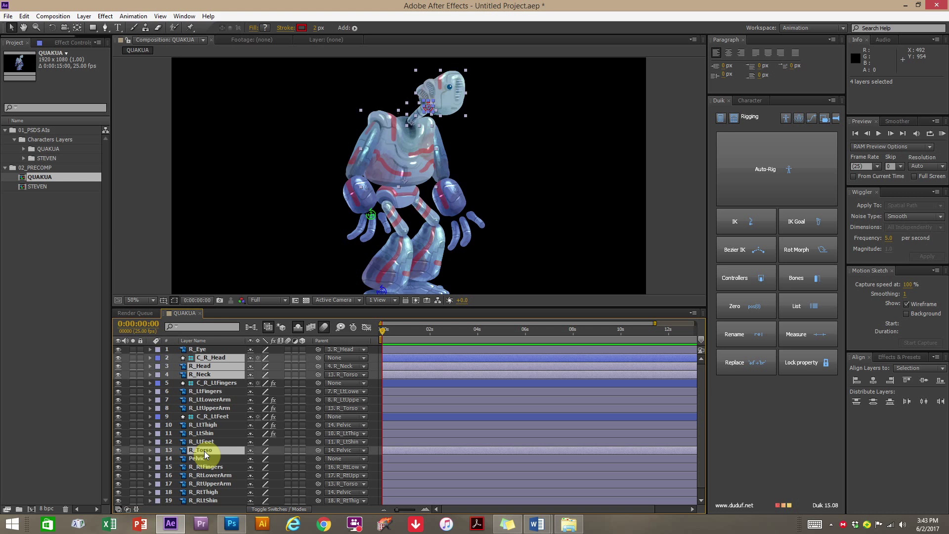
click(208, 359)
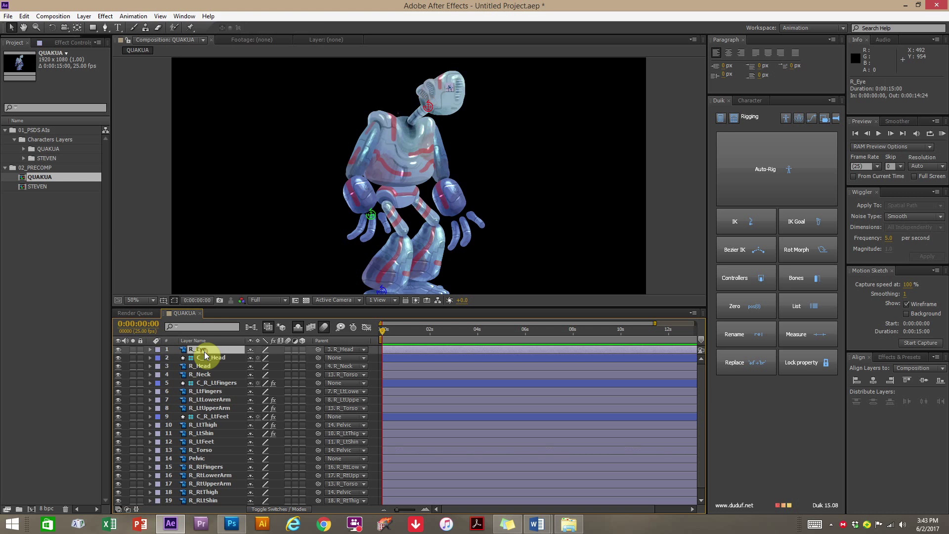
shift+click(207, 374)
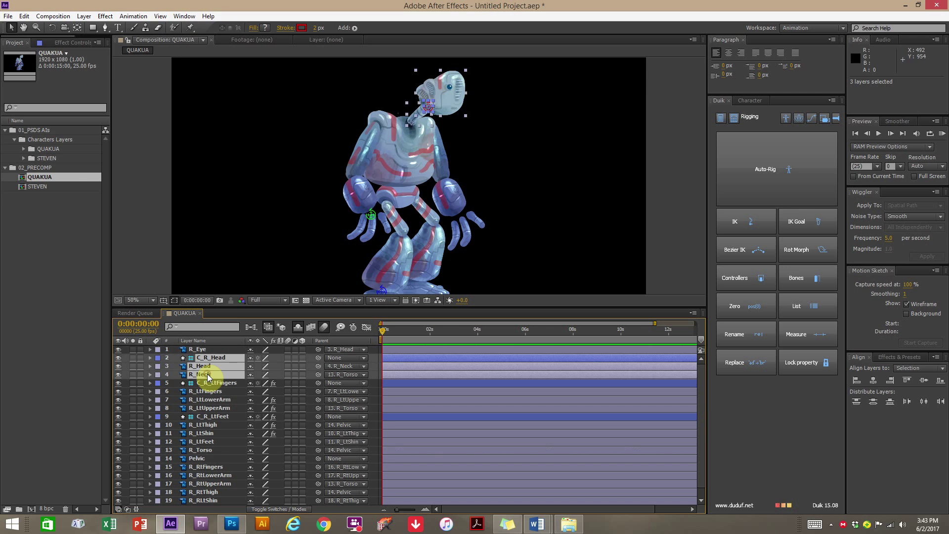
shift+click(201, 451)
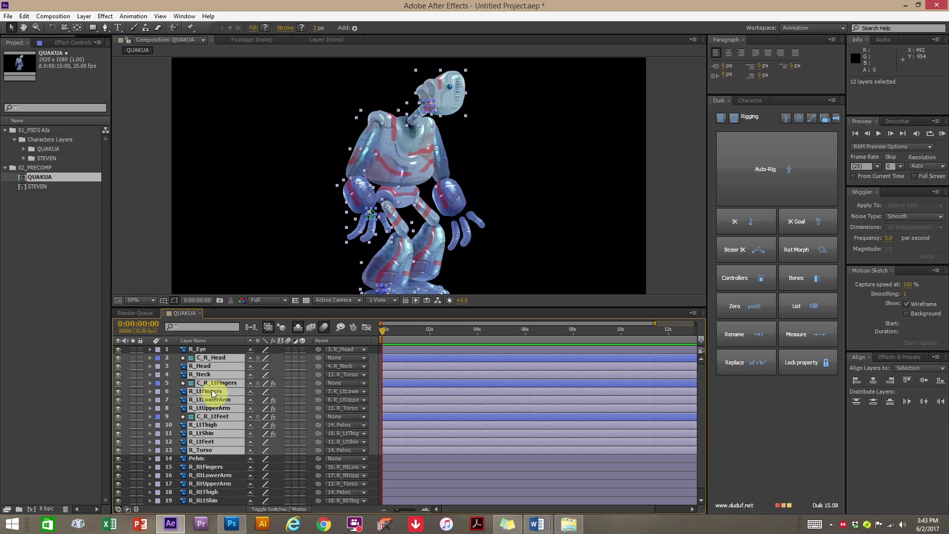
Apply 2-Layer IK & Goal to C_R_Head, R_Head, R_Neck and R_Torso, and test it by moving the head controller to about 1023, 202.5.
click(211, 359)
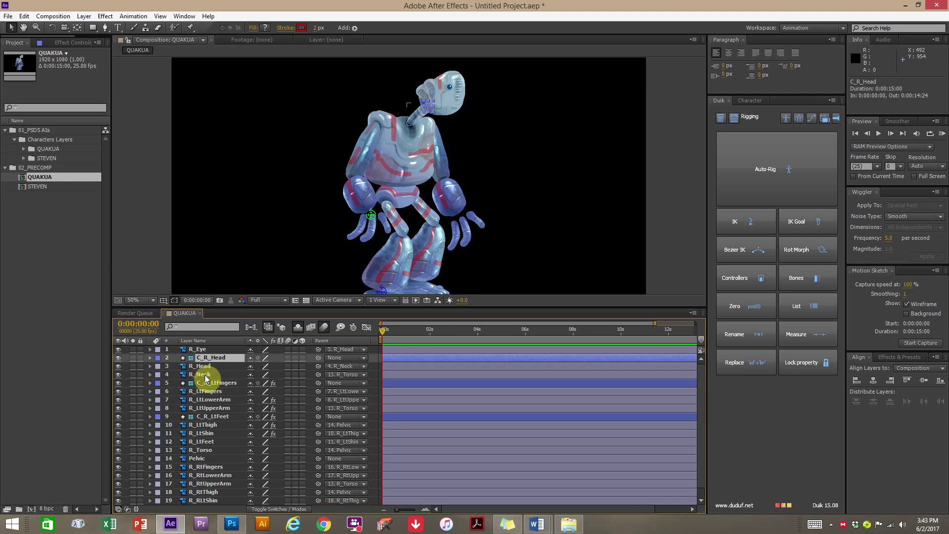
shift+click(203, 375)
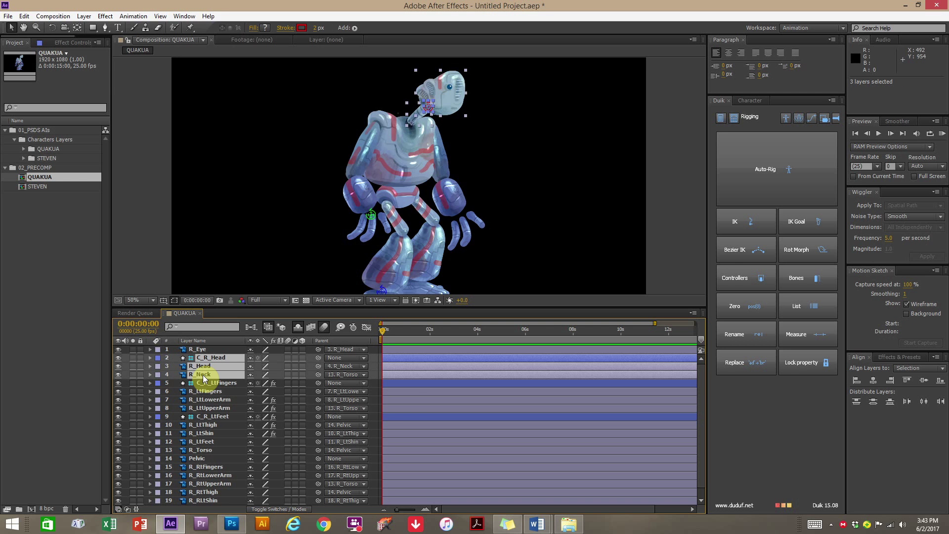
ctrl+click(205, 450)
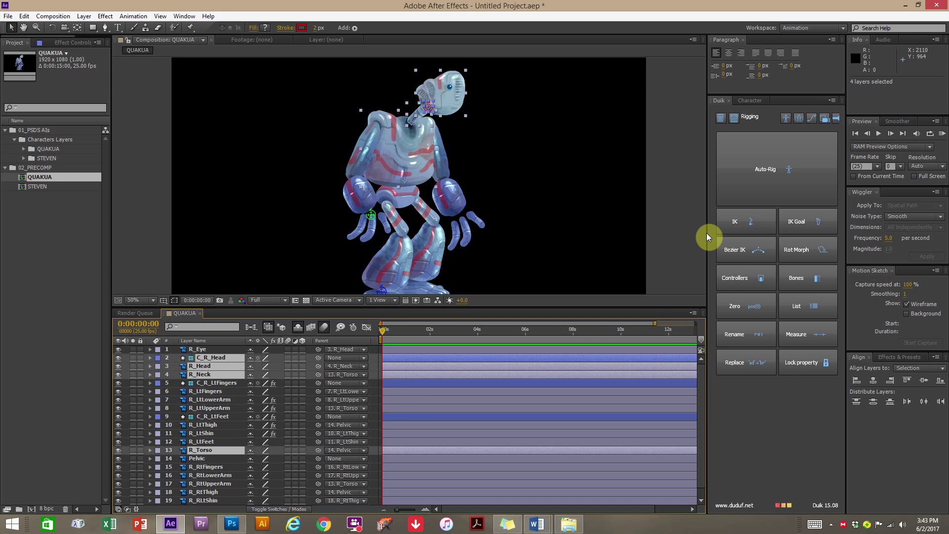
click(729, 223)
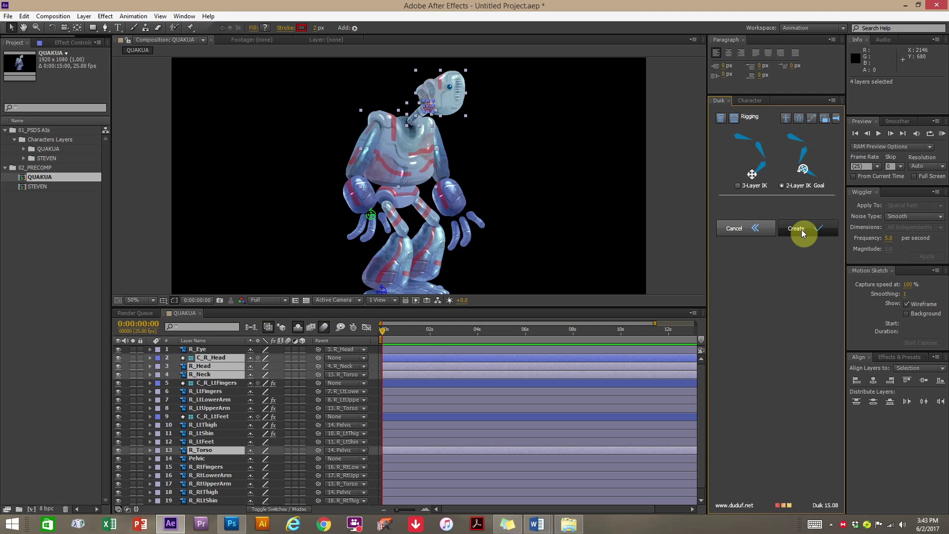
click(802, 230)
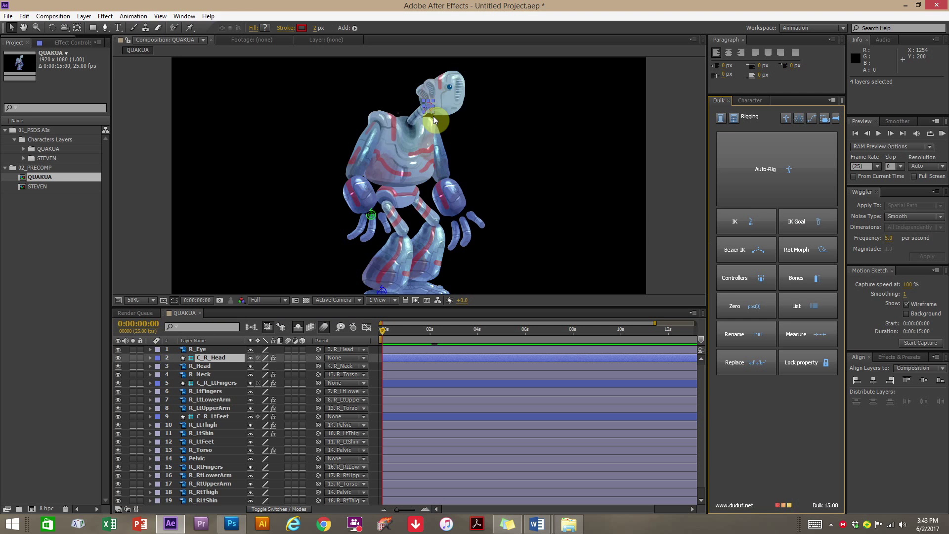
mouse_move(430, 104)
mouse_down()
mouse_move(435, 111)
mouse_move(416, 99)
mouse_move(441, 111)
mouse_move(412, 117)
mouse_move(440, 129)
mouse_move(420, 105)
mouse_move(404, 118)
mouse_move(429, 117)
mouse_move(426, 103)
mouse_up()
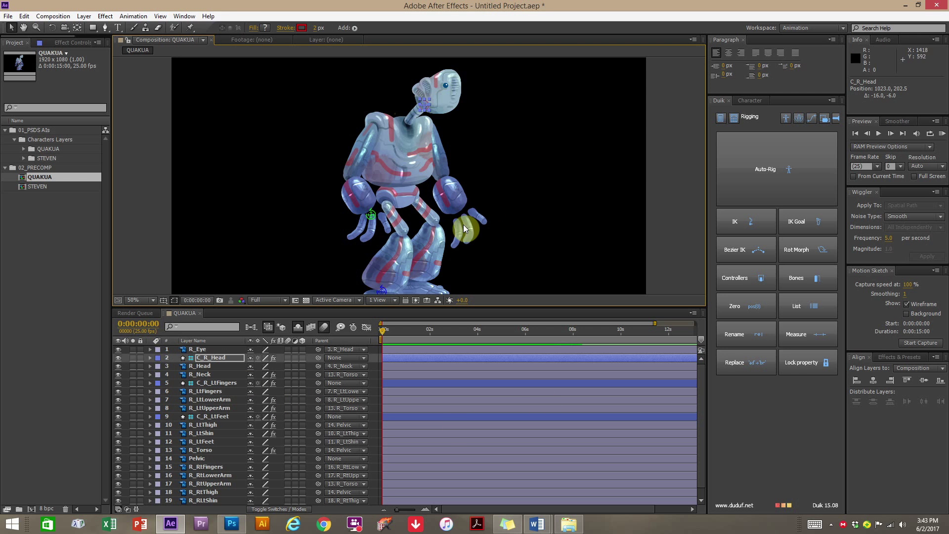
Create a small green Duik controller for R_RtFingers and move its layer directly above R_RtFingers in the layer stack.
key(h)
drag(500, 256, 475, 235)
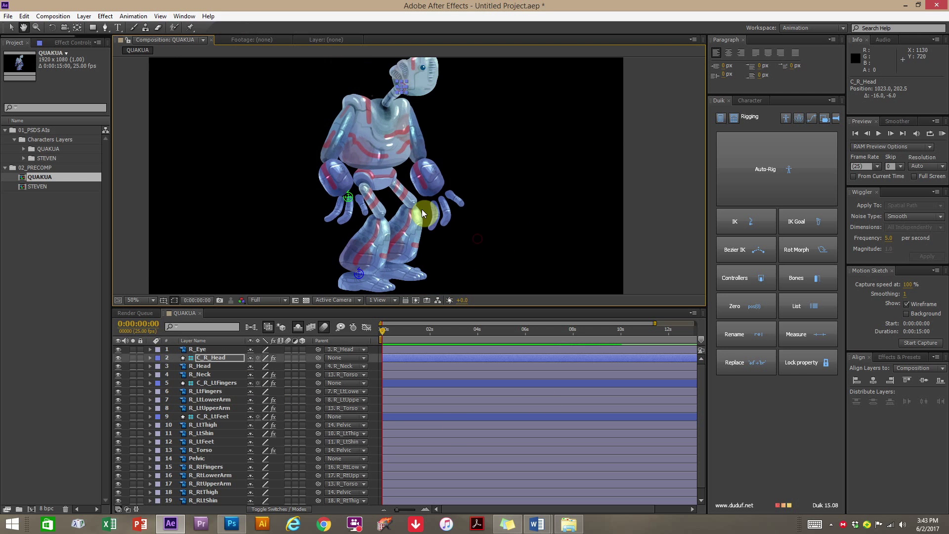
key(v)
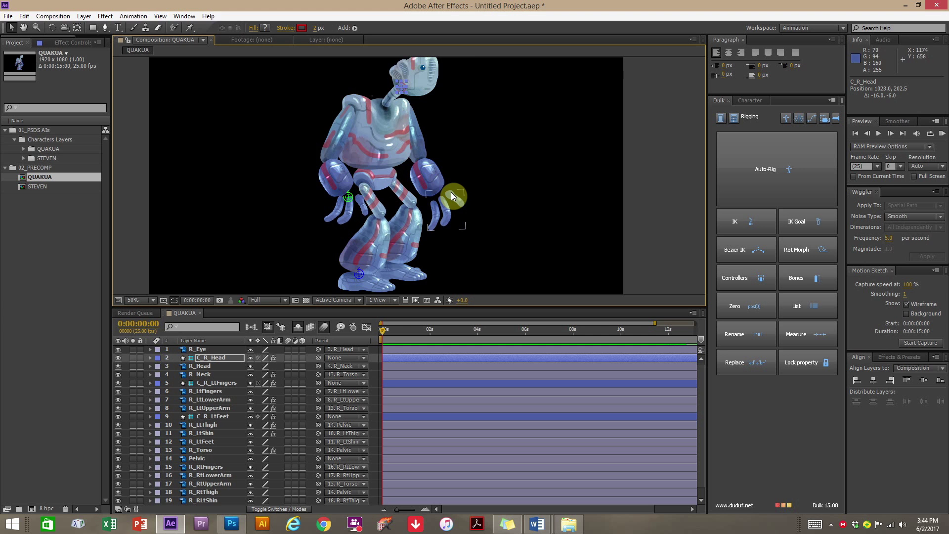
drag(451, 191, 447, 214)
click(449, 214)
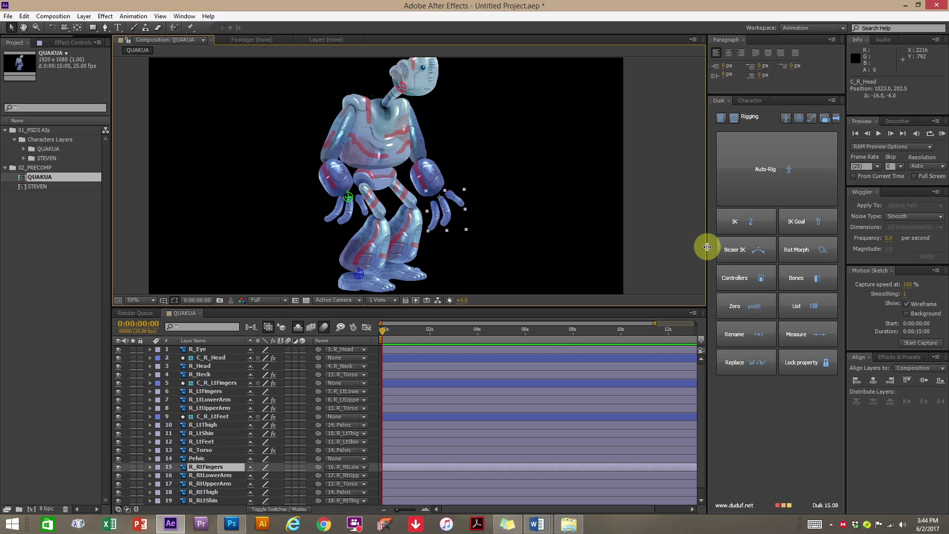
click(764, 277)
click(804, 158)
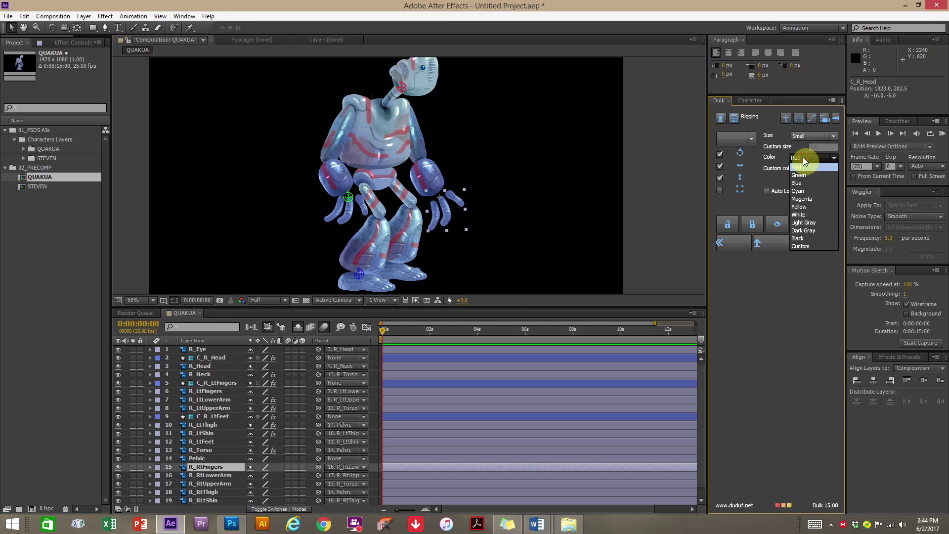
click(803, 181)
click(803, 241)
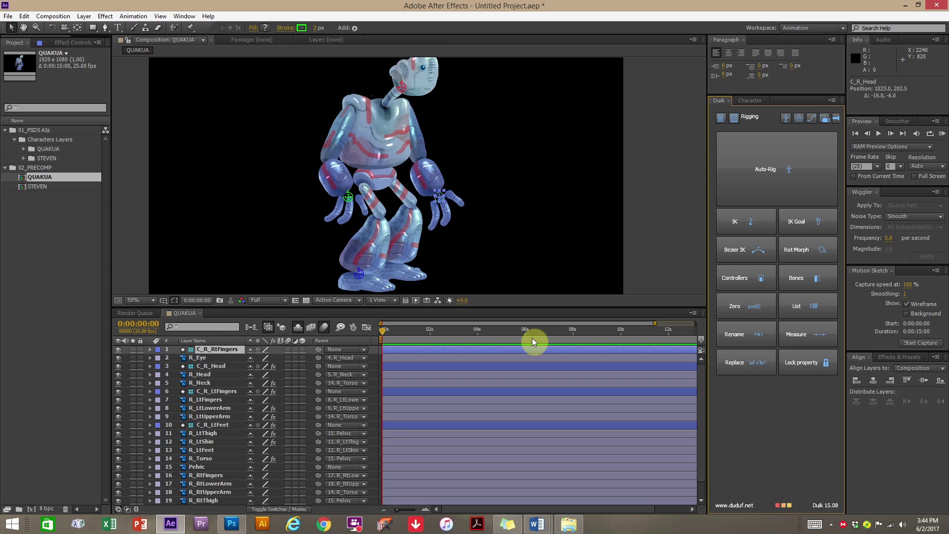
click(213, 351)
drag(213, 349, 213, 476)
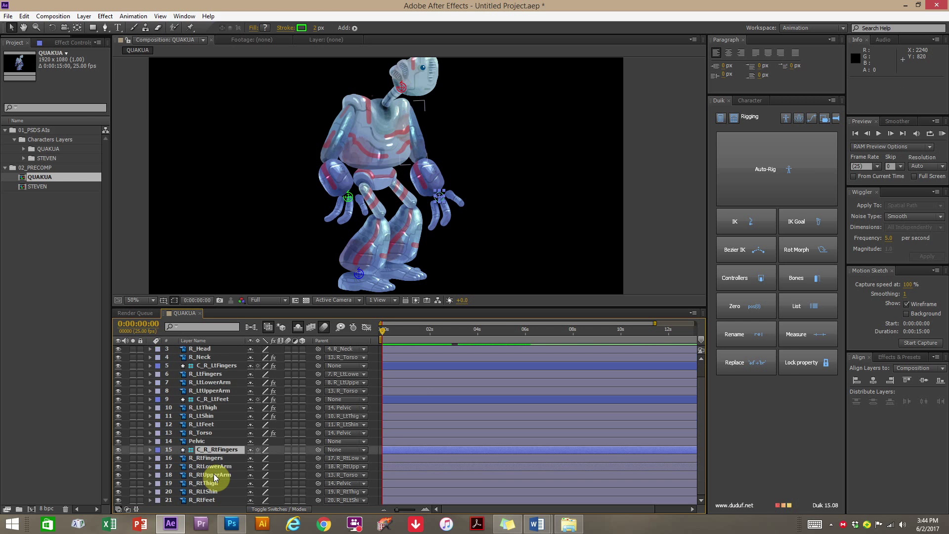
Apply 2-Layer IK & Goal to C_R_RtFingers, R_RtFingers, R_RtLowerArm and R_RtUpperArm, and test it by moving the controller to about 1217.8, 647.3.
shift+click(214, 475)
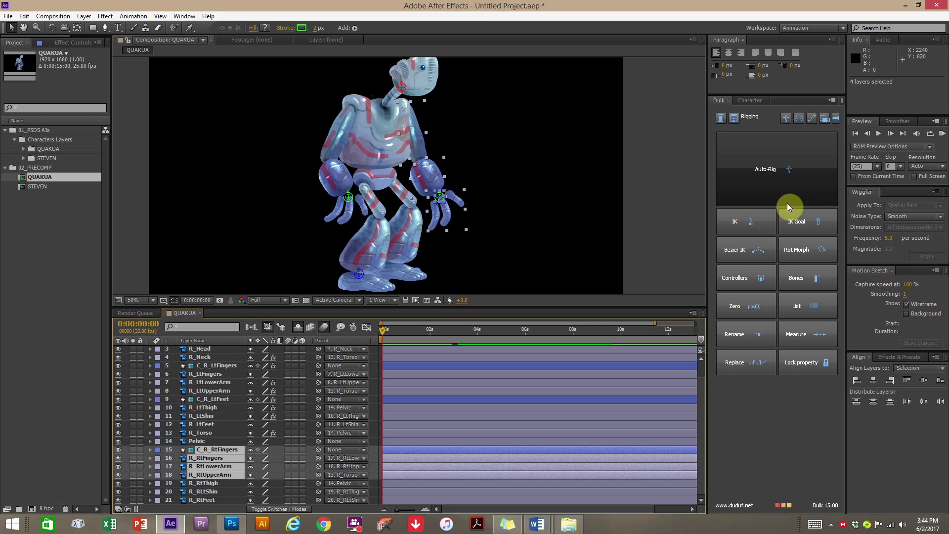
click(760, 218)
click(805, 228)
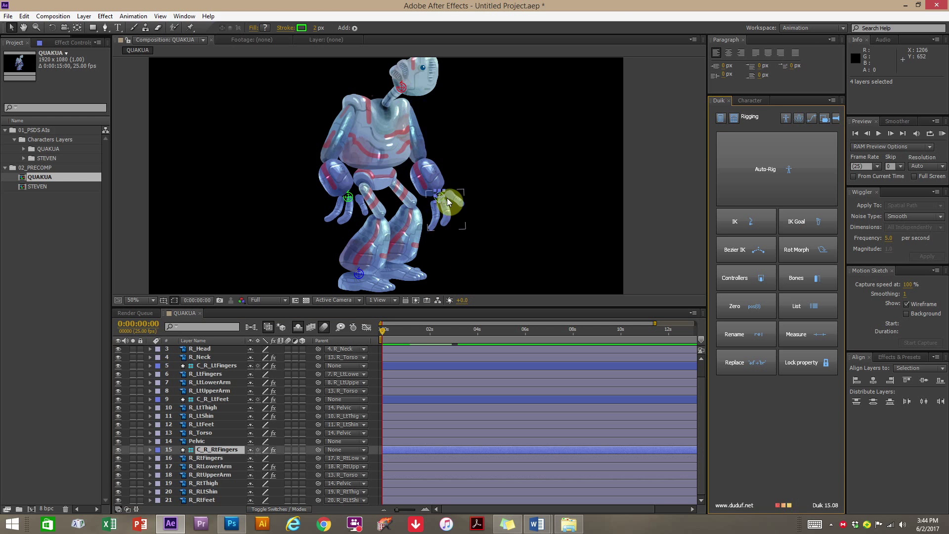
mouse_move(448, 202)
mouse_down()
mouse_move(434, 208)
mouse_move(456, 148)
mouse_move(451, 198)
mouse_up()
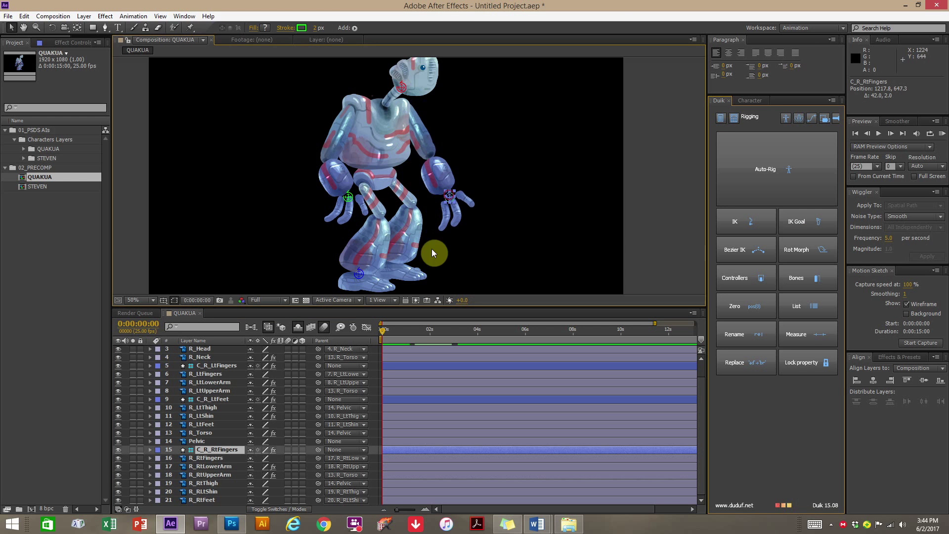
Create a small blue Duik controller for the R_RtFeet layer.
click(418, 275)
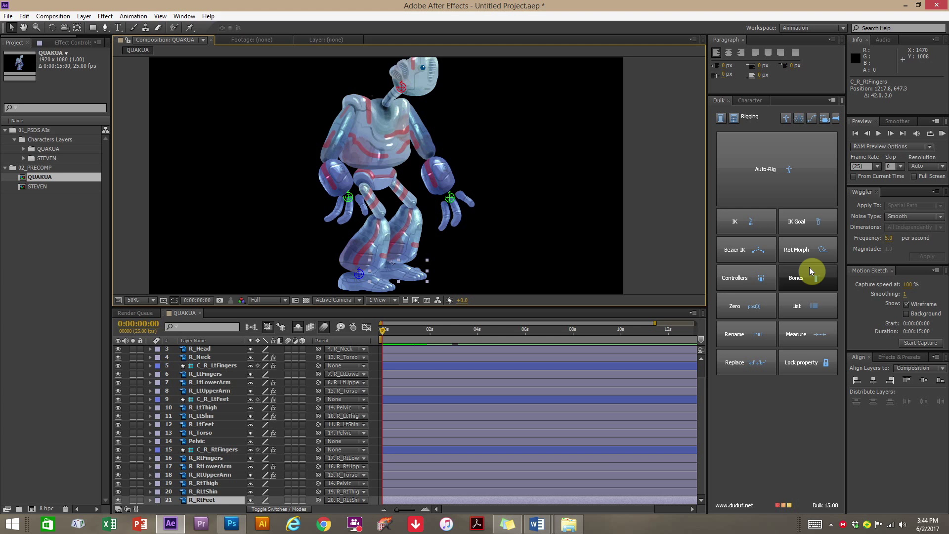
click(752, 280)
click(806, 157)
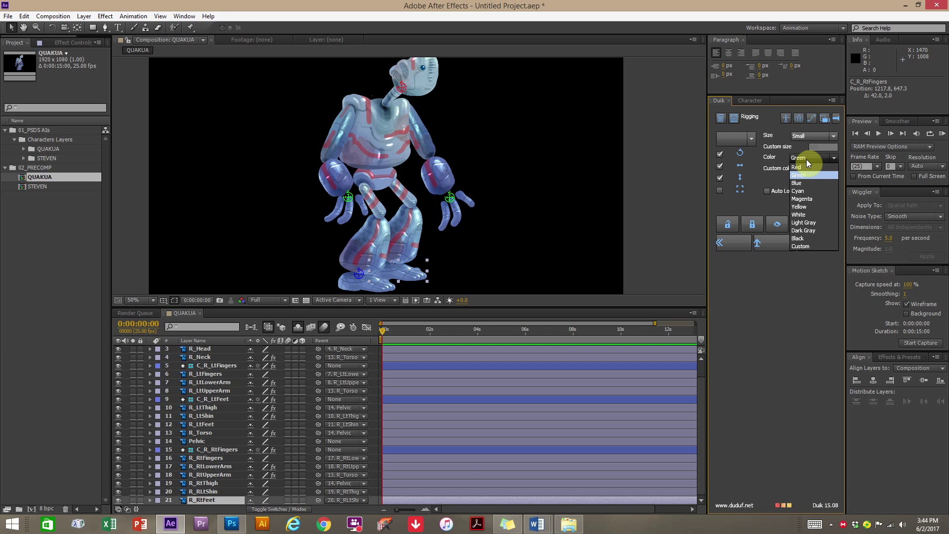
click(801, 180)
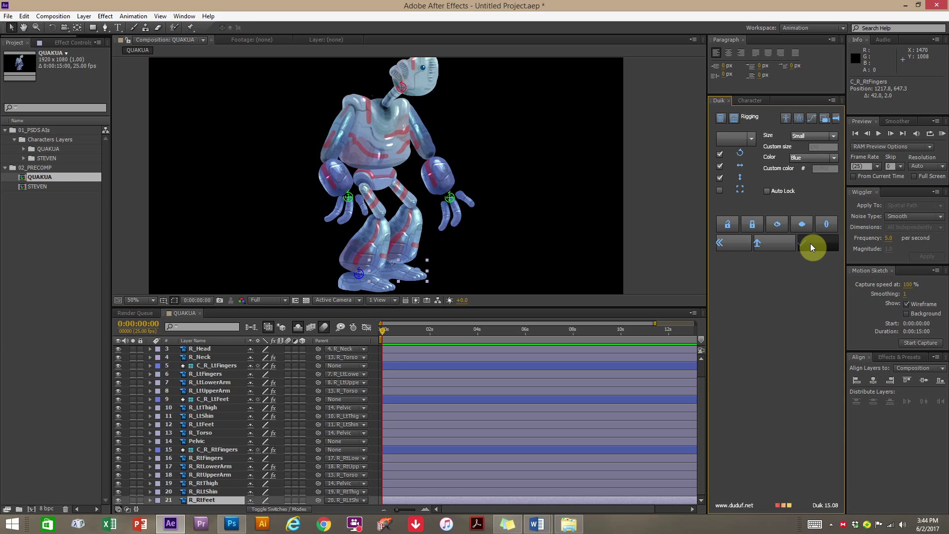
click(811, 243)
Move the C_R_RtFeet controller layer directly above R_RtThigh in the layer stack.
click(196, 442)
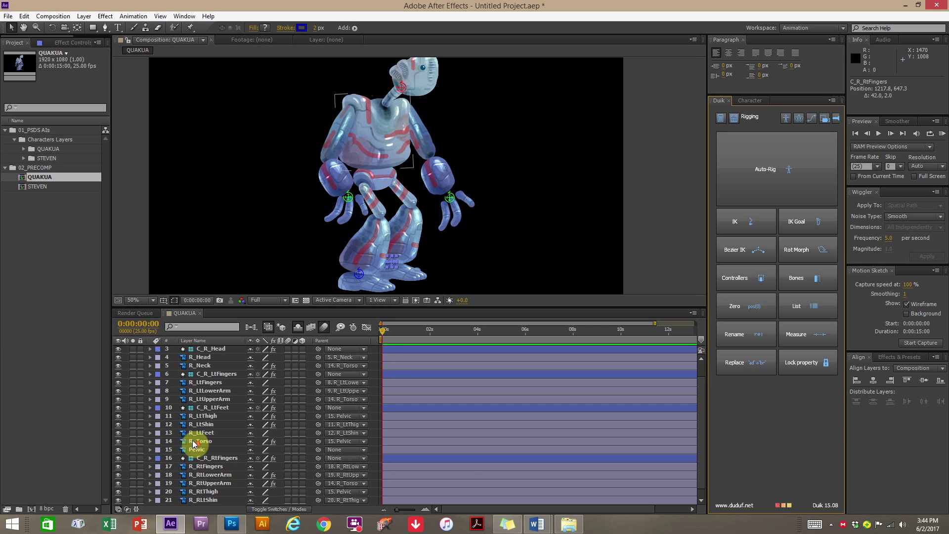
click(195, 368)
scroll(196, 370, up, 1)
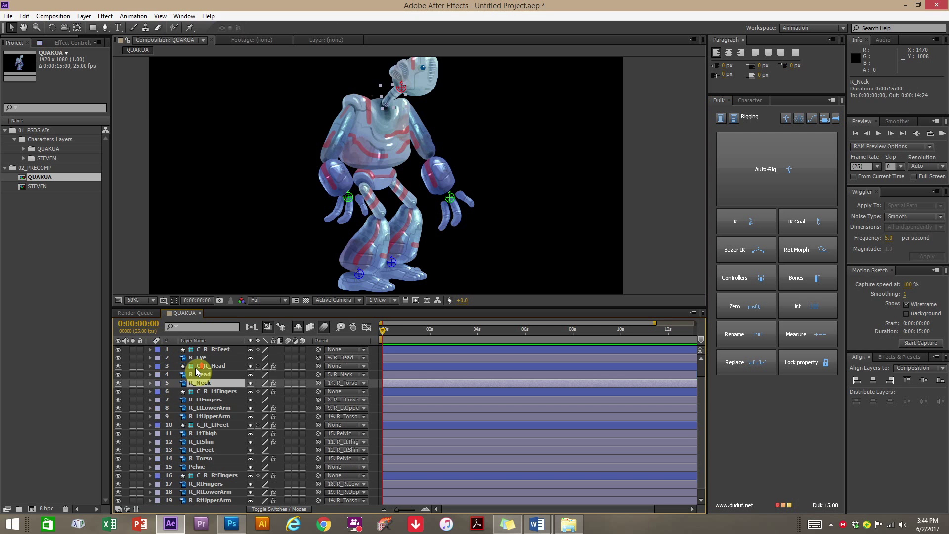
click(208, 350)
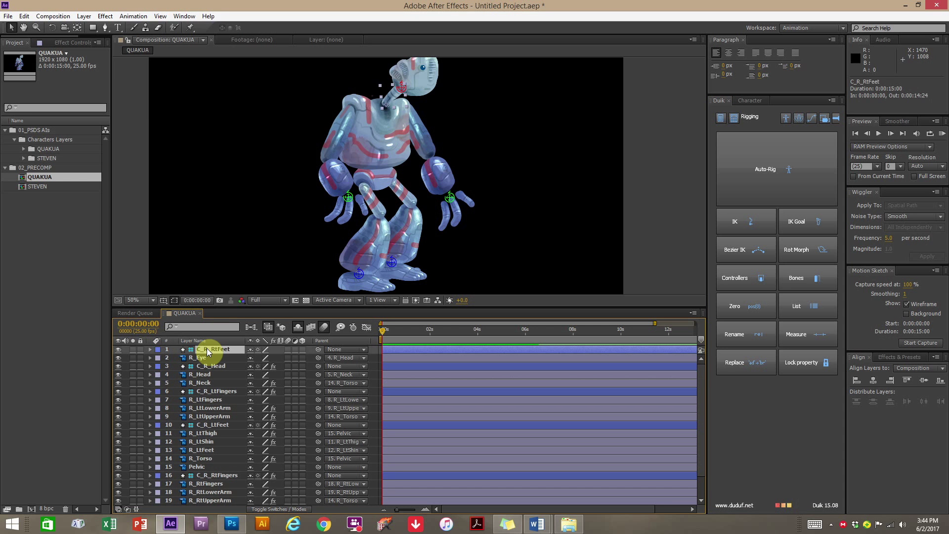
scroll(209, 499, down, 3)
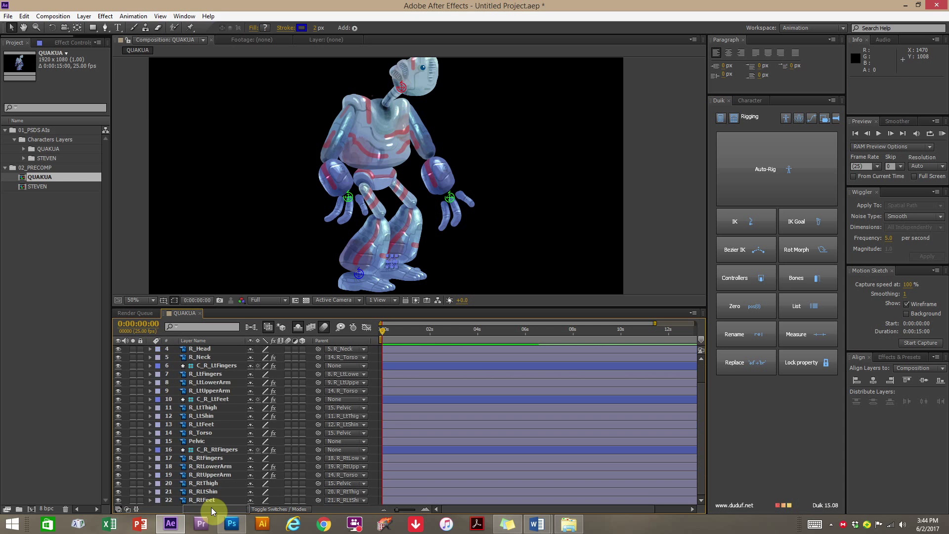
drag(212, 507, 211, 479)
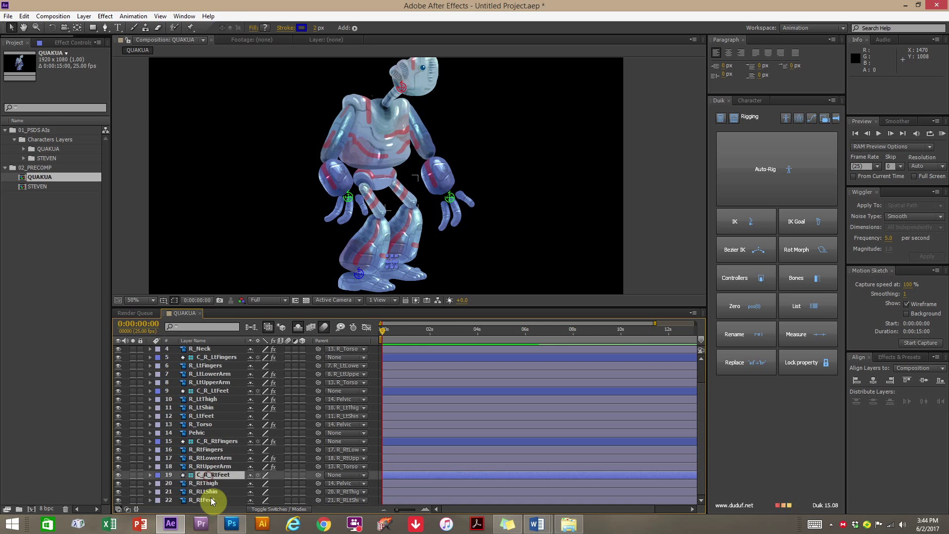
Apply 2-Layer IK & Goal to C_R_RtFeet, R_RtThigh, R_RLtShin and R_RtFeet.
shift+click(210, 500)
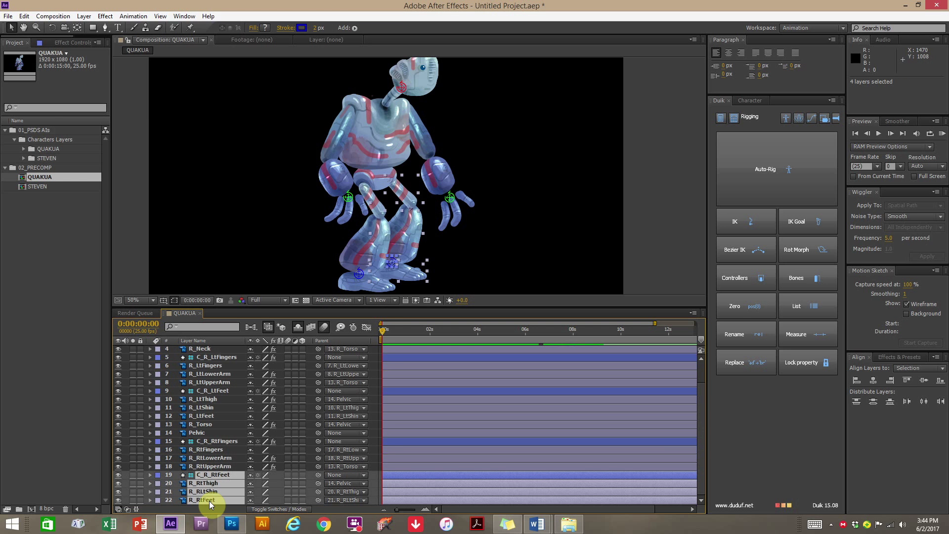
click(741, 224)
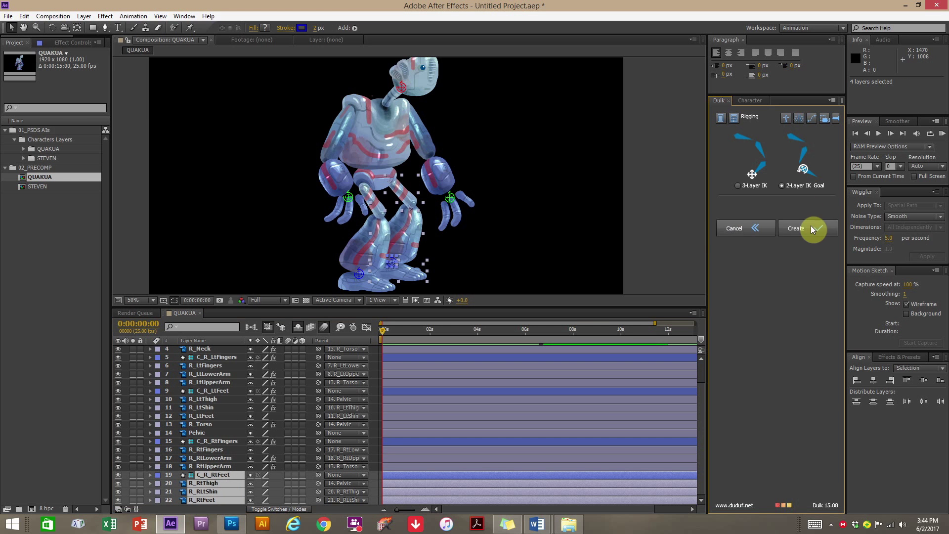
click(810, 226)
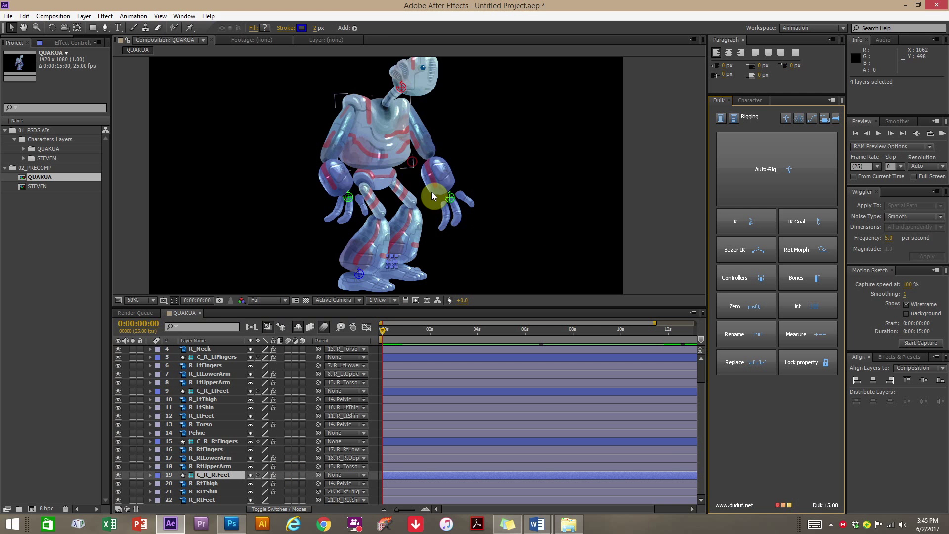
Try to pose the robot by moving the R_Torso layer, and undo the change.
drag(431, 192, 470, 186)
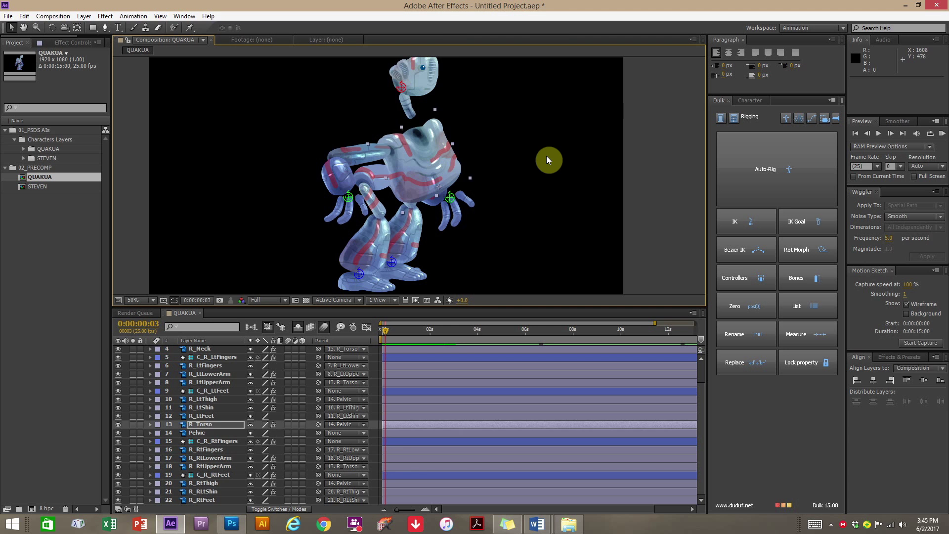
click(547, 156)
key(ctrl+z)
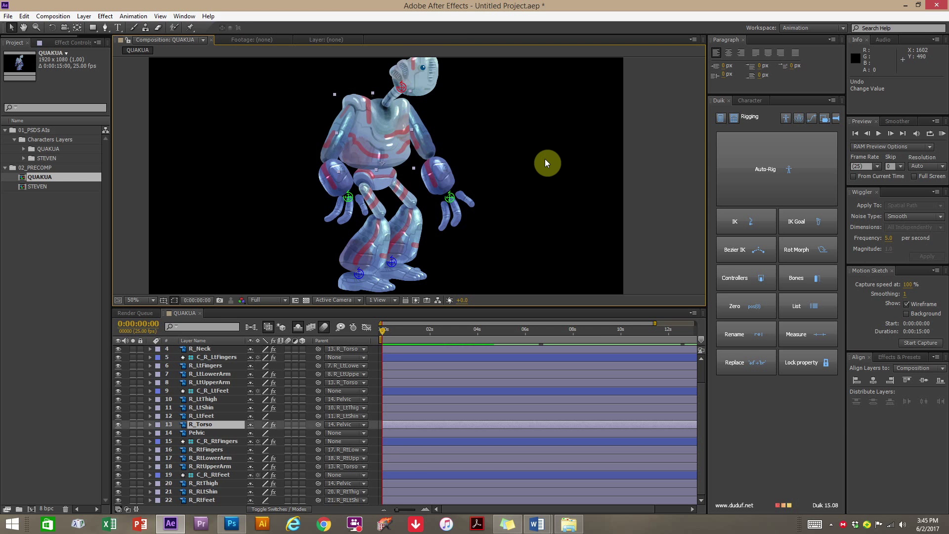
Test the new controllers by moving C_R_RtFingers to about 1243.8, 591.3 and C_R_RtFeet to about 1019.5, 899.5.
drag(449, 198, 455, 184)
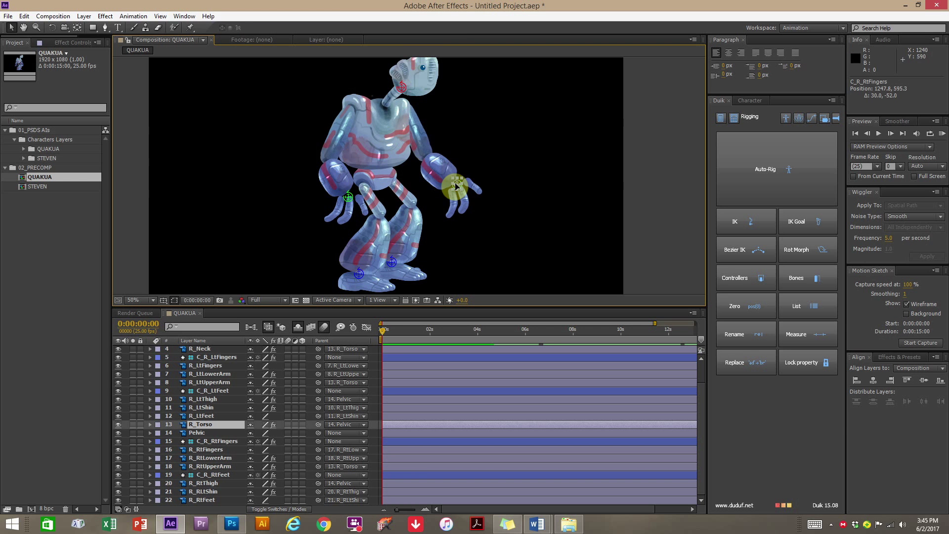
click(391, 262)
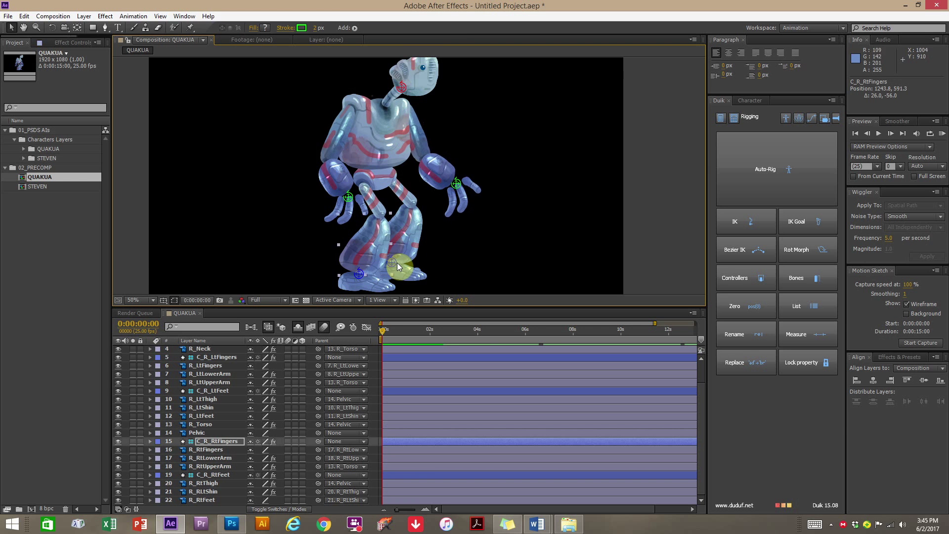
mouse_move(394, 260)
mouse_down()
mouse_move(410, 247)
mouse_move(402, 258)
mouse_up()
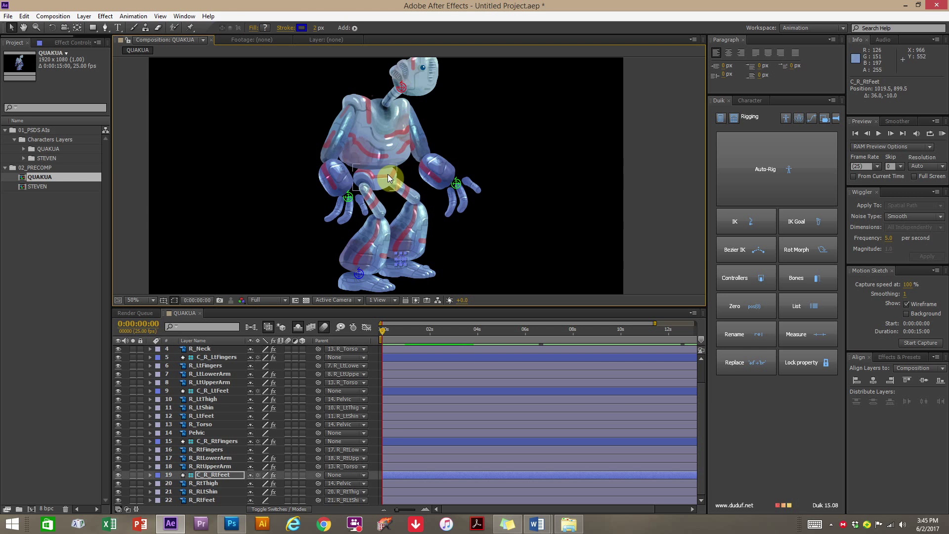
Enlarge the timeline area until all QUAKUA layers fit, and turn off the hiding of shy layers.
drag(452, 155, 481, 156)
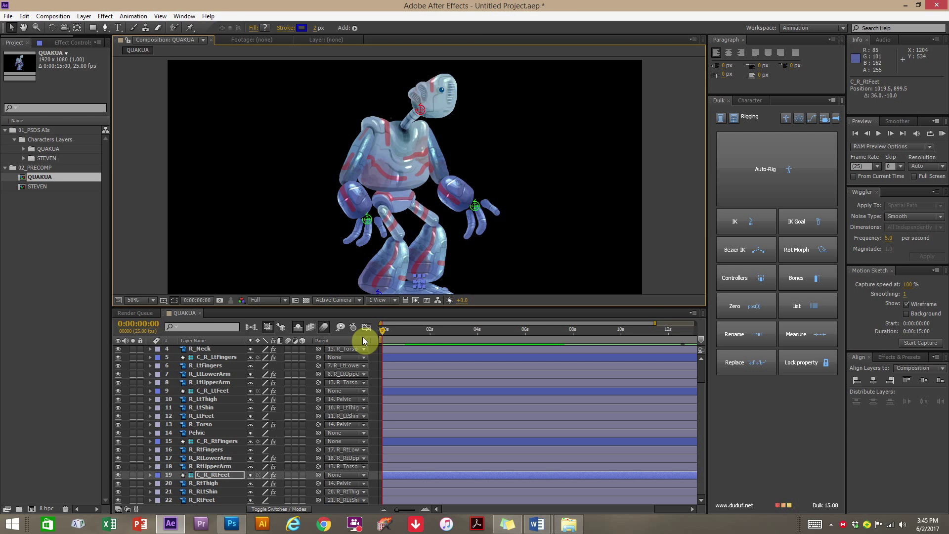
drag(279, 307, 275, 269)
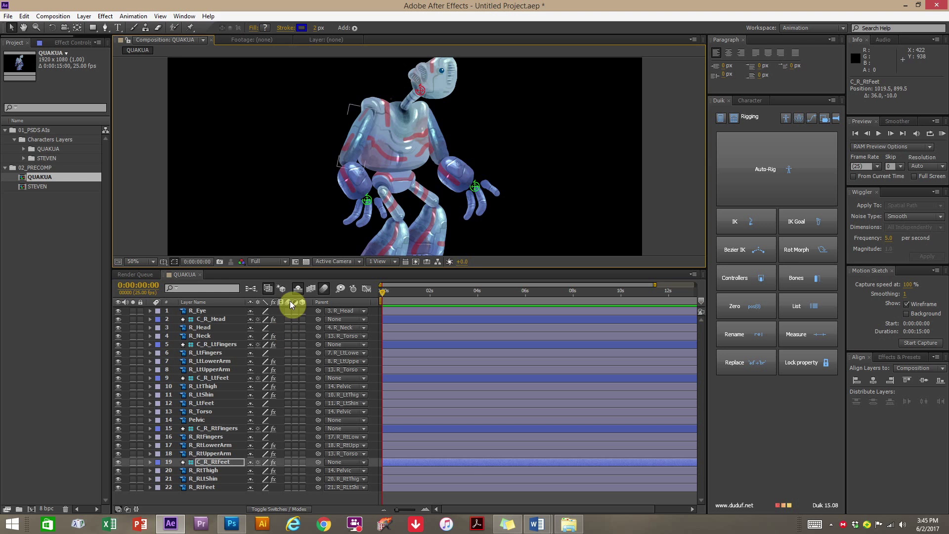
click(295, 289)
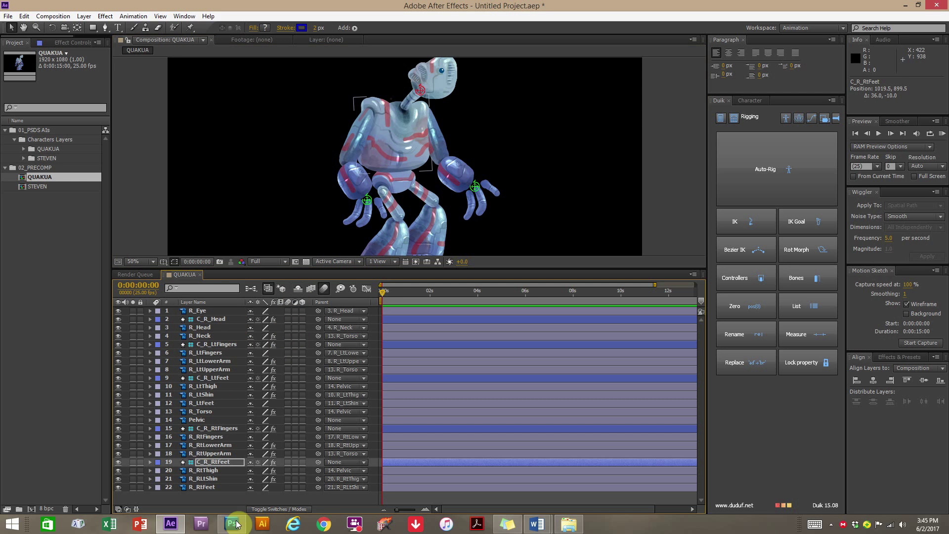
Check the R_LtFingers, R_LtUpperArm, R_Head and R_Neck layers individually.
click(206, 354)
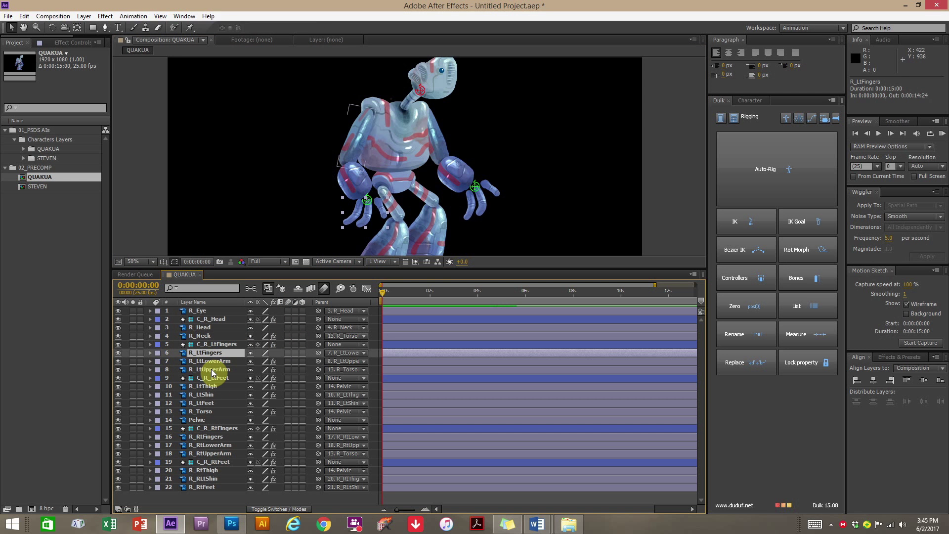
click(212, 369)
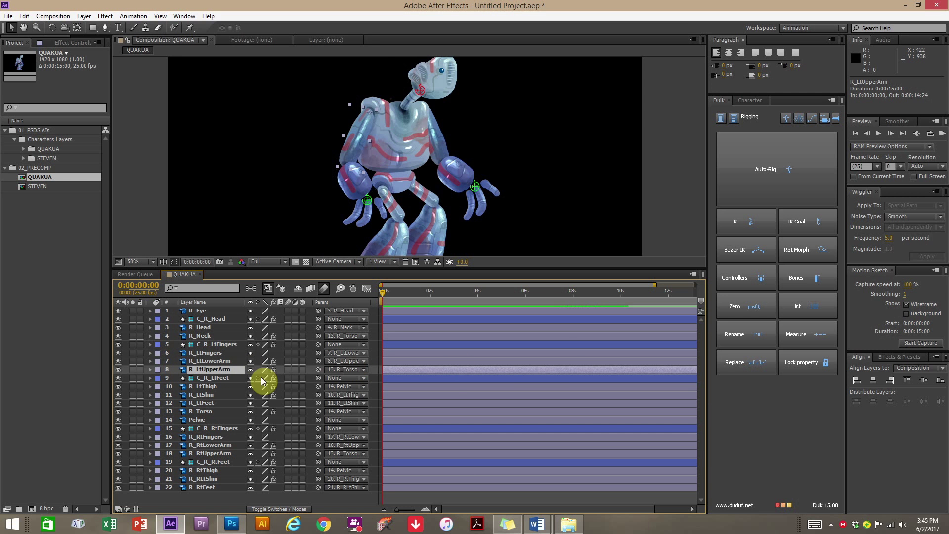
click(197, 328)
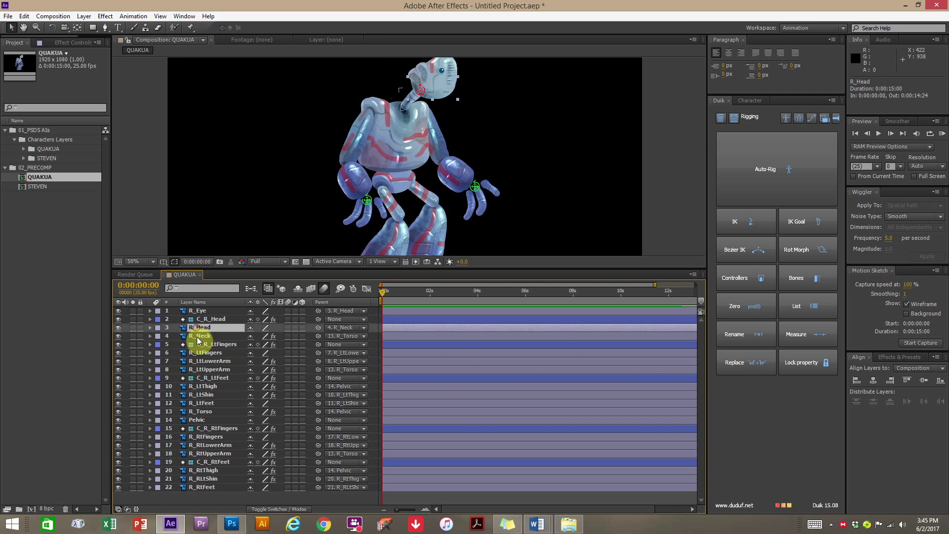
click(197, 337)
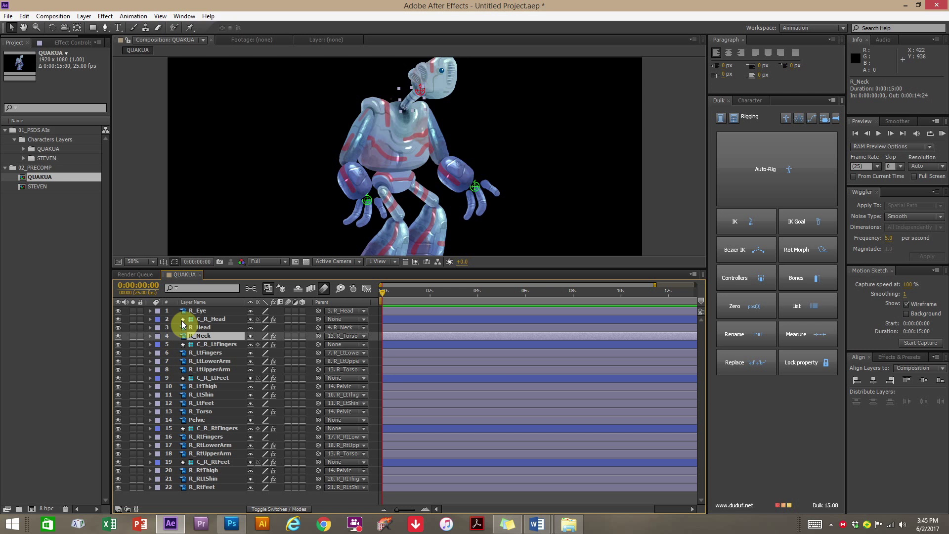
Mark R_LtFingers, R_LtLowerArm and R_LtUpperArm as shy, and turn on the hiding of shy layers.
click(208, 354)
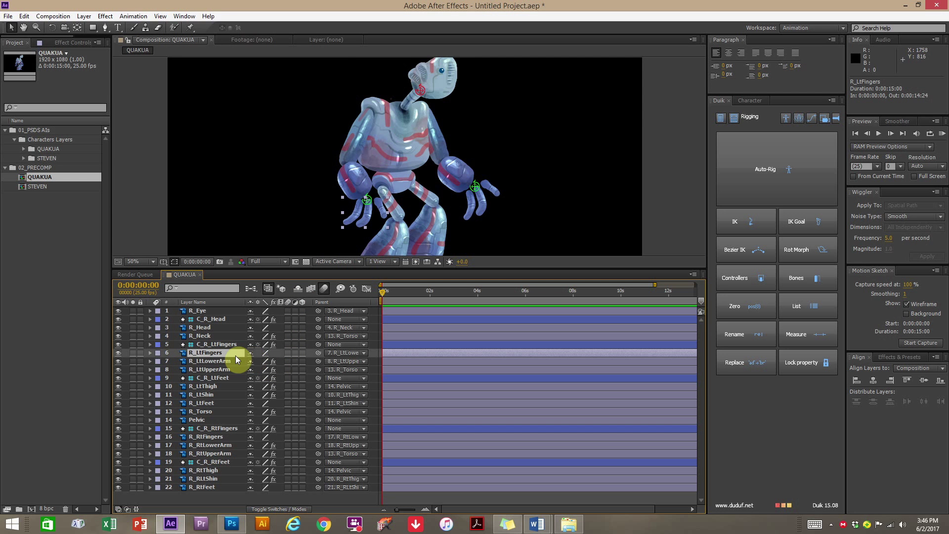
click(223, 361)
click(213, 370)
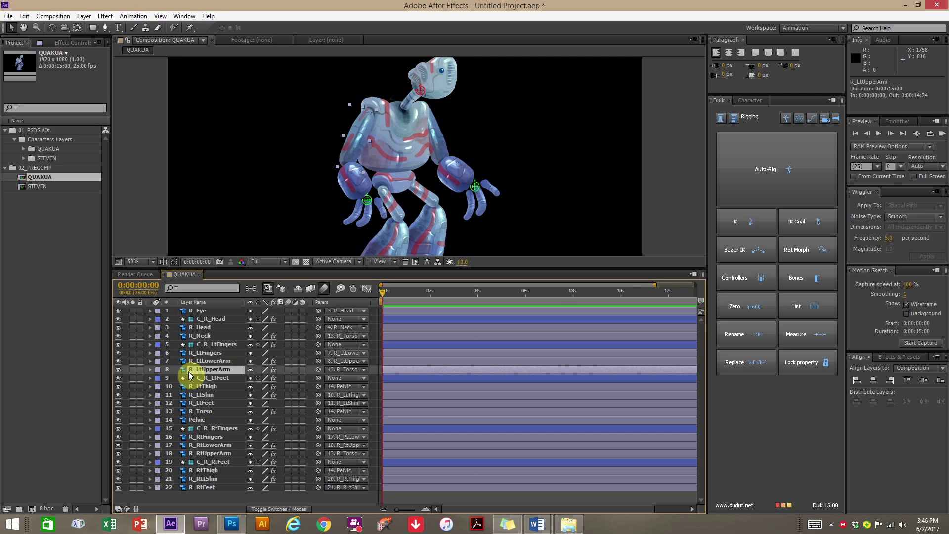
click(251, 359)
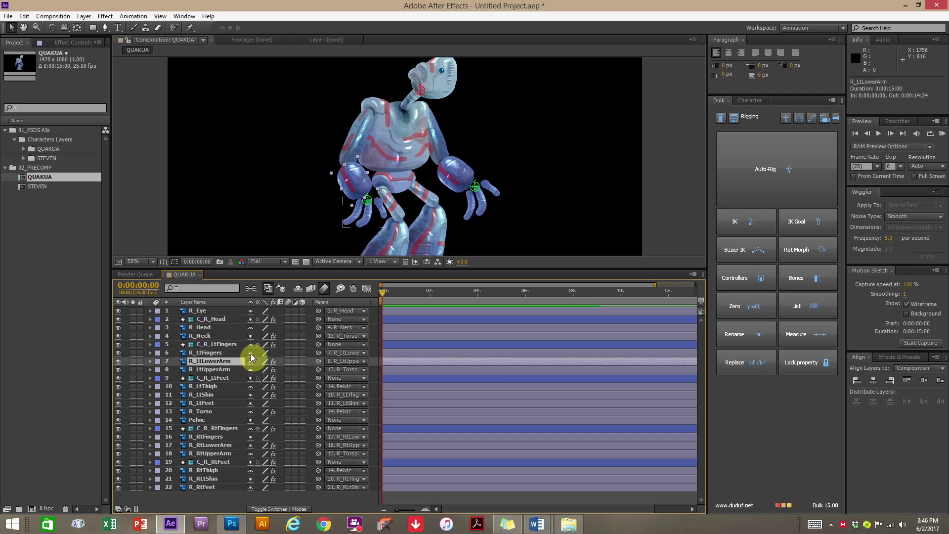
click(299, 288)
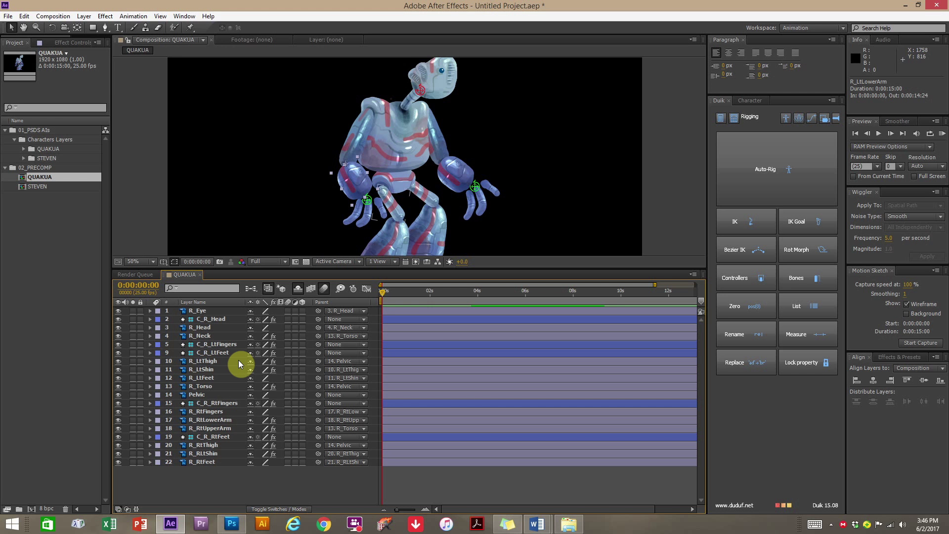
Mark R_Head, R_Neck, R_LtThigh, R_LtShin, R_LtFeet and R_Torso as shy, and select the Pelvic layer.
click(245, 328)
click(250, 327)
click(250, 327)
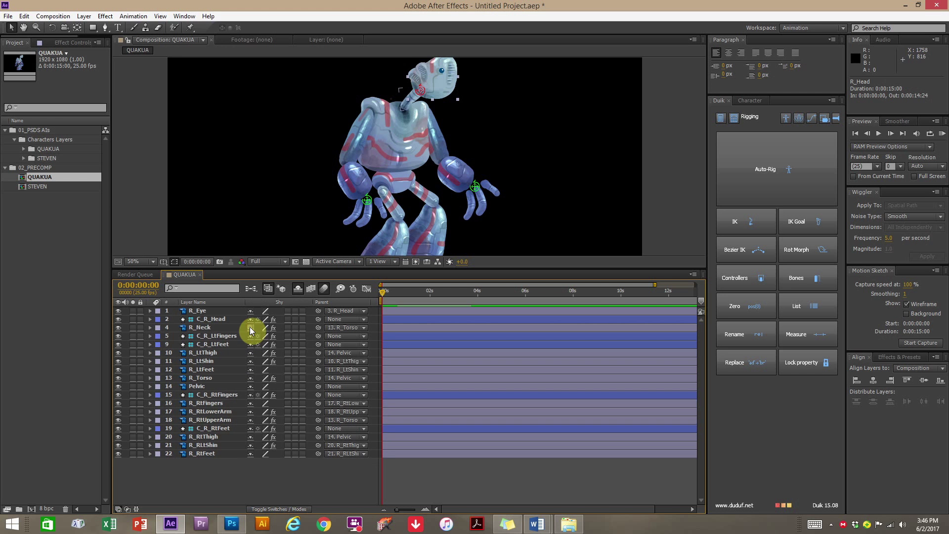
click(212, 346)
shift+click(212, 363)
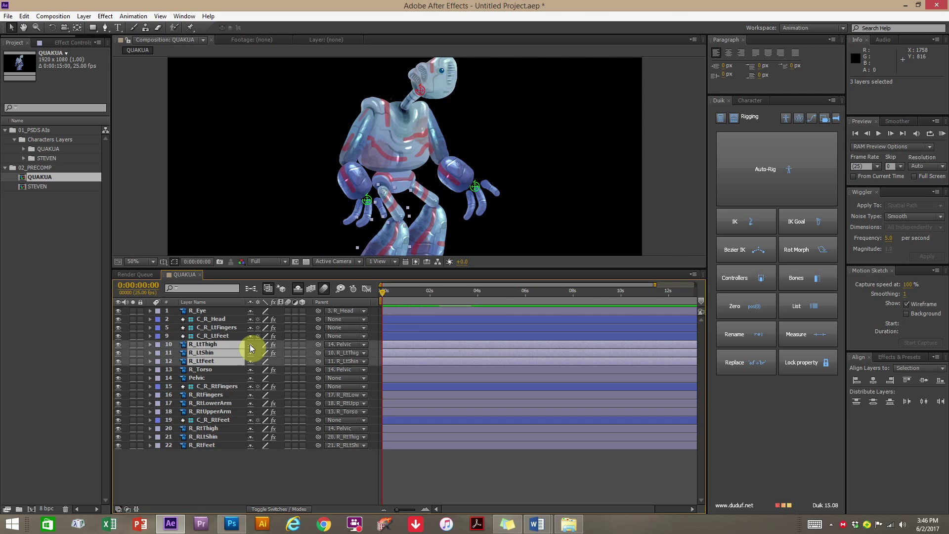
click(251, 344)
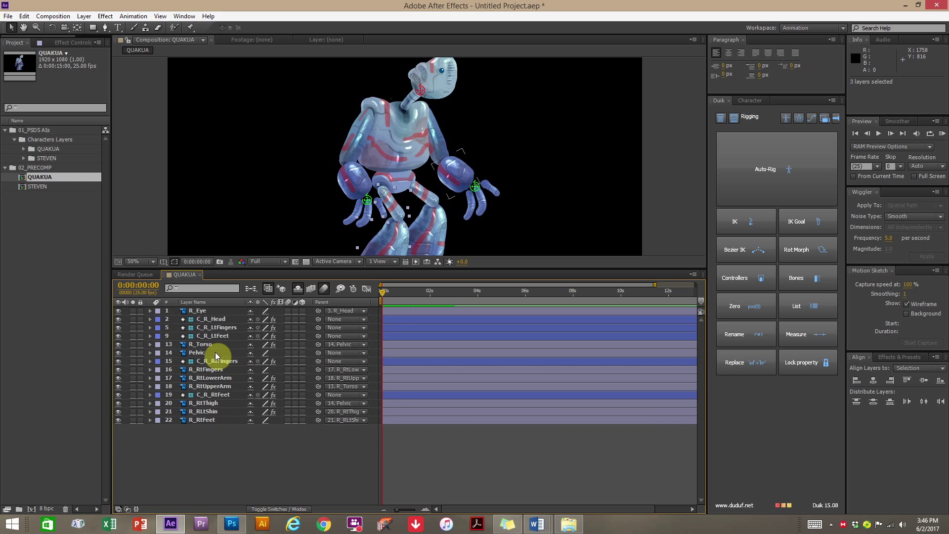
click(250, 345)
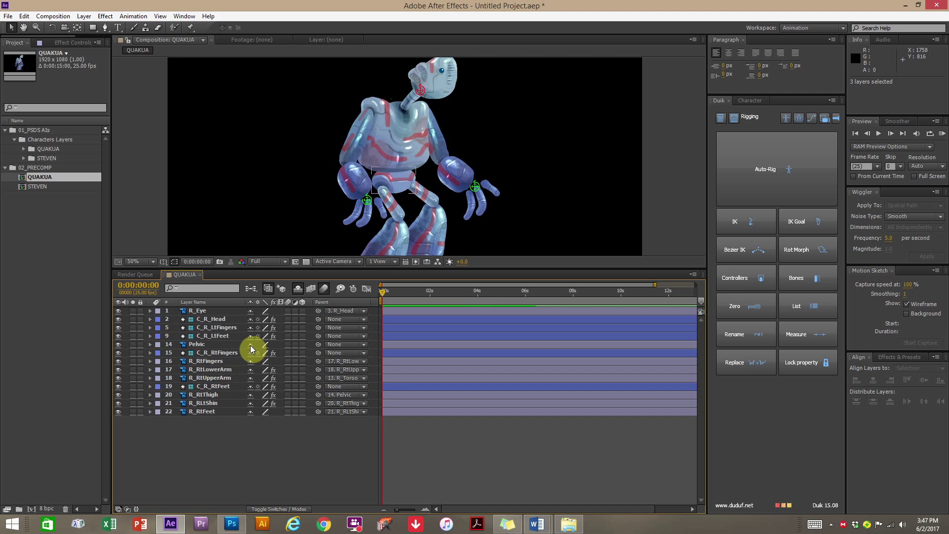
click(206, 345)
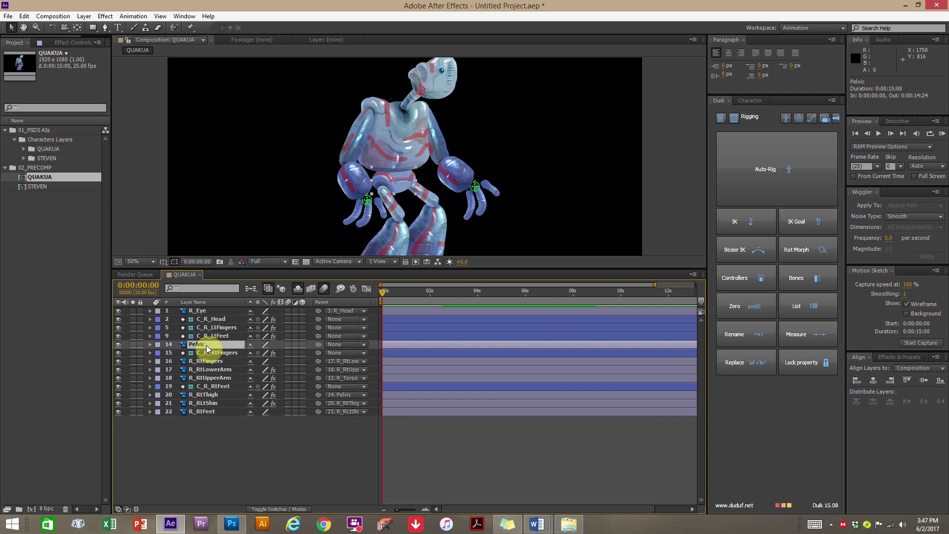
Mark R_RtFingers, R_RtLowerArm, R_RtUpperArm, R_RtThigh, R_RLtShin and R_RtFeet as shy.
click(206, 361)
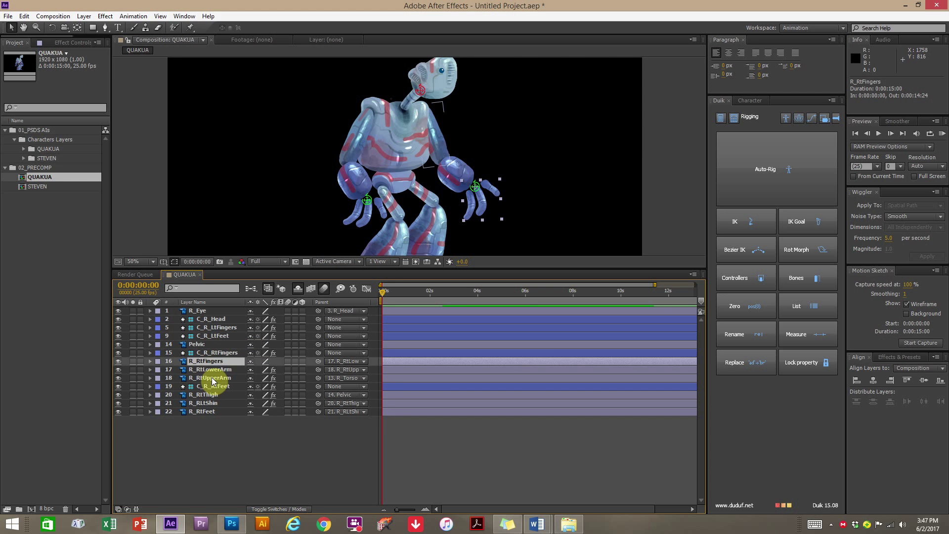
shift+click(212, 377)
click(251, 367)
click(208, 370)
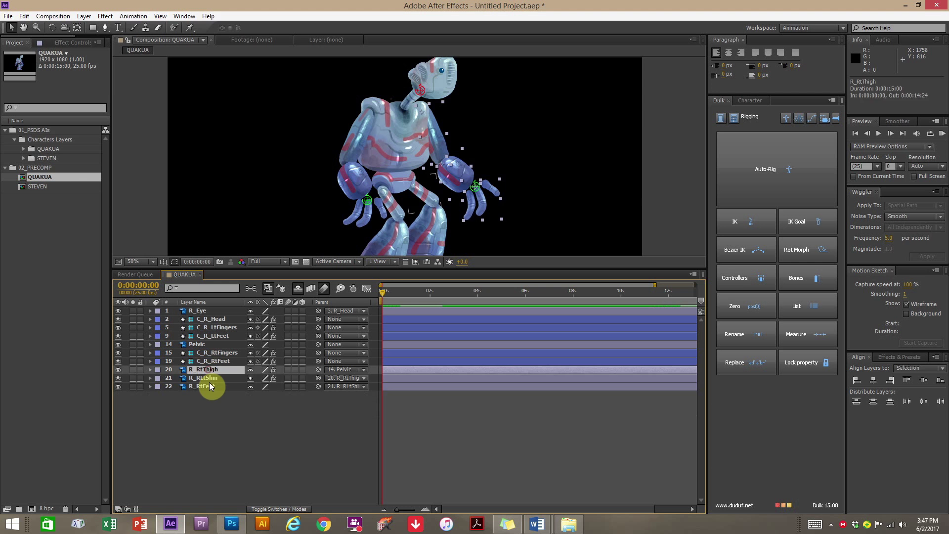
shift+click(209, 385)
click(251, 377)
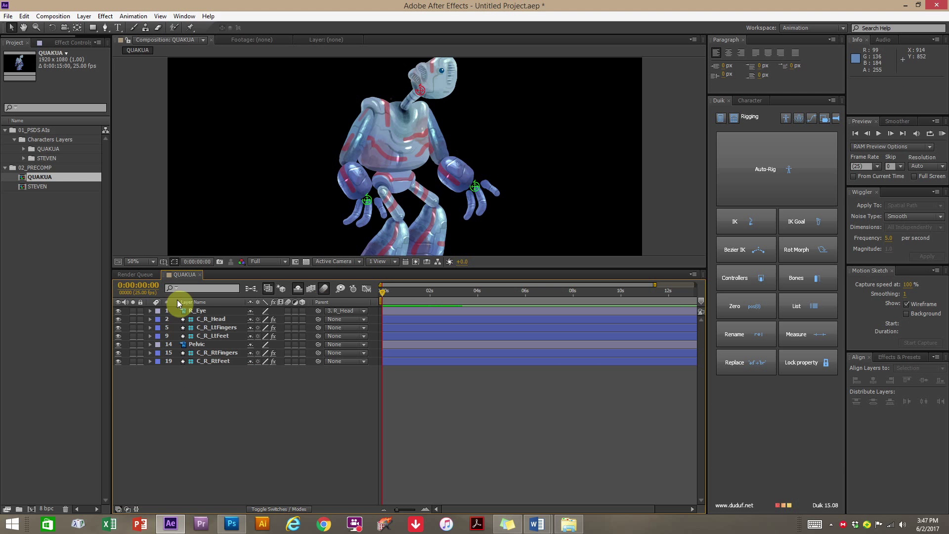
Create a medium-sized, dark gray Duik controller for the Pelvic layer.
click(194, 311)
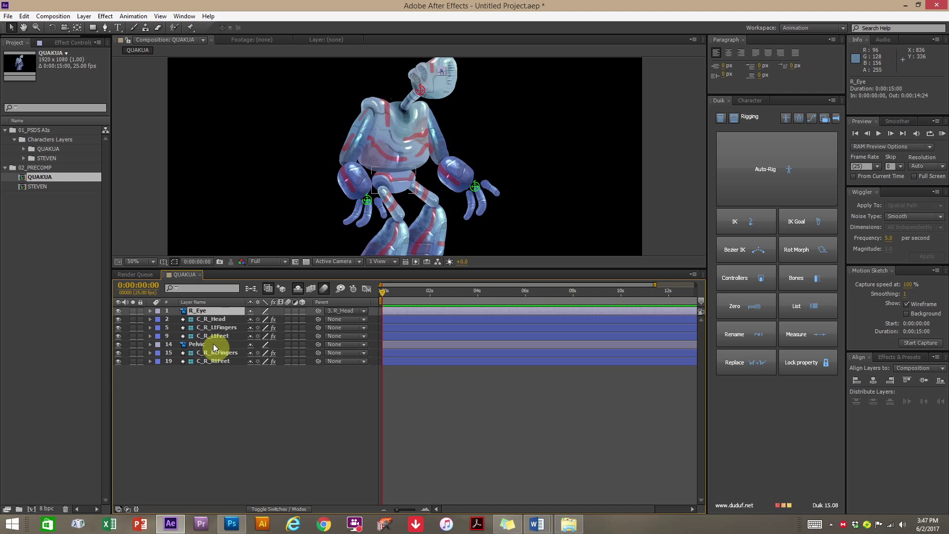
click(197, 345)
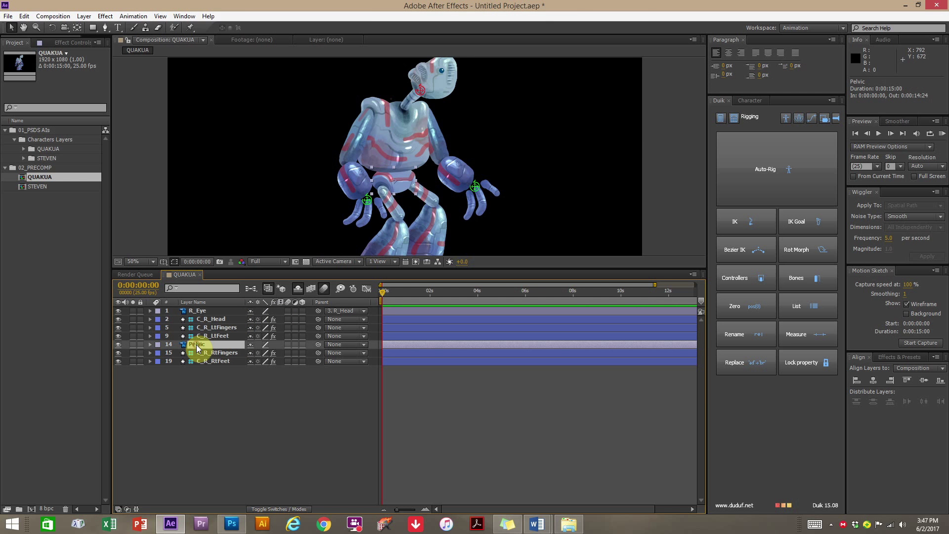
key(space)
drag(411, 224, 378, 181)
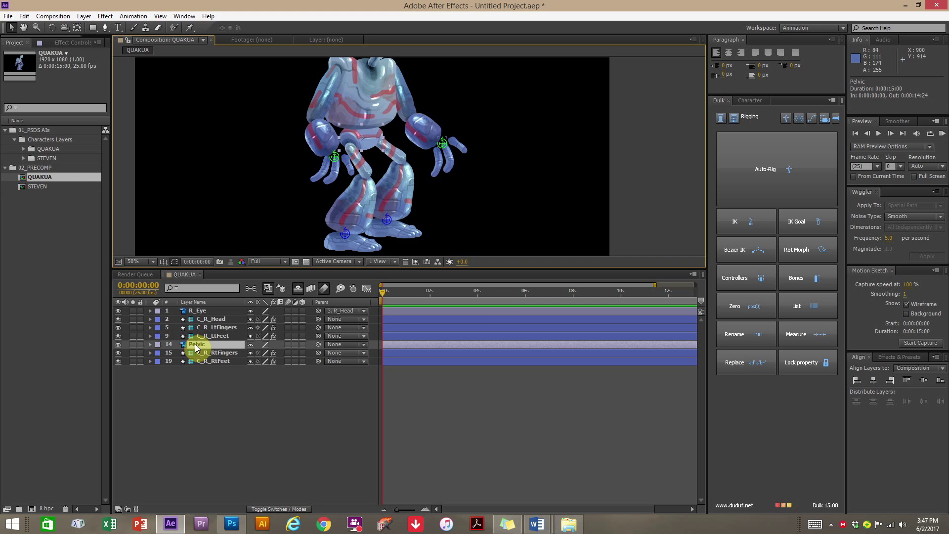
click(744, 278)
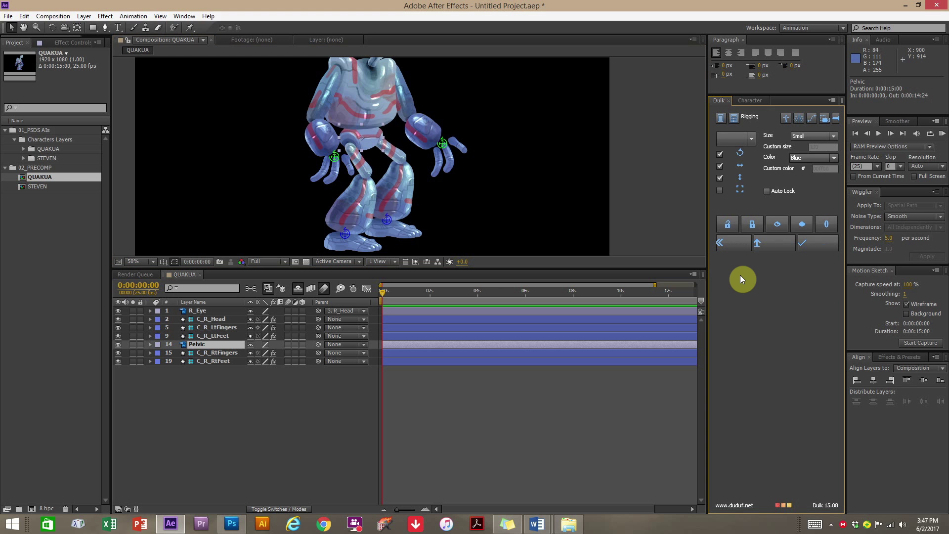
click(806, 158)
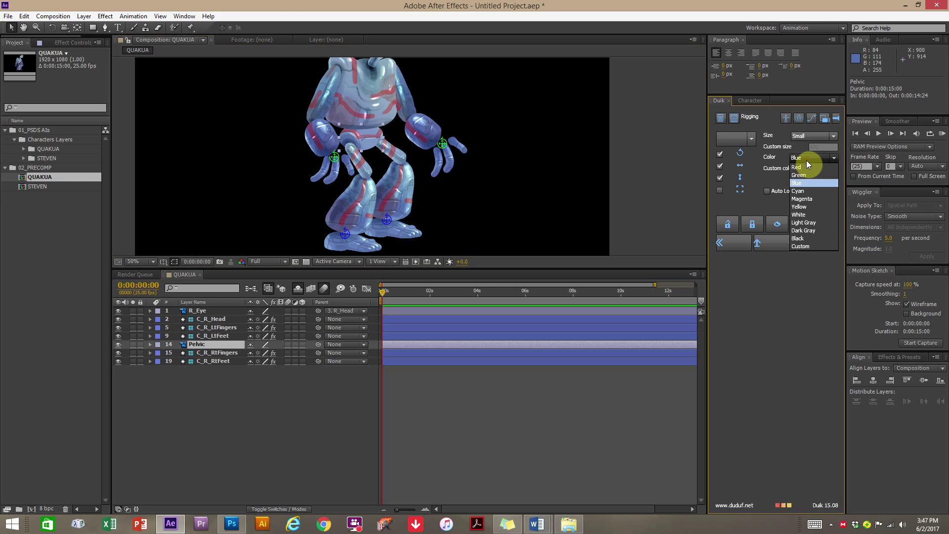
click(814, 231)
click(804, 136)
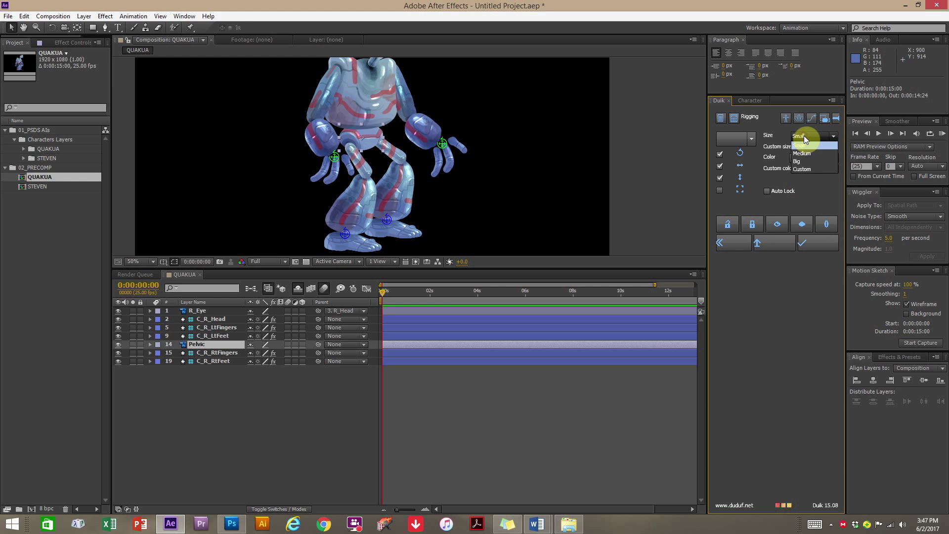
click(805, 154)
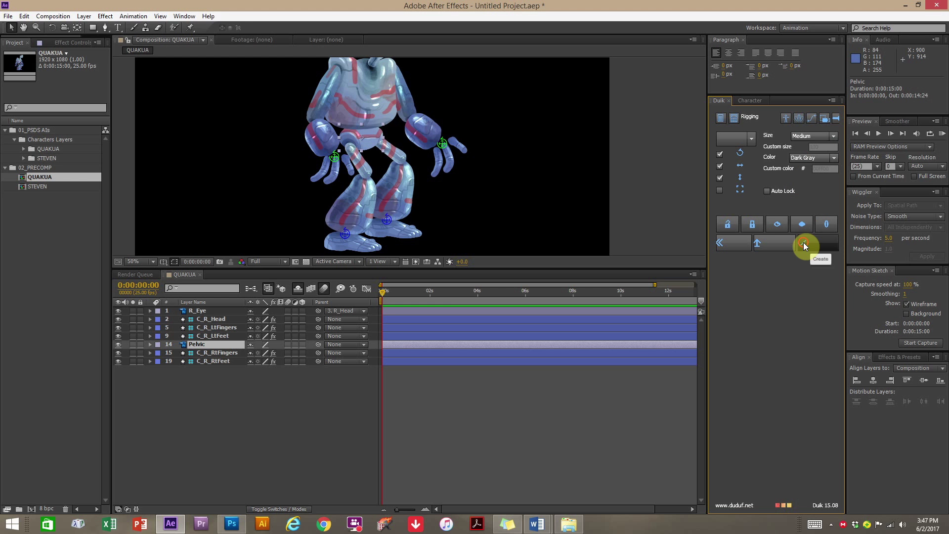
click(803, 242)
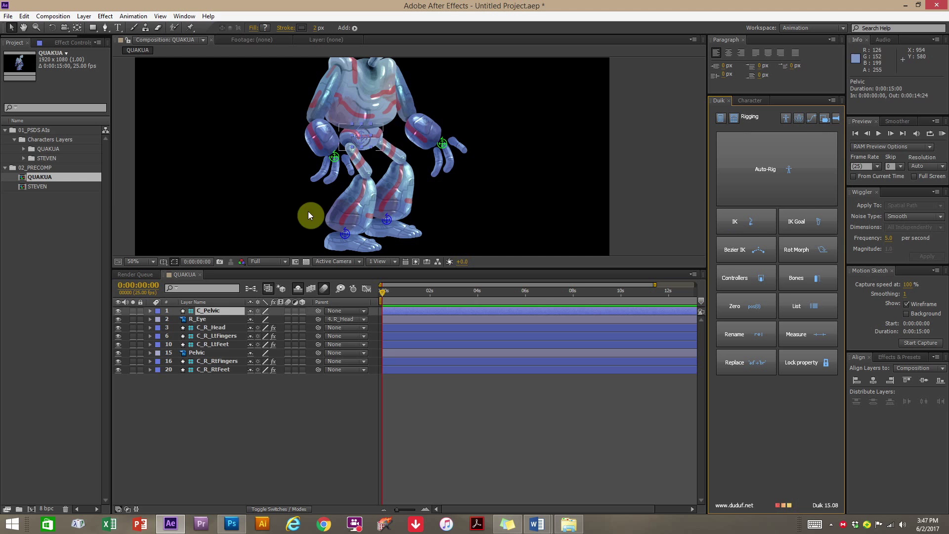
Place the C_Pelvic controller layer directly above Pelvic, and mark Pelvic as shy.
drag(216, 313, 223, 349)
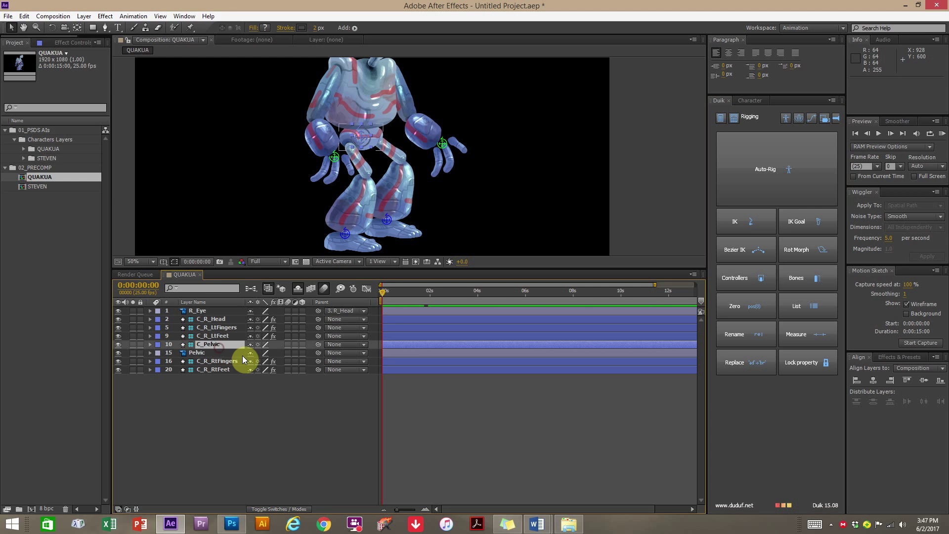
click(247, 353)
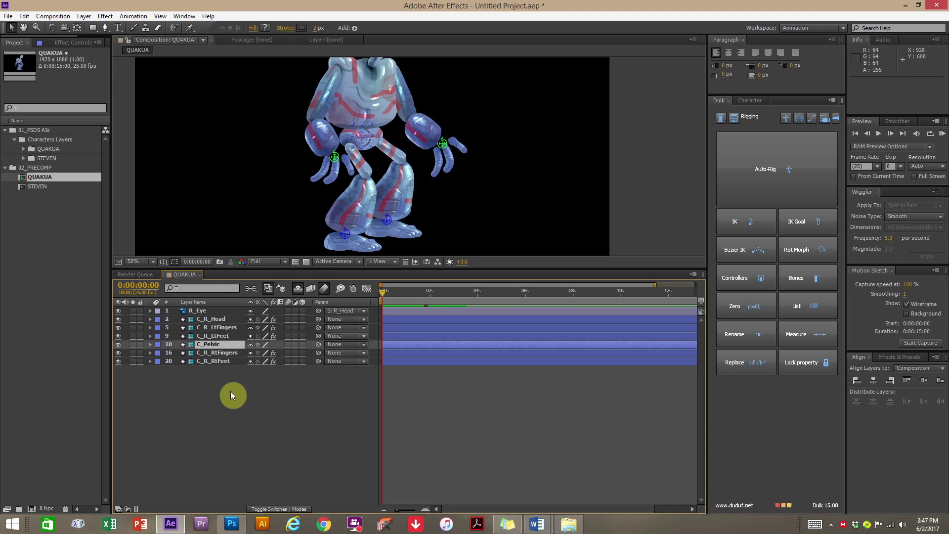
click(217, 344)
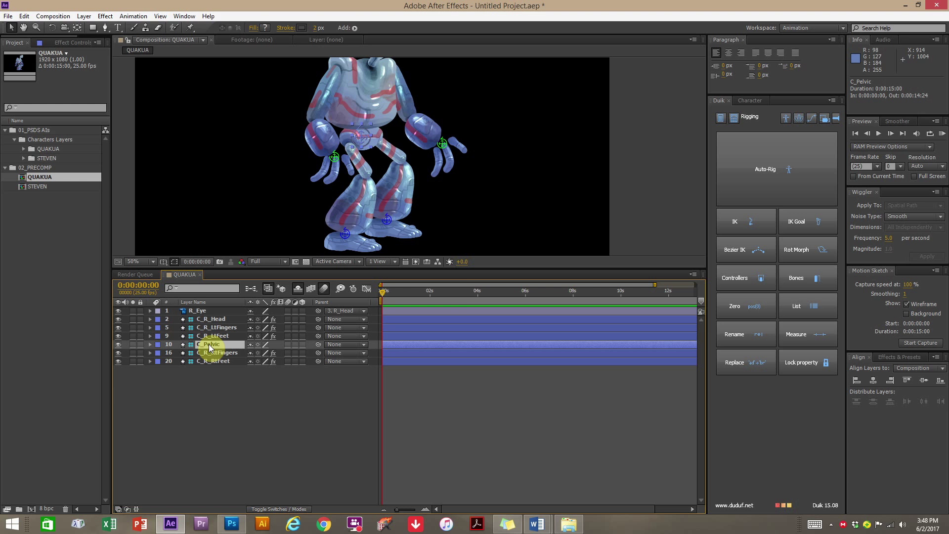
Enlarge the composition viewer area and position the view so that the whole robot fits.
drag(450, 269, 449, 366)
key(h)
mouse_move(371, 154)
mouse_down()
mouse_move(392, 192)
mouse_move(377, 165)
mouse_up()
key(v)
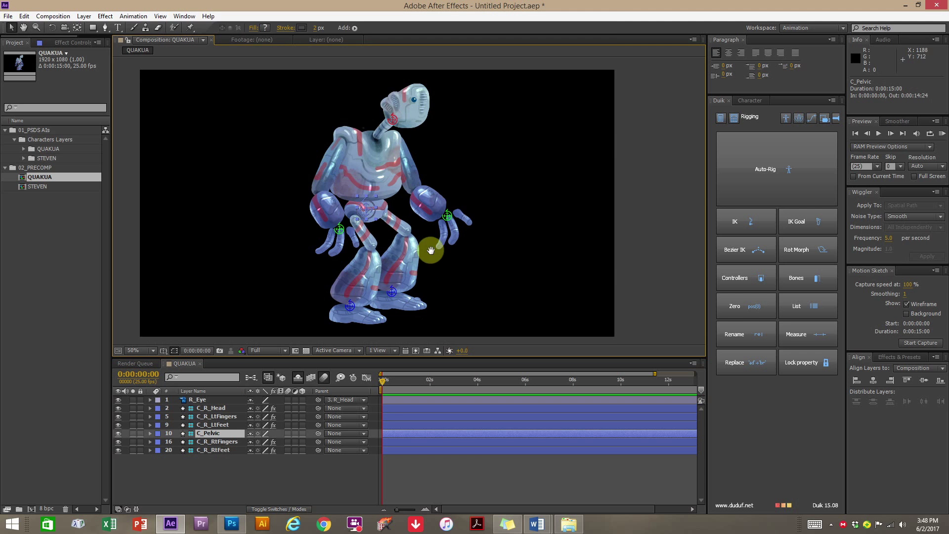
drag(430, 251, 417, 251)
key(v)
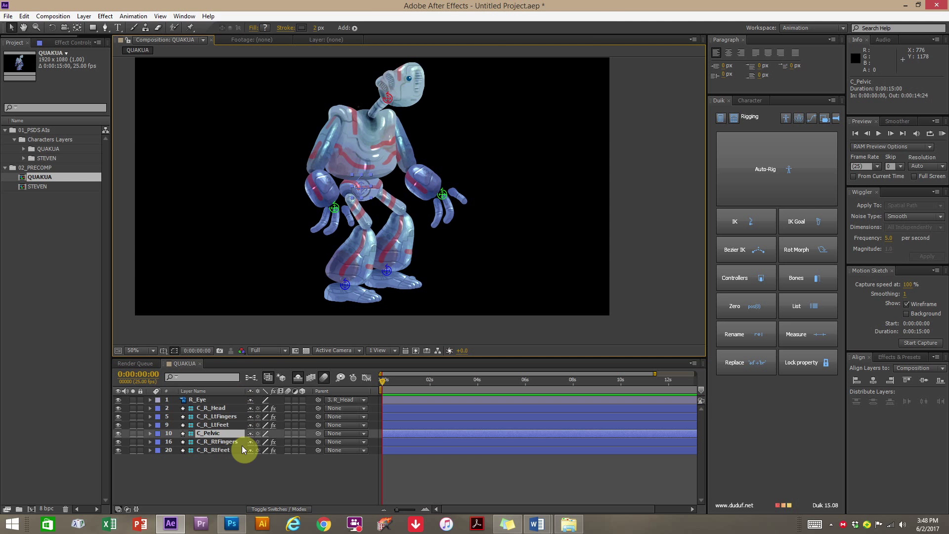
Move the C_R_RtFingers layer directly below C_R_LtFingers, and parent C_R_Head to C_Pelvic.
click(210, 409)
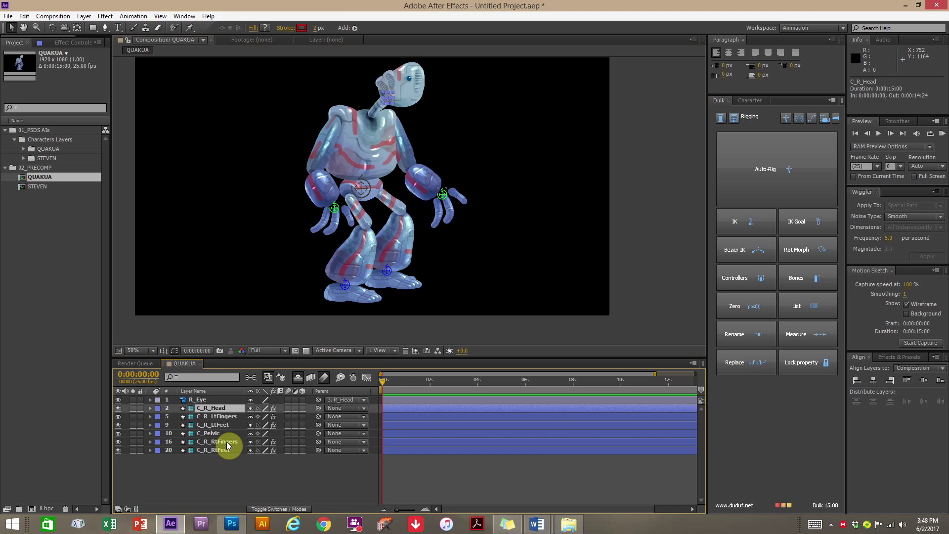
drag(226, 441, 225, 416)
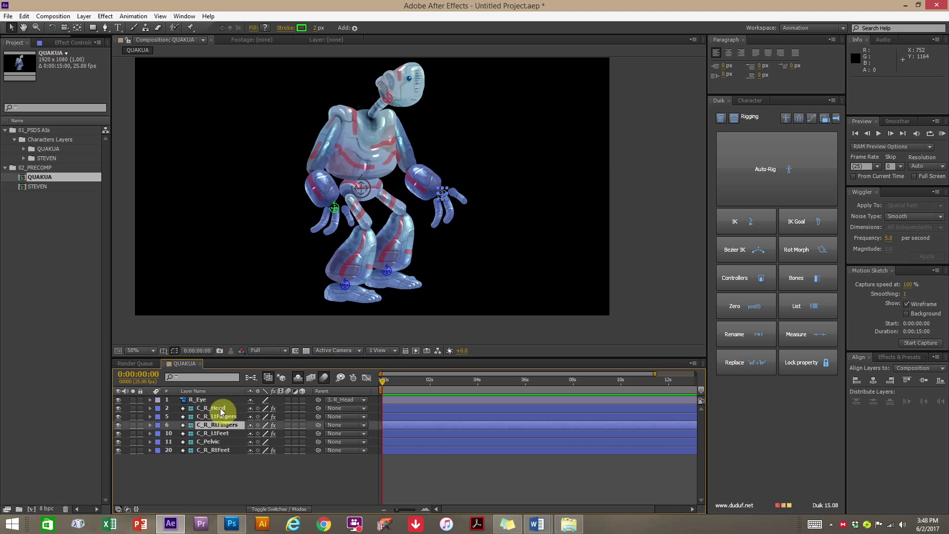
click(220, 408)
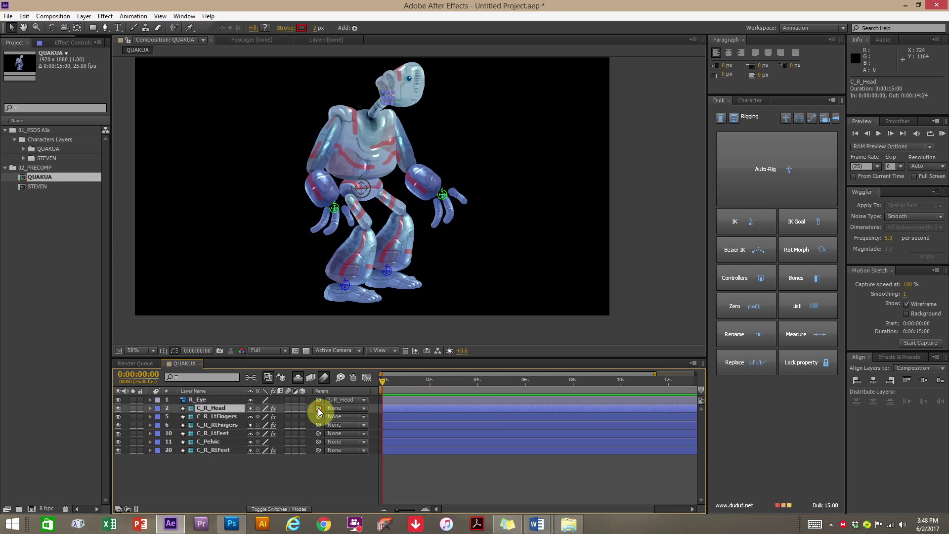
drag(319, 408, 242, 439)
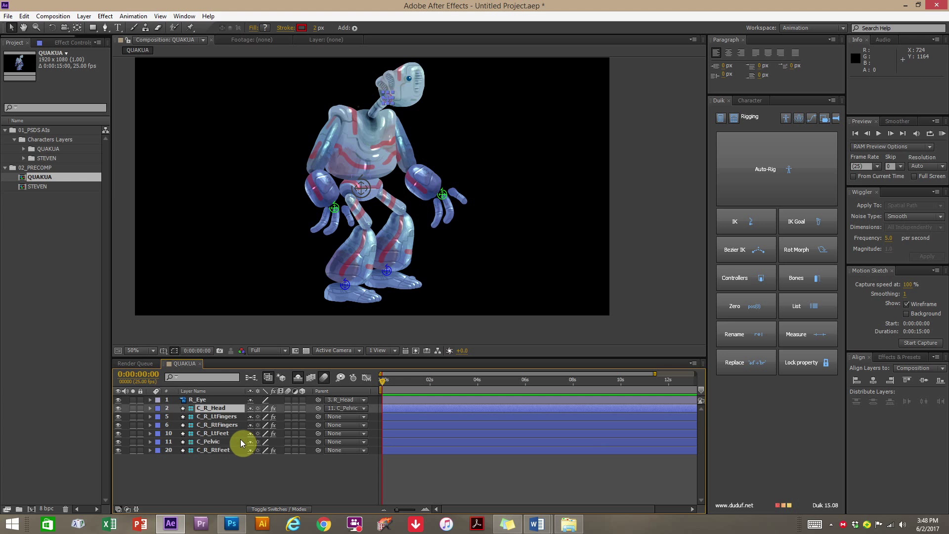
Parent the C_R_LtFingers and C_R_RtFingers controllers to R_Torso.
click(217, 416)
click(220, 425)
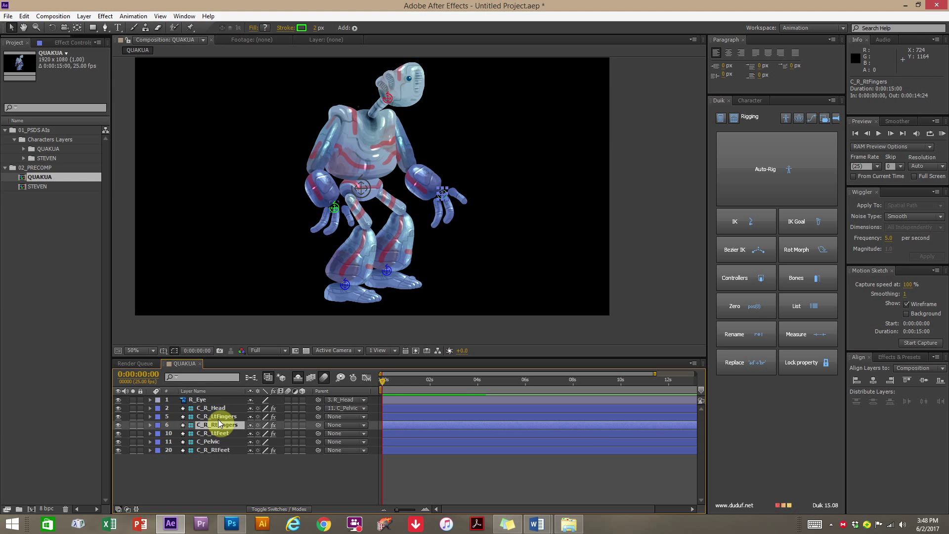
ctrl+click(218, 416)
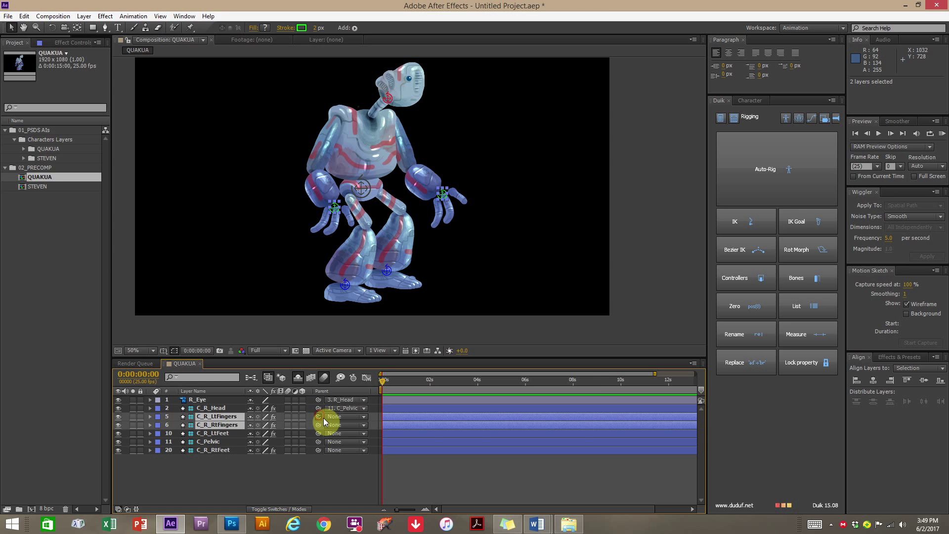
mouse_move(319, 417)
mouse_down()
mouse_move(327, 419)
mouse_move(317, 408)
mouse_move(334, 417)
mouse_up()
click(333, 417)
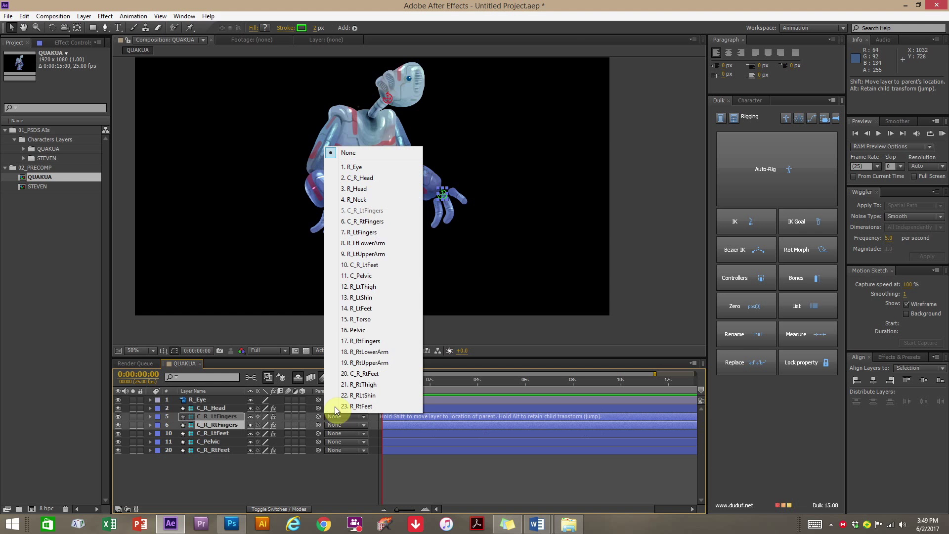
click(359, 320)
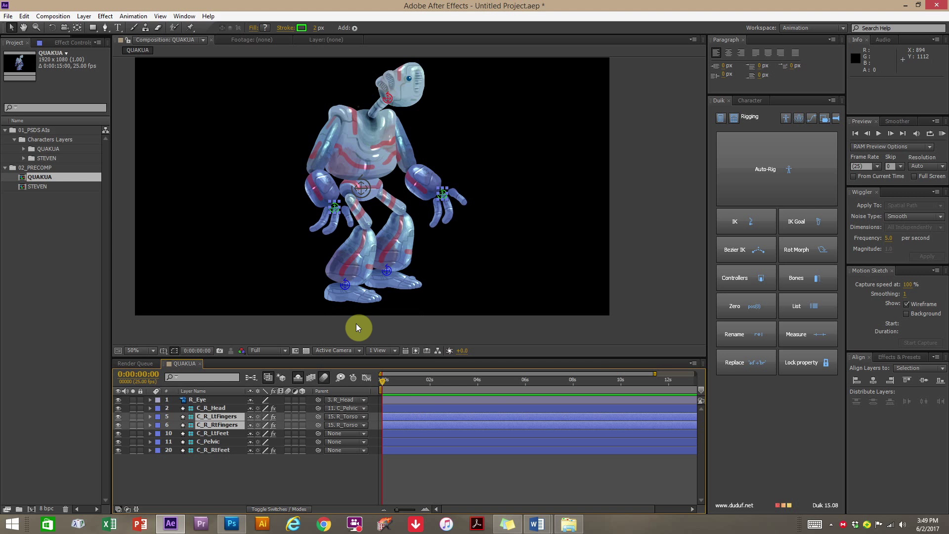
click(224, 479)
Duplicate the C_Pelvic controller and rename the copy C_MASTER.
click(212, 443)
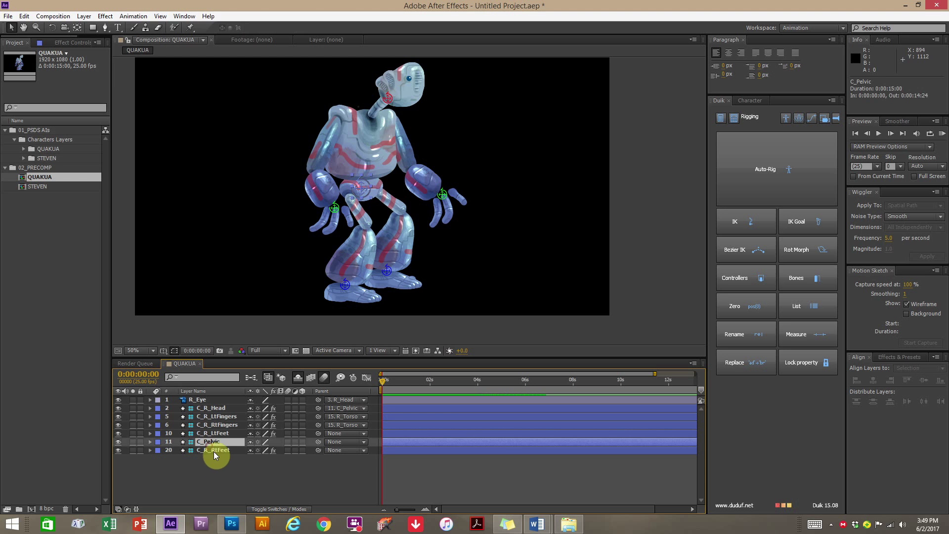
click(261, 455)
click(210, 441)
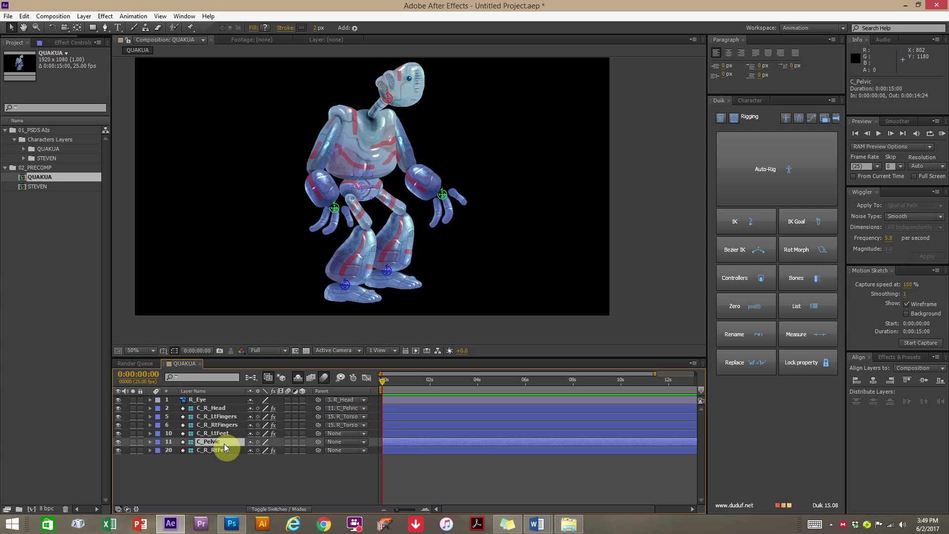
key(ctrl+d)
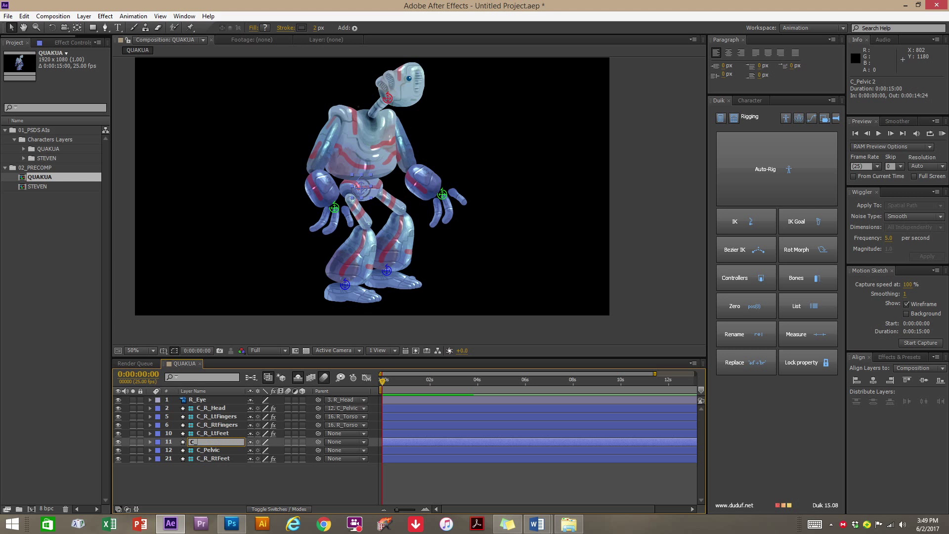
text(MASTER)
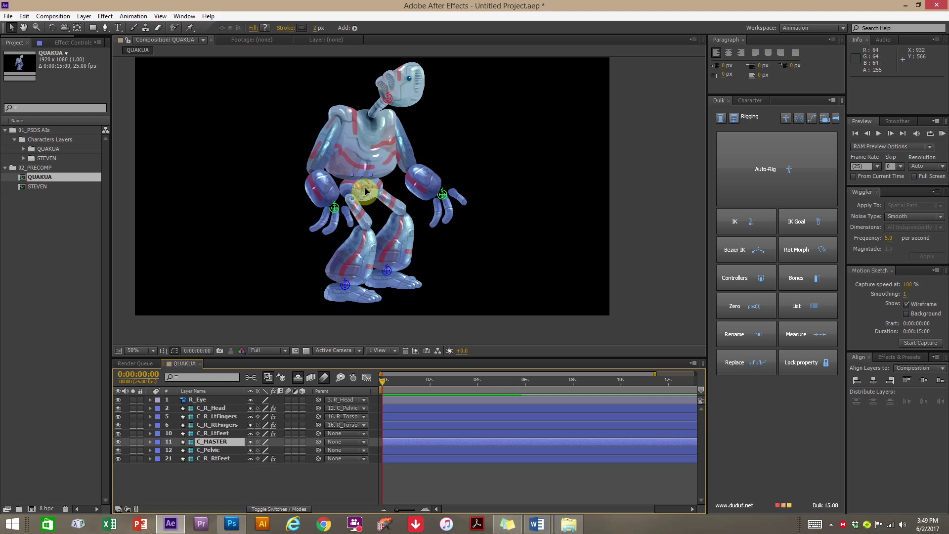
Place the C_MASTER controller between the robot's feet at about 969.5, 982, and move its layer below C_R_RtFeet.
drag(367, 192, 378, 292)
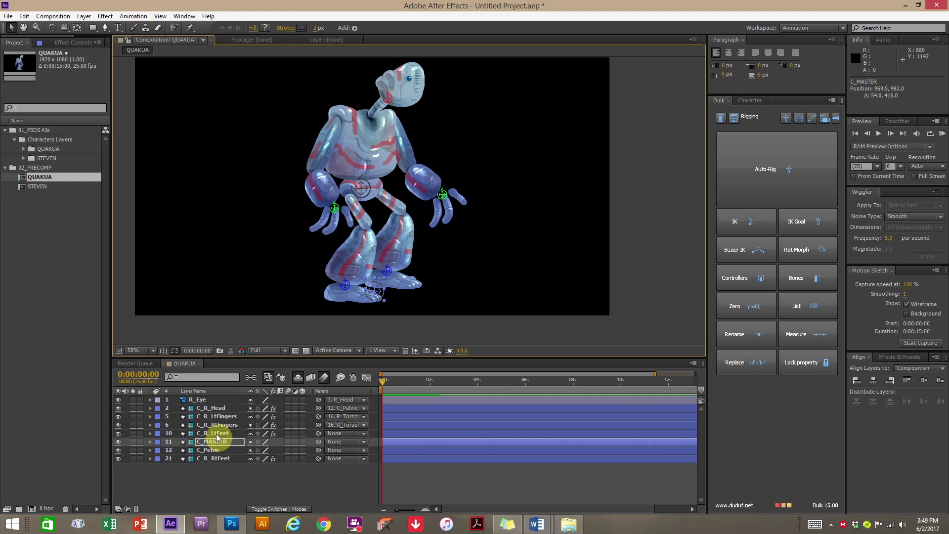
drag(216, 443, 216, 463)
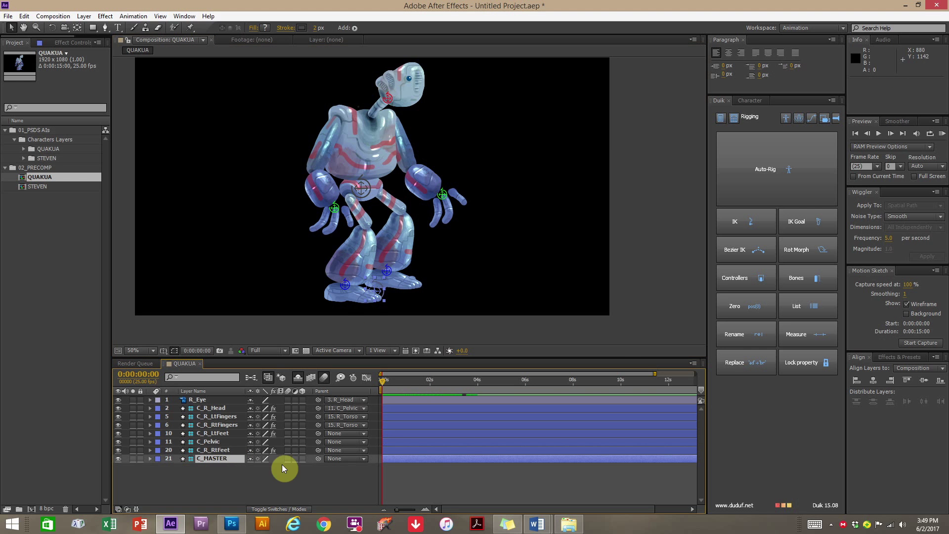
Parent C_R_LtFeet, C_Pelvic and C_R_RtFeet together to the C_MASTER controller.
click(218, 451)
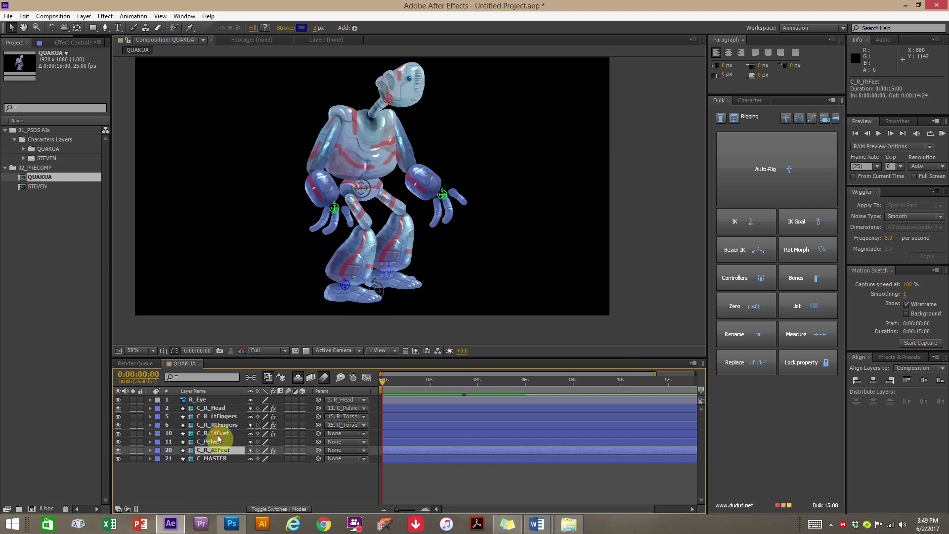
shift+click(217, 434)
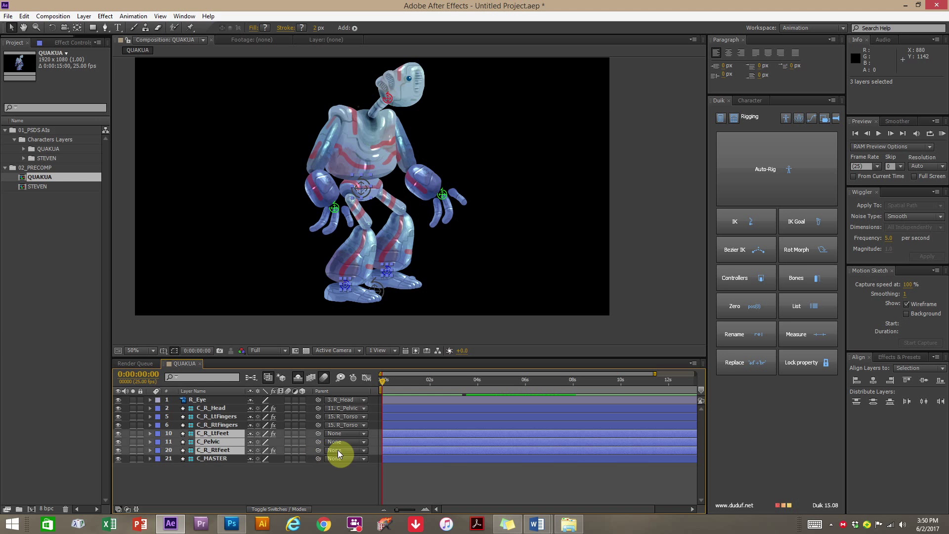
drag(317, 450, 218, 460)
Test the rig by moving the C_MASTER controller slightly, and undo the move.
click(218, 460)
mouse_move(375, 286)
mouse_down()
mouse_move(448, 280)
mouse_move(373, 287)
mouse_up()
click(313, 457)
key(ctrl+z)
click(255, 488)
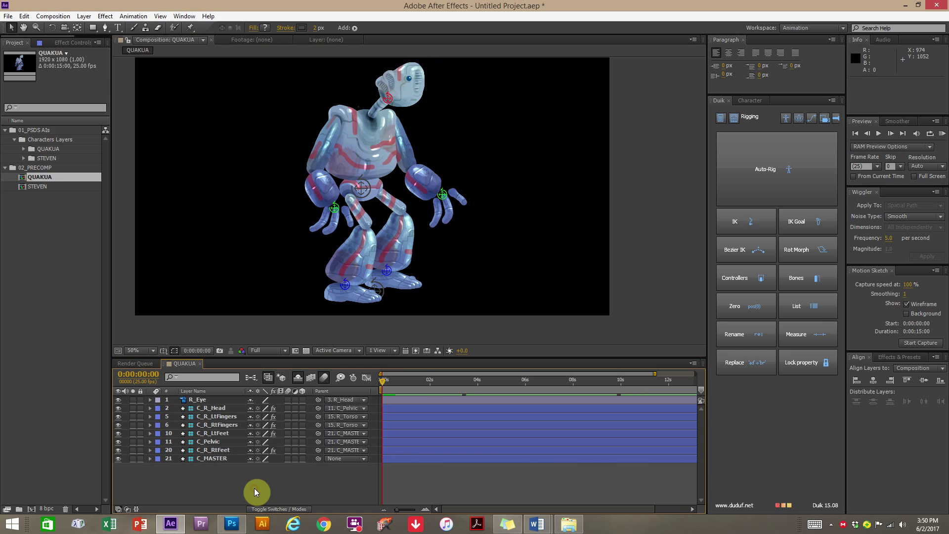
Reveal the shy layers and parent the Pelvic layer to the C_Pelvic controller.
click(212, 441)
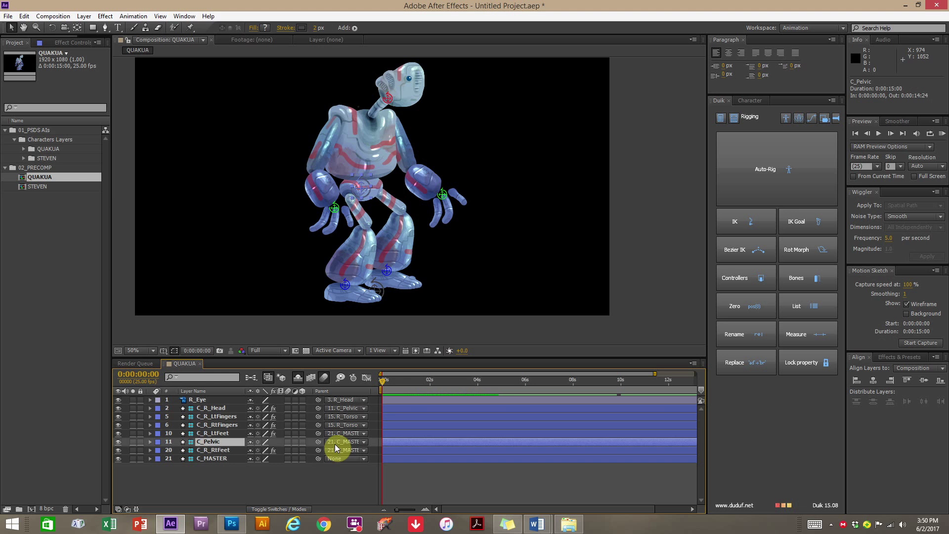
click(316, 482)
click(211, 443)
click(298, 378)
scroll(307, 476, down, 4)
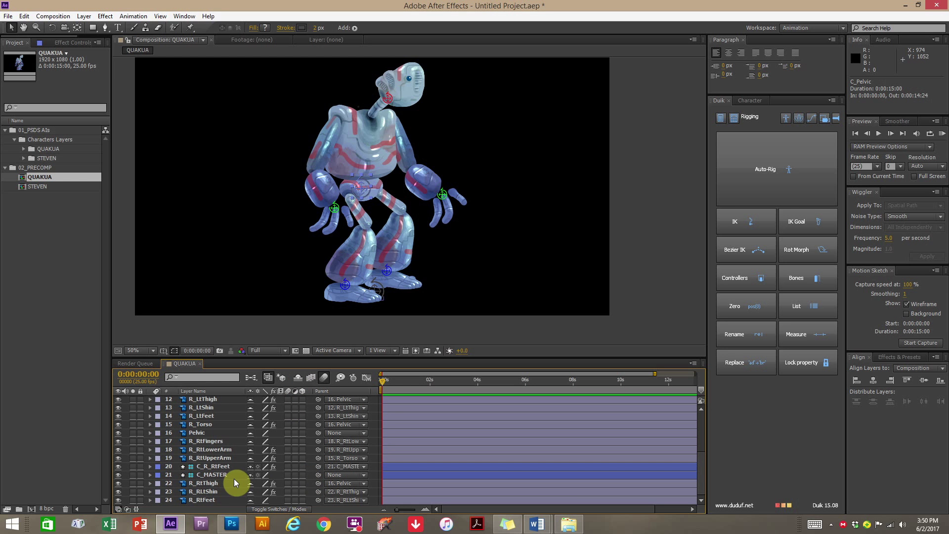
click(289, 434)
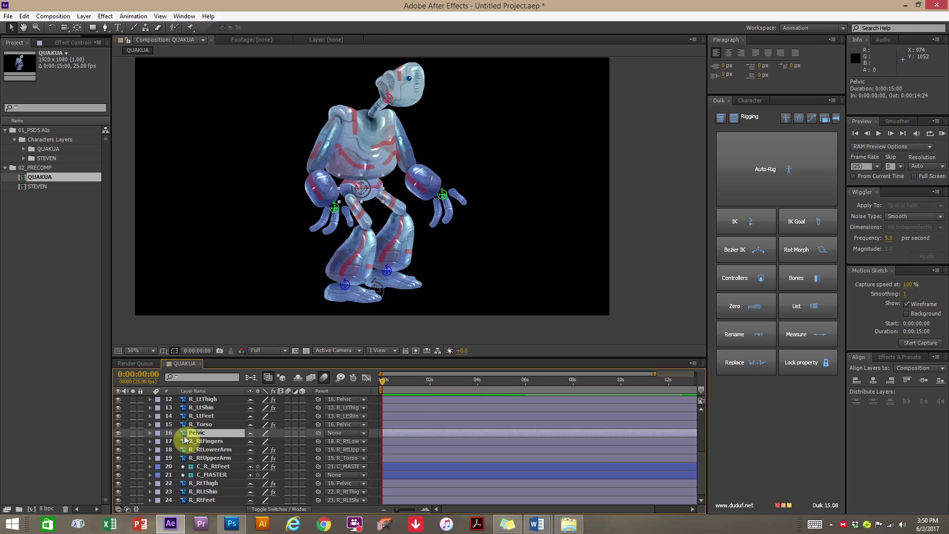
click(336, 433)
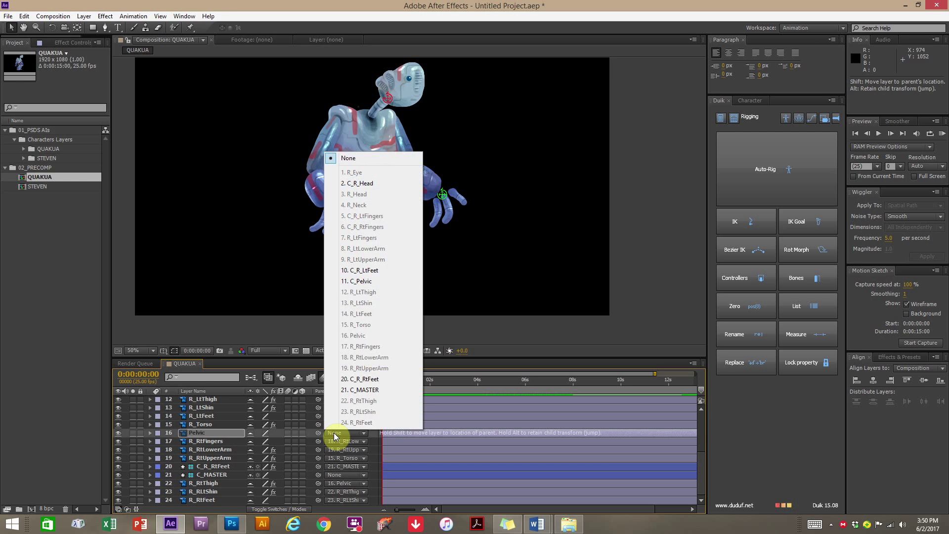
click(355, 283)
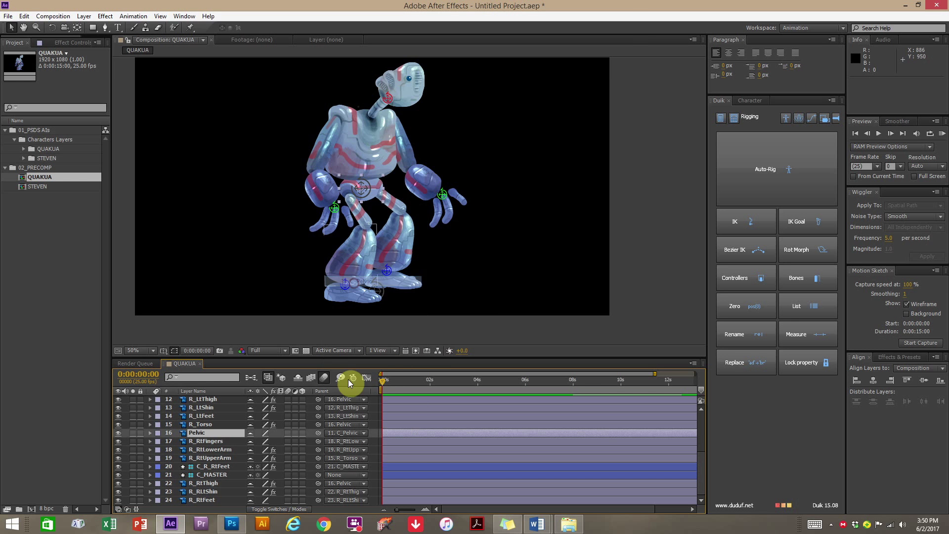
click(322, 379)
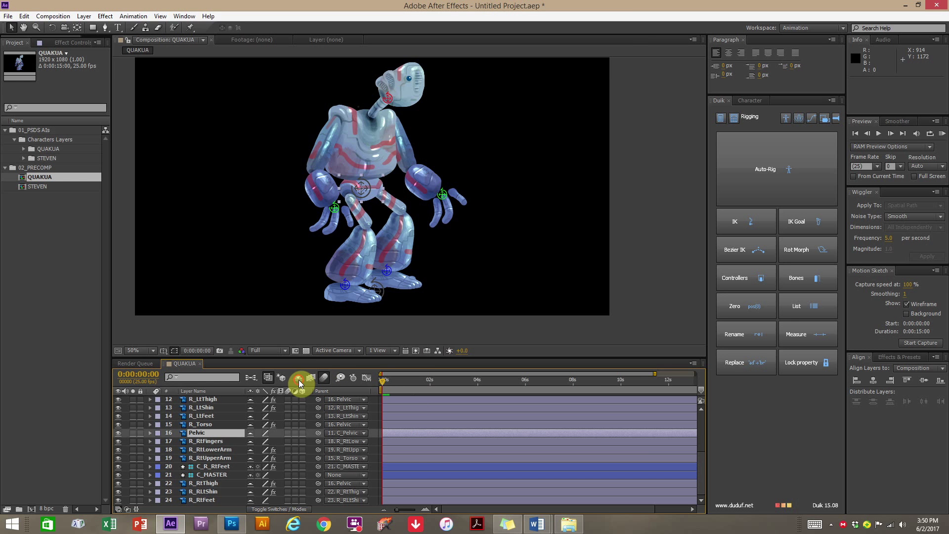
Hide the shy layers again and move the C_MASTER controller slightly to test the whole rig.
click(298, 378)
click(232, 459)
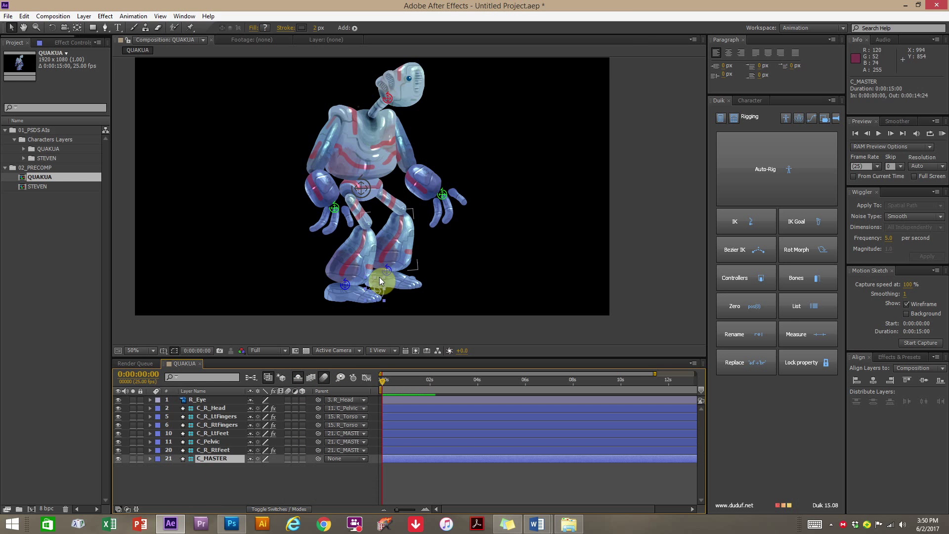
mouse_move(388, 283)
mouse_down()
mouse_move(408, 280)
mouse_move(364, 291)
mouse_move(381, 284)
mouse_up()
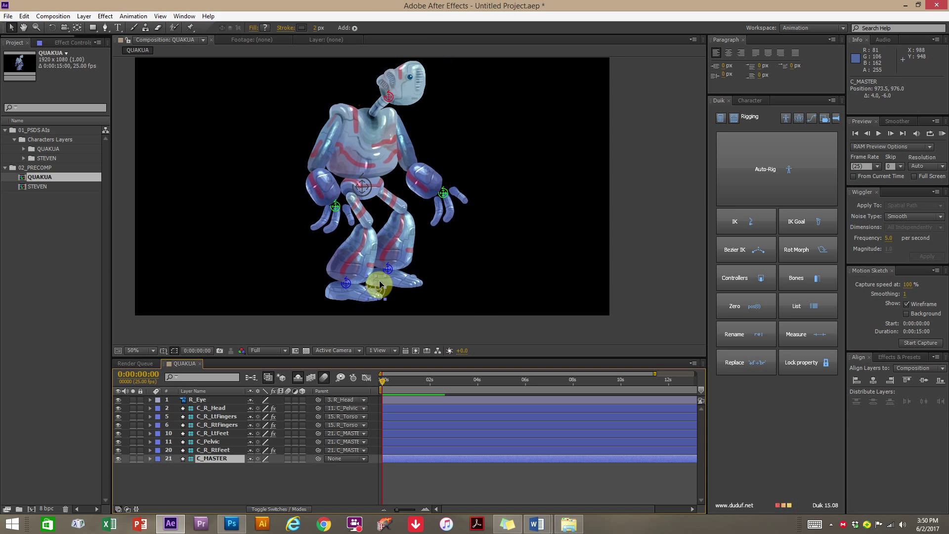
Reveal the shy layers, review the Pelvic layer's parent link to C_Pelvic, and hide the shy layers again.
click(212, 441)
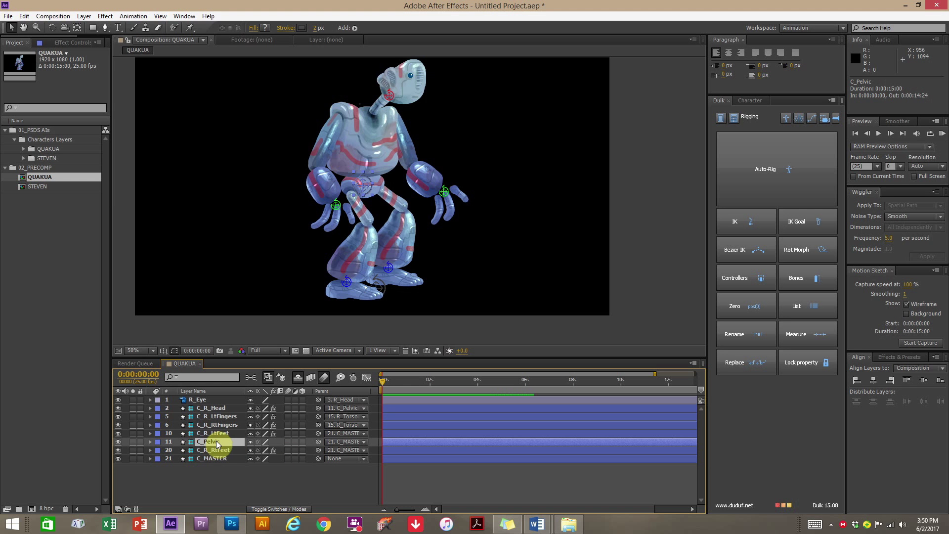
click(298, 377)
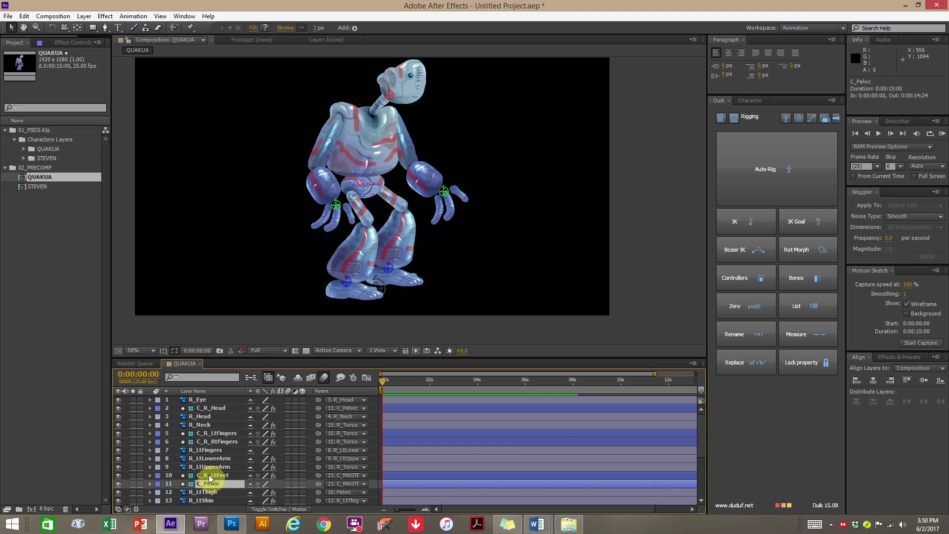
scroll(213, 483, down, 1)
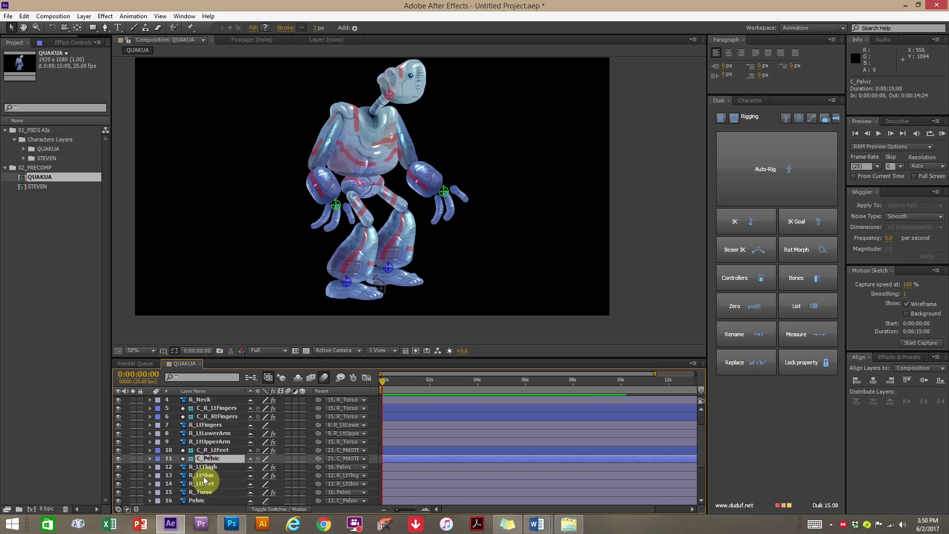
click(198, 501)
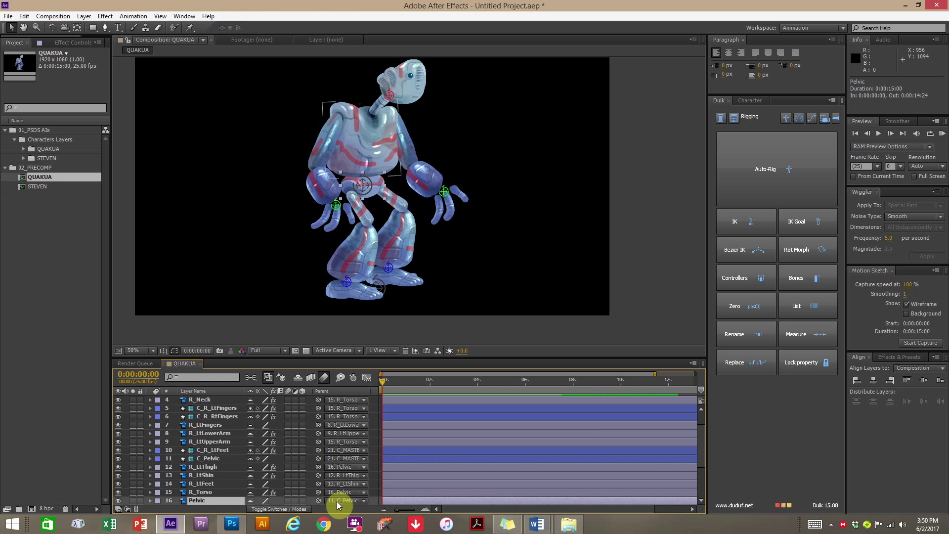
drag(320, 500, 200, 449)
click(199, 449)
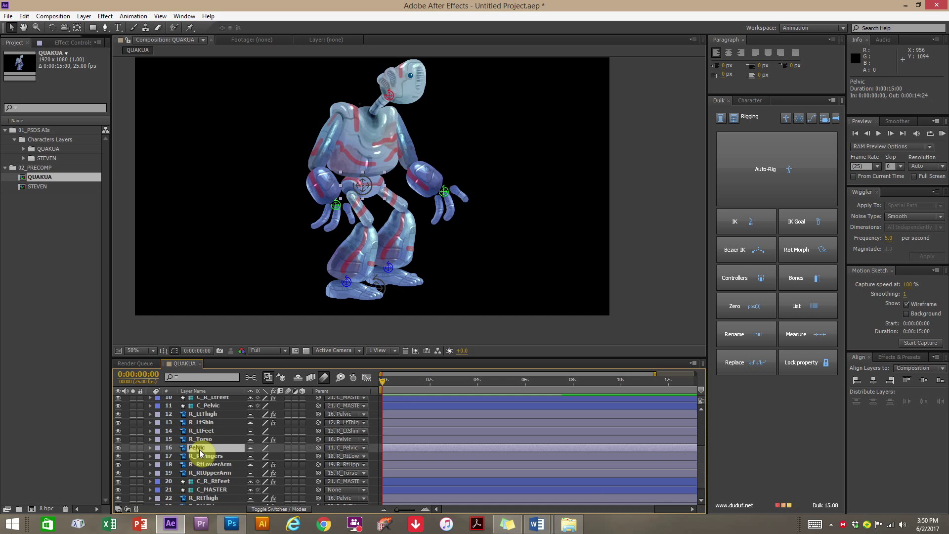
click(297, 377)
click(222, 473)
drag(221, 473, 195, 400)
click(216, 487)
Review the head and hand controllers and raise the robot's front hand by moving C_R_RtFingers to about 478.5, 319.4.
click(224, 409)
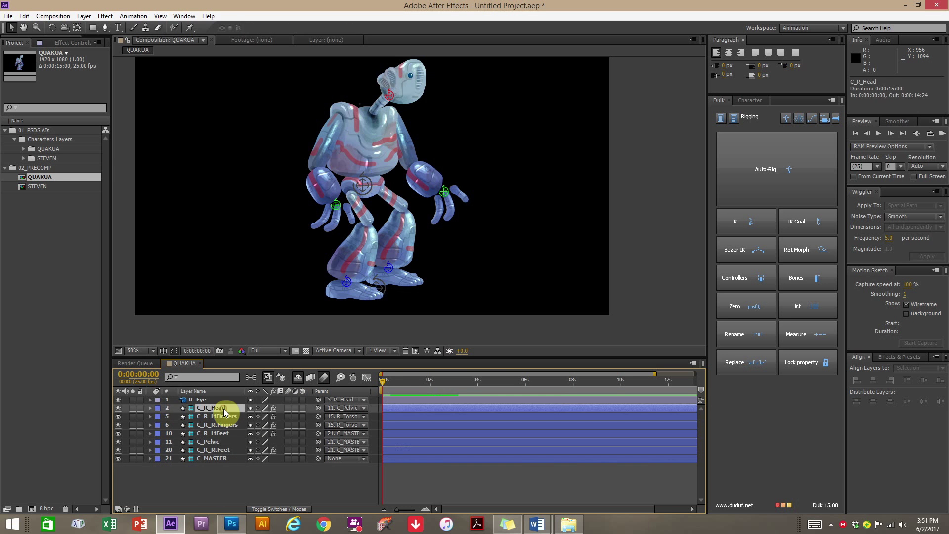
click(226, 418)
click(227, 426)
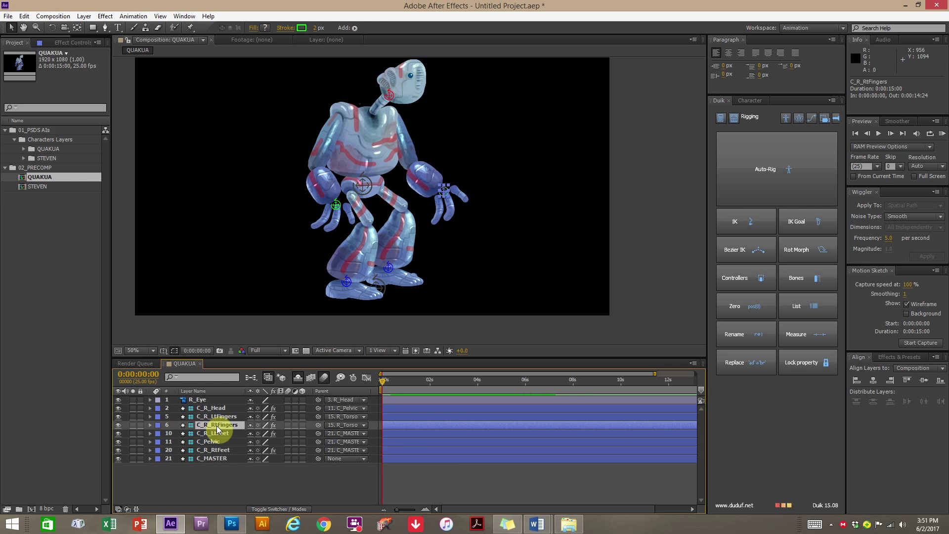
click(222, 418)
click(223, 425)
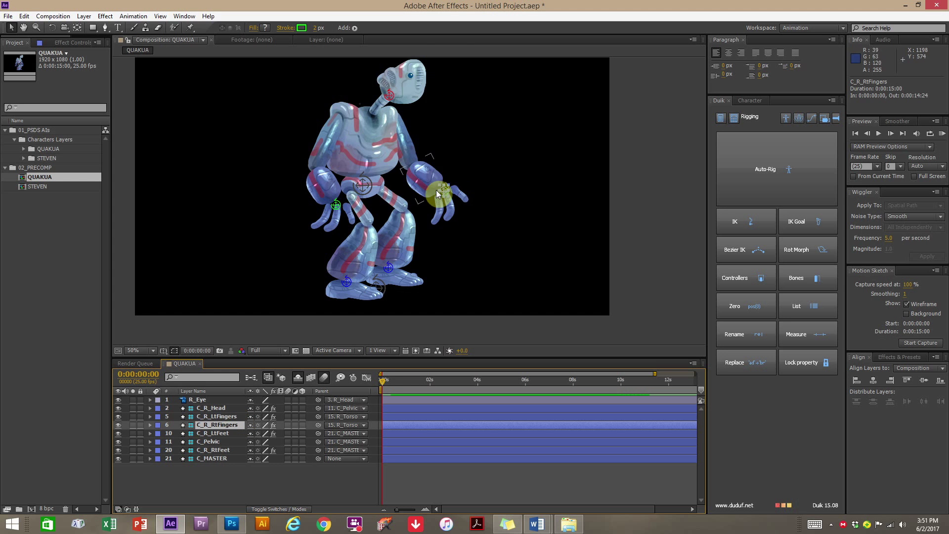
drag(443, 191, 447, 179)
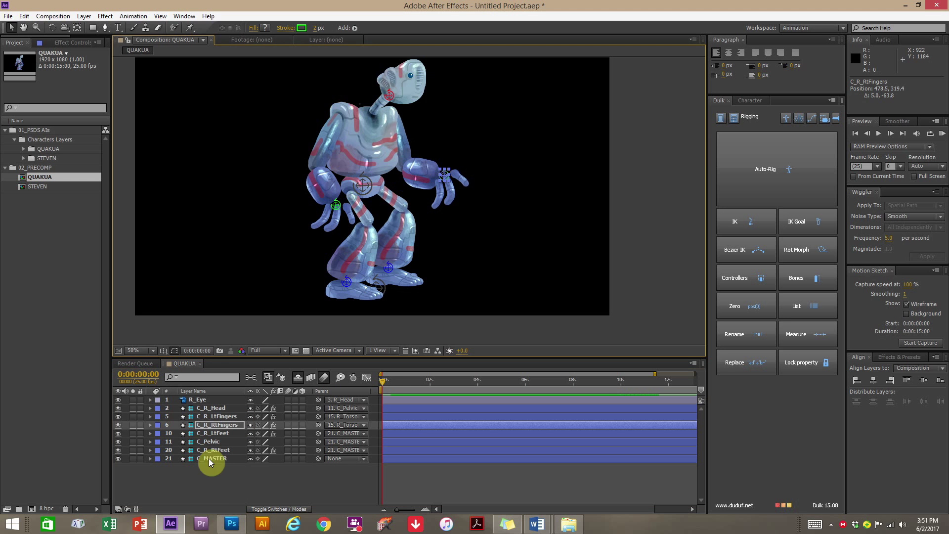
Move the C_Pelvic layer directly above C_MASTER in the layer stack and review both foot controllers.
click(216, 443)
drag(216, 442, 212, 455)
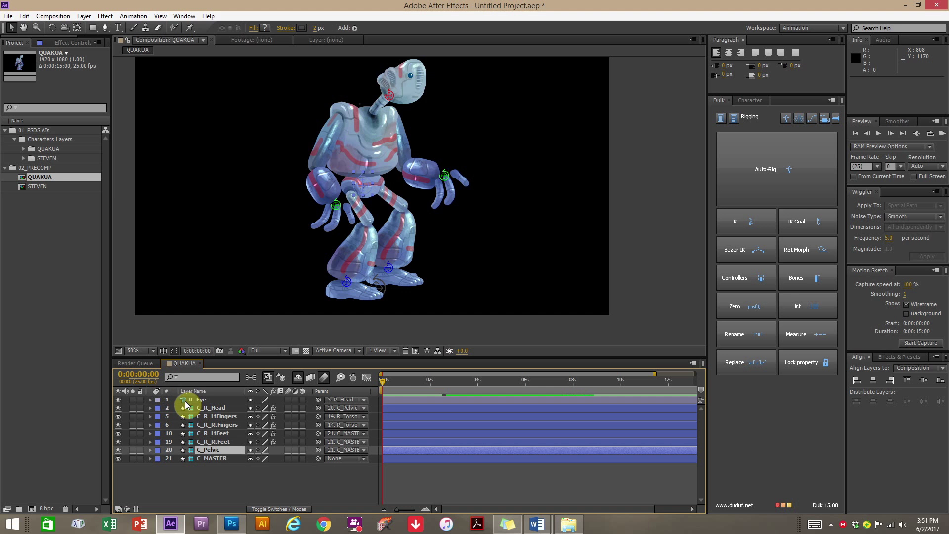
click(217, 434)
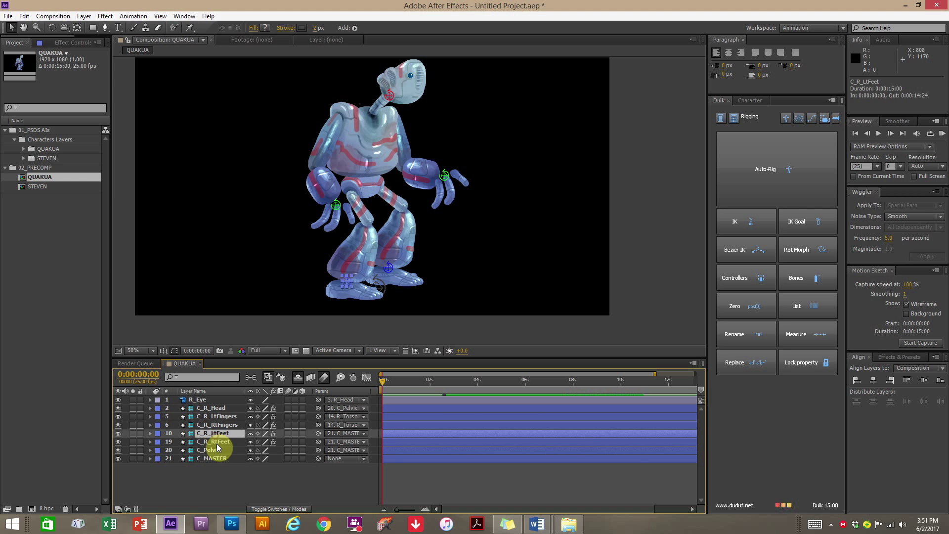
click(216, 441)
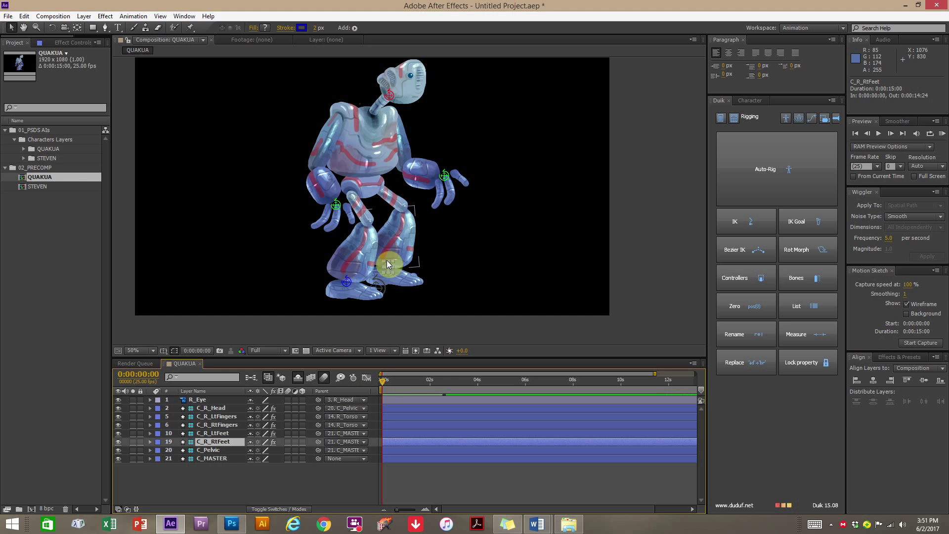
Lower the C_Pelvic controller to bend the robot's knees, and shift C_MASTER to about 1043.5, 966.
click(210, 450)
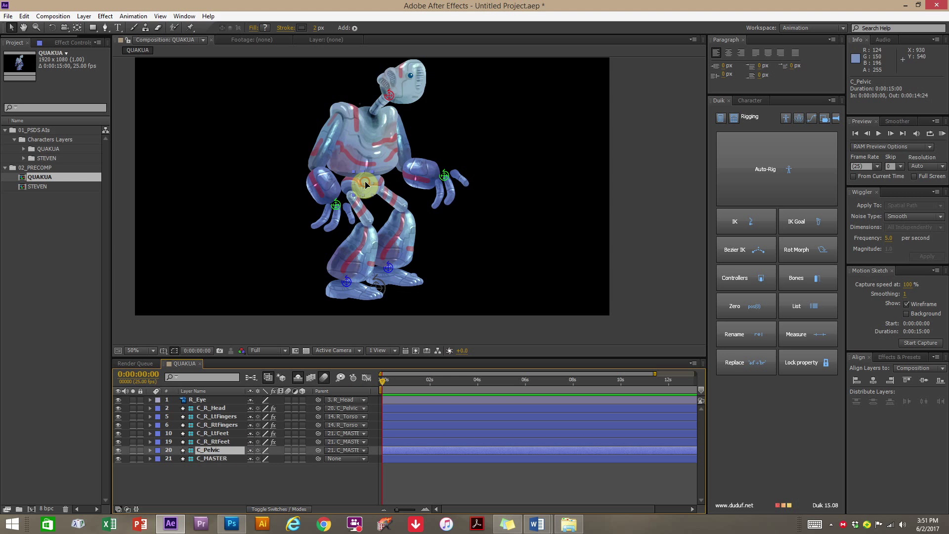
mouse_move(367, 185)
mouse_down()
mouse_move(371, 159)
mouse_move(375, 211)
mouse_move(378, 188)
mouse_move(378, 198)
mouse_move(354, 207)
mouse_move(371, 197)
mouse_move(377, 205)
mouse_move(358, 198)
mouse_up()
click(223, 458)
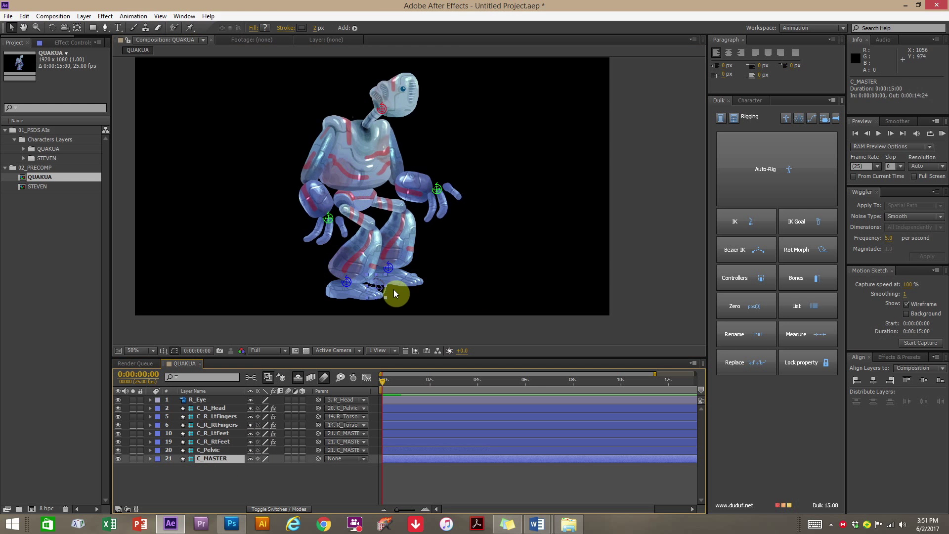
mouse_move(387, 283)
mouse_down()
mouse_move(424, 280)
mouse_move(422, 340)
mouse_move(423, 284)
mouse_move(321, 283)
mouse_move(395, 284)
mouse_move(307, 212)
mouse_move(185, 174)
mouse_move(325, 179)
mouse_move(358, 283)
mouse_move(378, 279)
mouse_move(190, 129)
mouse_move(388, 239)
mouse_move(394, 291)
mouse_up()
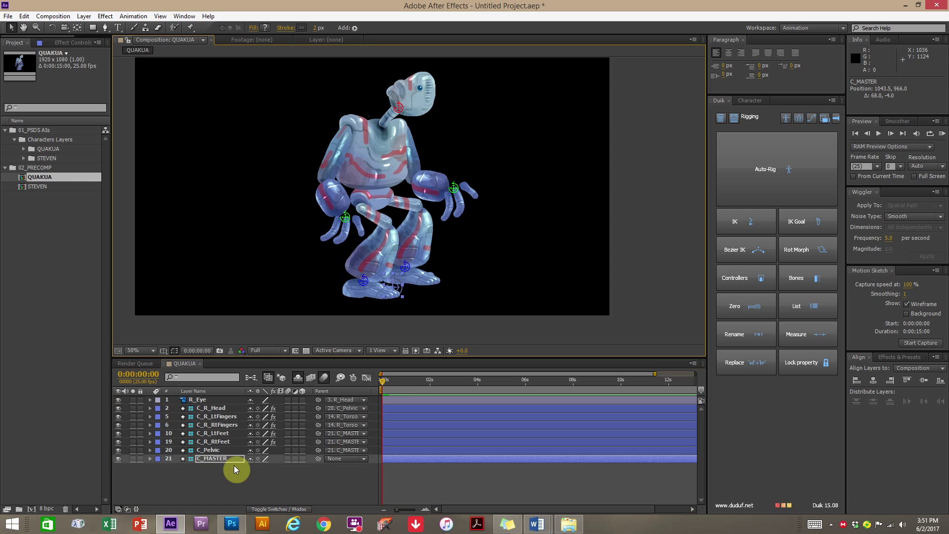
Raise the robot's hips by moving the C_Pelvic controller to about -46, -388.
click(216, 452)
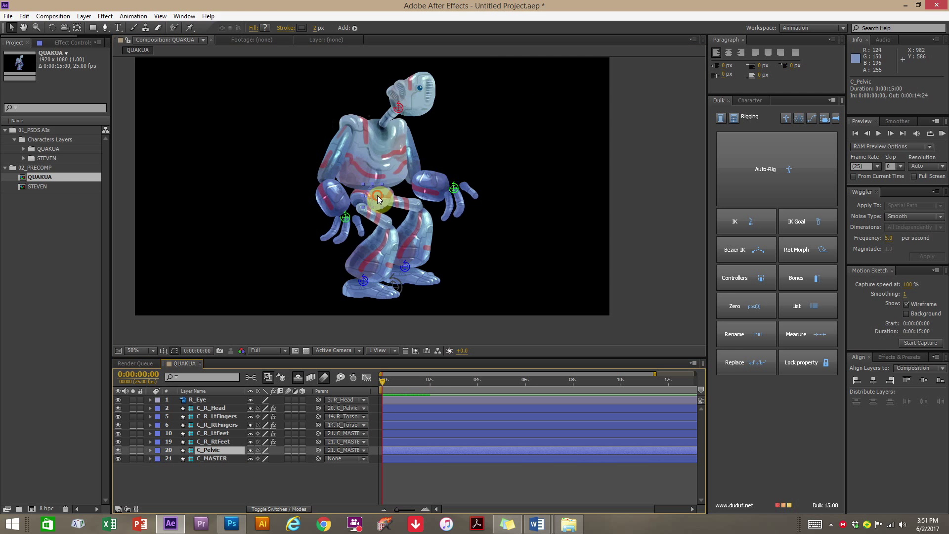
mouse_move(377, 195)
mouse_down()
mouse_move(394, 132)
mouse_move(388, 112)
mouse_move(388, 192)
mouse_up()
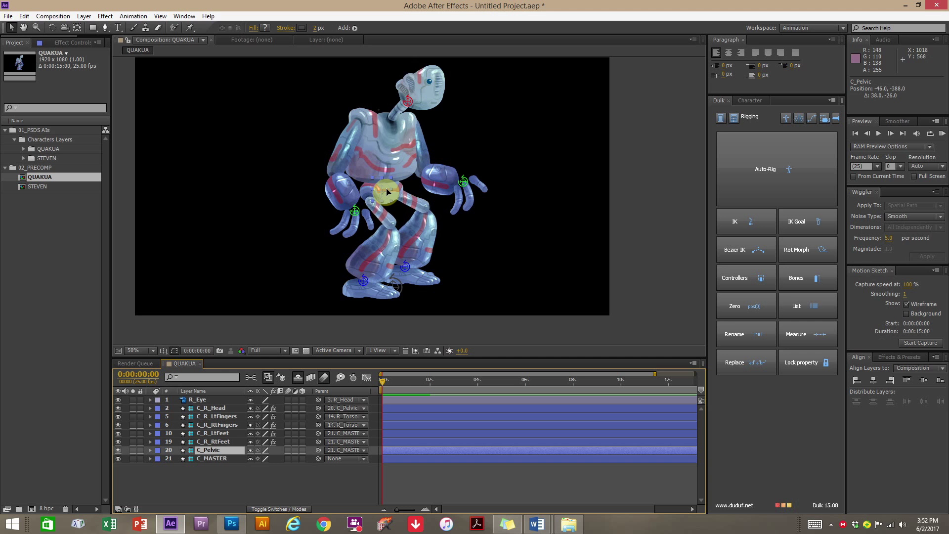
click(227, 489)
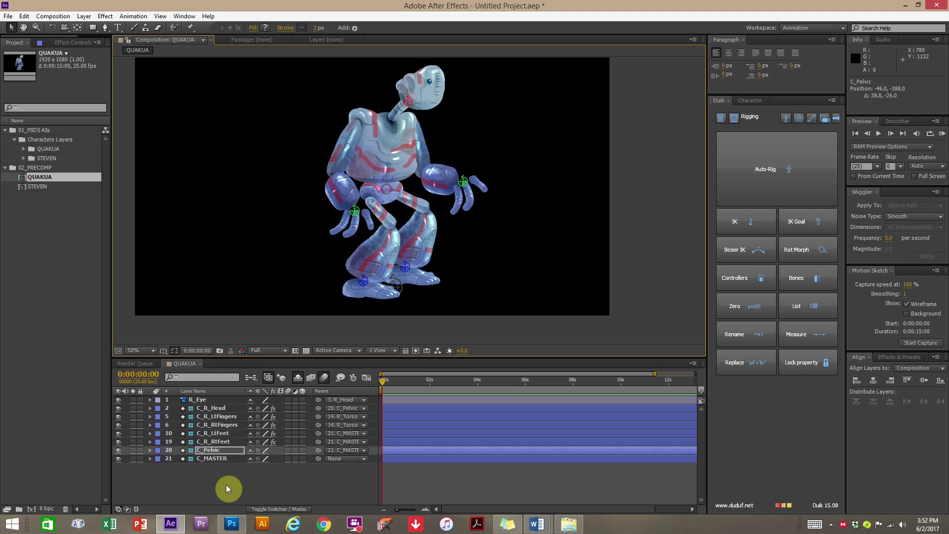
Try parenting C_R_LtFeet and C_R_RtFeet to C_Pelvic, test it by moving the C_Pelvic controller, and undo that move.
click(227, 434)
ctrl+click(243, 442)
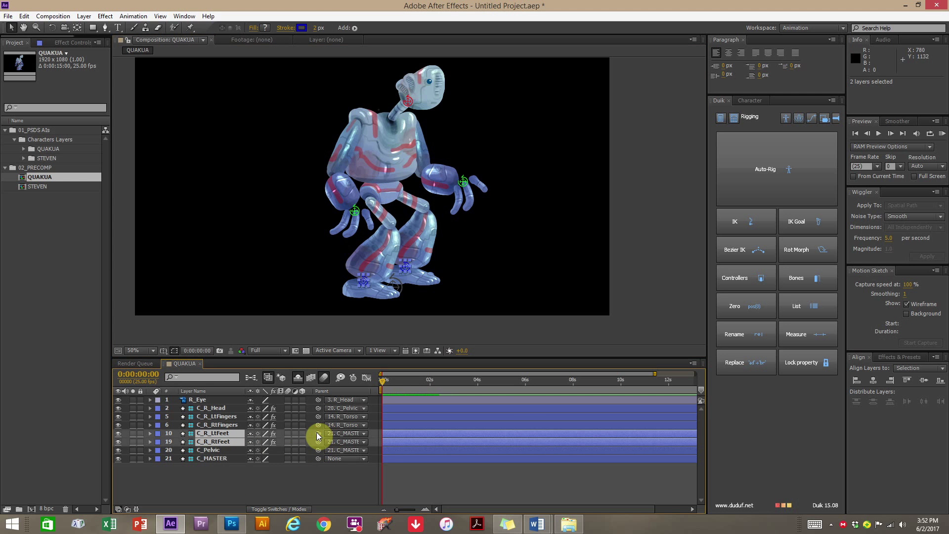
drag(317, 434, 218, 450)
click(218, 449)
drag(384, 211, 382, 191)
click(278, 449)
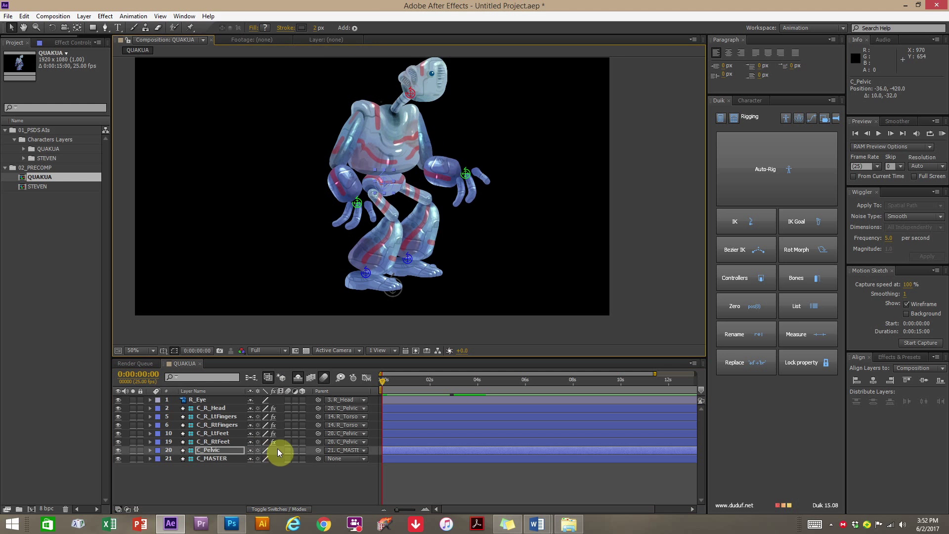
key(ctrl+z)
Parent C_R_LtFeet and C_R_RtFeet back to the C_MASTER controller.
click(230, 453)
click(214, 442)
ctrl+click(215, 433)
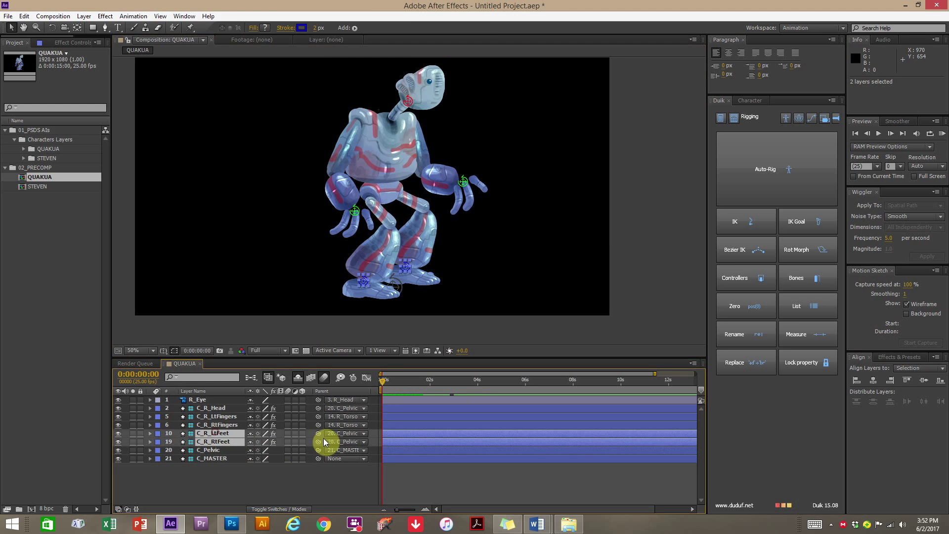
drag(318, 442, 213, 458)
click(322, 488)
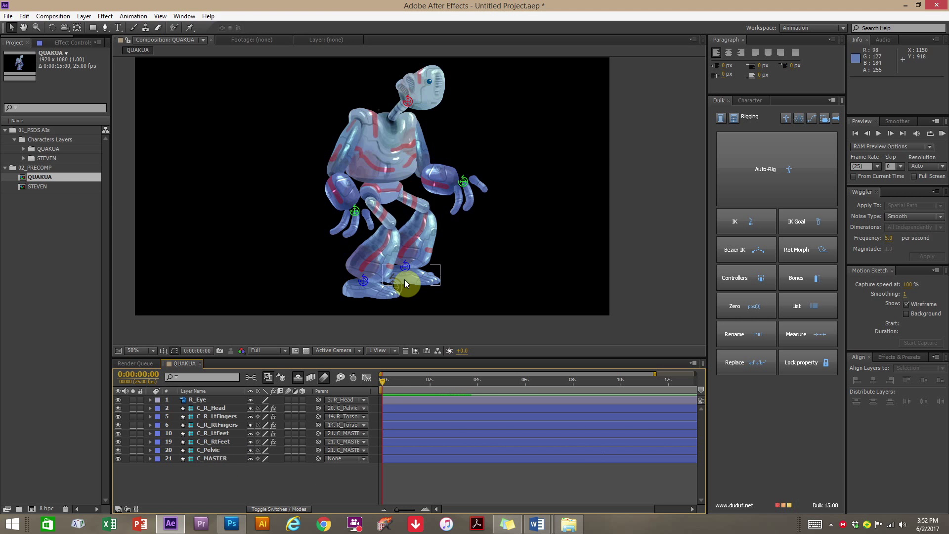
Lower C_Pelvic to about -72, -362 and pull the C_R_RtFingers controller outward to about 769.3, 180.9.
click(218, 451)
mouse_move(384, 189)
mouse_down()
mouse_move(423, 133)
mouse_move(378, 198)
mouse_up()
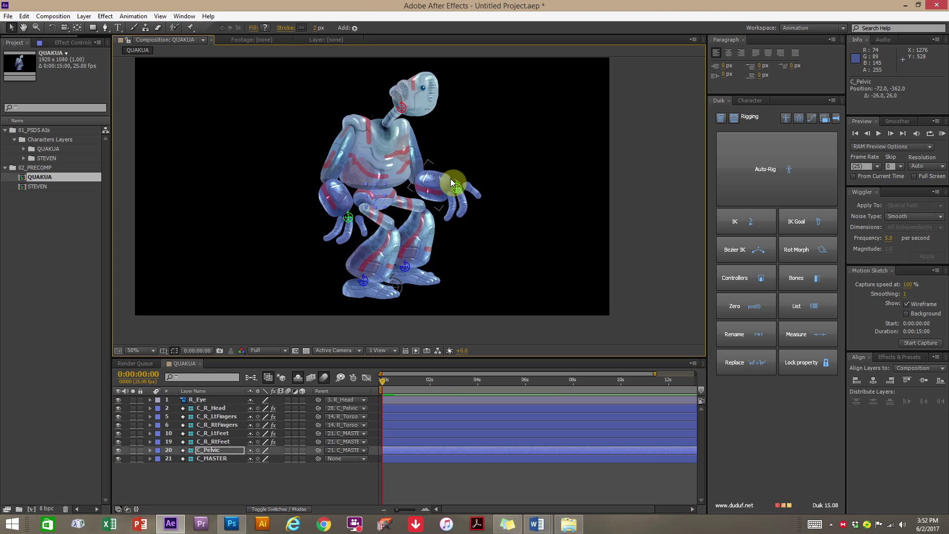
drag(458, 192, 527, 153)
click(463, 144)
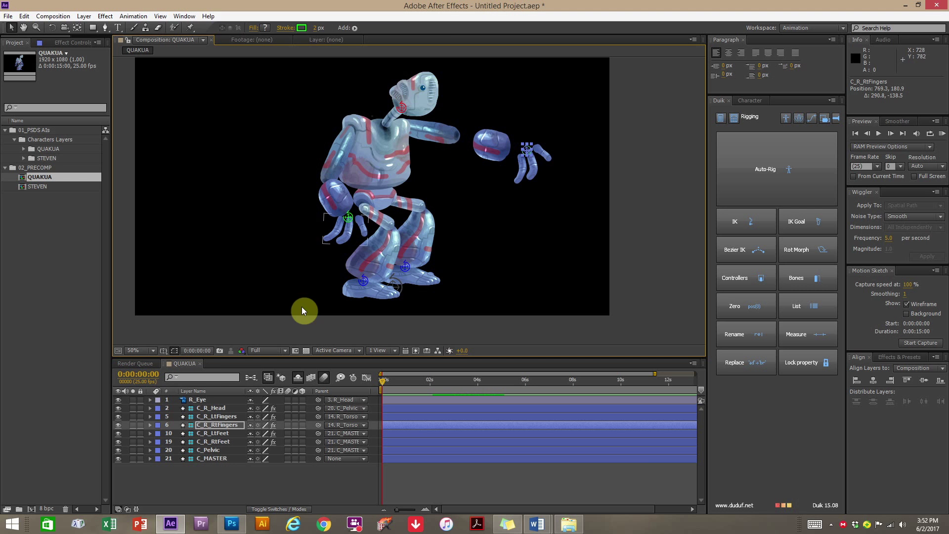
Display the effect controls of C_R_RtFingers and widen them enough to read the full IK and Goal effect names.
click(218, 427)
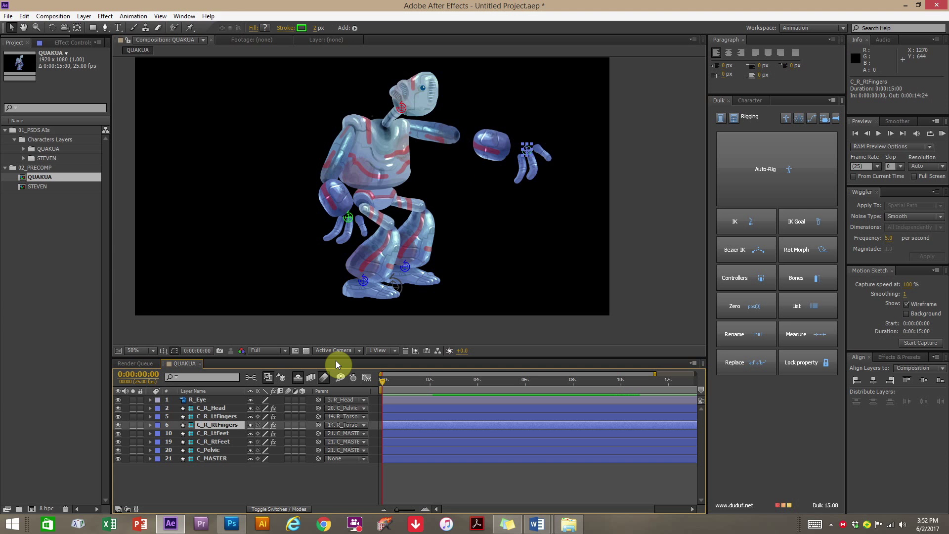
key(F3)
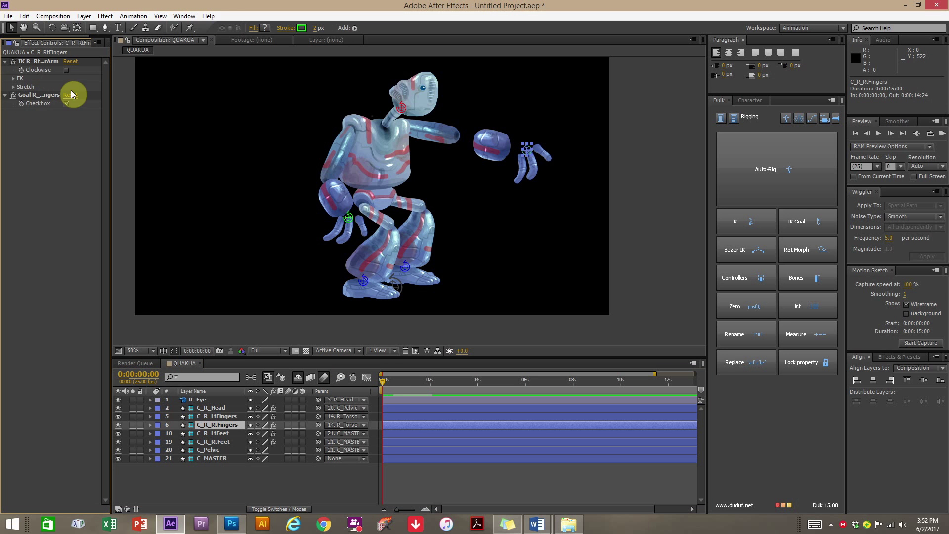
drag(112, 86, 149, 74)
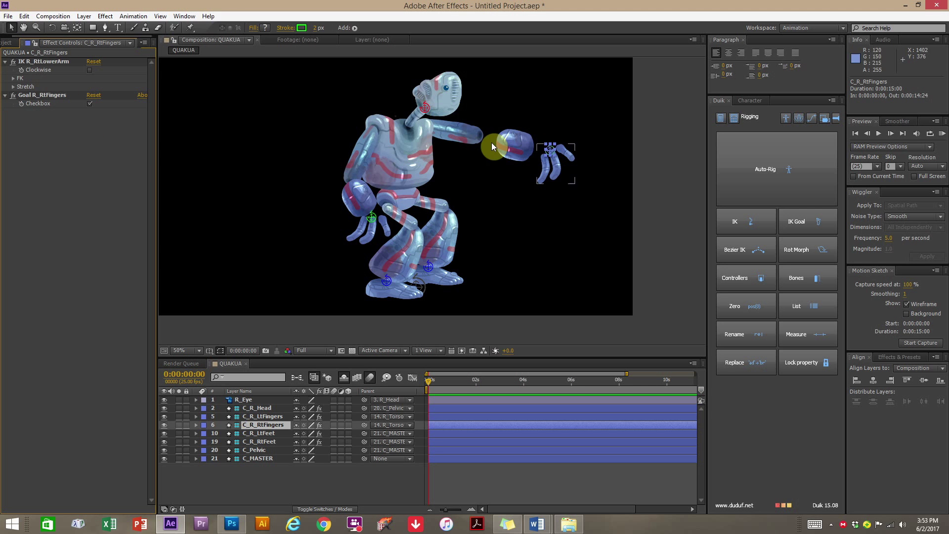
Test the right arm without Auto-Stretch by pulling C_R_RtFingers in to about 545.6, 254.5, and turn Auto-Stretch back on.
click(13, 87)
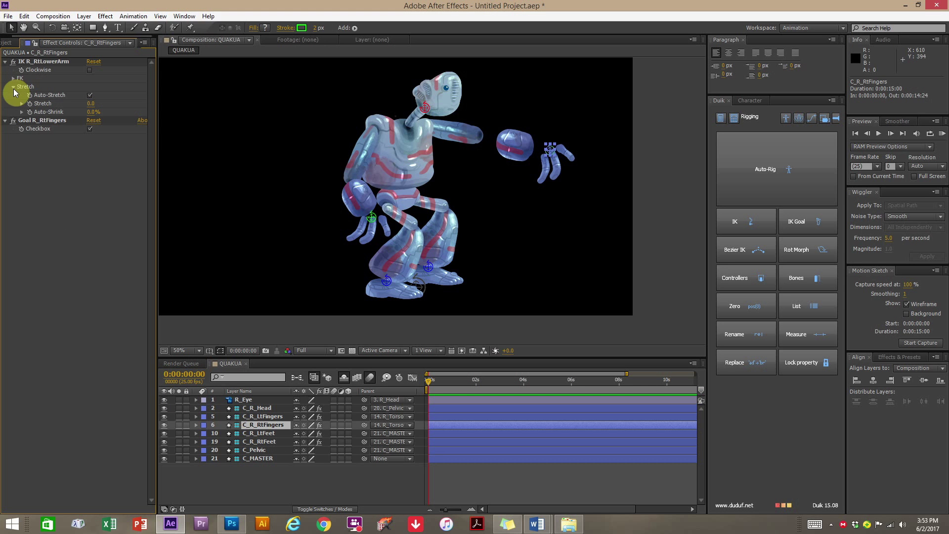
click(89, 96)
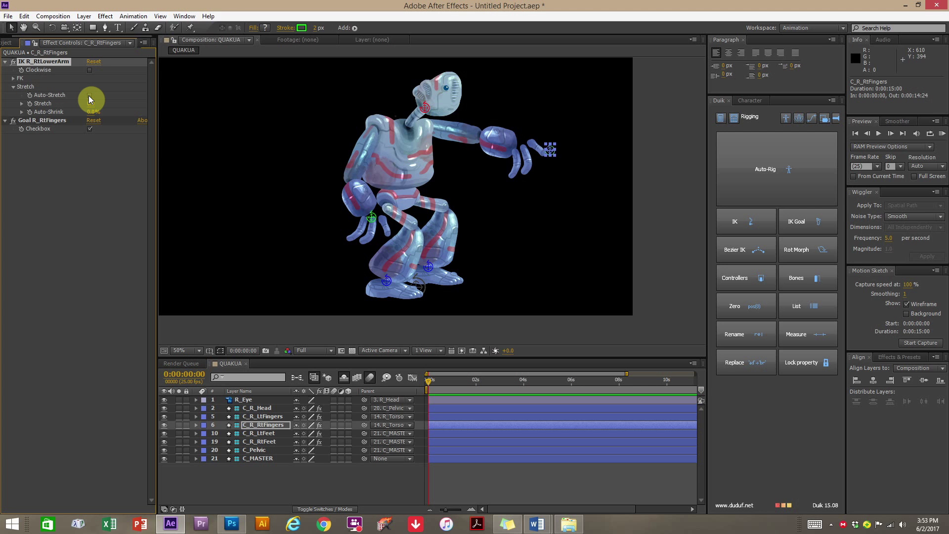
drag(551, 150, 496, 170)
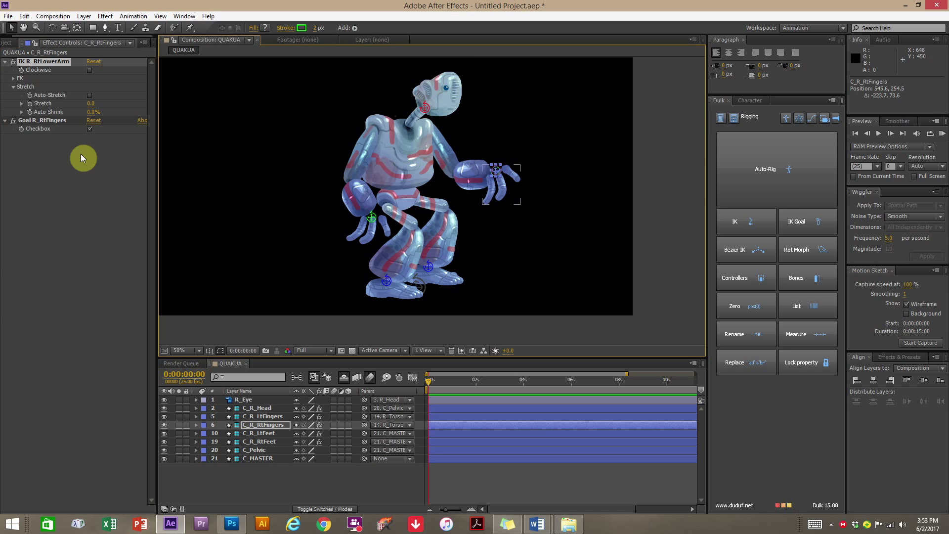
click(89, 95)
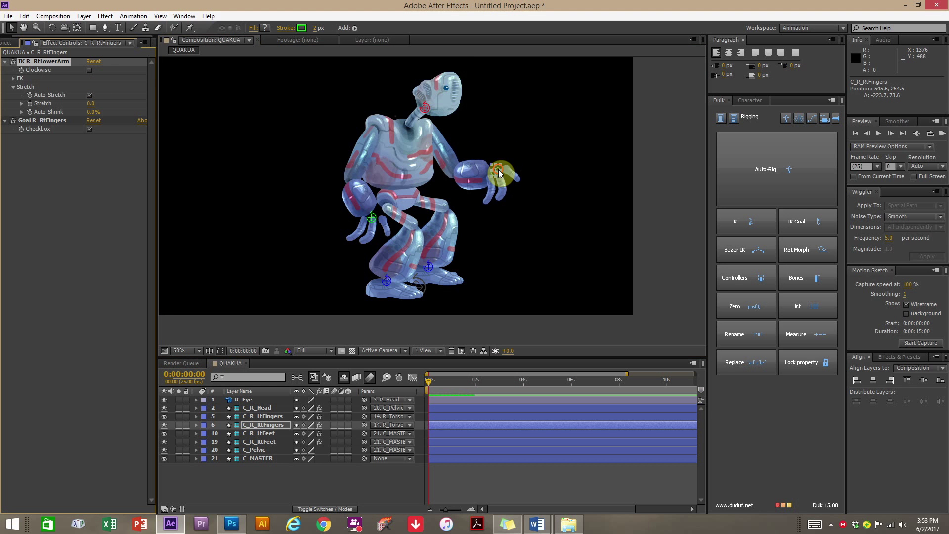
Stretch the right arm by moving C_R_RtFingers to about 720.6, 194.6, and bring the controller back in to about 481.1, 177.4.
drag(501, 170, 535, 155)
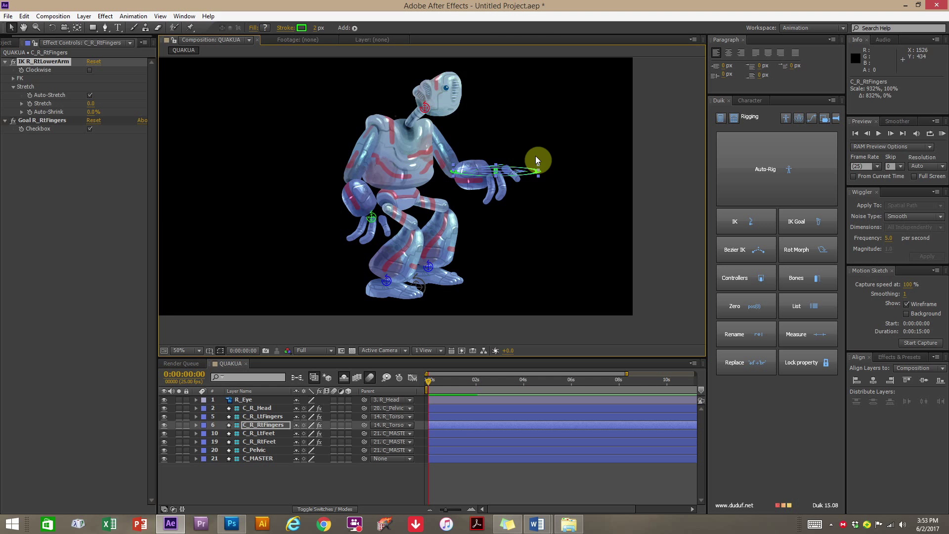
key(ctrl+z)
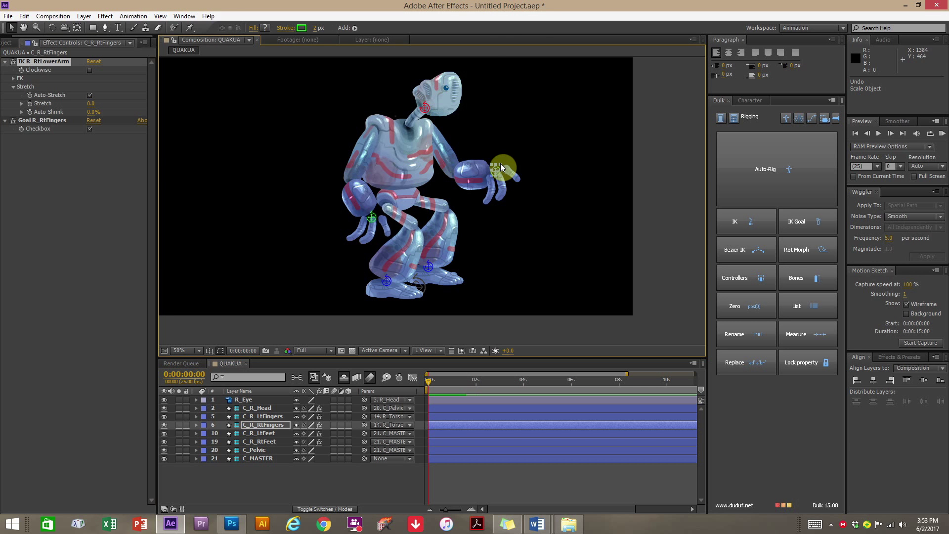
drag(500, 163, 537, 156)
key(ctrl+z)
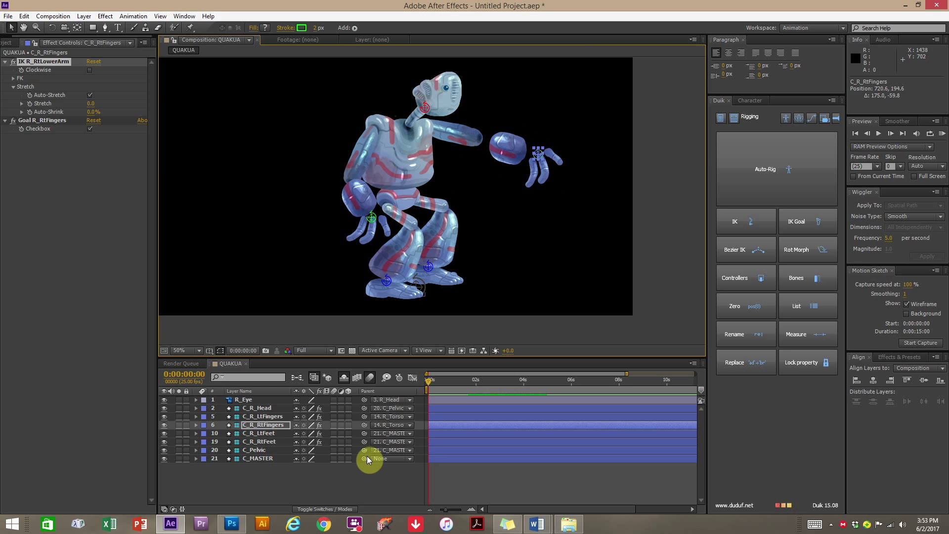
click(267, 426)
drag(538, 156, 479, 157)
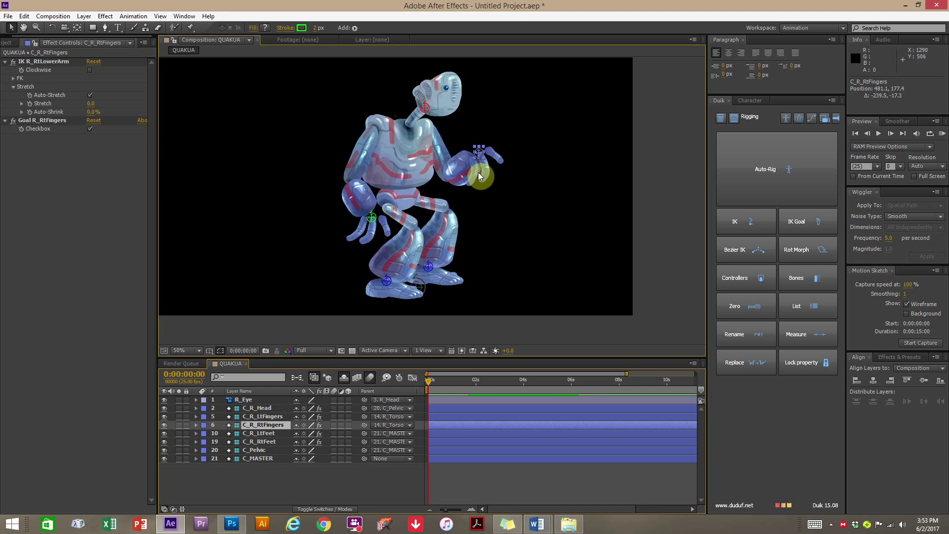
Animate C_R_RtFingers' Position with a keyframe at 0:00:00:00 and a second at 0:00:02:00 with the controller lowered to about 600.8, 357.2.
click(251, 426)
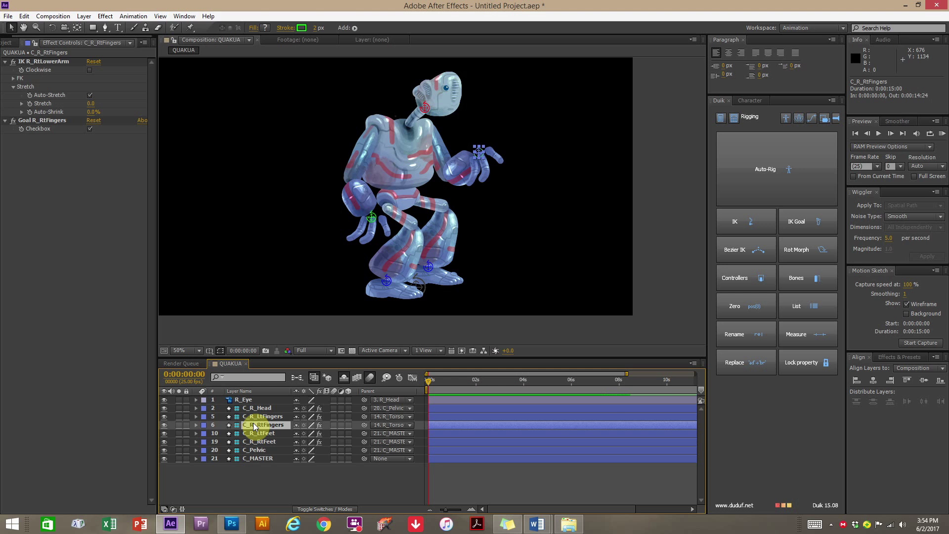
key(p)
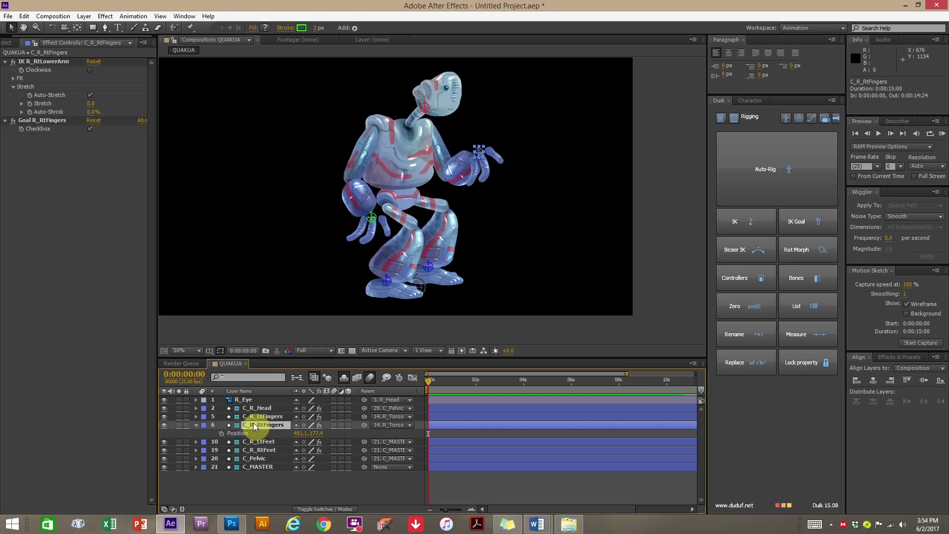
key(shift+r)
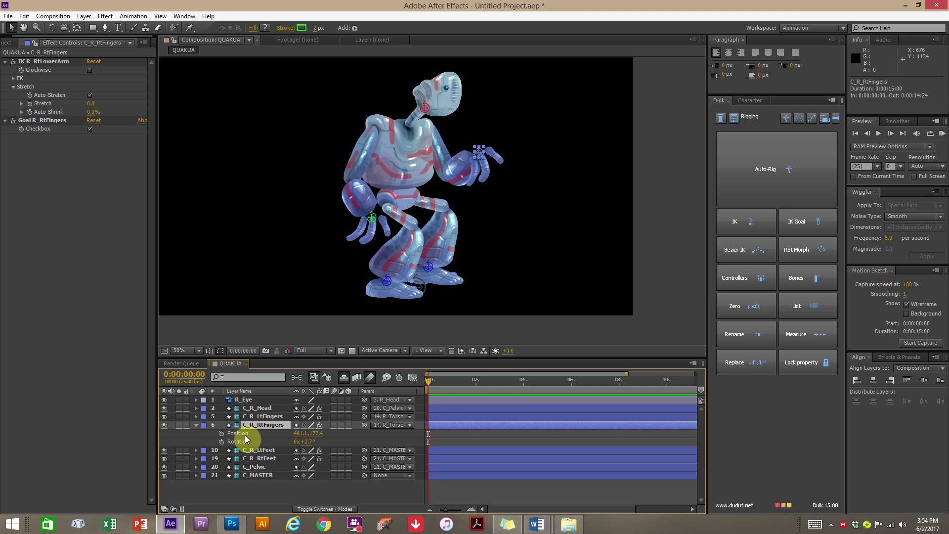
click(221, 434)
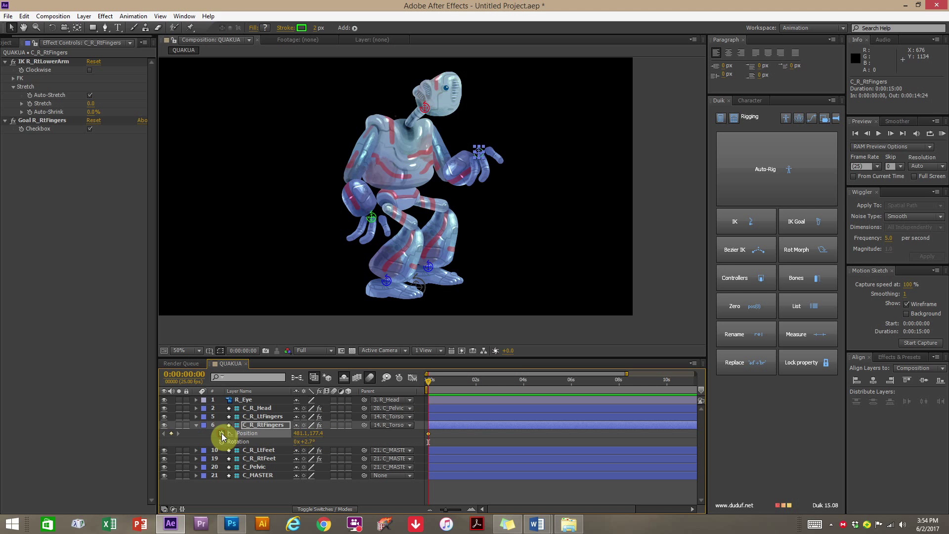
drag(434, 380, 477, 381)
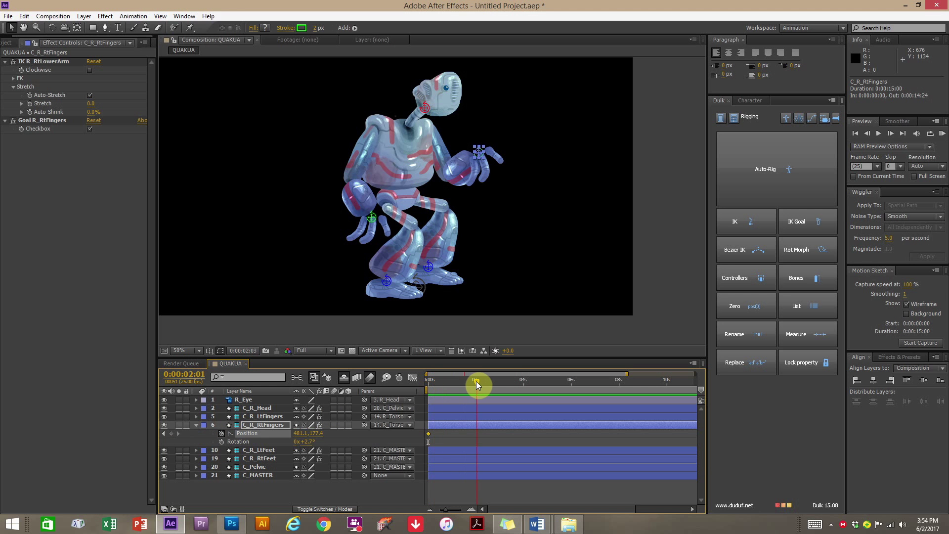
drag(483, 160, 511, 198)
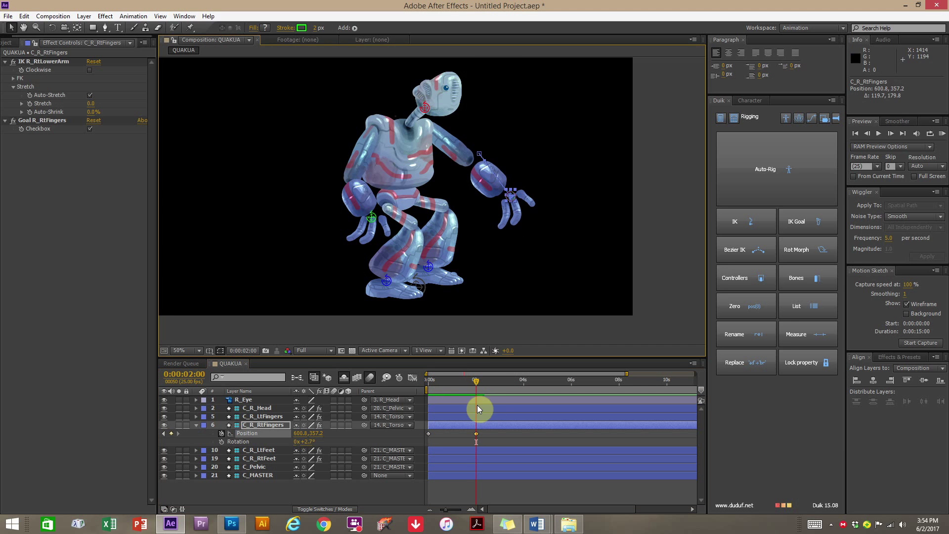
click(426, 380)
drag(436, 382, 476, 396)
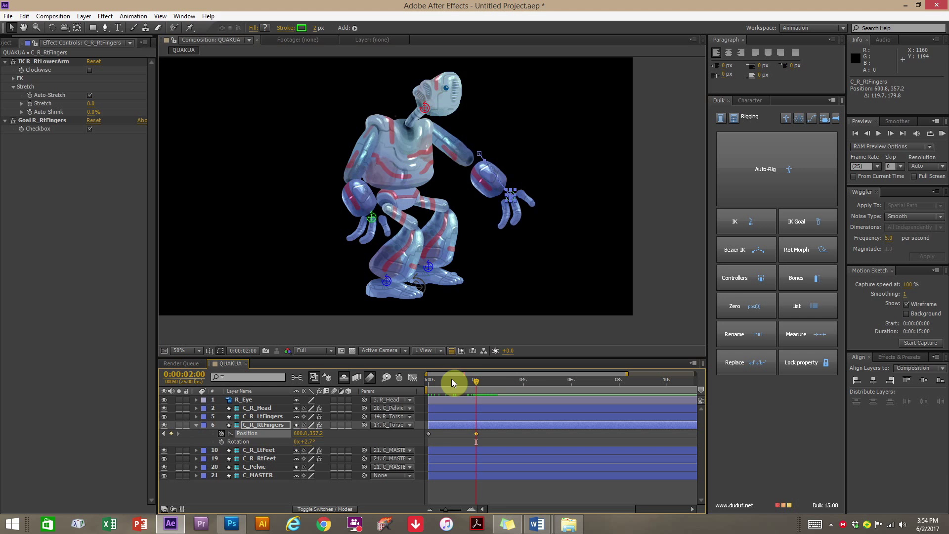
drag(438, 389, 418, 388)
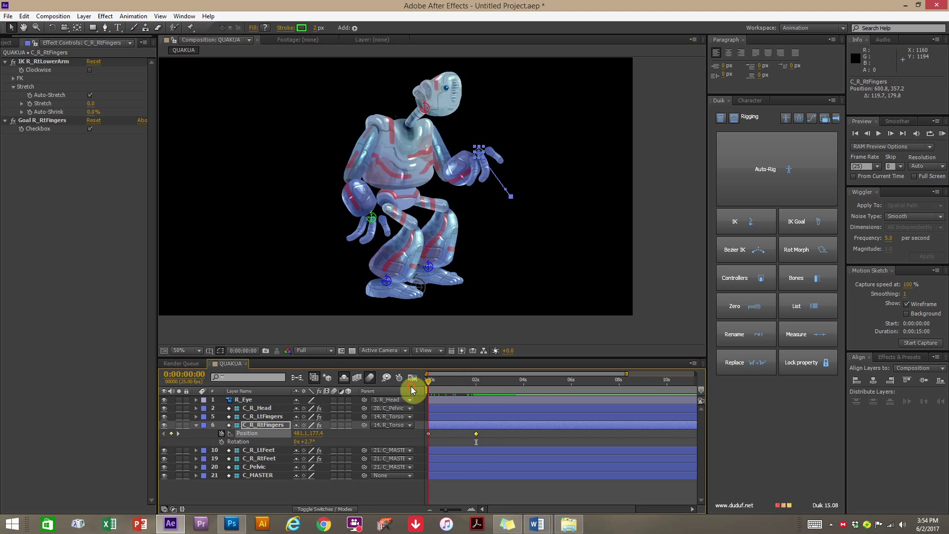
Keyframe C_R_RtFingers' Rotation, placing the 2.7° keyframe at 0:00:02:01 and setting about -128.3° at 0:00:00:00.
click(222, 442)
click(444, 447)
drag(432, 441, 476, 443)
click(476, 379)
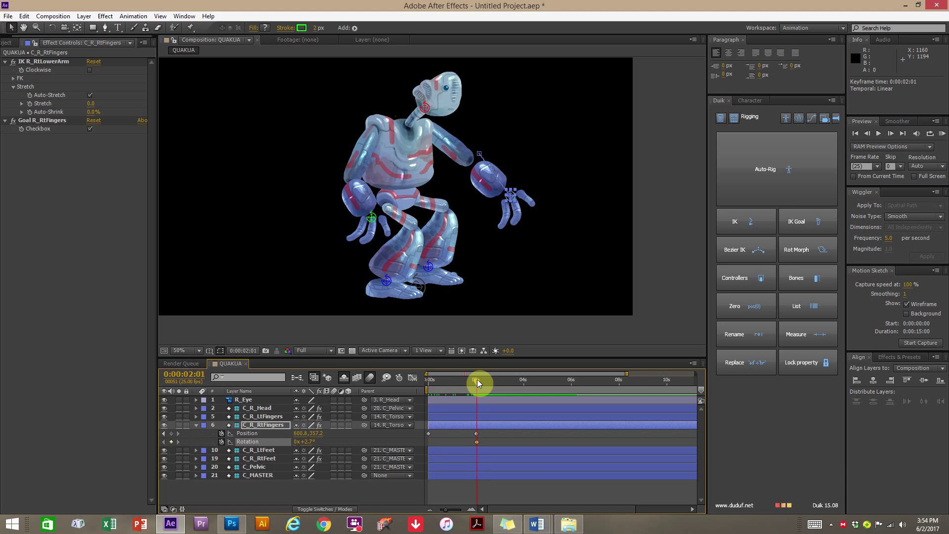
drag(476, 379, 410, 385)
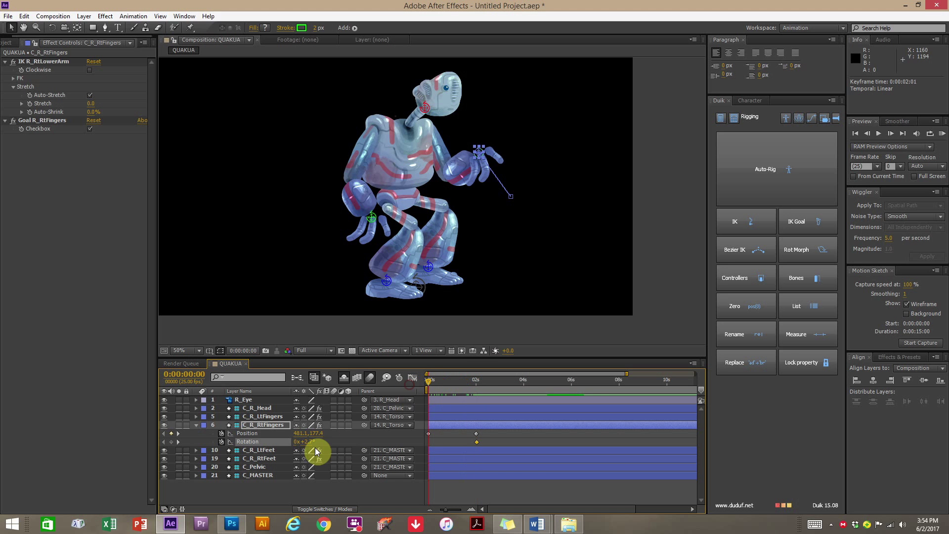
drag(303, 442, 250, 449)
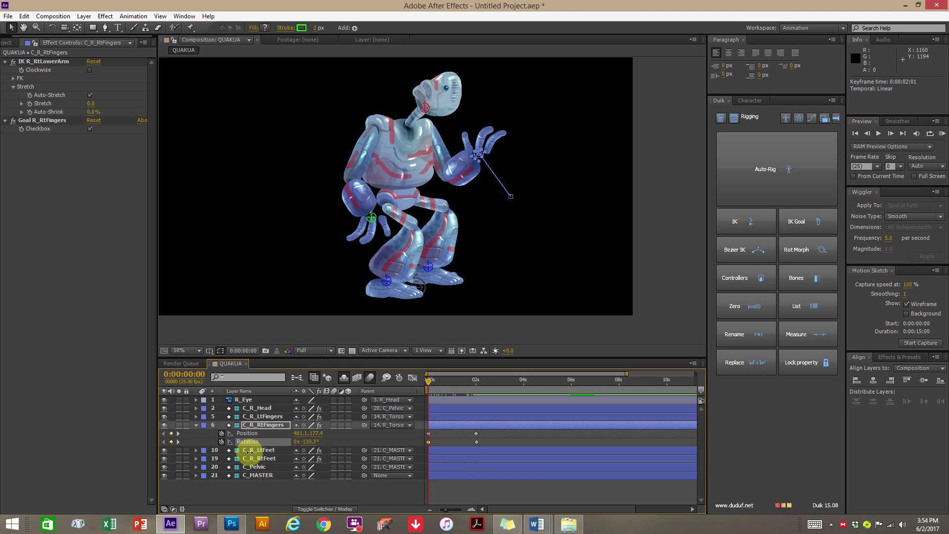
Scrub through the first two seconds to review the right hand's position and rotation animation.
drag(431, 386, 462, 393)
click(552, 109)
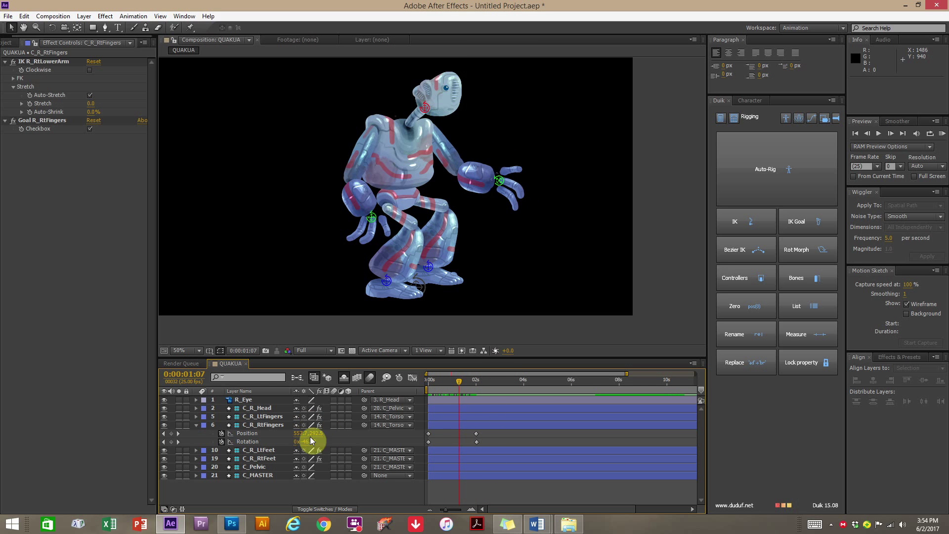
click(249, 433)
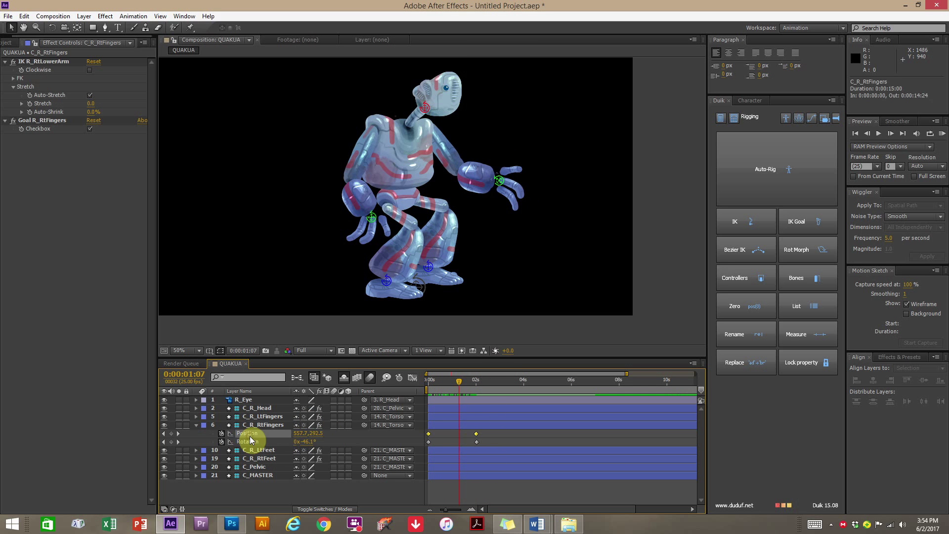
mouse_move(465, 384)
mouse_down()
mouse_move(482, 383)
mouse_move(440, 382)
mouse_move(478, 379)
mouse_up()
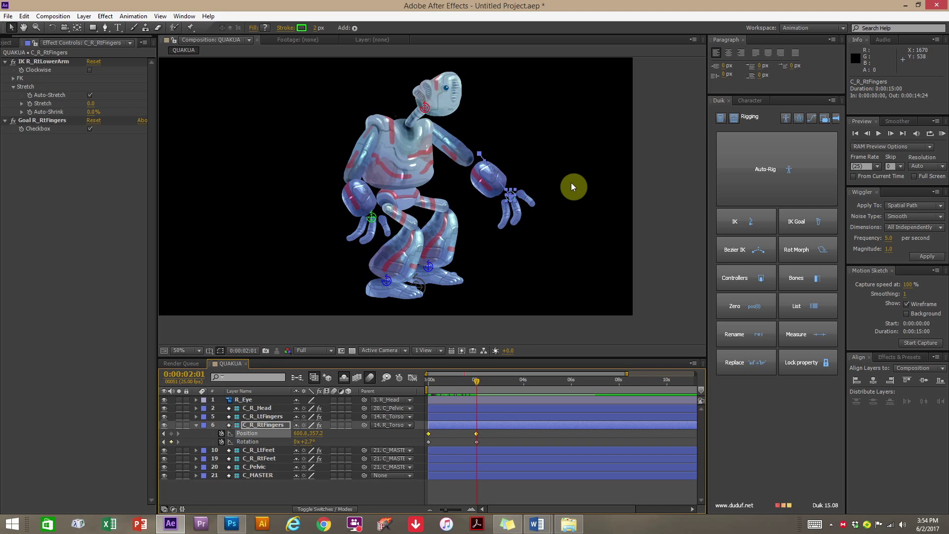
drag(462, 381, 428, 387)
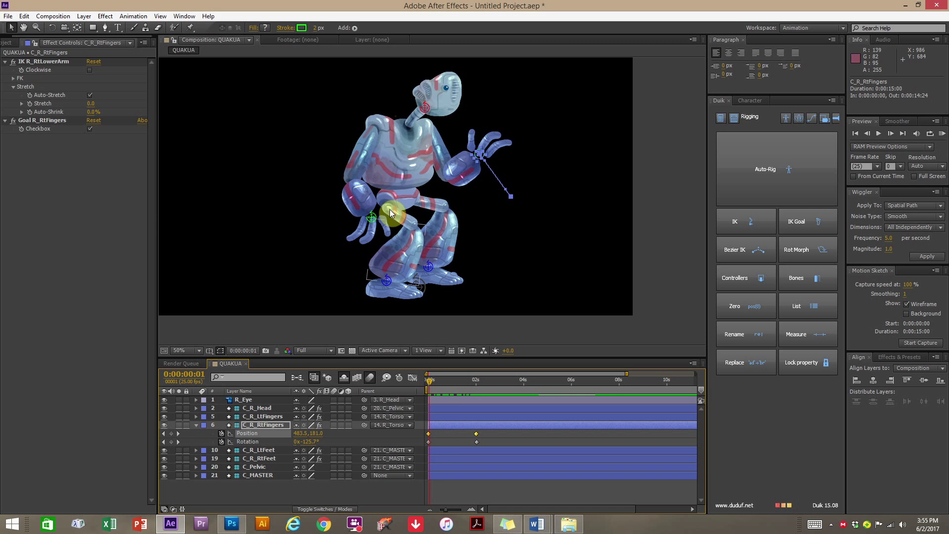
Raise C_R_LtFingers to about -112.8, 239.8 and move C_R_Head to about 187.5, -283.5 to pose the left arm and head.
drag(372, 218, 334, 177)
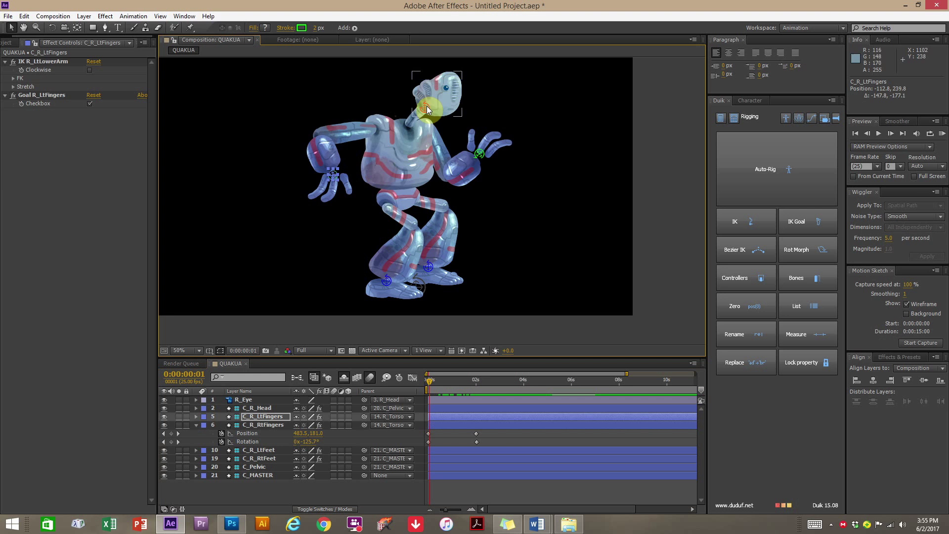
drag(425, 108, 445, 127)
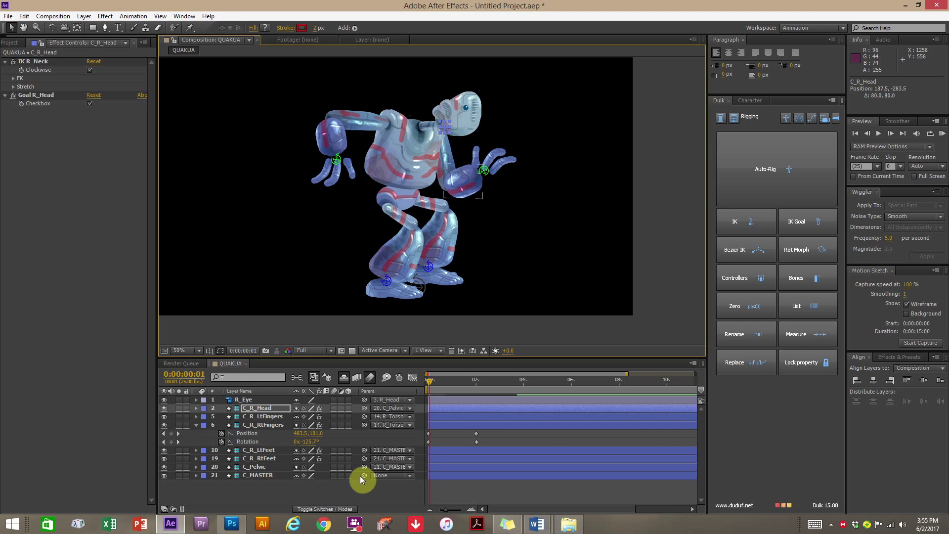
click(262, 418)
click(263, 424)
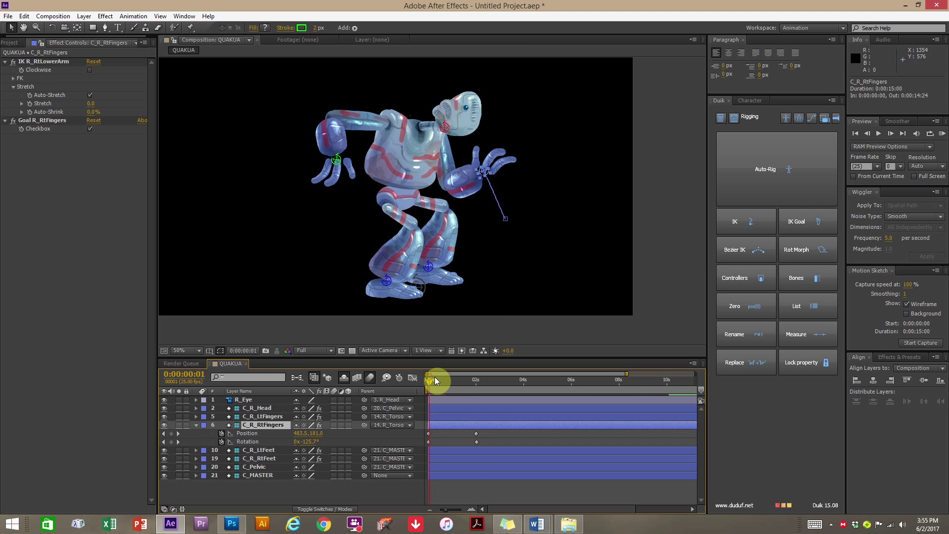
drag(434, 376, 408, 393)
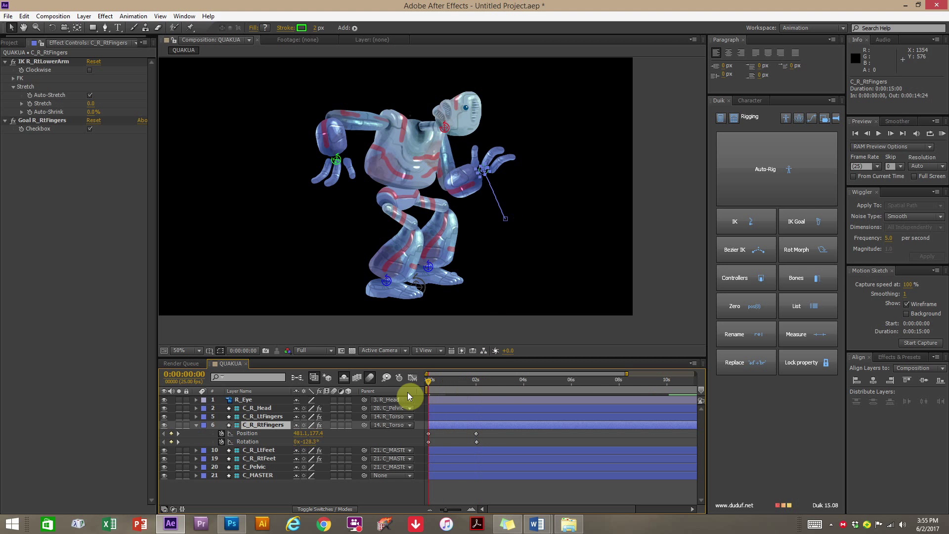
click(502, 318)
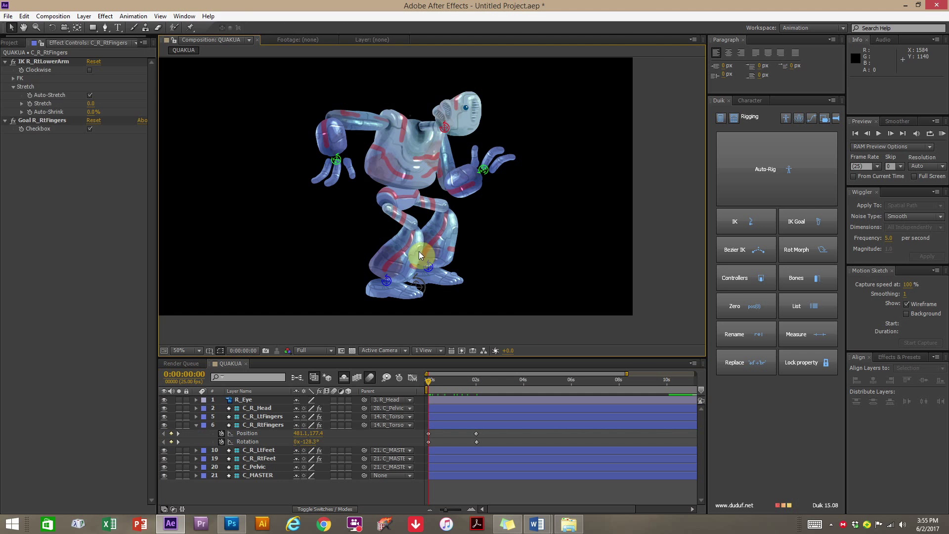
Open the STEVEN composition and nudge the Man_HandLeft layer to about 765, 528.
click(11, 43)
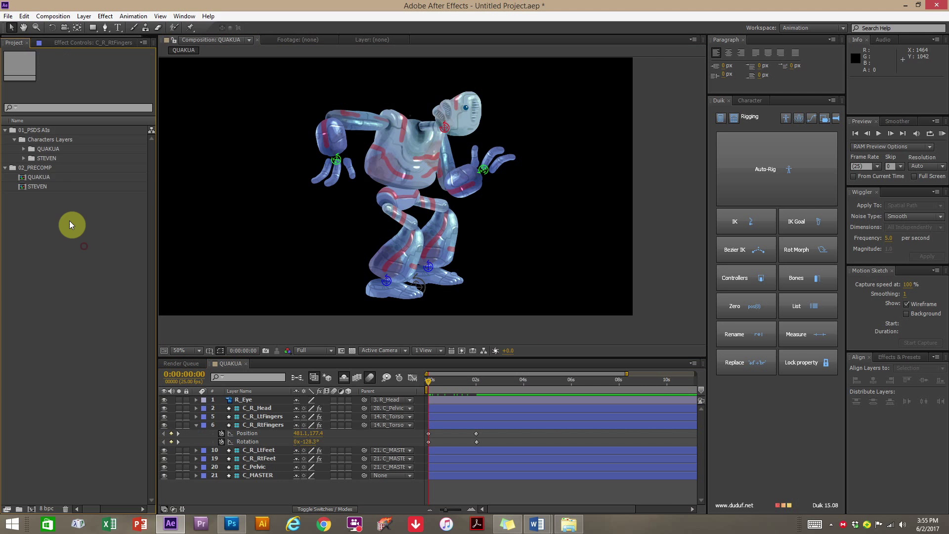
double_click(43, 187)
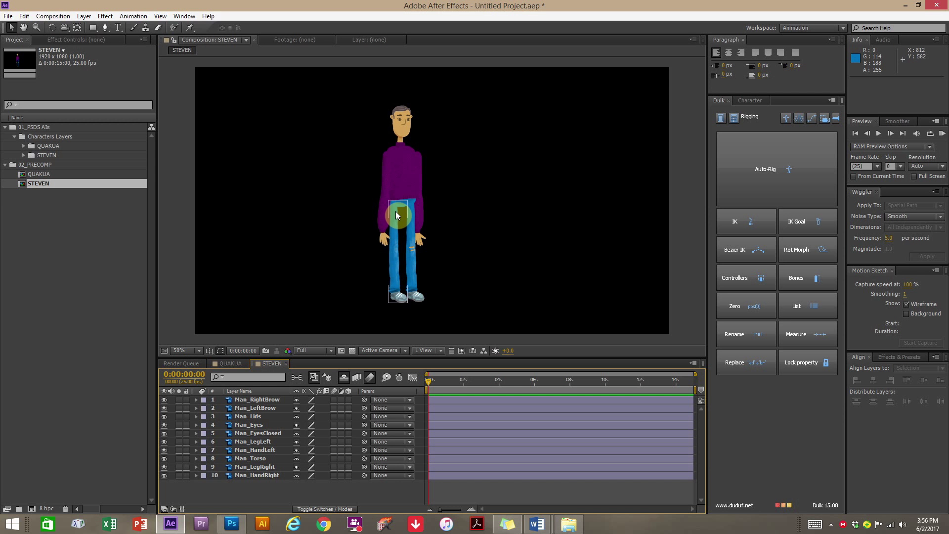
mouse_move(380, 211)
mouse_down()
mouse_move(367, 211)
mouse_move(380, 210)
mouse_up()
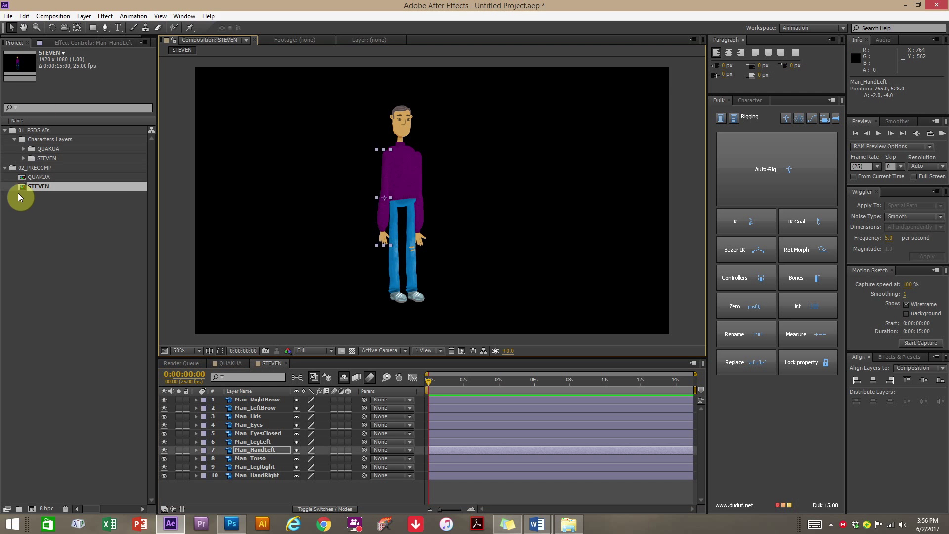
Compare the separate source layers in the STEVEN and QUAKUA character folders.
click(22, 158)
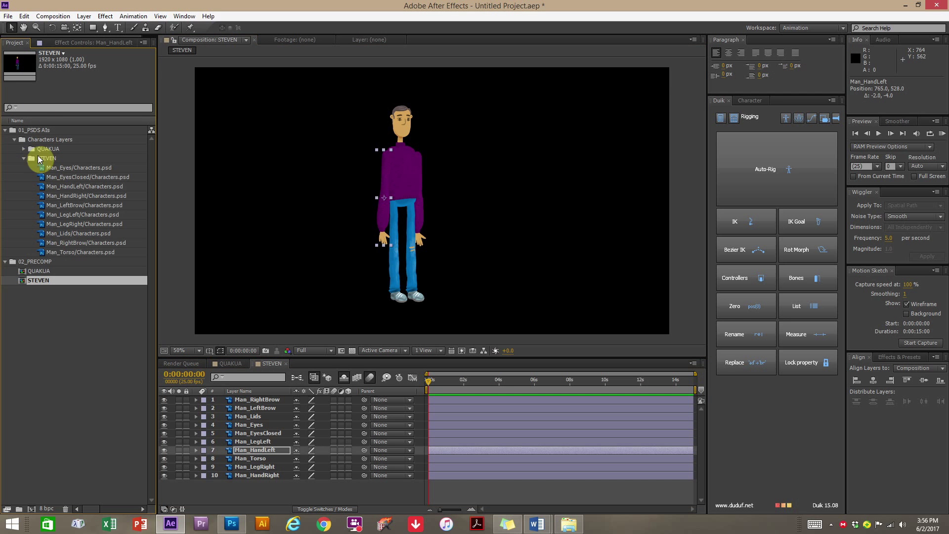
click(23, 150)
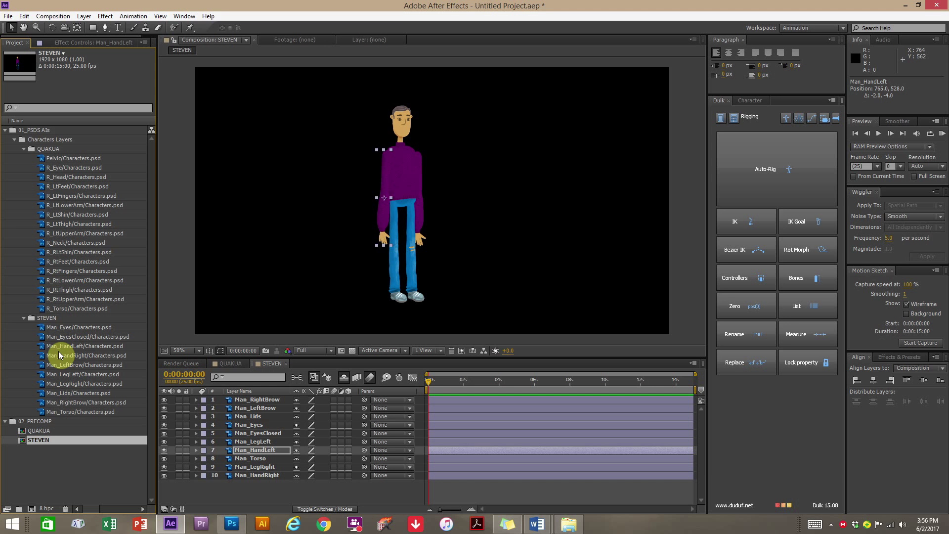
click(23, 317)
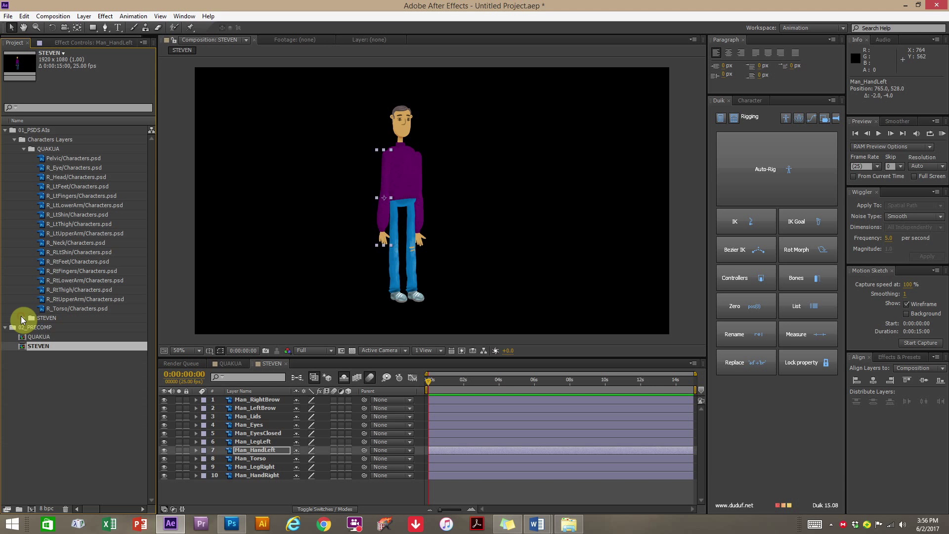
click(24, 148)
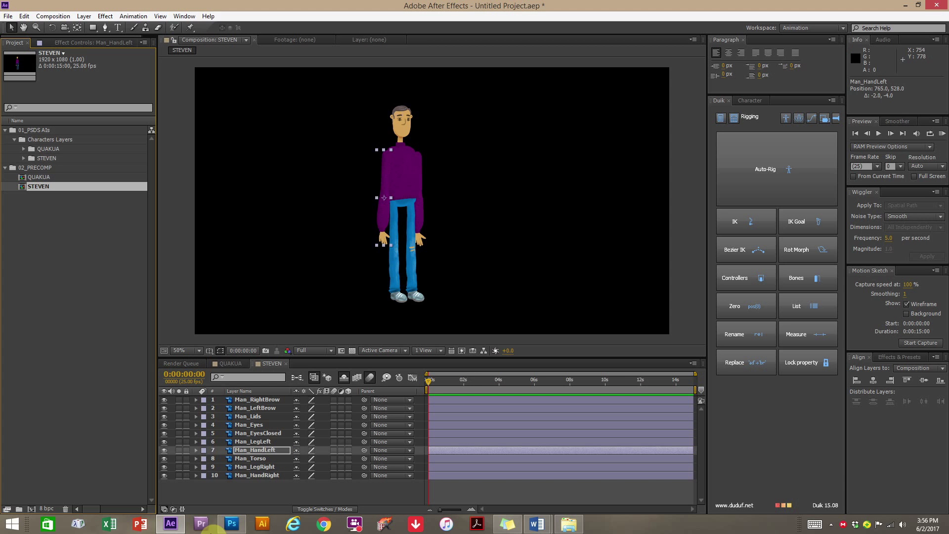
Shift STEVEN's Man_HandLeft layer toward the torso to about 787, 520.
click(249, 452)
drag(387, 182, 392, 180)
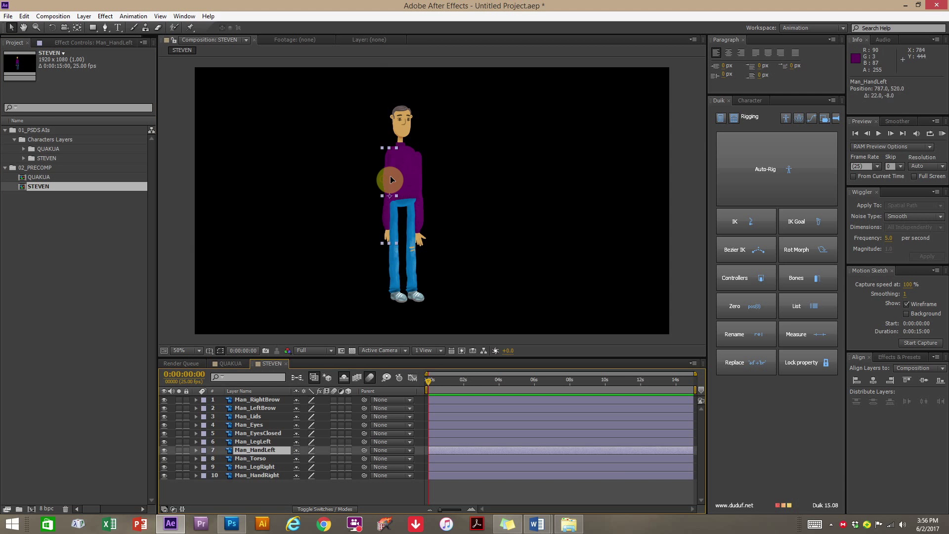